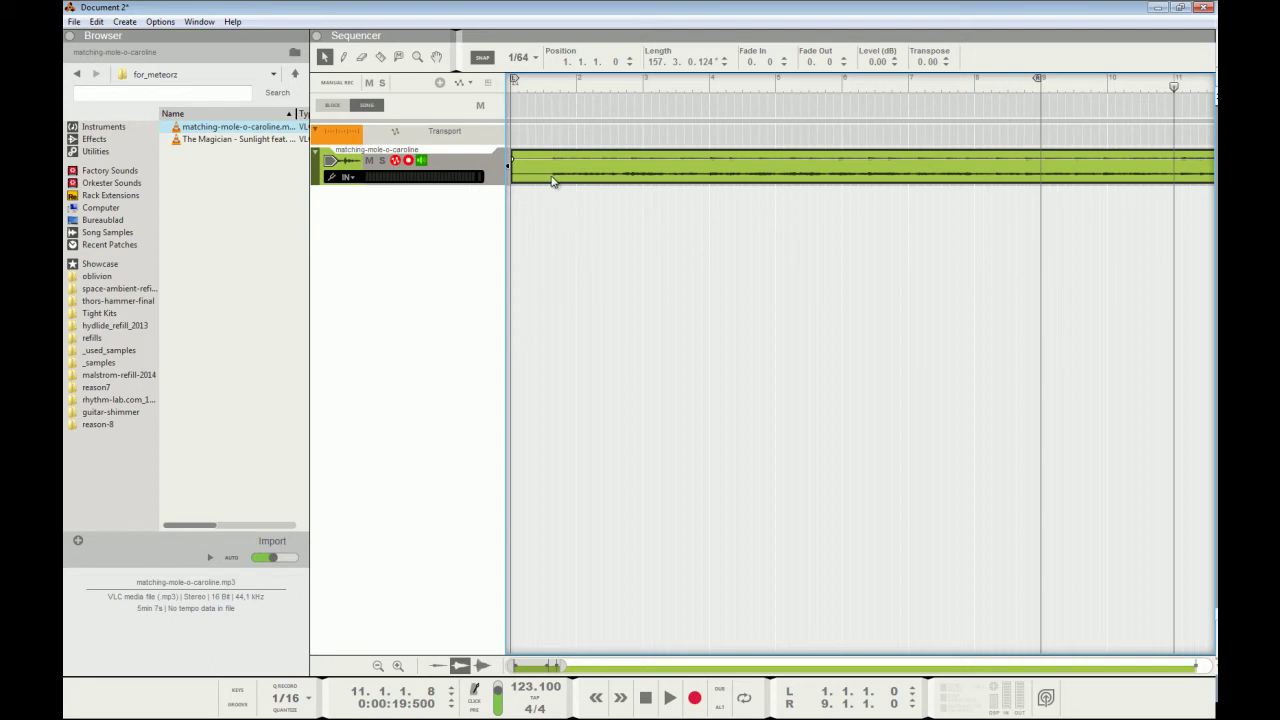
# Step: Replace the clip on the audio track with The Magician - Sunlight from the browser, starting at bar 1
pyautogui.press('Delete')
pyautogui.click(230, 141)
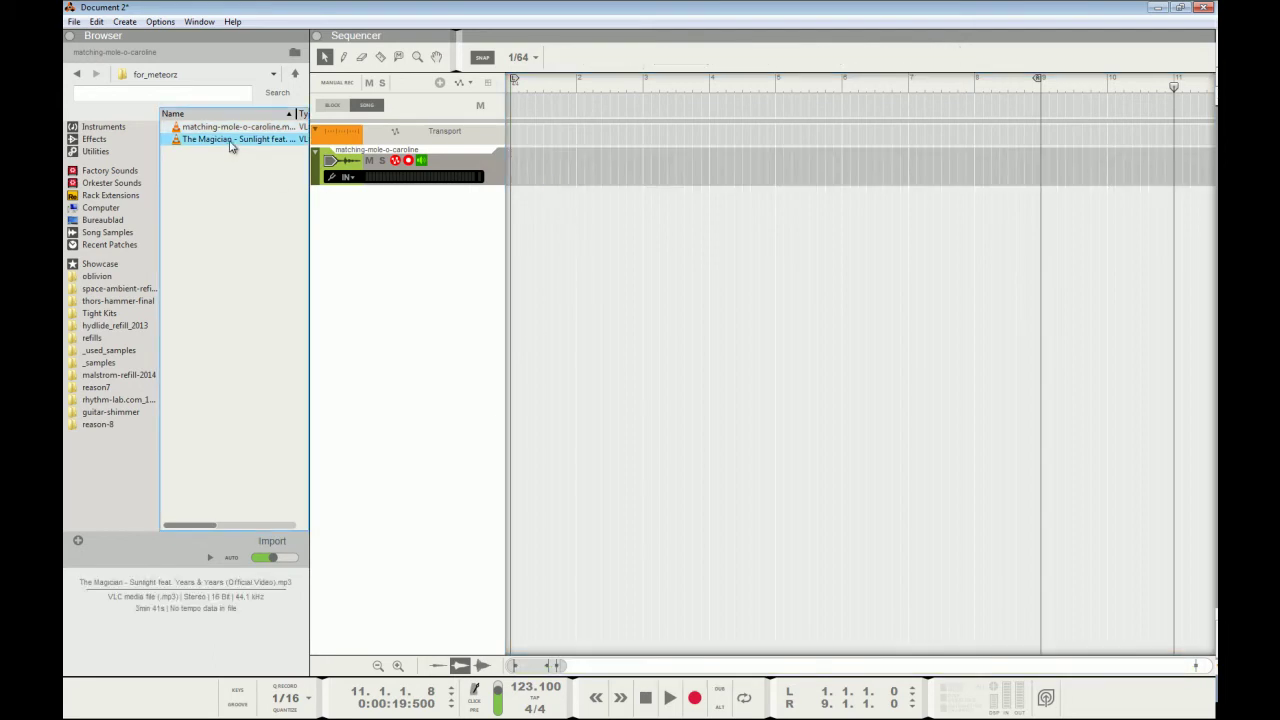
pyautogui.moveTo(222, 146); pyautogui.dragTo(513, 184)
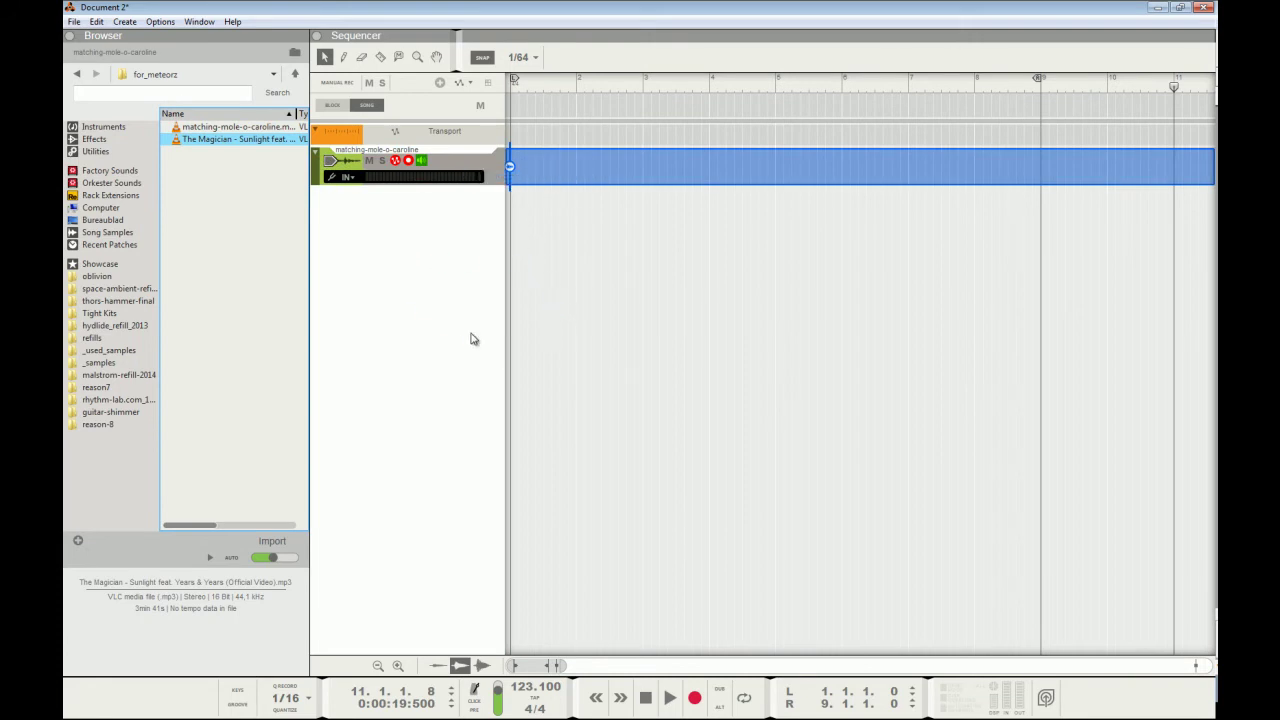
# Step: Play the Sunlight clip from the start of the song and stop playback just after bar 10
pyautogui.moveTo(583, 85); pyautogui.dragTo(499, 94)
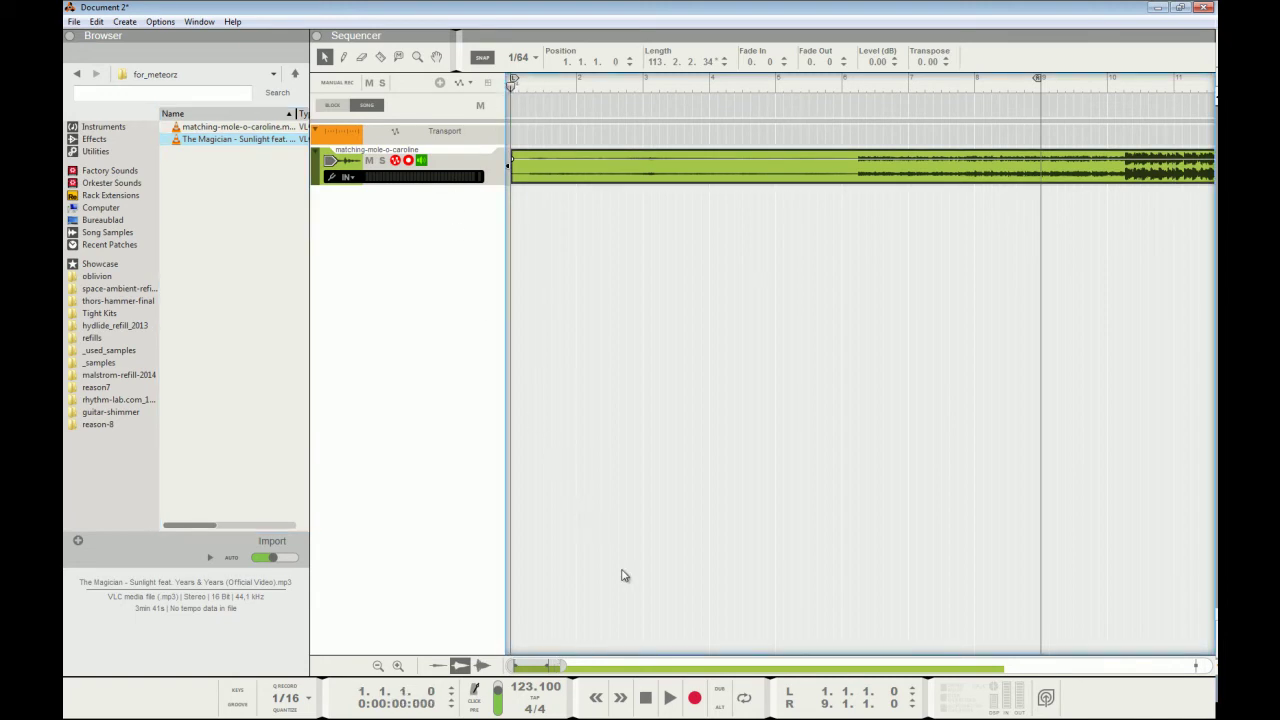
pyautogui.click(667, 699)
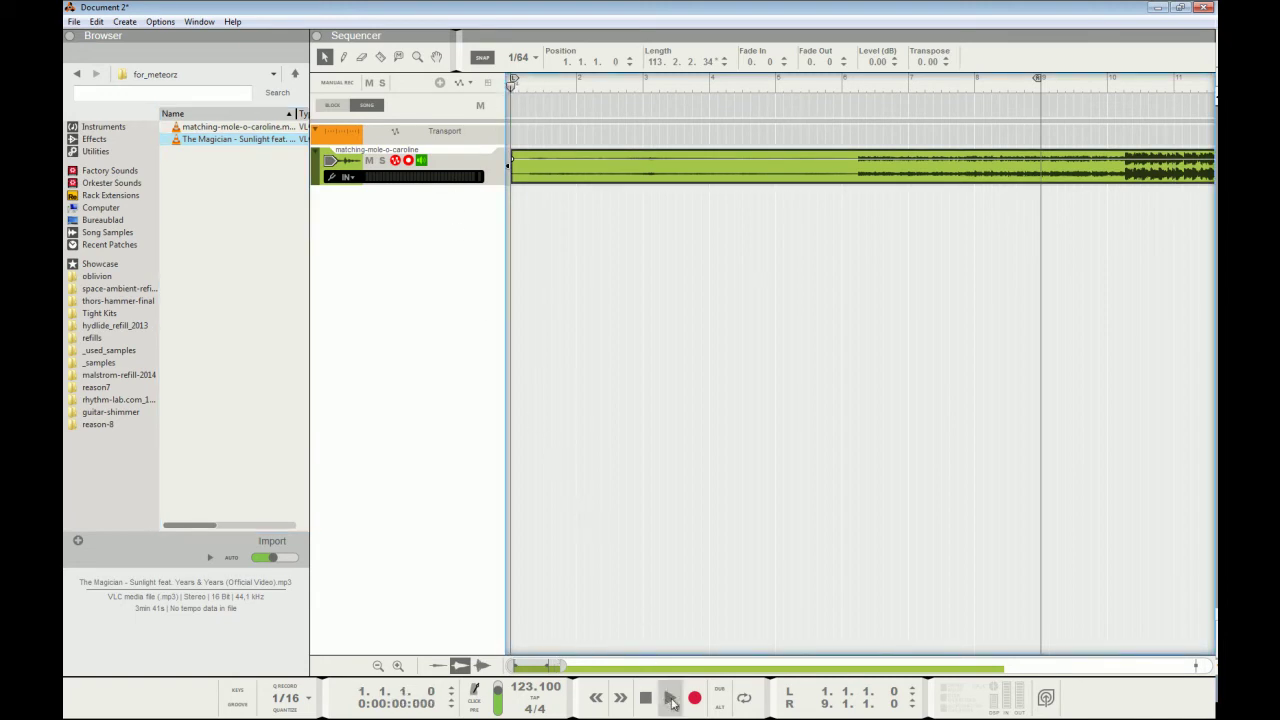
pyautogui.click(671, 701)
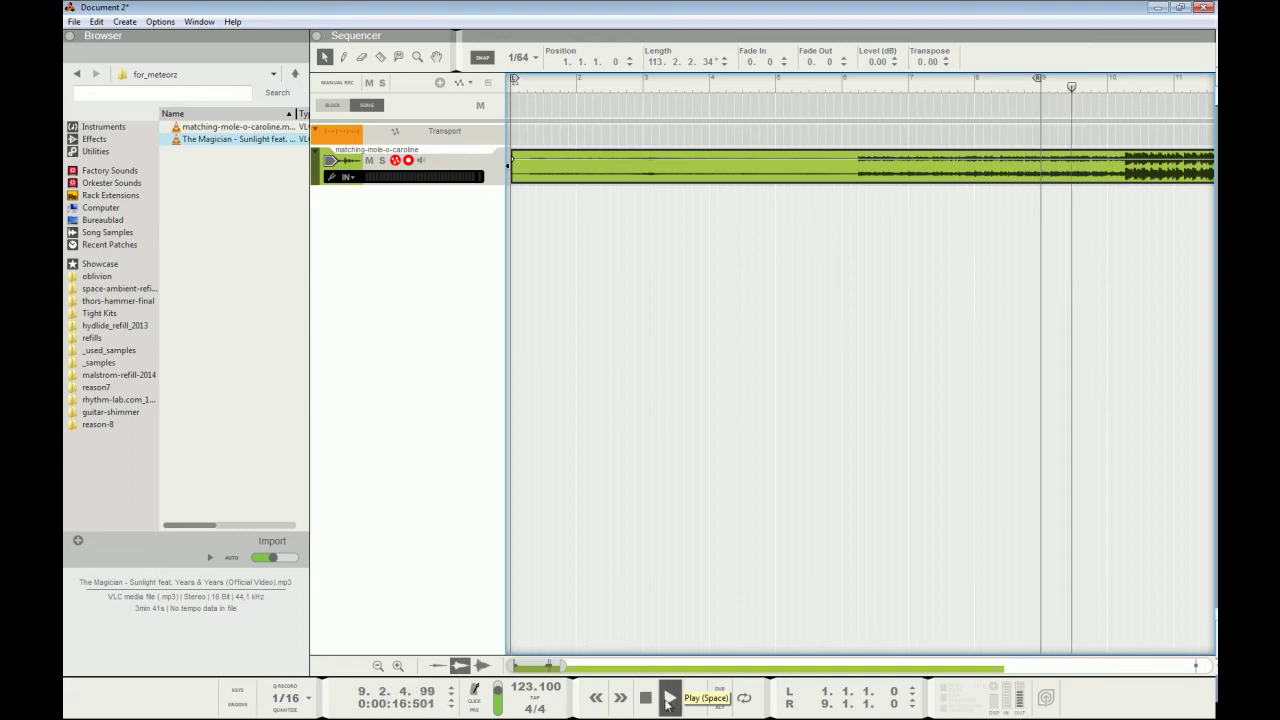
pyautogui.click(648, 700)
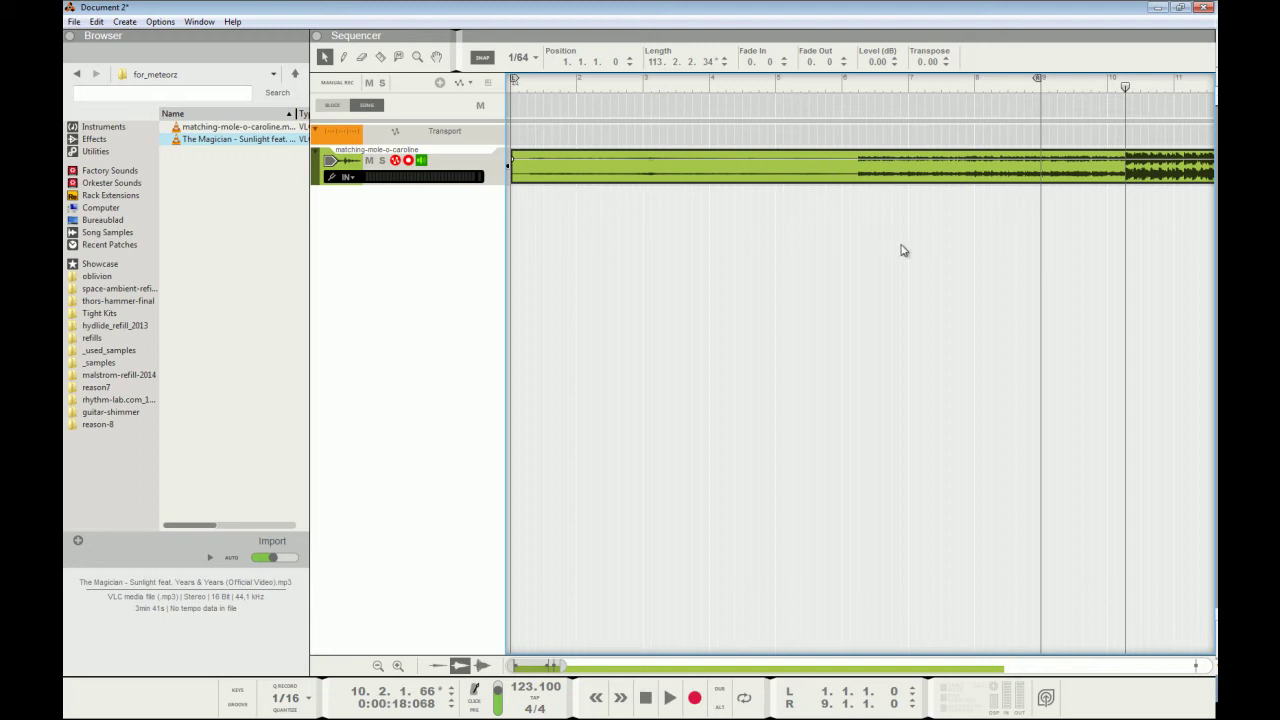
# Step: Delete the Sunlight clip from the audio track and set the song tempo to 122.1 BPM
pyautogui.click(191, 128)
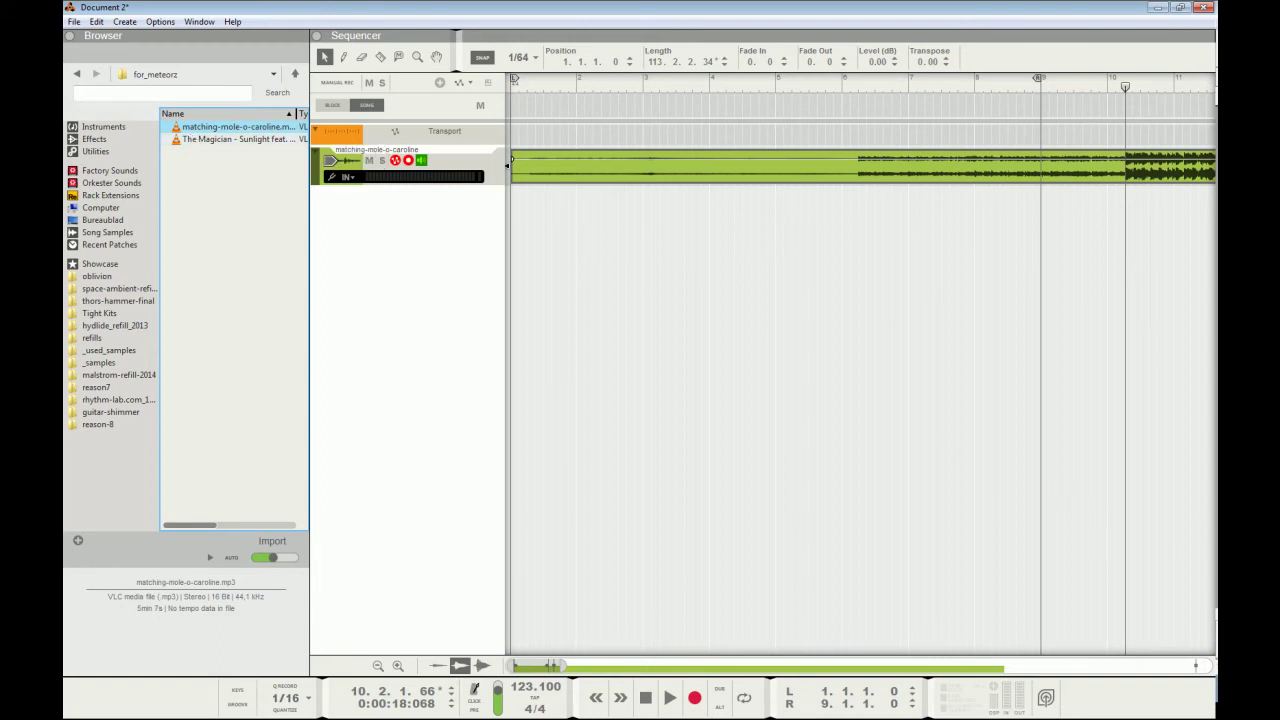
pyautogui.click(686, 181)
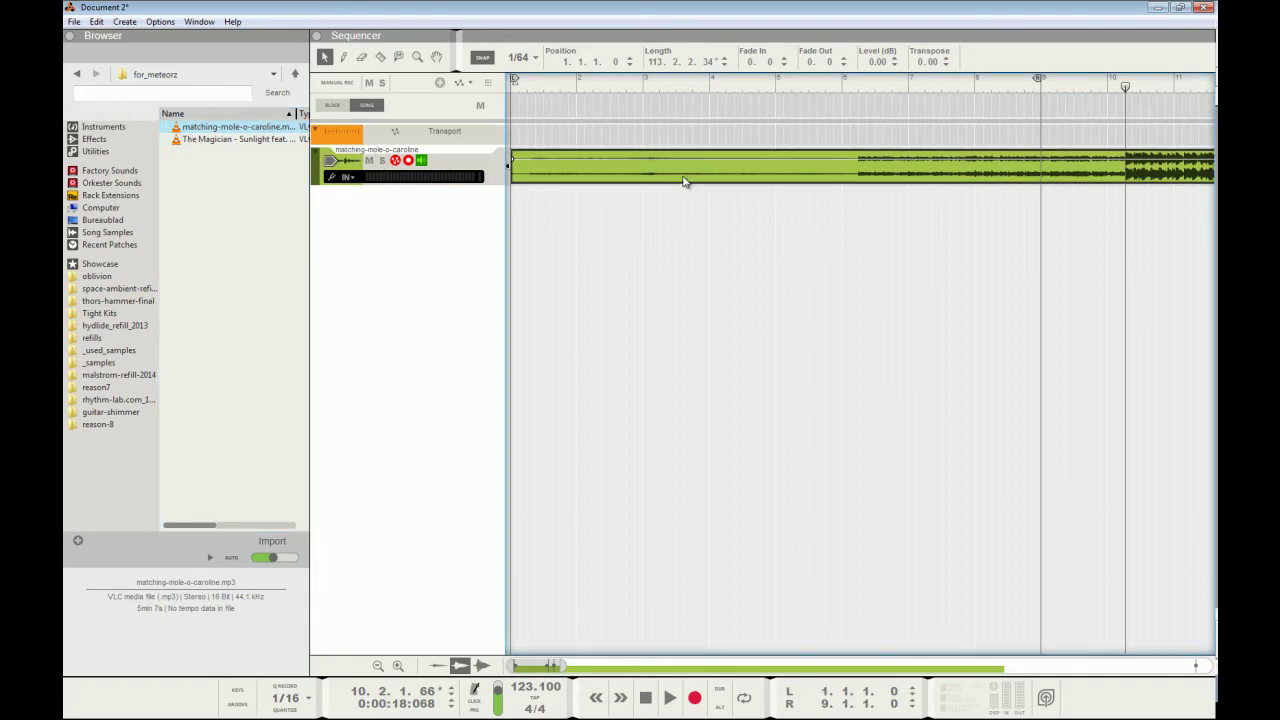
pyautogui.press('Delete')
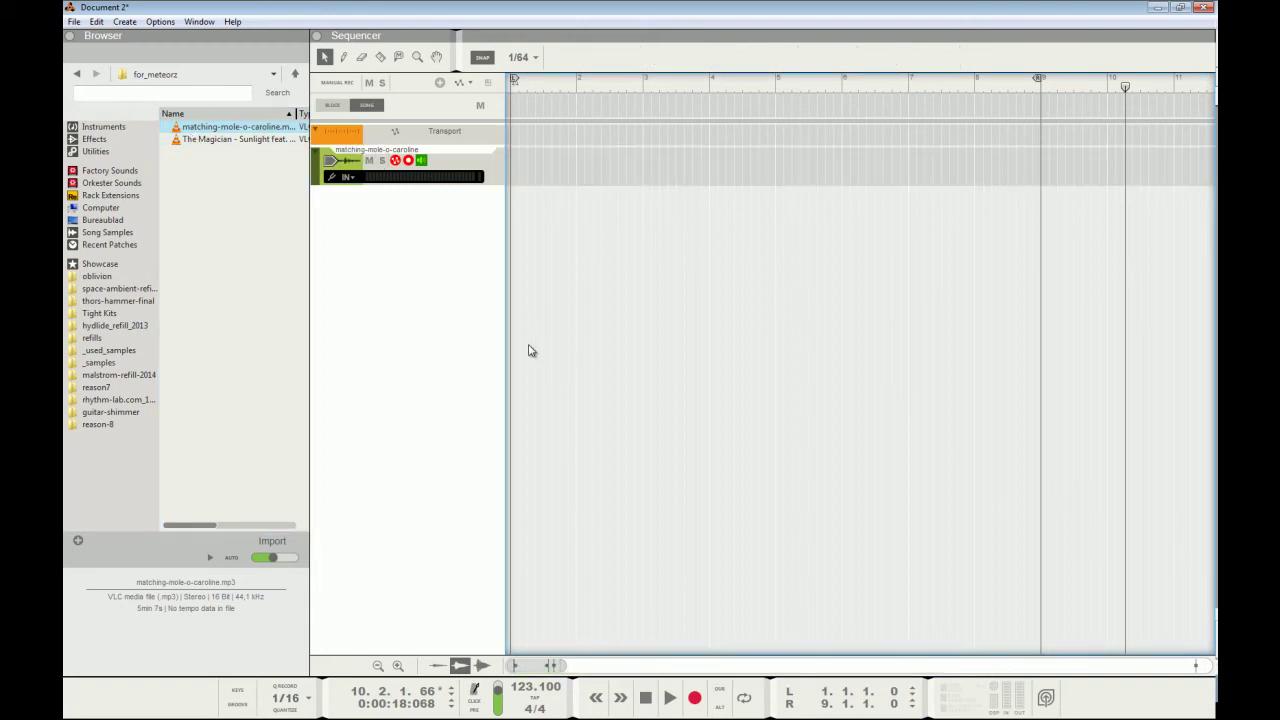
pyautogui.doubleClick(520, 697)
pyautogui.write('122.1')
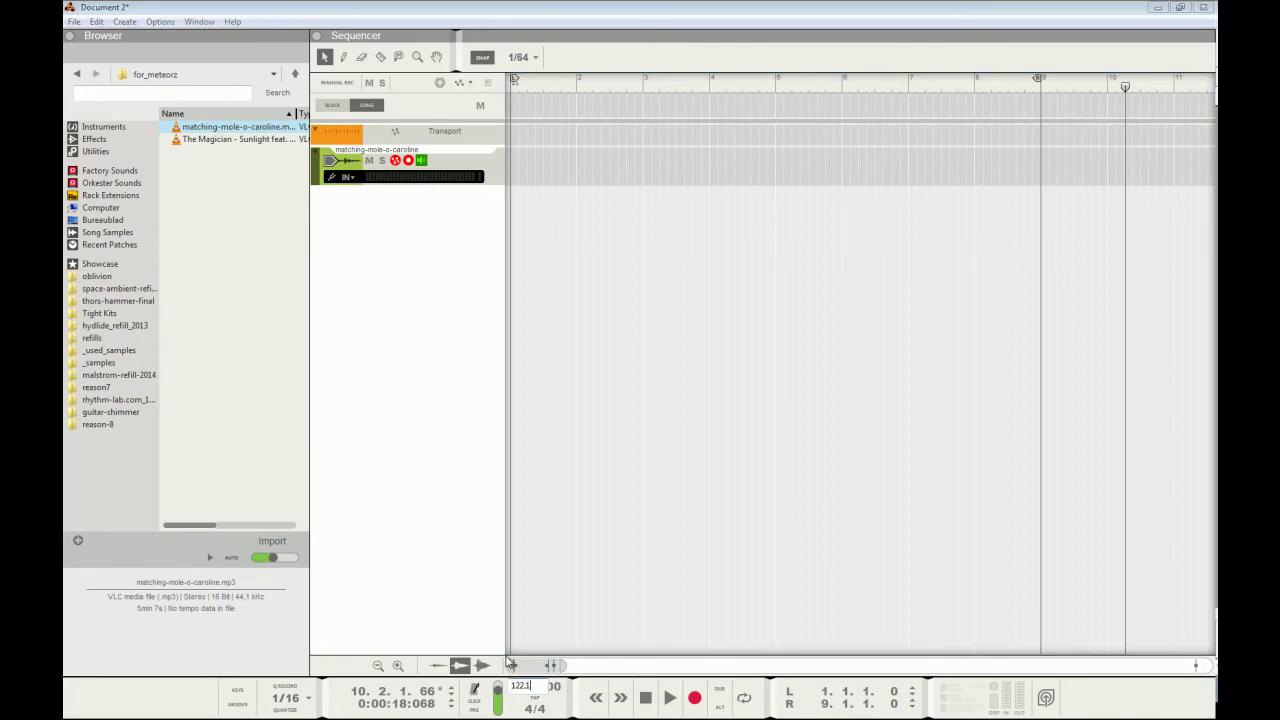
pyautogui.press('Return')
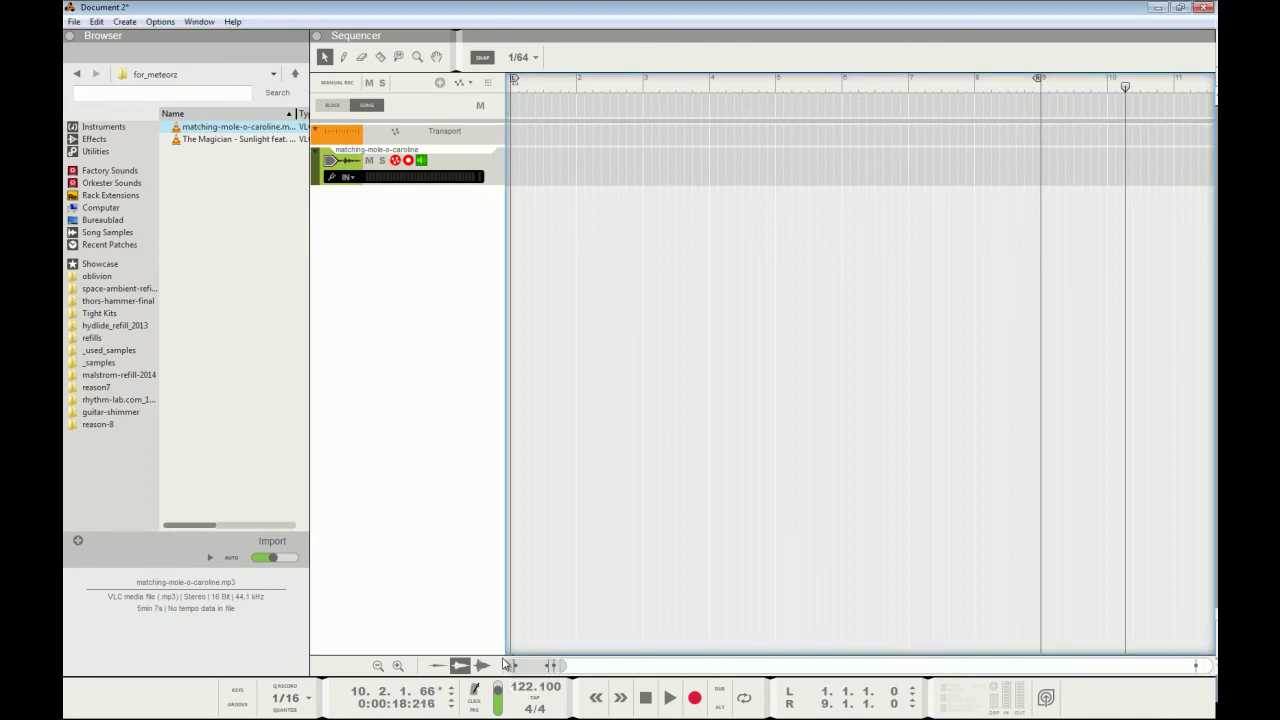
# Step: Import The Magician - Sunlight onto a new audio track and choose 1/64 as the snap value
pyautogui.moveTo(212, 143)
pyautogui.mouseDown()
pyautogui.moveTo(526, 169)
pyautogui.moveTo(506, 180)
pyautogui.mouseUp()
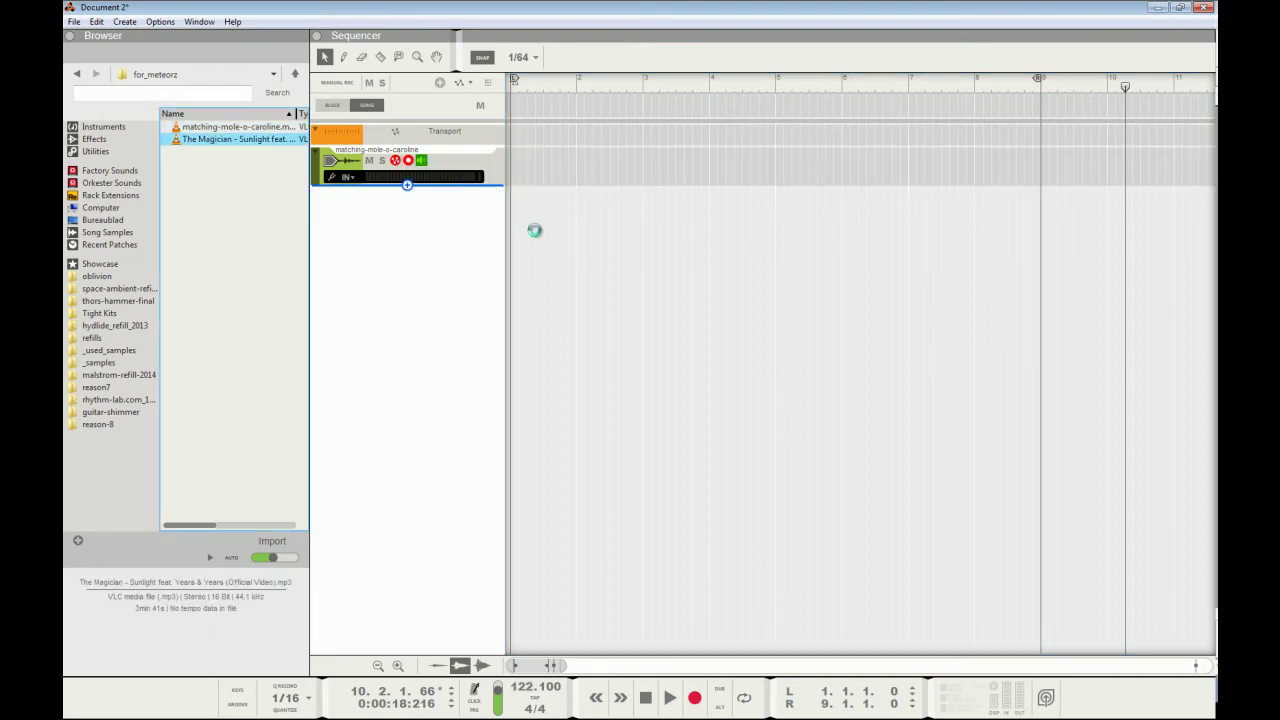
pyautogui.click(524, 59)
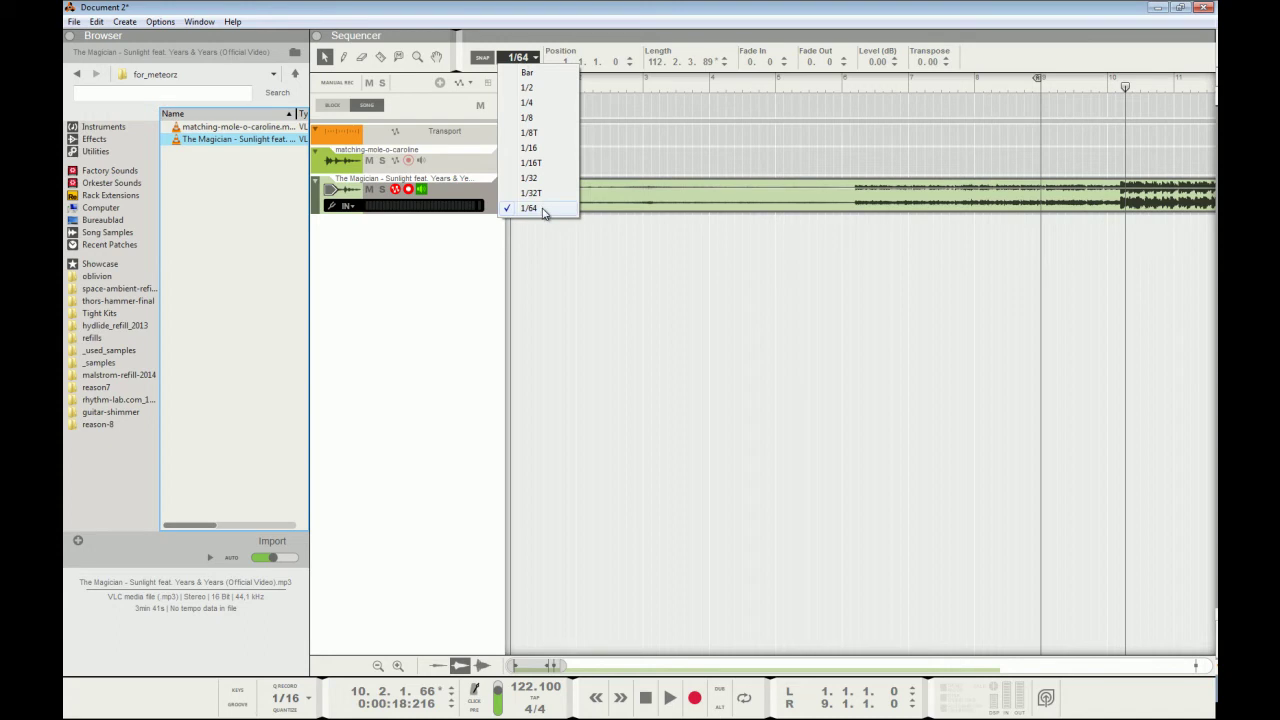
pyautogui.click(543, 212)
pyautogui.click(765, 134)
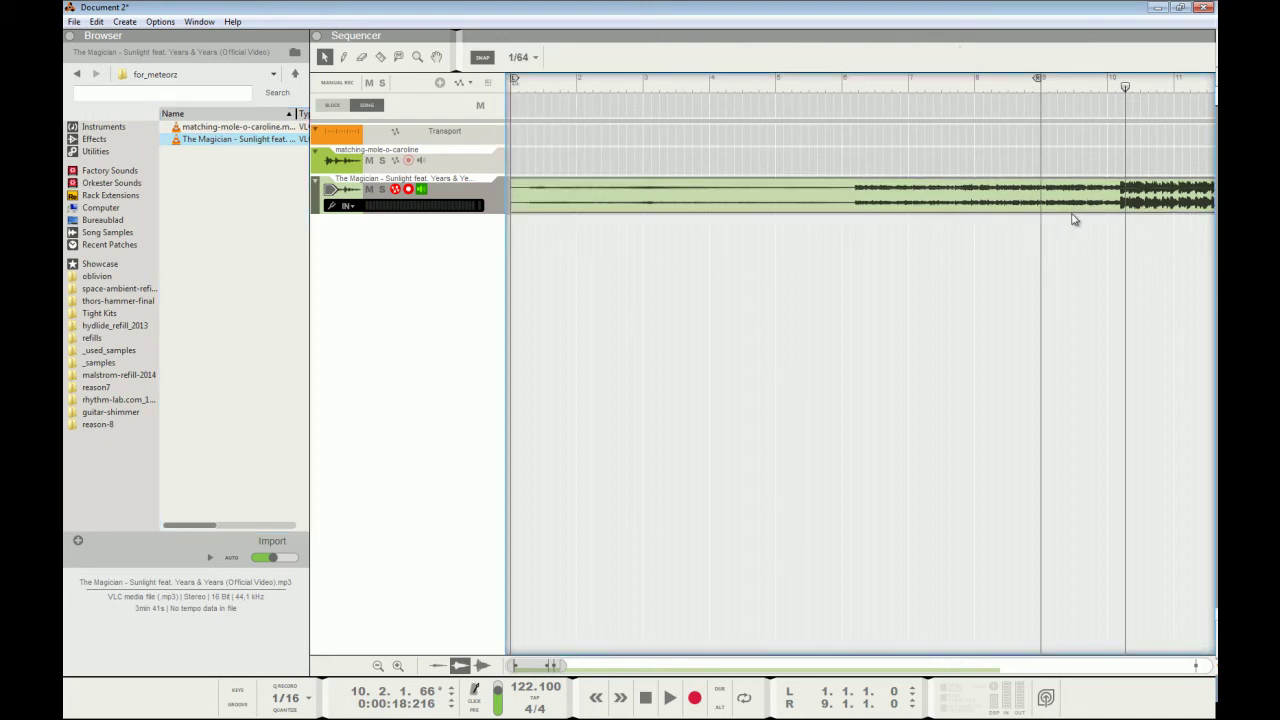
# Step: Move the Sunlight clip to position 1.1.2.0 so that its loud section starts at about bar 10
pyautogui.click(520, 207)
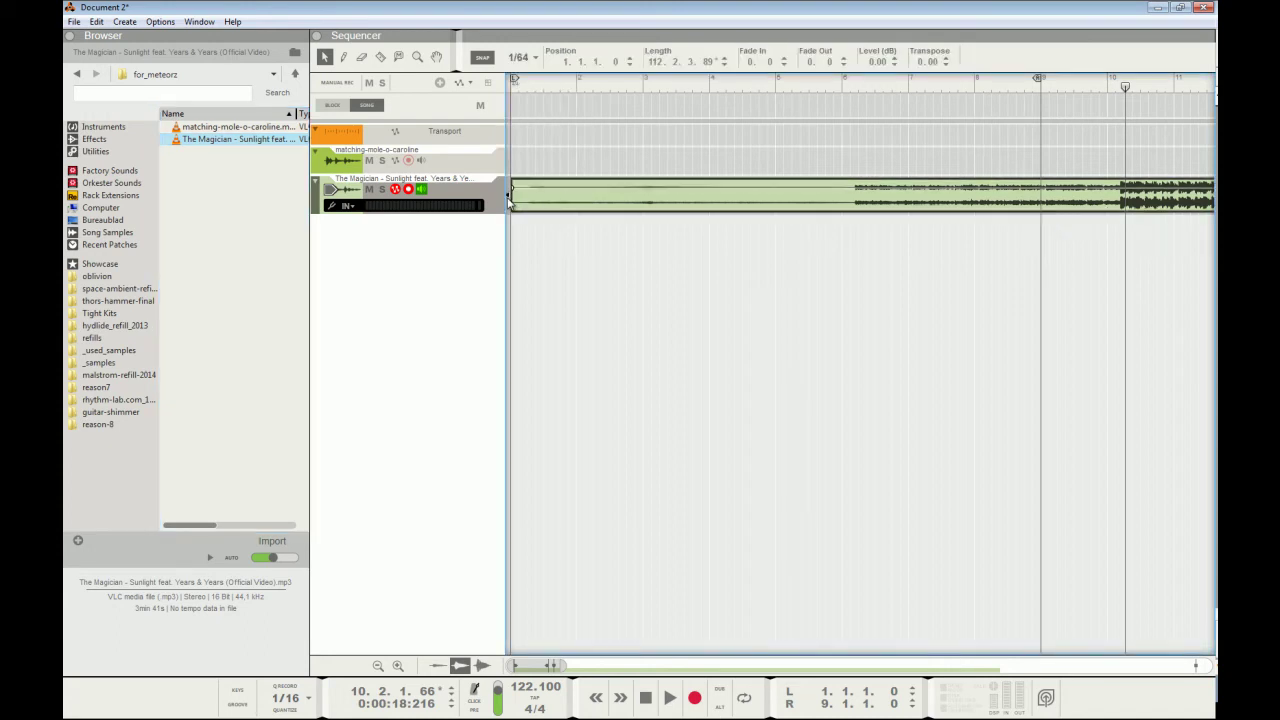
pyautogui.moveTo(507, 196); pyautogui.dragTo(527, 197)
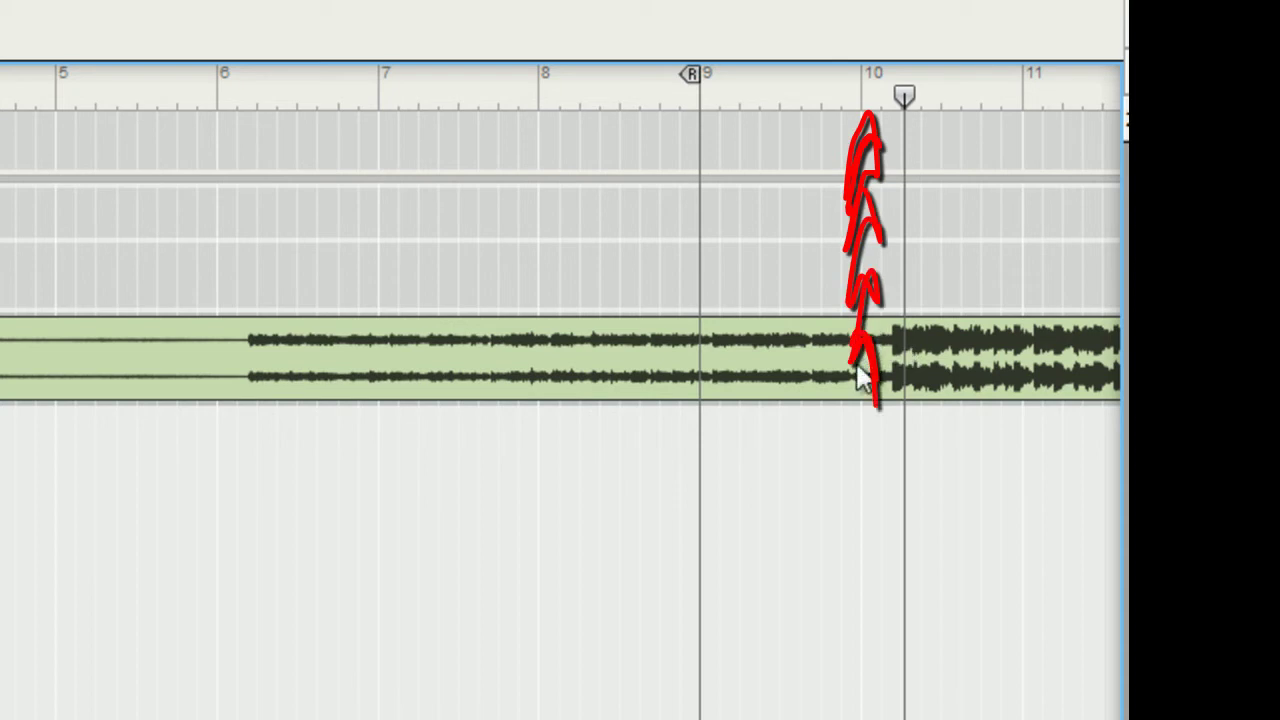
pyautogui.moveTo(894, 366); pyautogui.dragTo(868, 372)
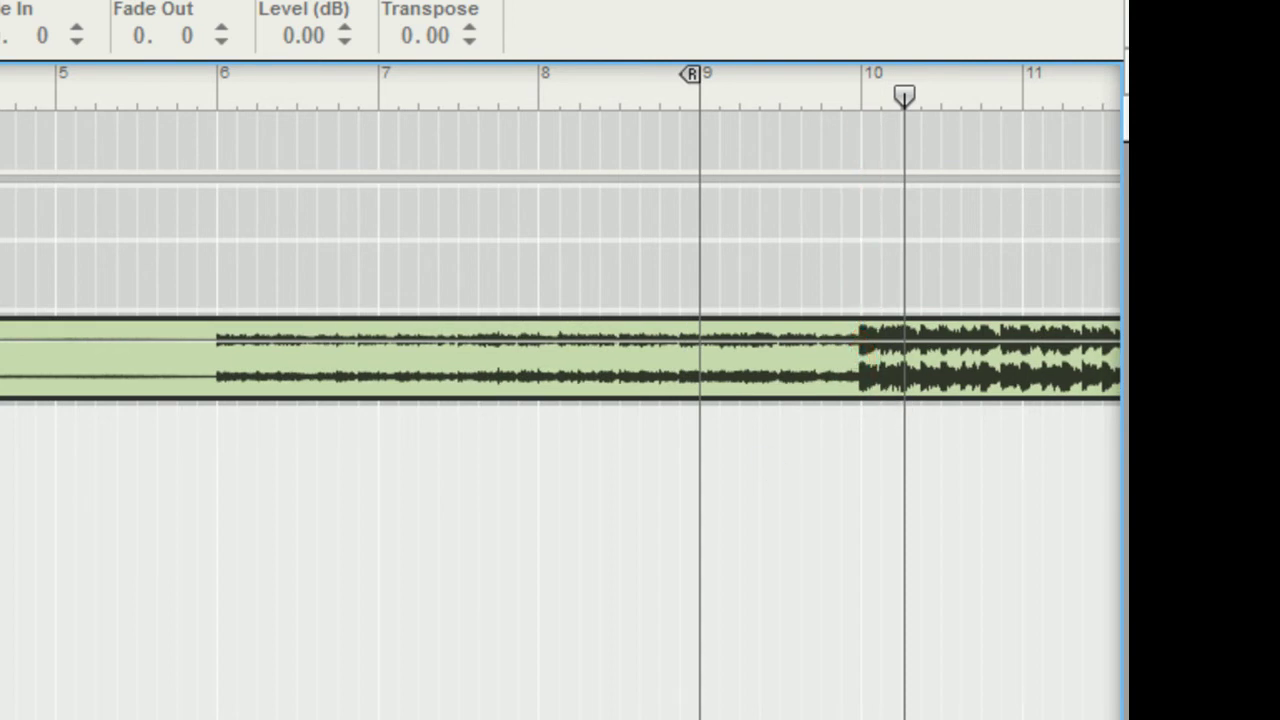
# Step: Fine-align the Sunlight clip's first beat to the playhead at 10.1 with snapping off, at clip position 1.1.2.19, and re-enable snapping
pyautogui.press('h')
pyautogui.press('h')
pyautogui.press('e')
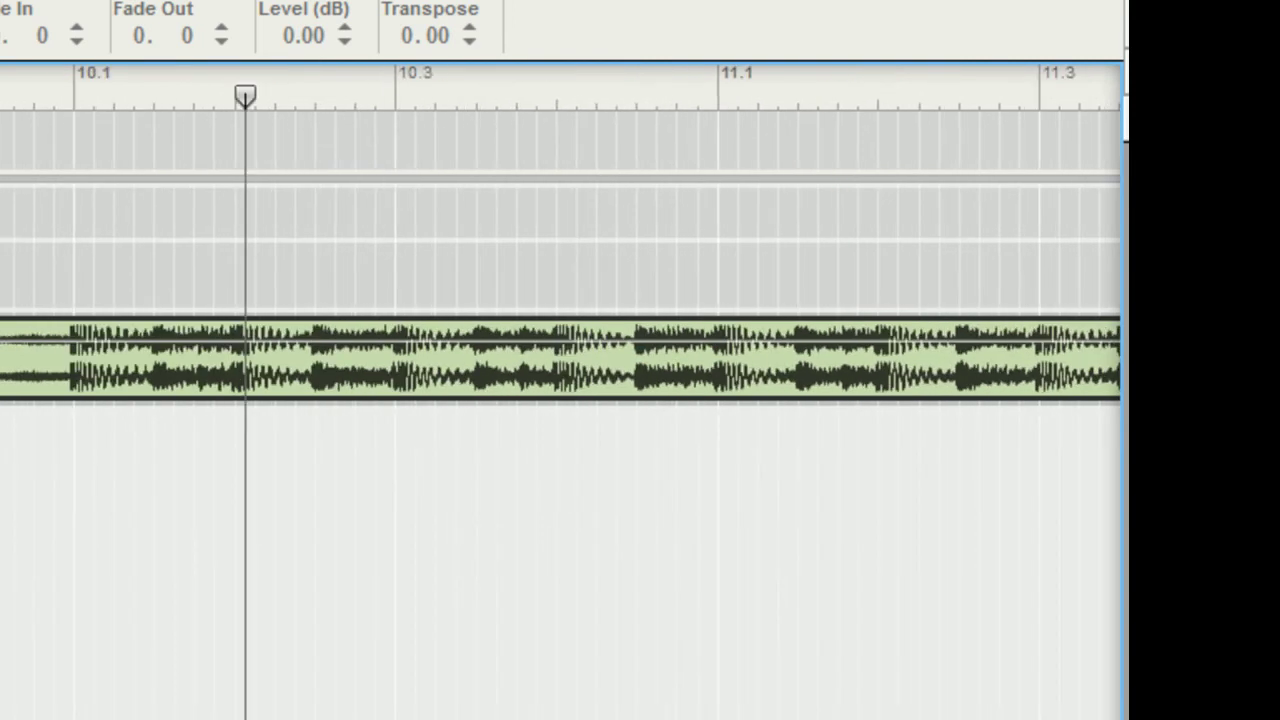
pyautogui.click(73, 100)
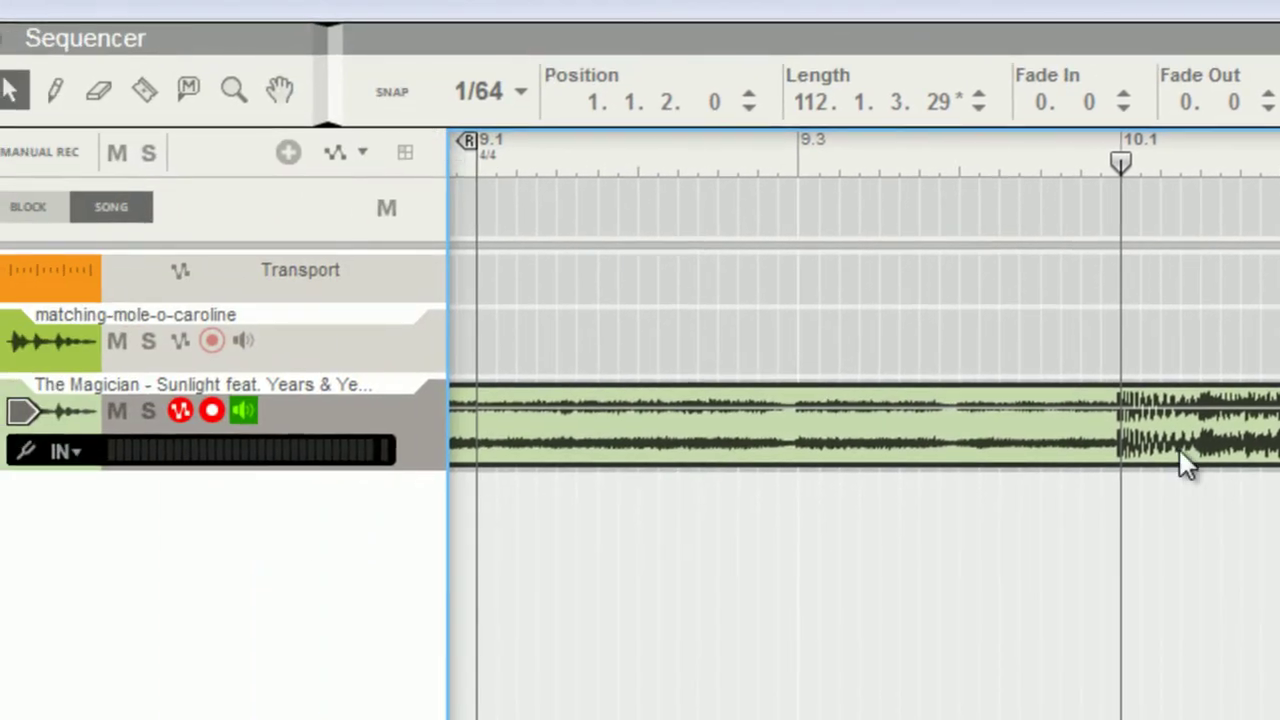
pyautogui.moveTo(1180, 460); pyautogui.dragTo(1186, 460)
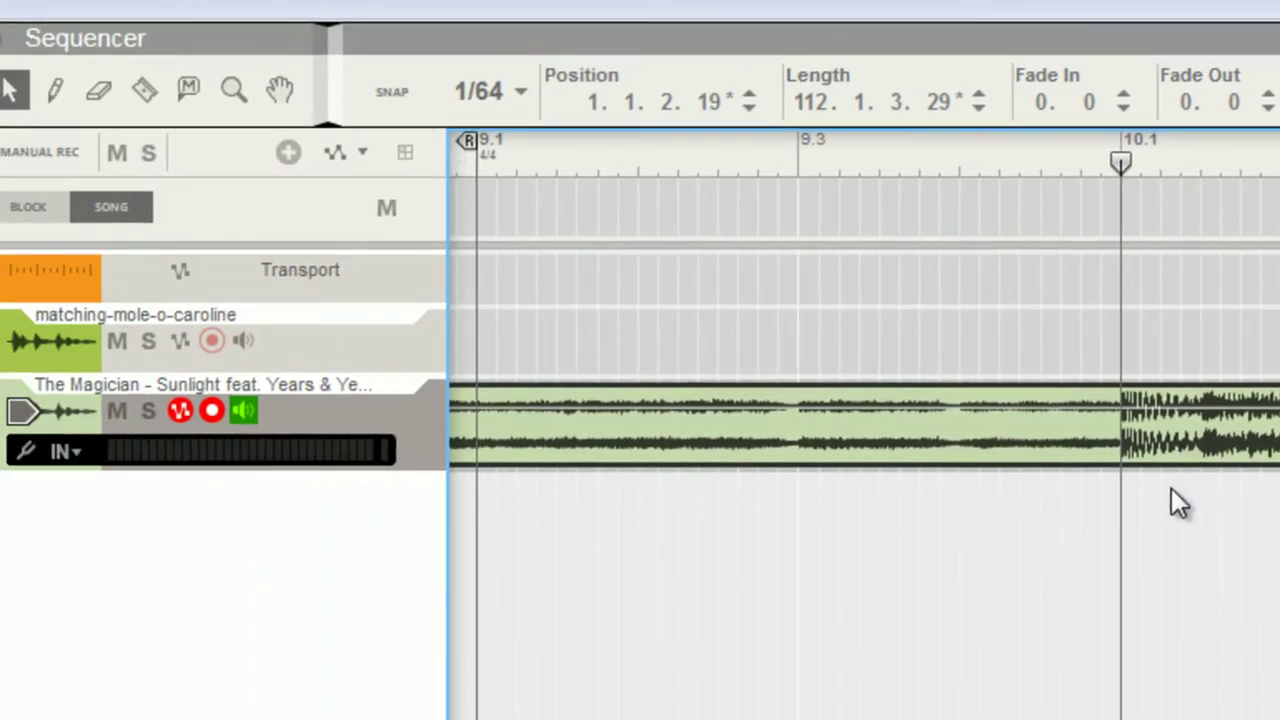
pyautogui.click(372, 96)
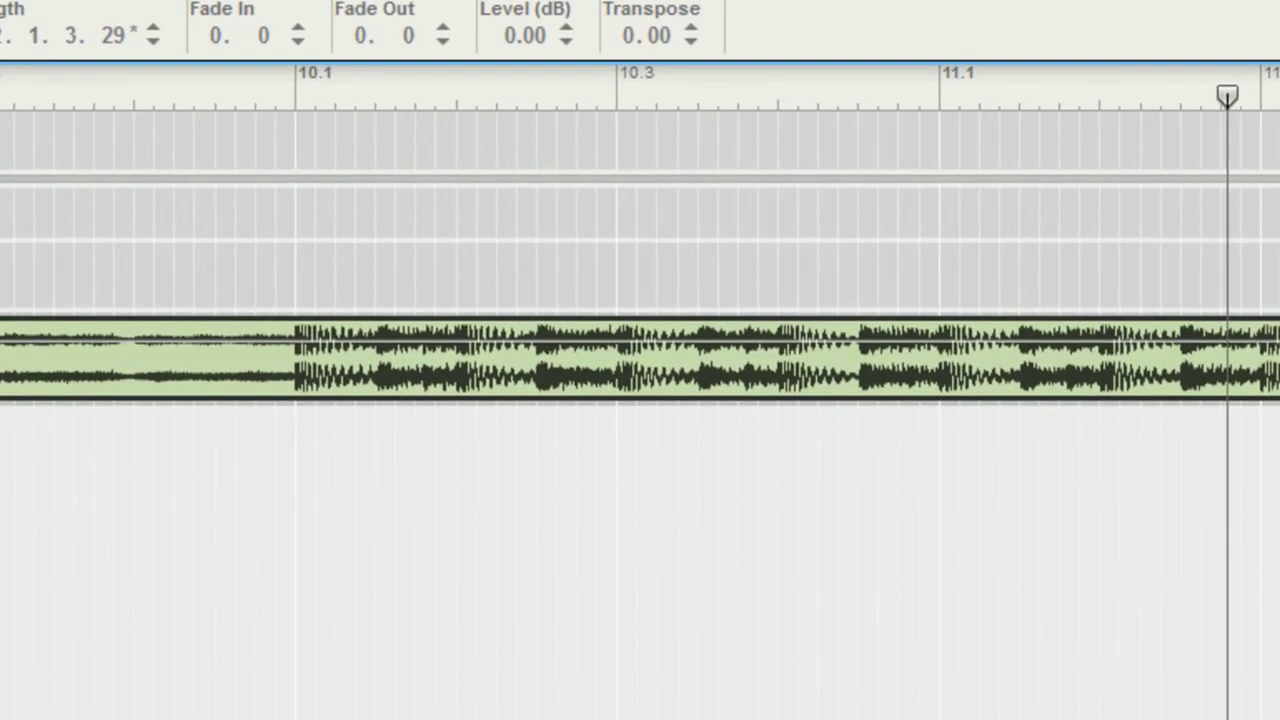
# Step: Place matching-mole-o-caroline.mp3 from the browser on its own track at position 1.1.1.0
pyautogui.press('g')
pyautogui.press('g')
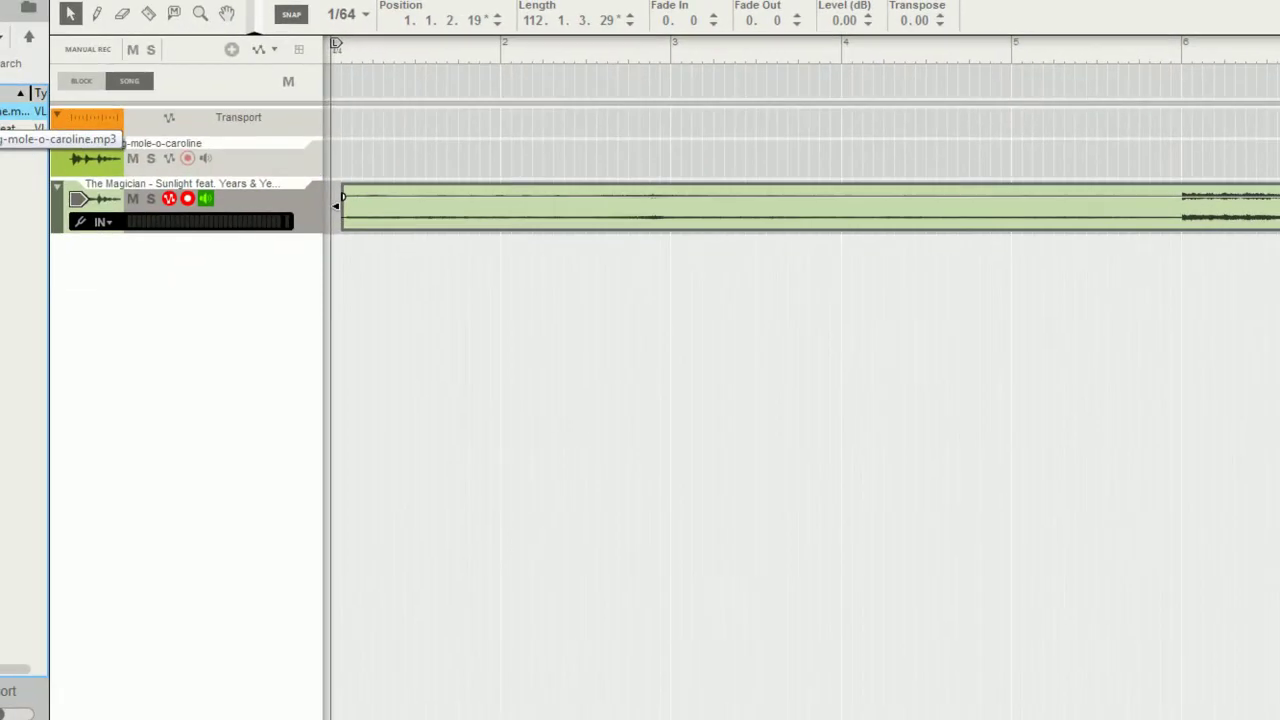
pyautogui.moveTo(20, 111); pyautogui.dragTo(329, 155)
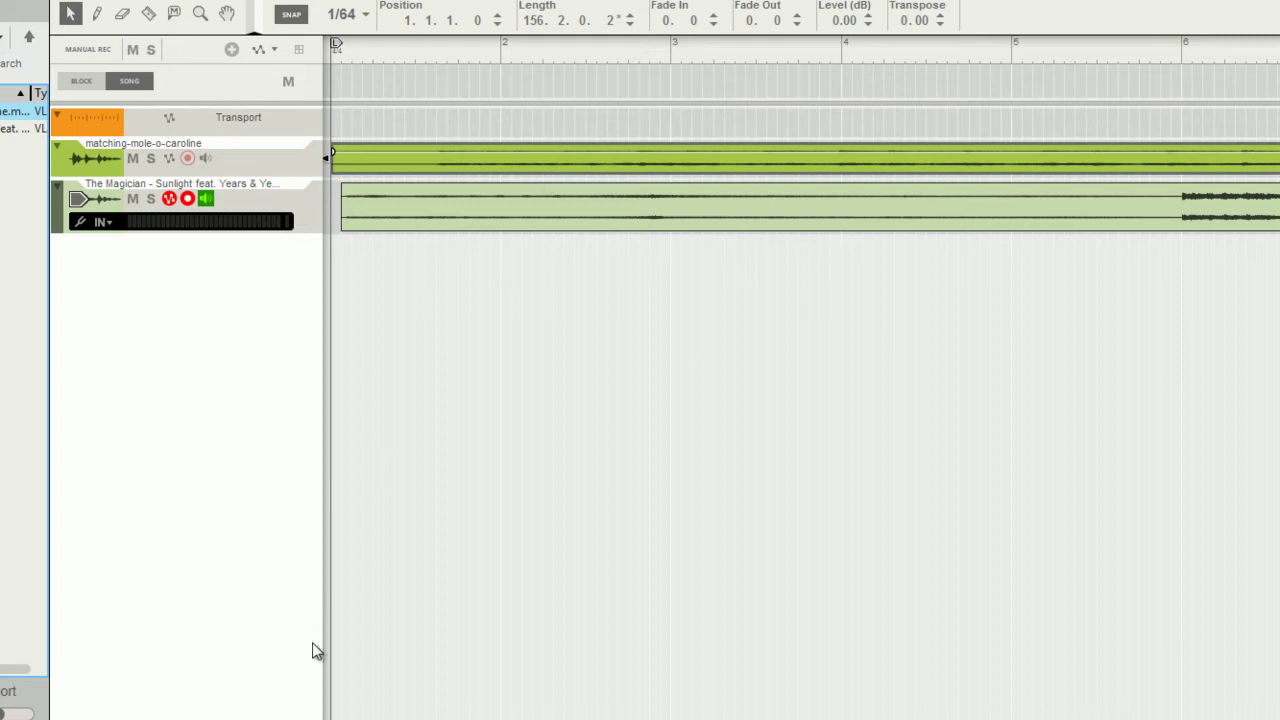
# Step: Solo the matching-mole-o-caroline track, play it, and place the playhead where its first sound begins in bar 1
pyautogui.click(151, 158)
pyautogui.click(431, 54)
pyautogui.press('space')
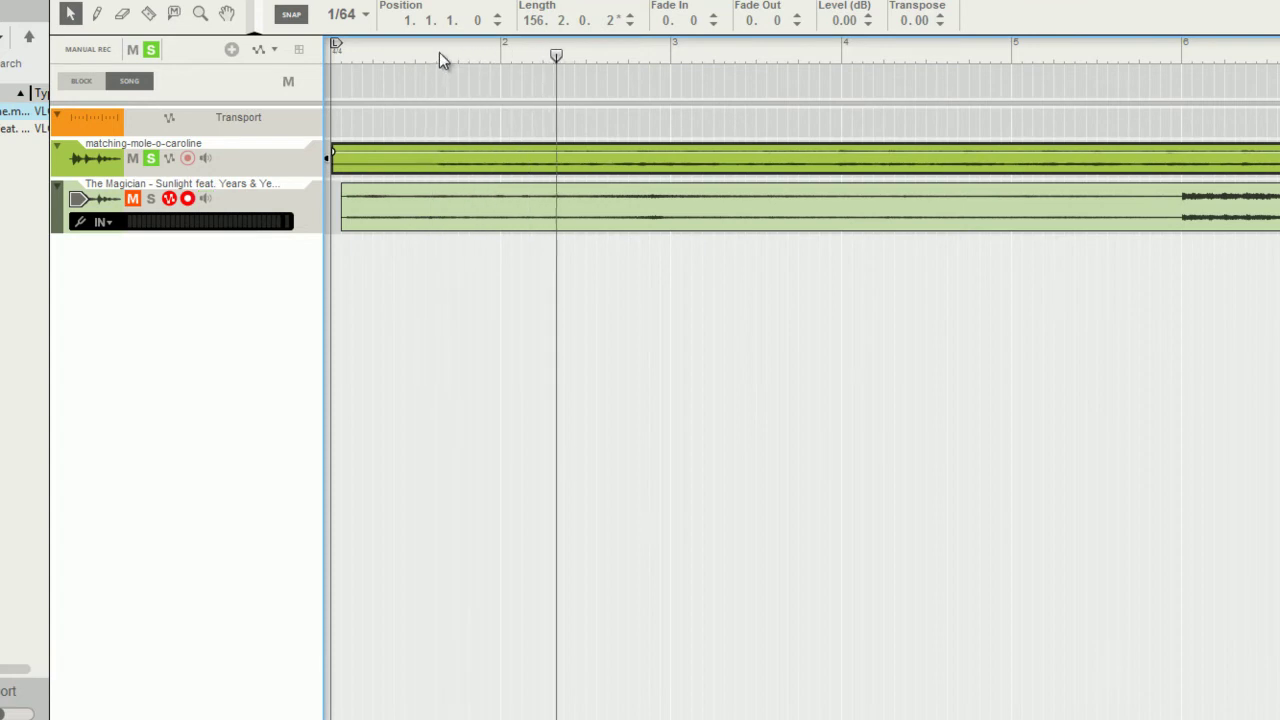
pyautogui.click(439, 61)
pyautogui.click(439, 58)
pyautogui.click(434, 54)
pyautogui.click(430, 54)
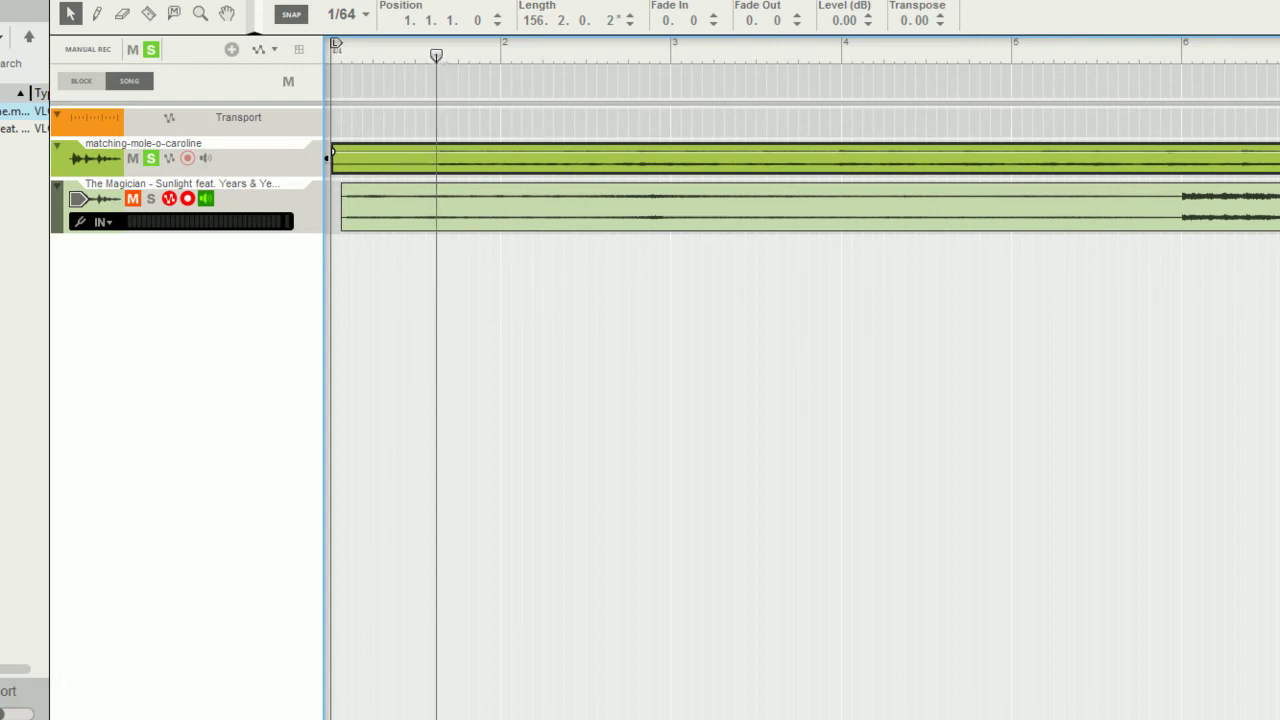
pyautogui.press('h')
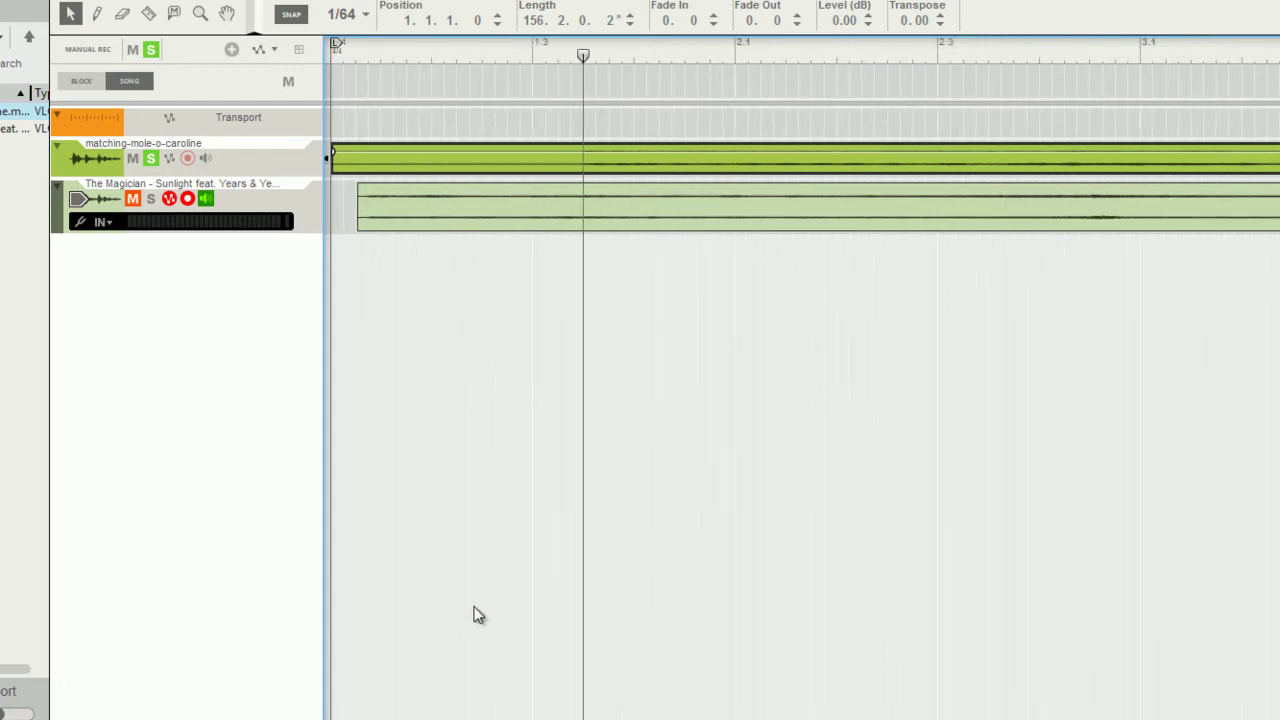
pyautogui.click(564, 156)
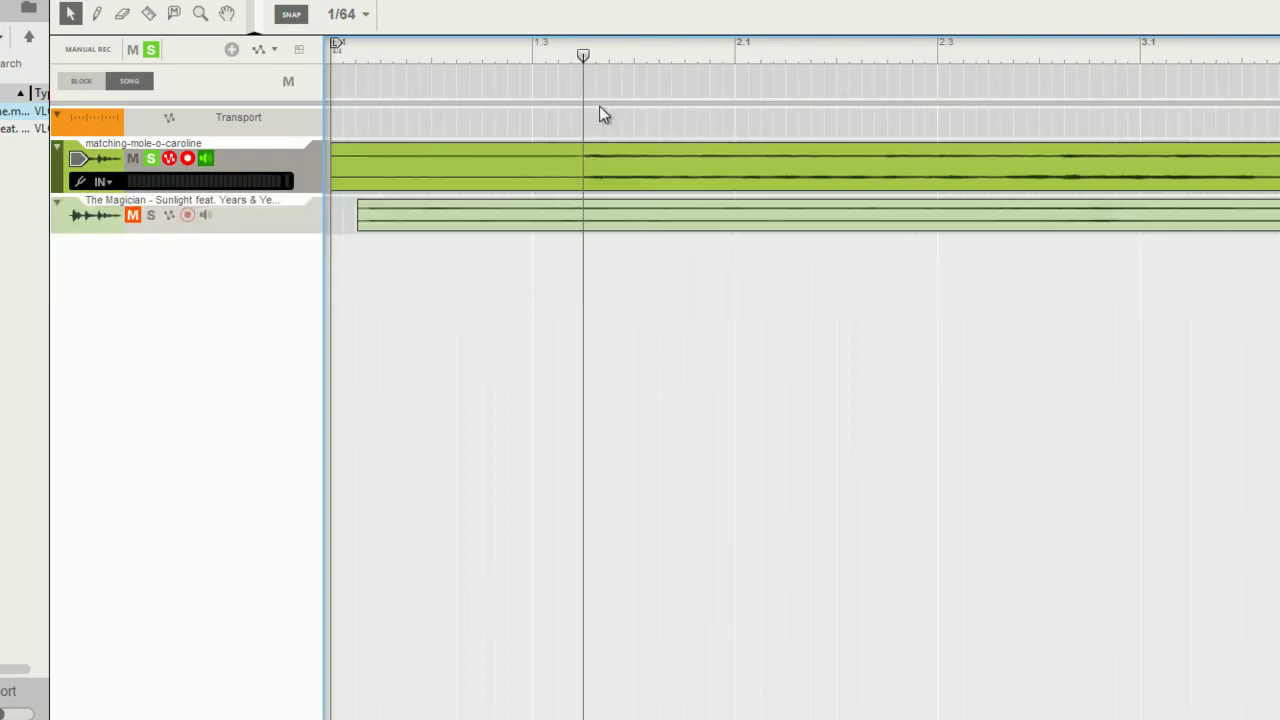
pyautogui.click(577, 161)
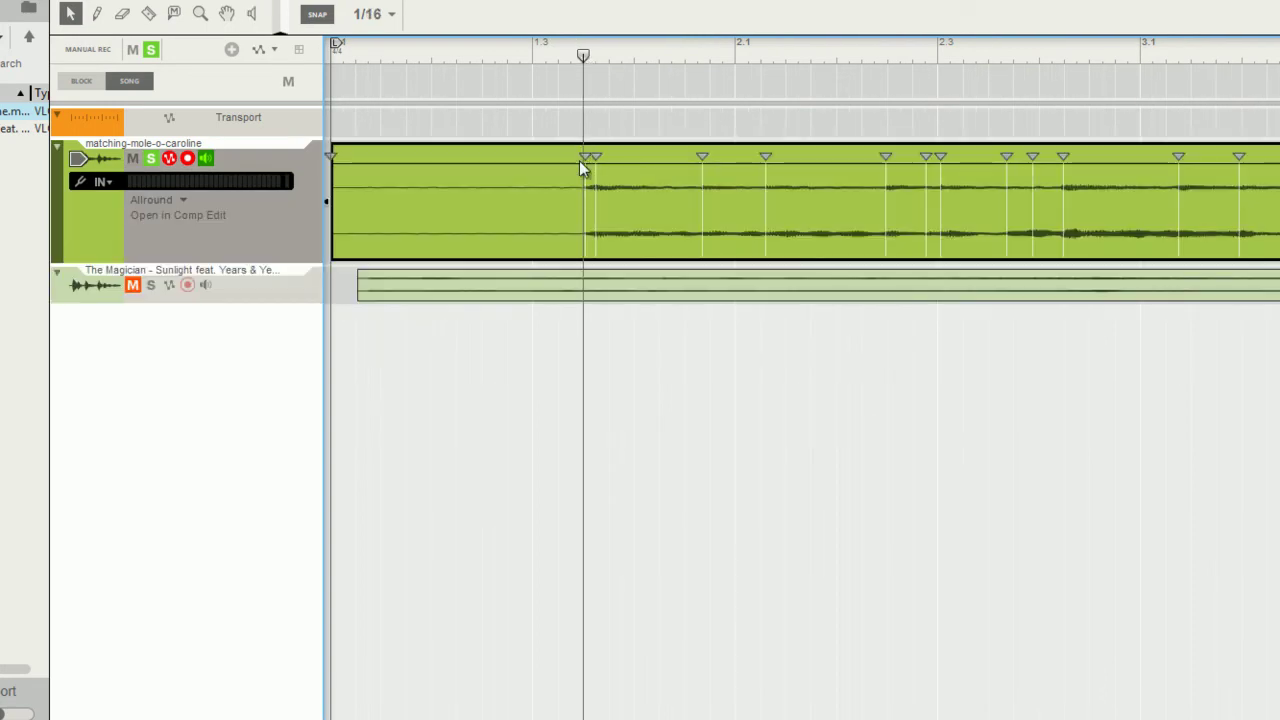
pyautogui.press('e')
pyautogui.press('t')
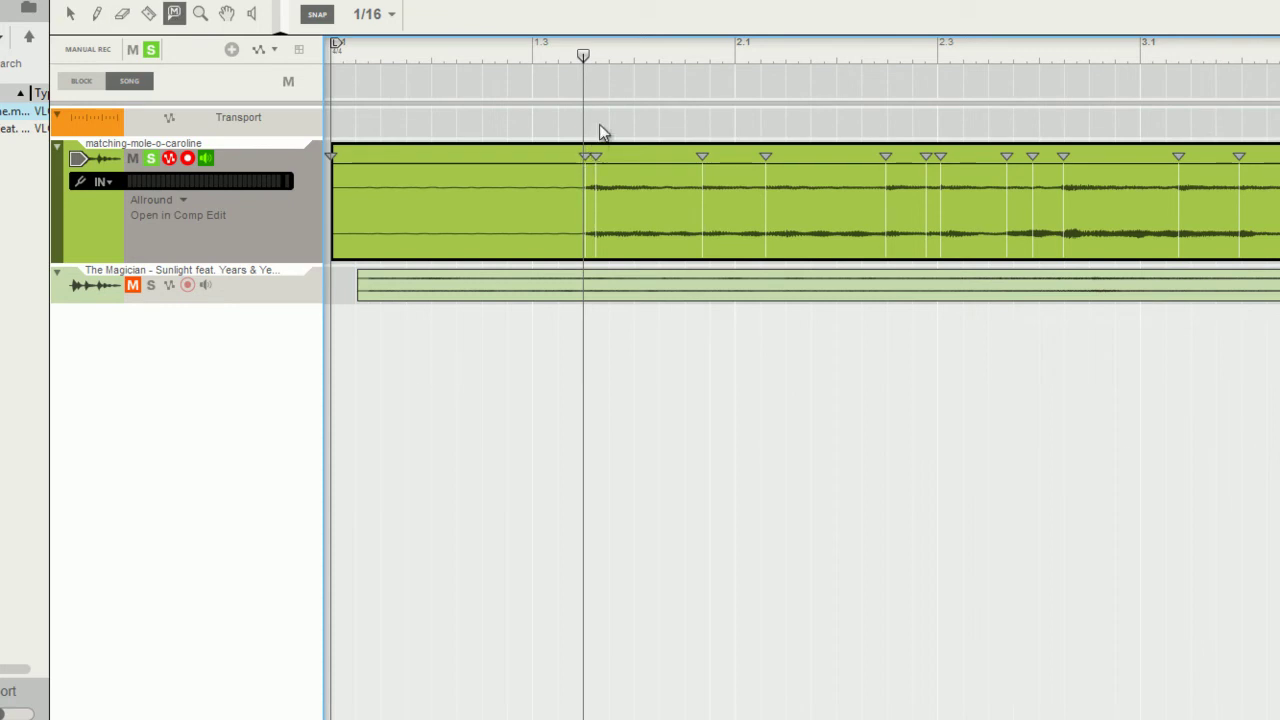
pyautogui.click(610, 124)
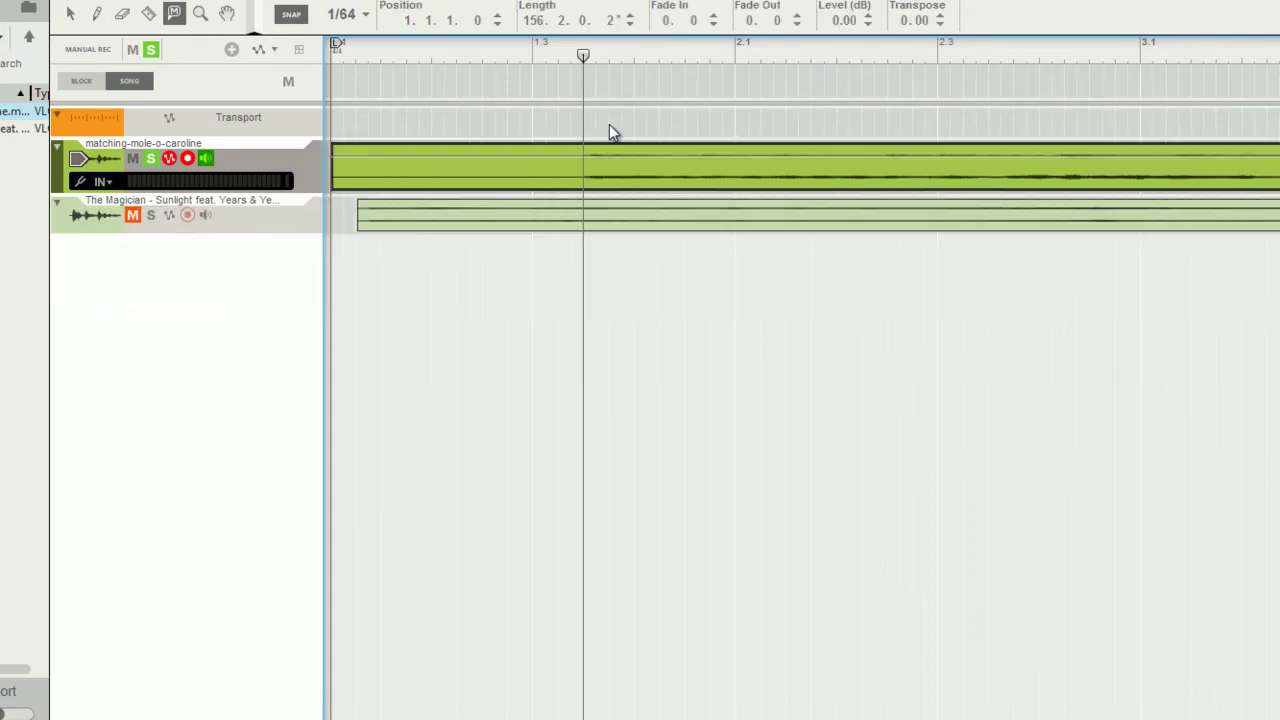
# Step: Split the matching-mole-o-caroline clip with the Razor tool at the playhead and play from the cut
pyautogui.click(150, 17)
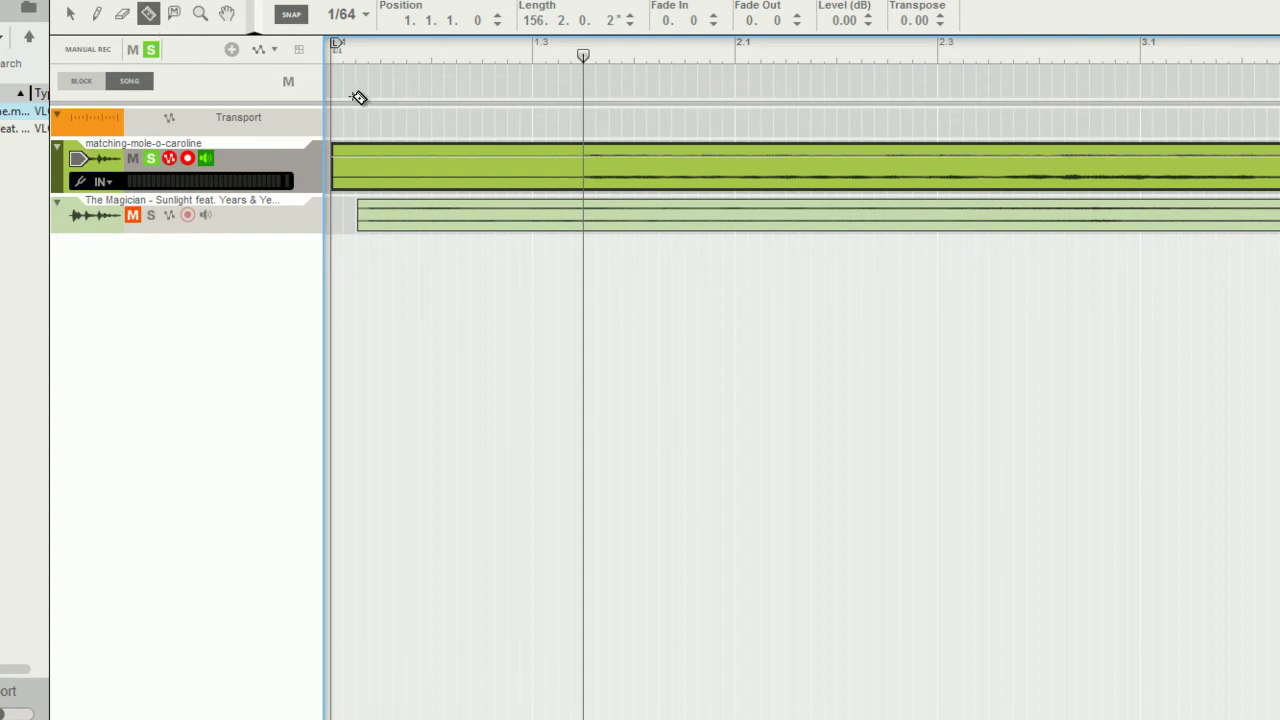
pyautogui.click(584, 160)
pyautogui.press('q')
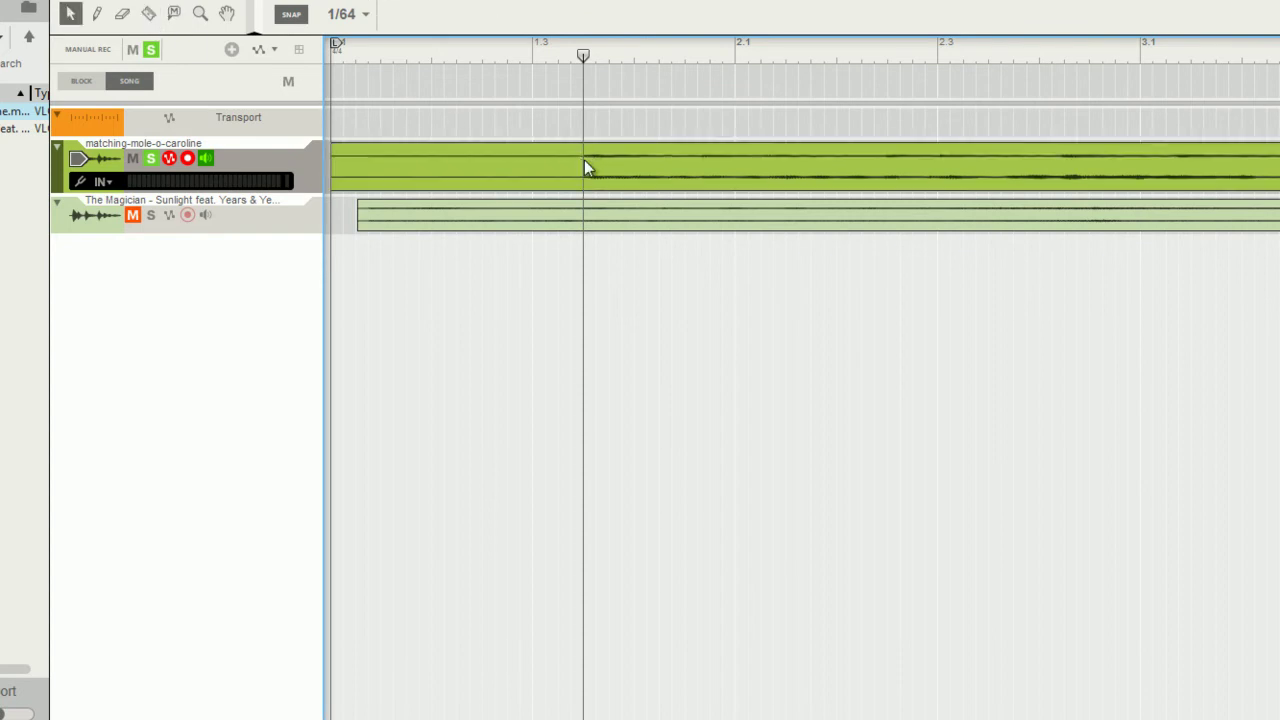
pyautogui.doubleClick(602, 163)
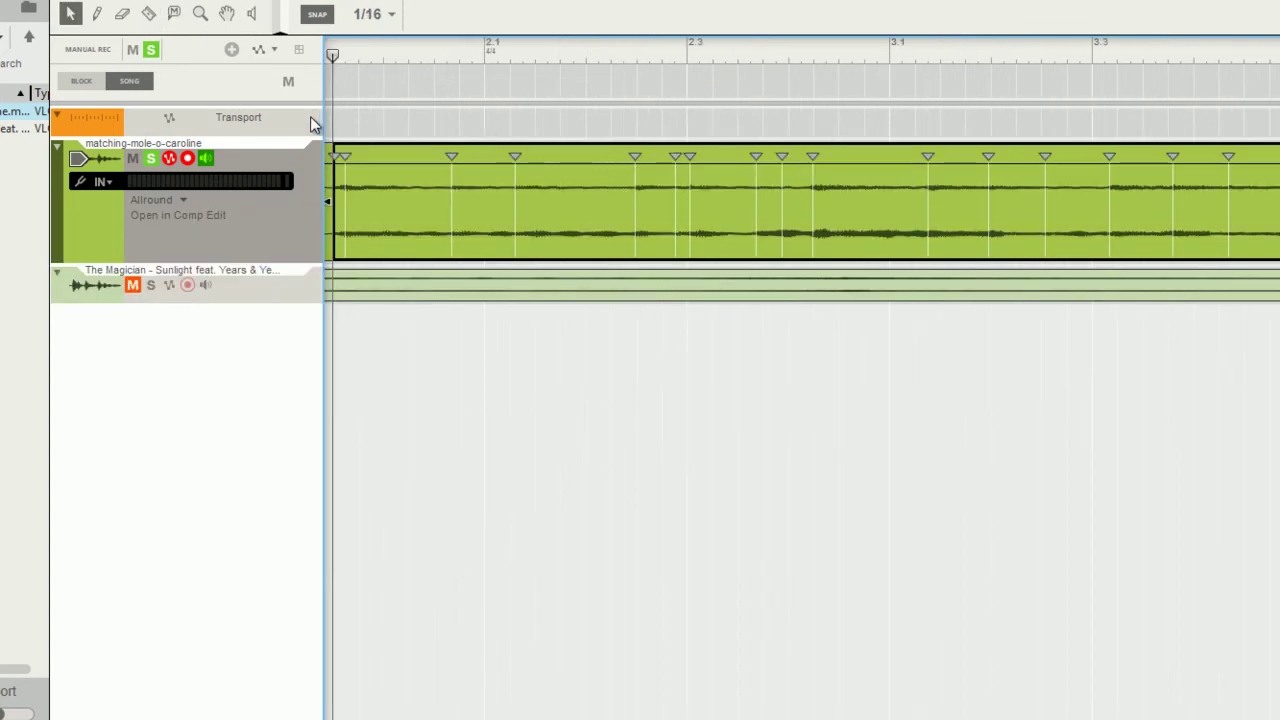
pyautogui.press('space')
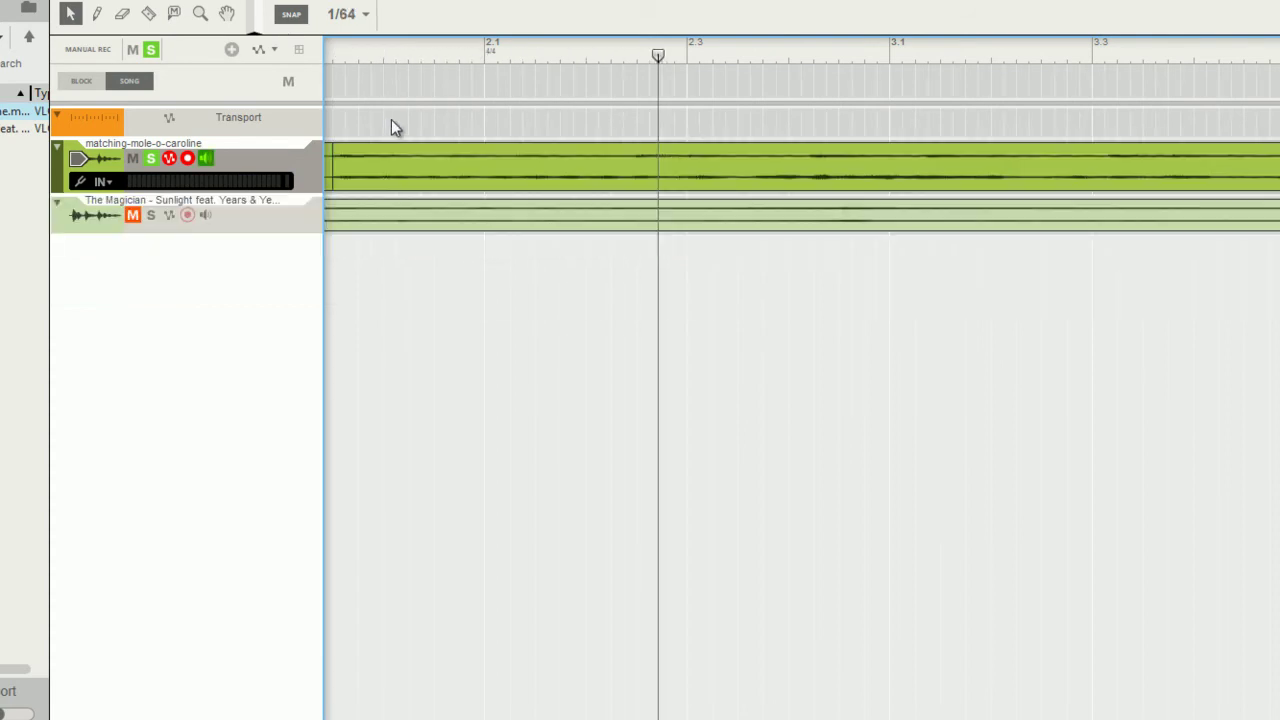
# Step: Delete the short clip before the cut on the matching-mole-o-caroline track and move the remaining clip to position 1.1.1.0
pyautogui.click(333, 165)
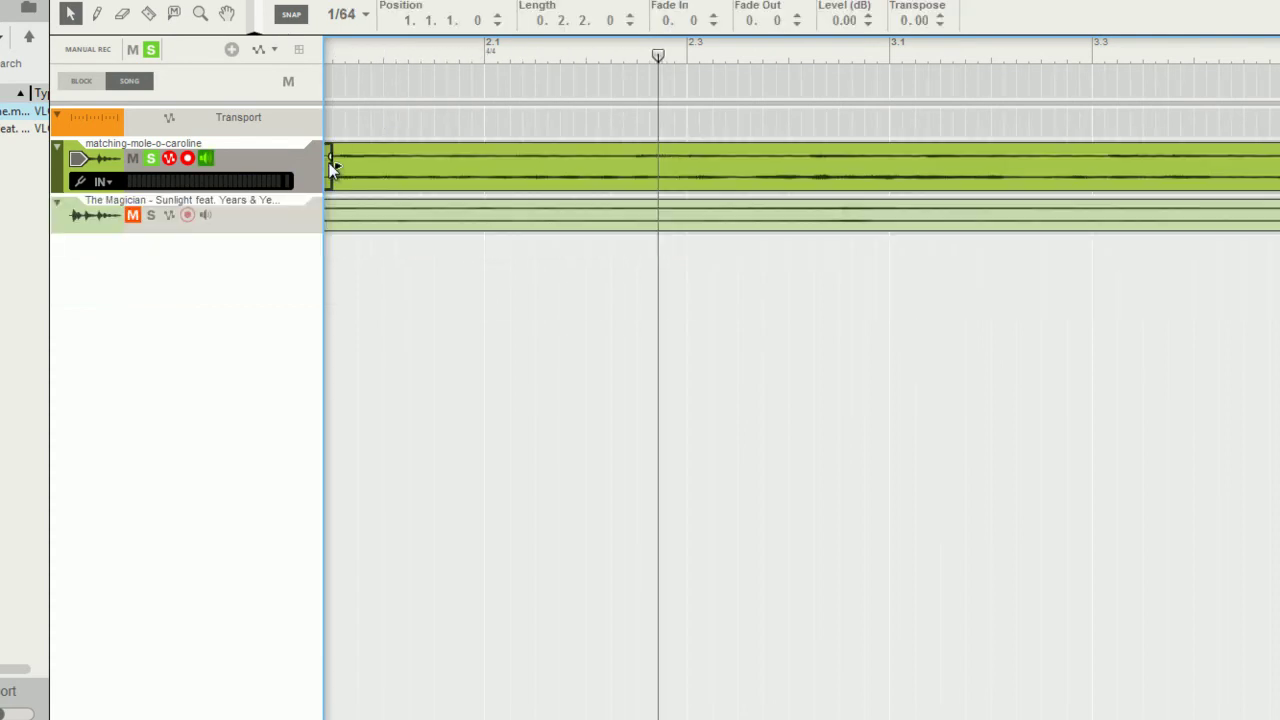
pyautogui.press('Delete')
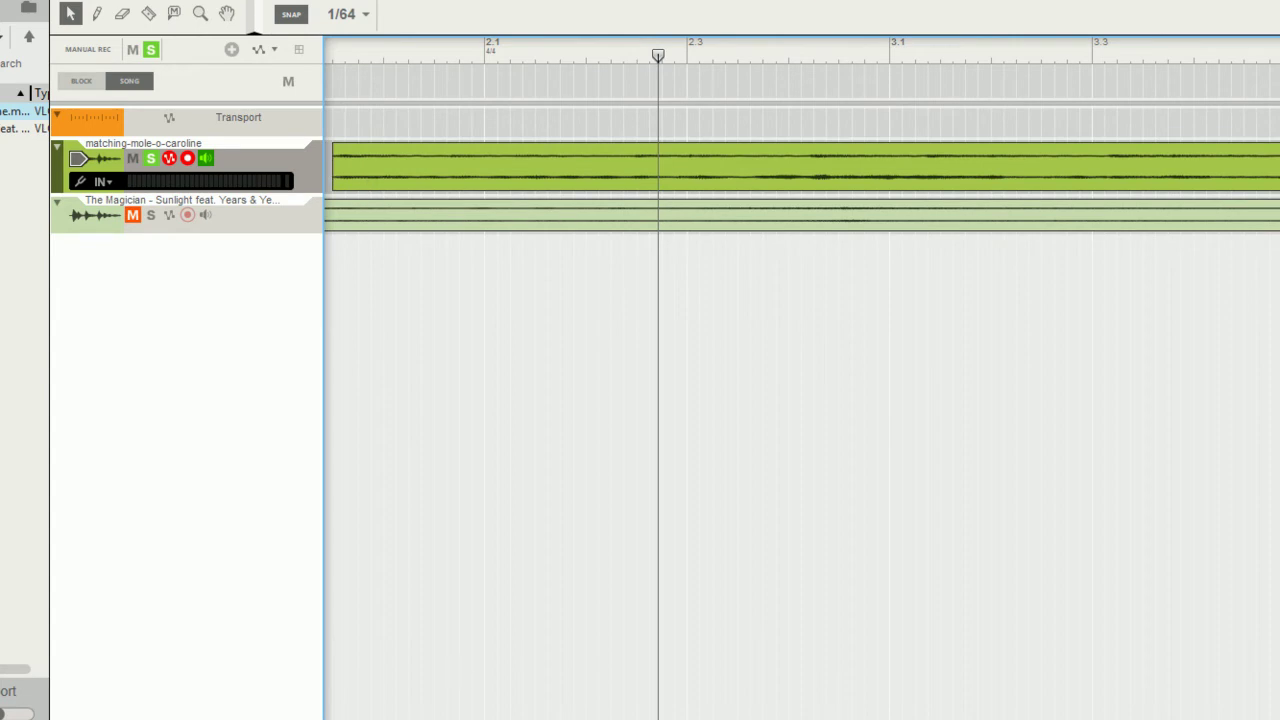
pyautogui.hscroll(-2, 801, 400)
pyautogui.moveTo(683, 188); pyautogui.dragTo(408, 185)
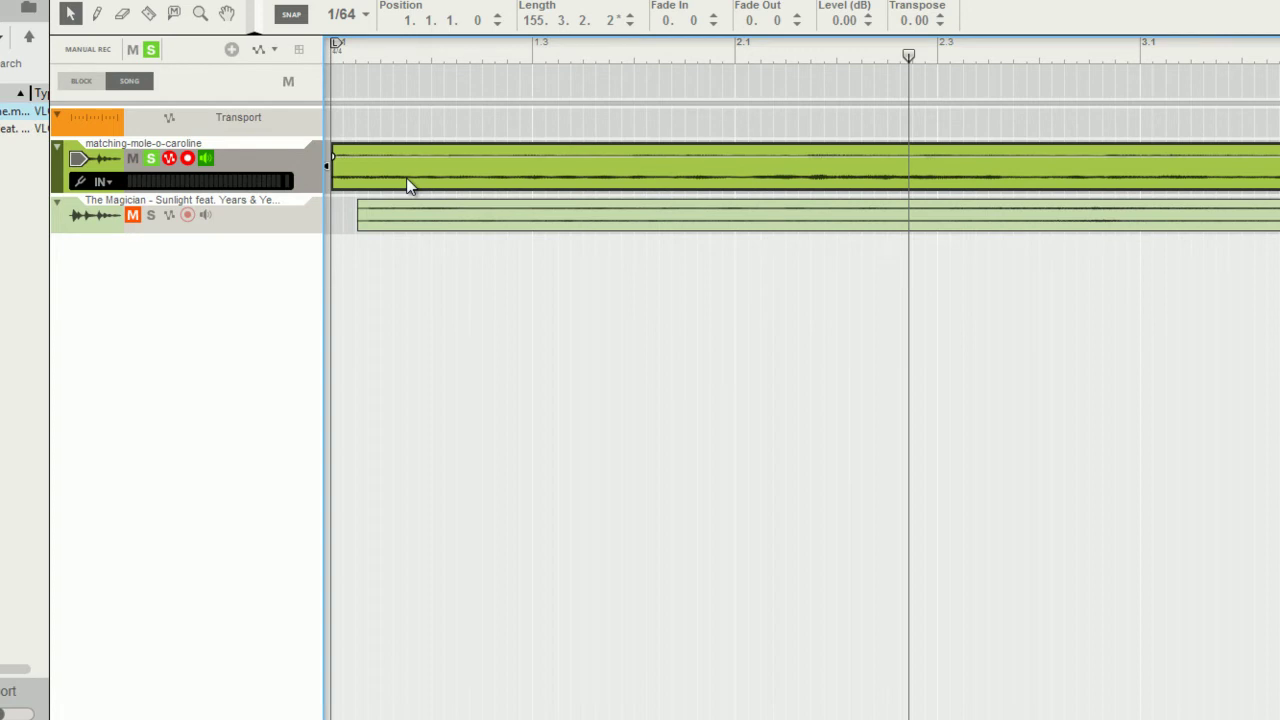
# Step: Play the matching-mole-o-caroline clip from the song start and split it with the Razor tool at the playhead, position 10.2.3.0
pyautogui.press('Home')
pyautogui.press('space')
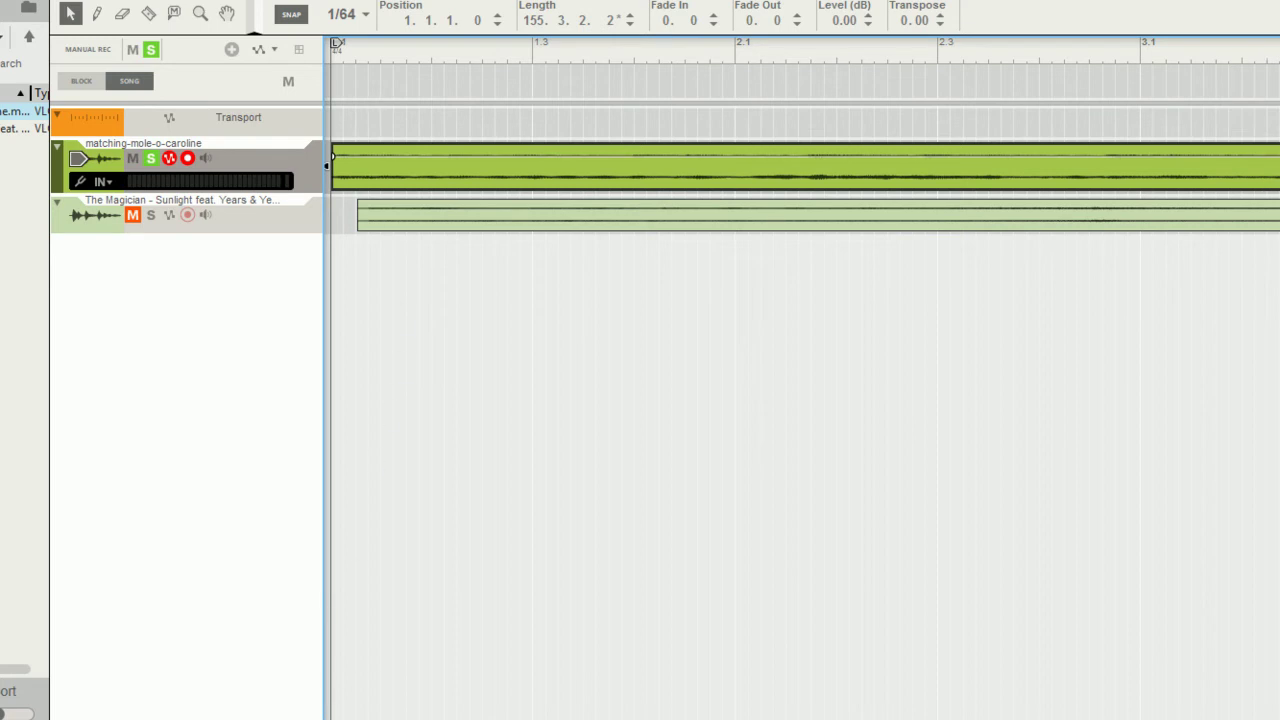
pyautogui.scroll(-4, 805, 166)
pyautogui.press('space')
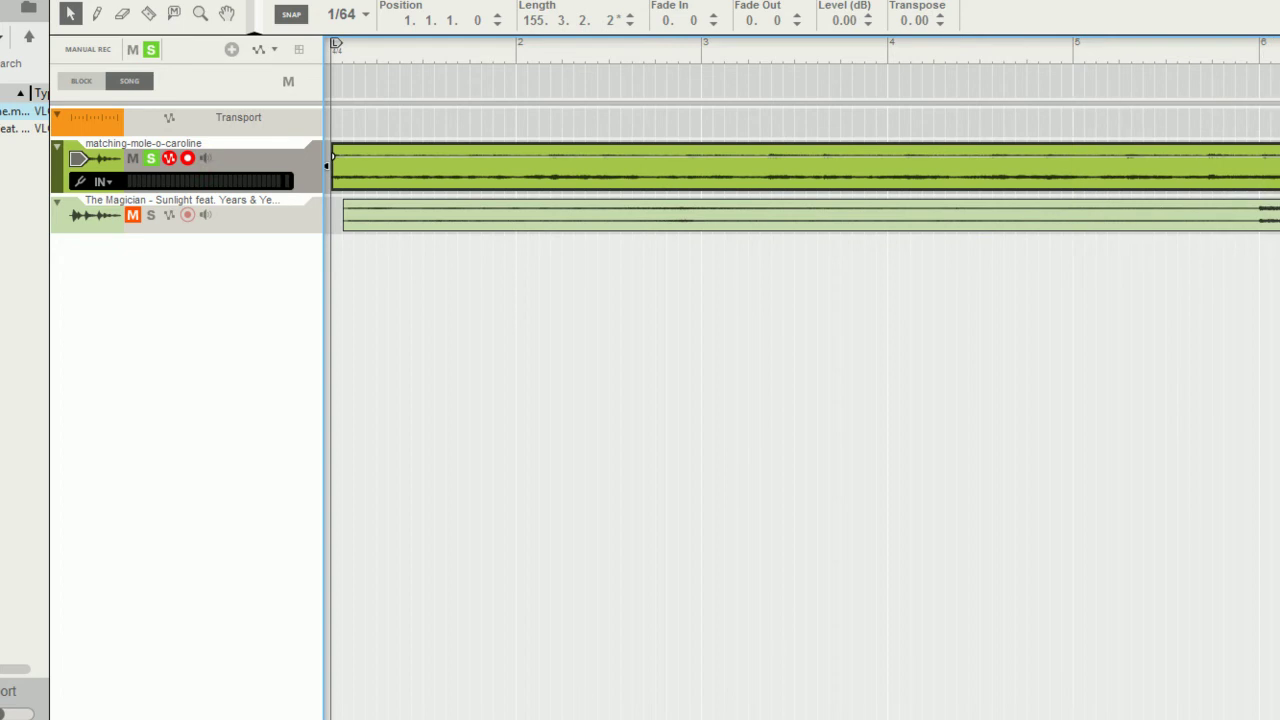
pyautogui.hotkey('ctrl', '-')
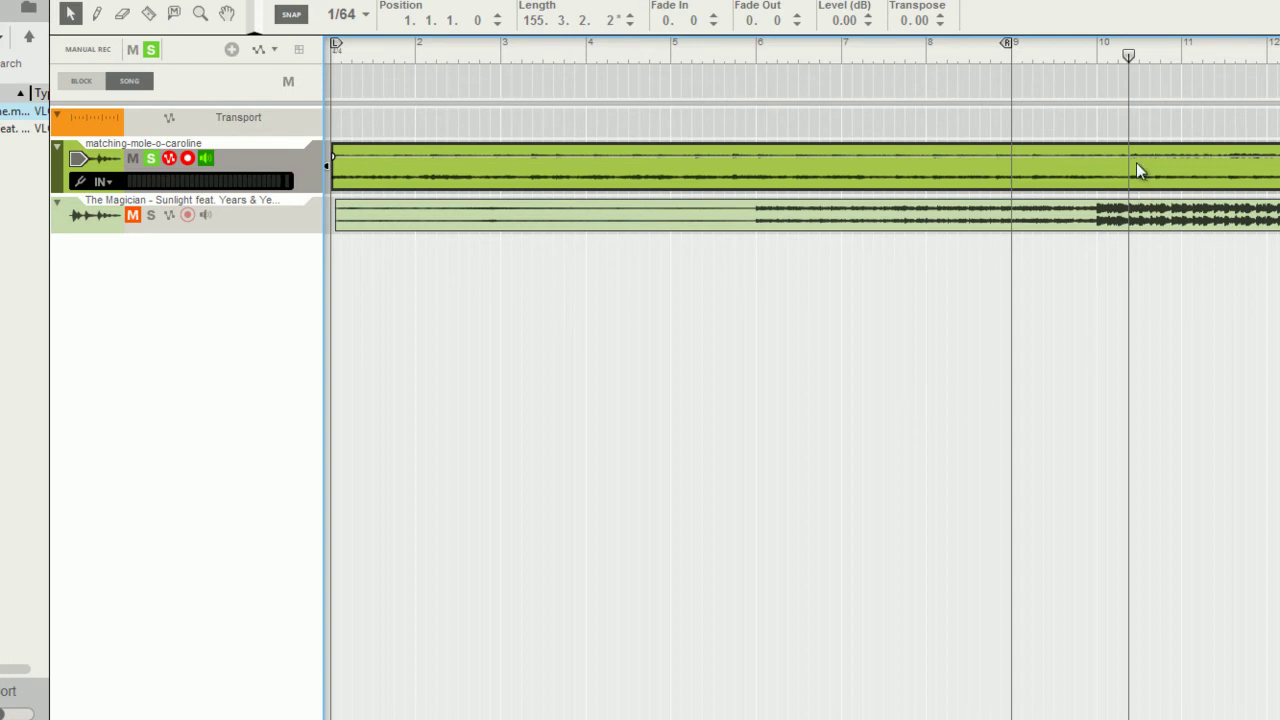
pyautogui.click(148, 12)
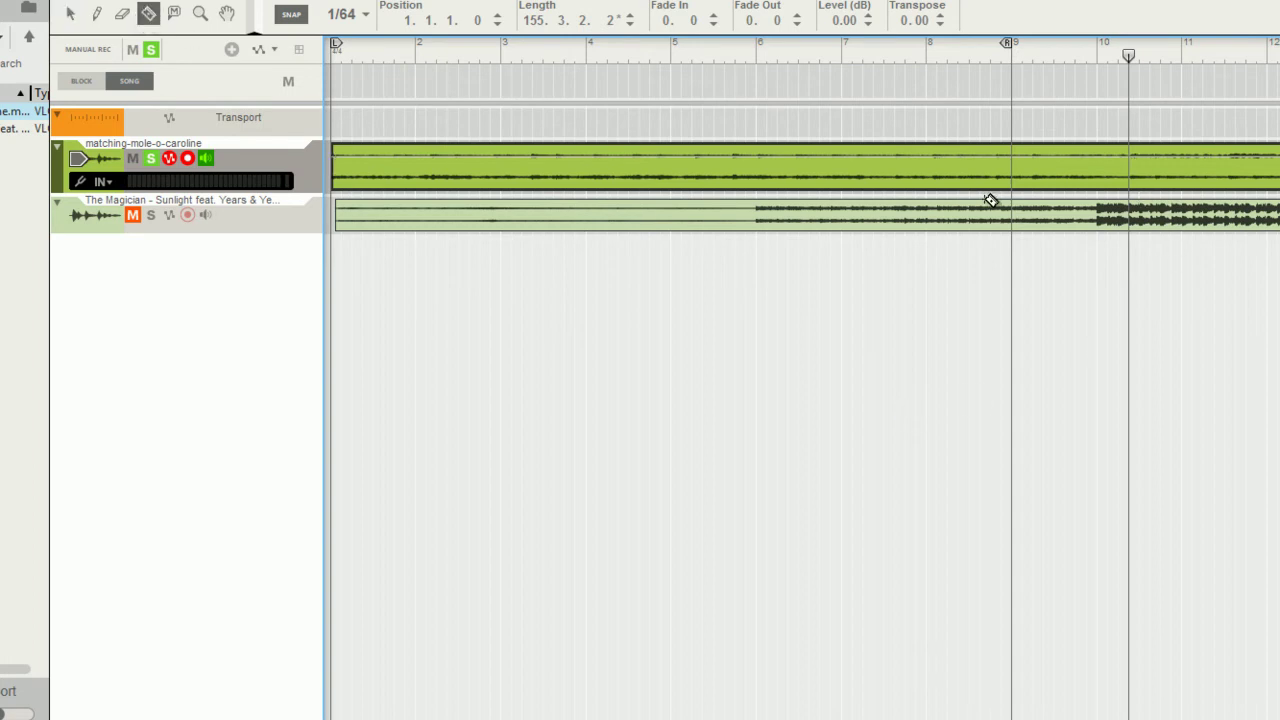
pyautogui.click(1129, 172)
pyautogui.press('w')
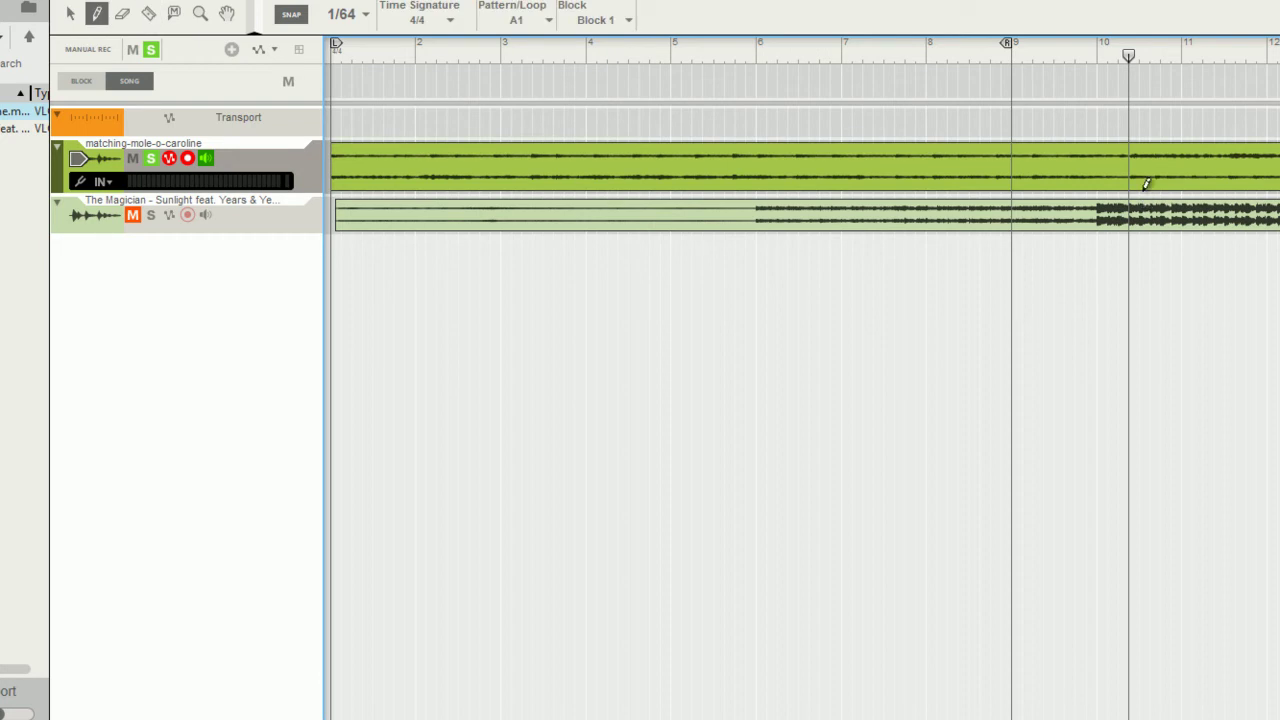
pyautogui.press('q')
pyautogui.click(1158, 173)
pyautogui.hotkey('ctrl', 't')
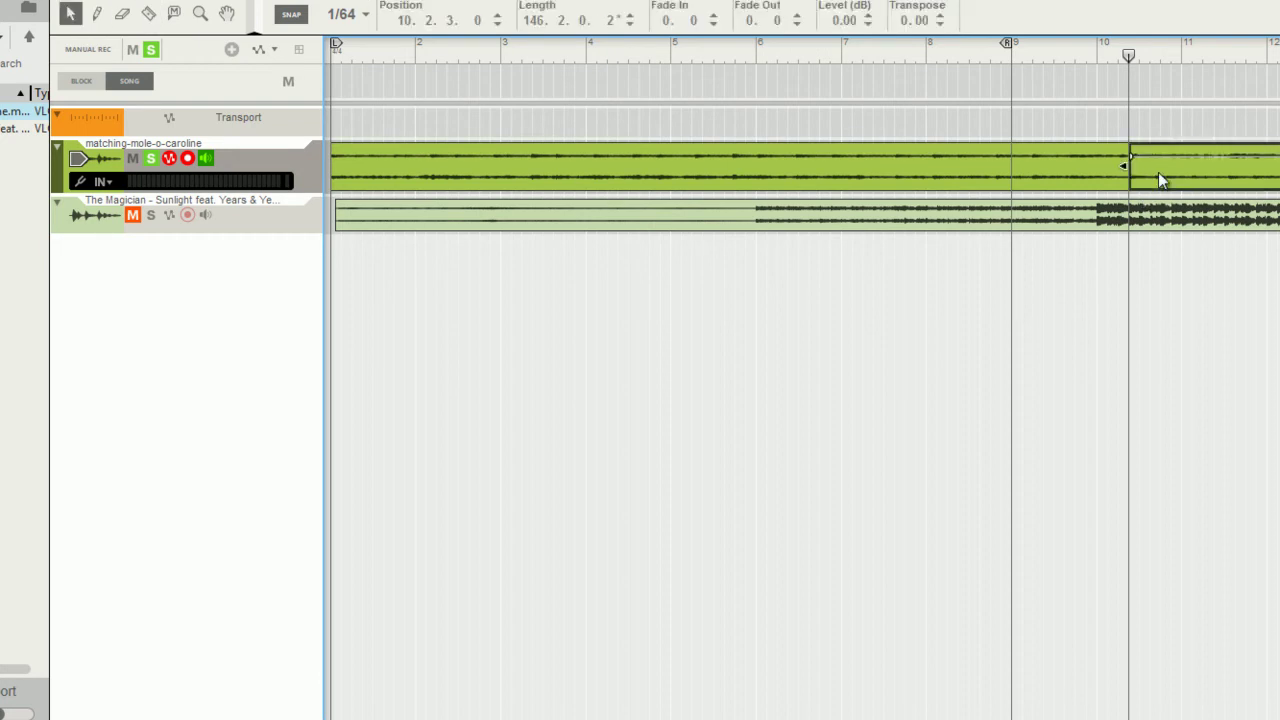
# Step: Continue playback into bar 19 and split the matching-mole-o-caroline clip with the Razor tool at the playhead, position 19.3.3.0
pyautogui.press('space')
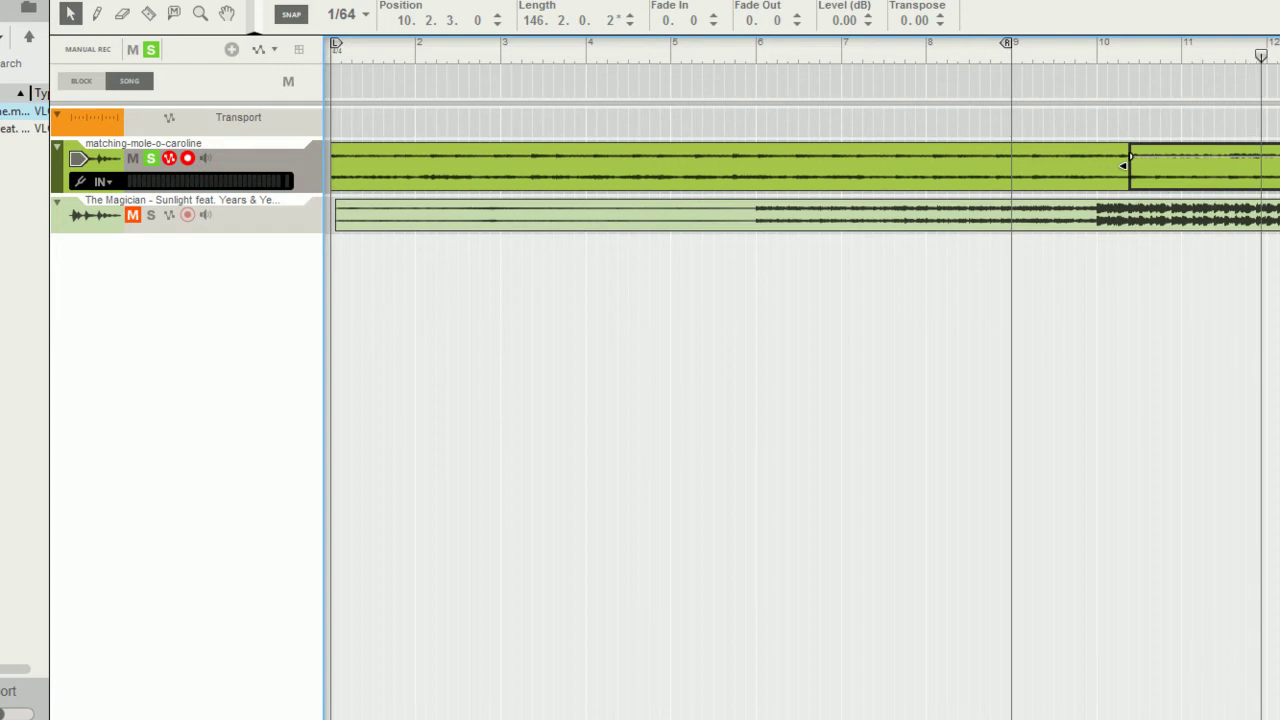
pyautogui.scroll(-8, 805, 400)
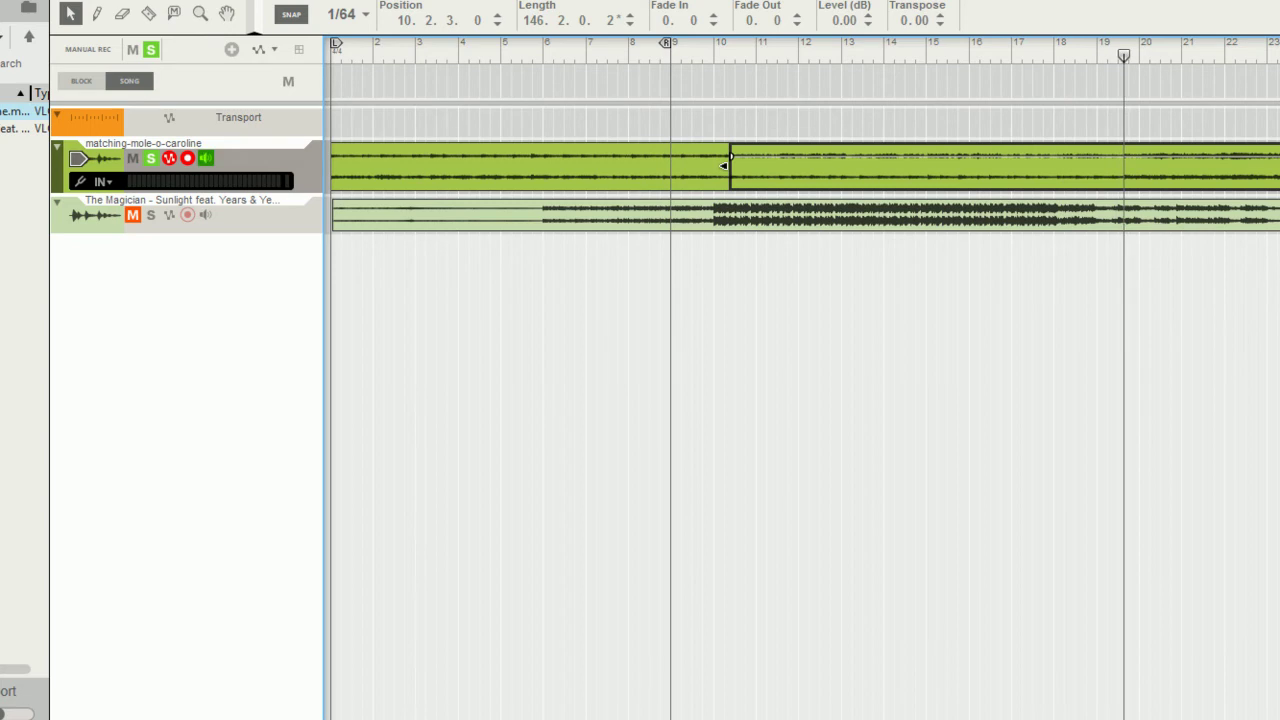
pyautogui.press('h')
pyautogui.press('h')
pyautogui.press('h')
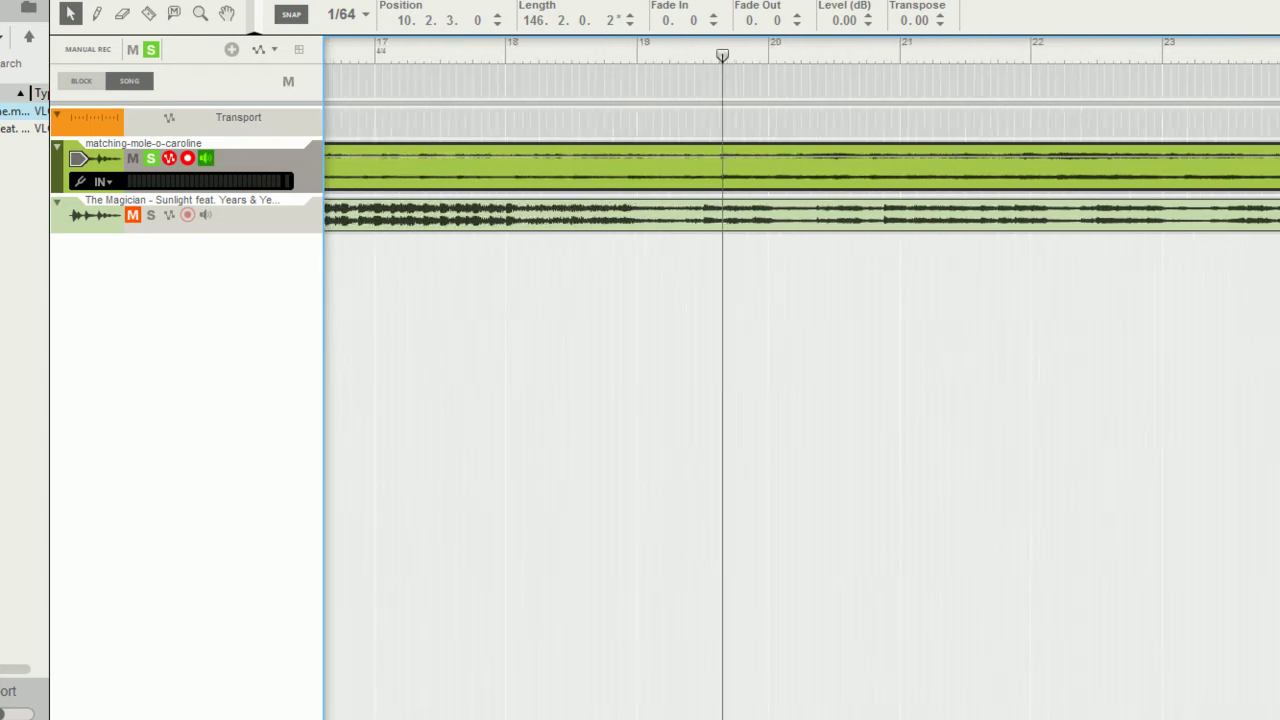
pyautogui.press('r')
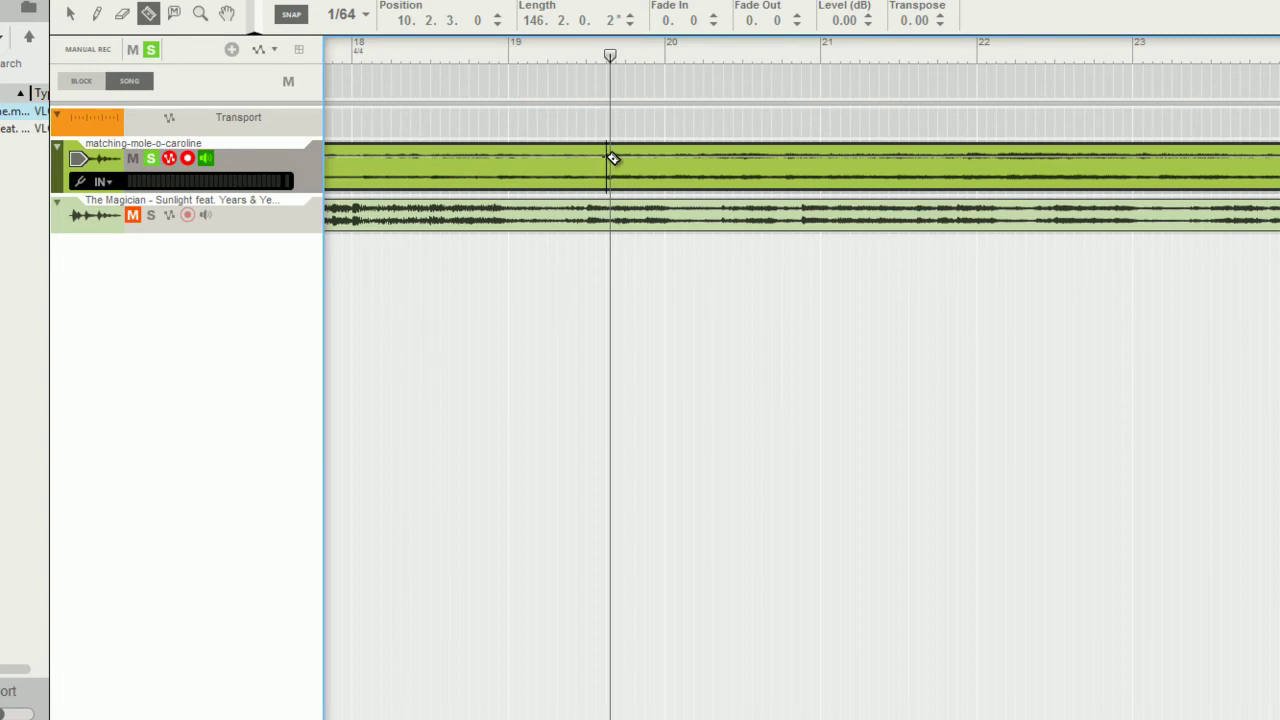
pyautogui.click(610, 158)
pyautogui.press('w')
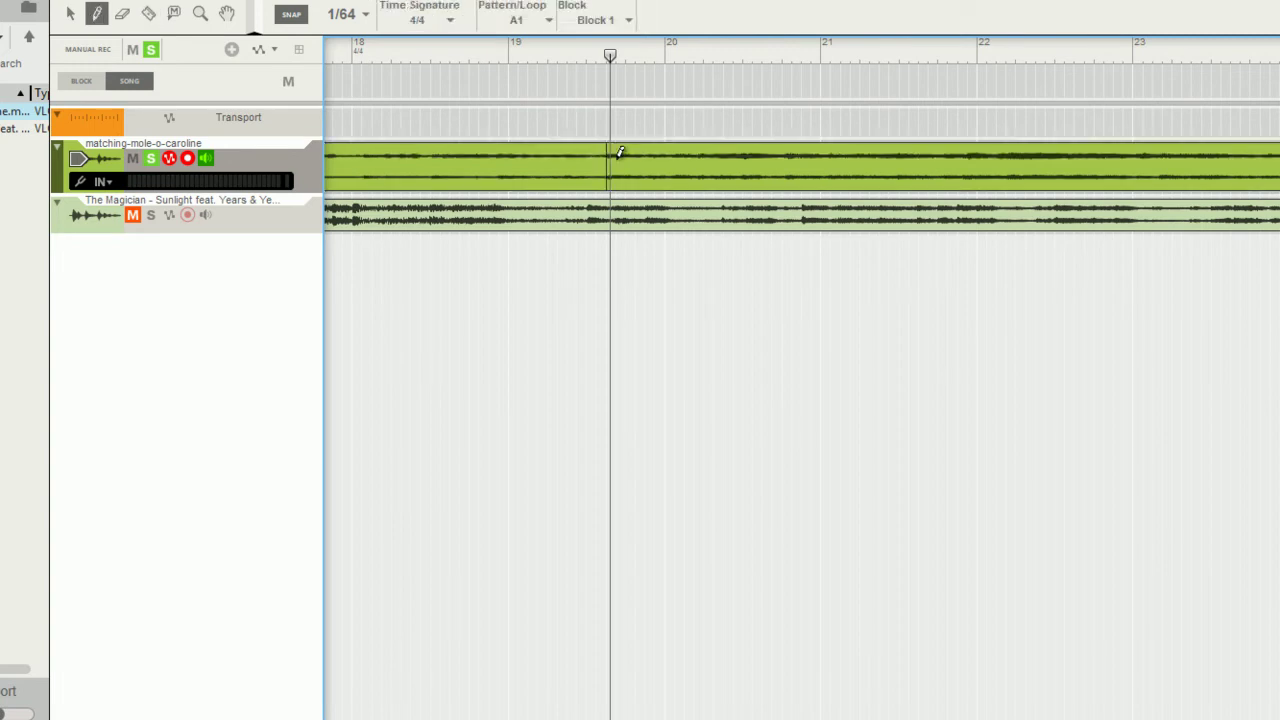
pyautogui.press('q')
# Step: Mute the remaining matching-mole-o-caroline clip that starts at position 19.3.3.0
pyautogui.click(619, 163)
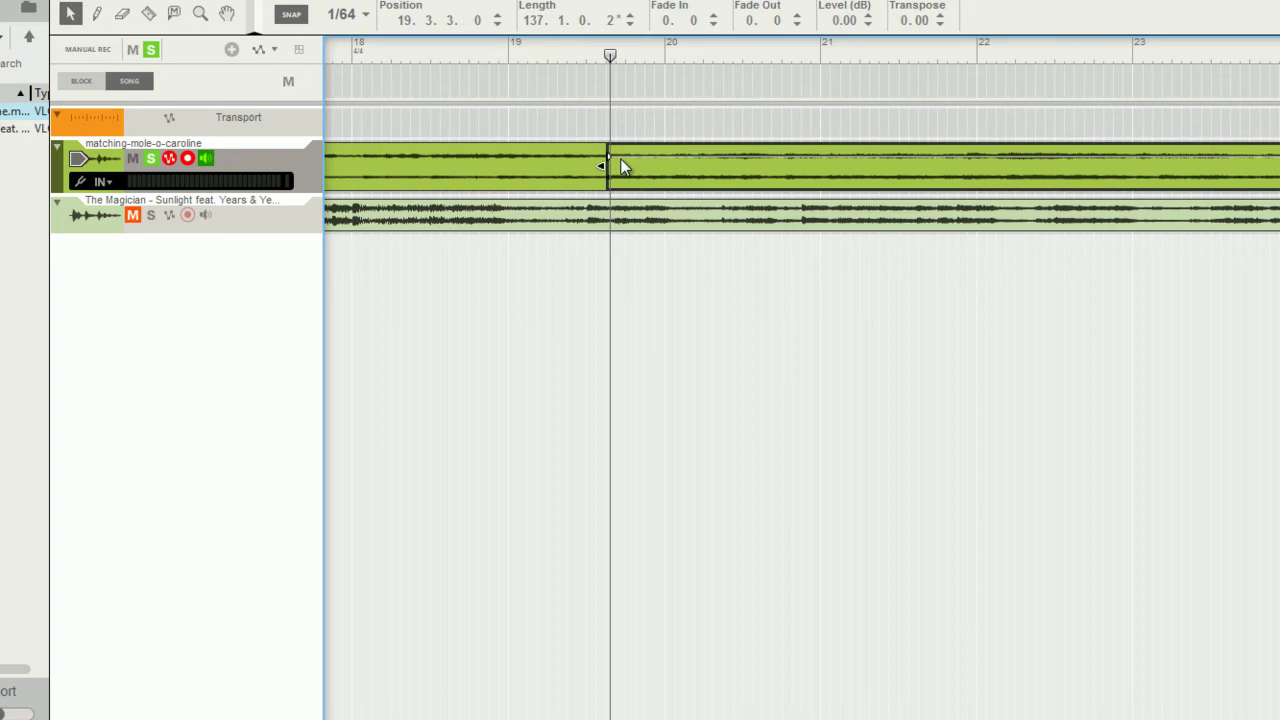
pyautogui.rightClick(620, 160)
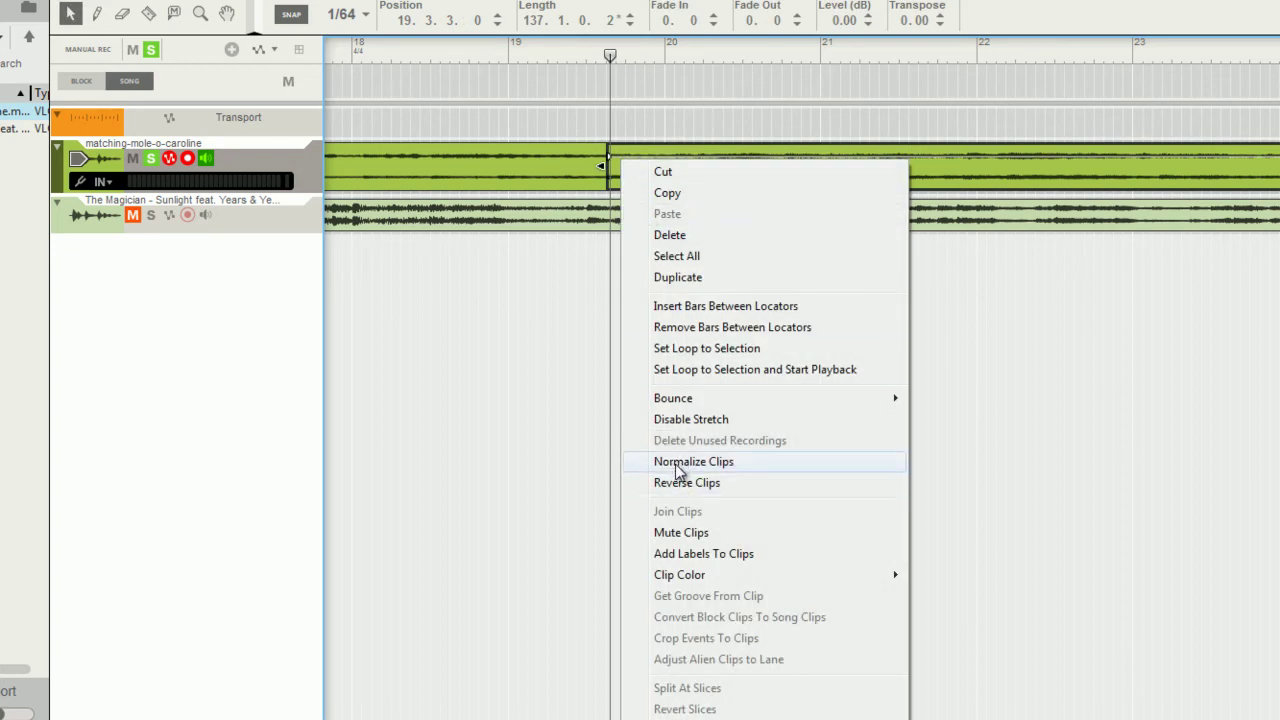
pyautogui.click(681, 532)
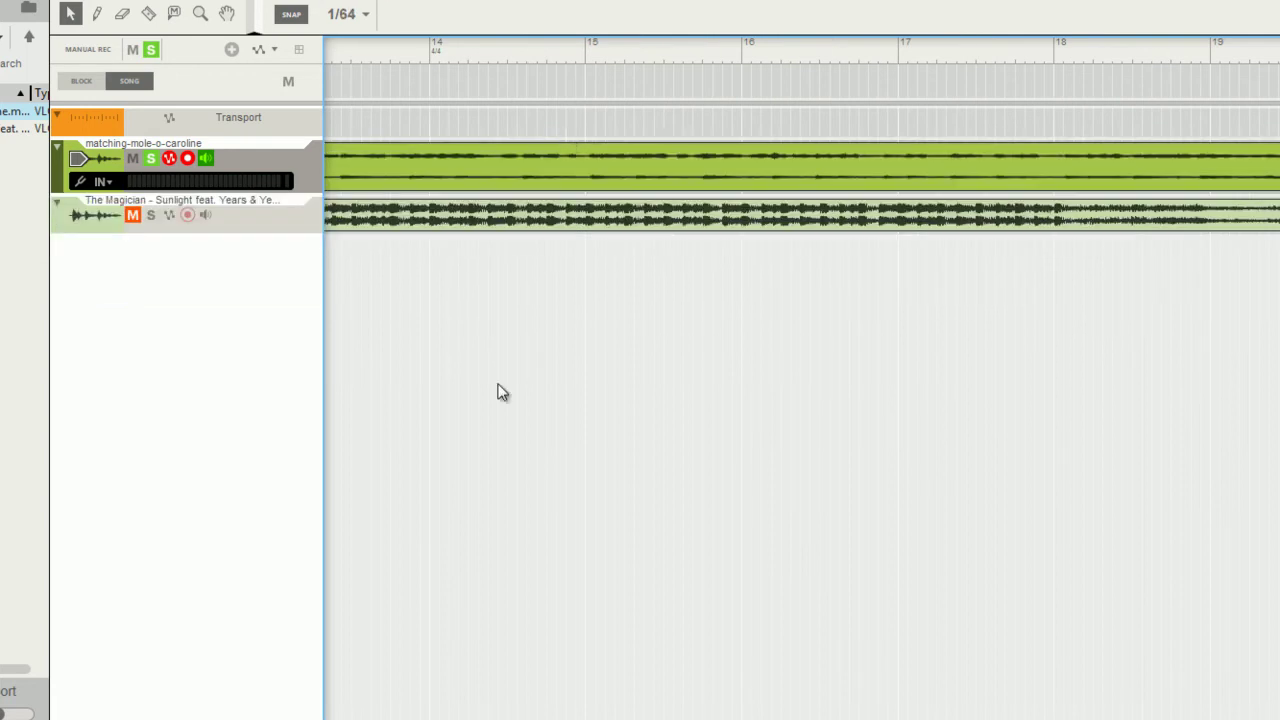
# Step: Shorten the first matching-mole-o-caroline clip to end at the right locator at bar 9, with a length of 8.0.0.0
pyautogui.hscroll(-10, 801, 400)
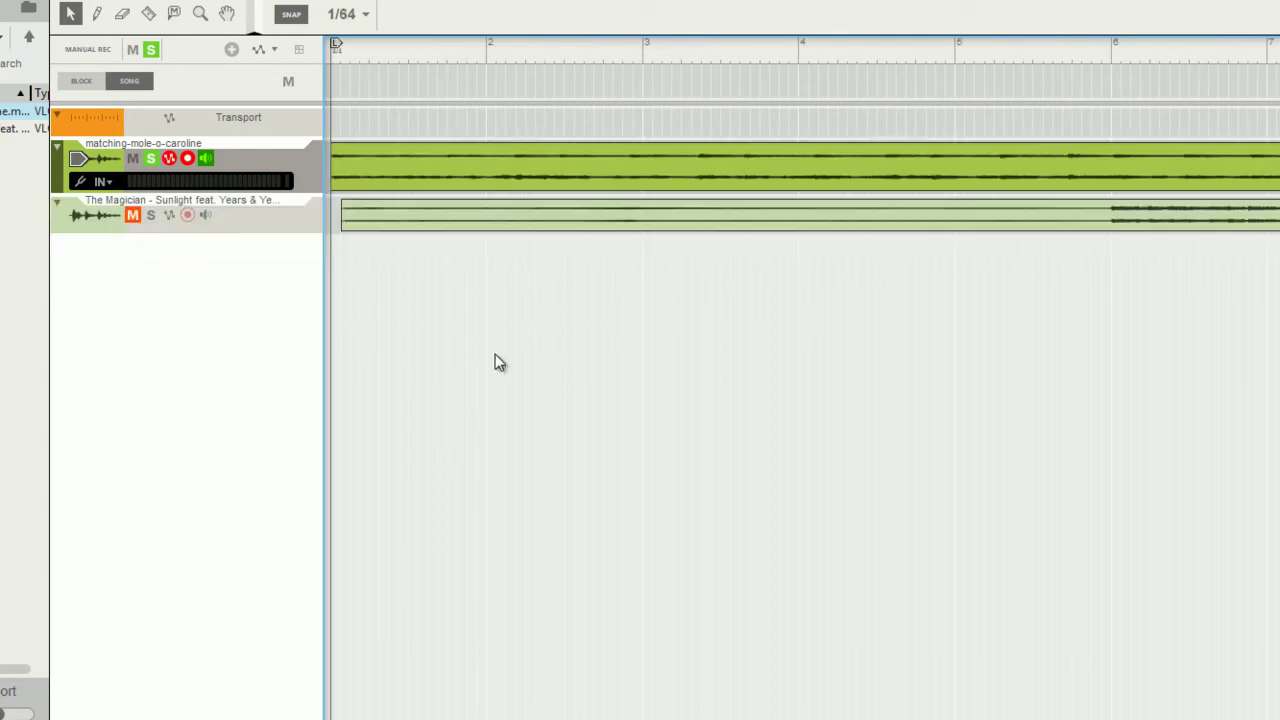
pyautogui.press('g')
pyautogui.press('g')
pyautogui.press('g')
pyautogui.press('g')
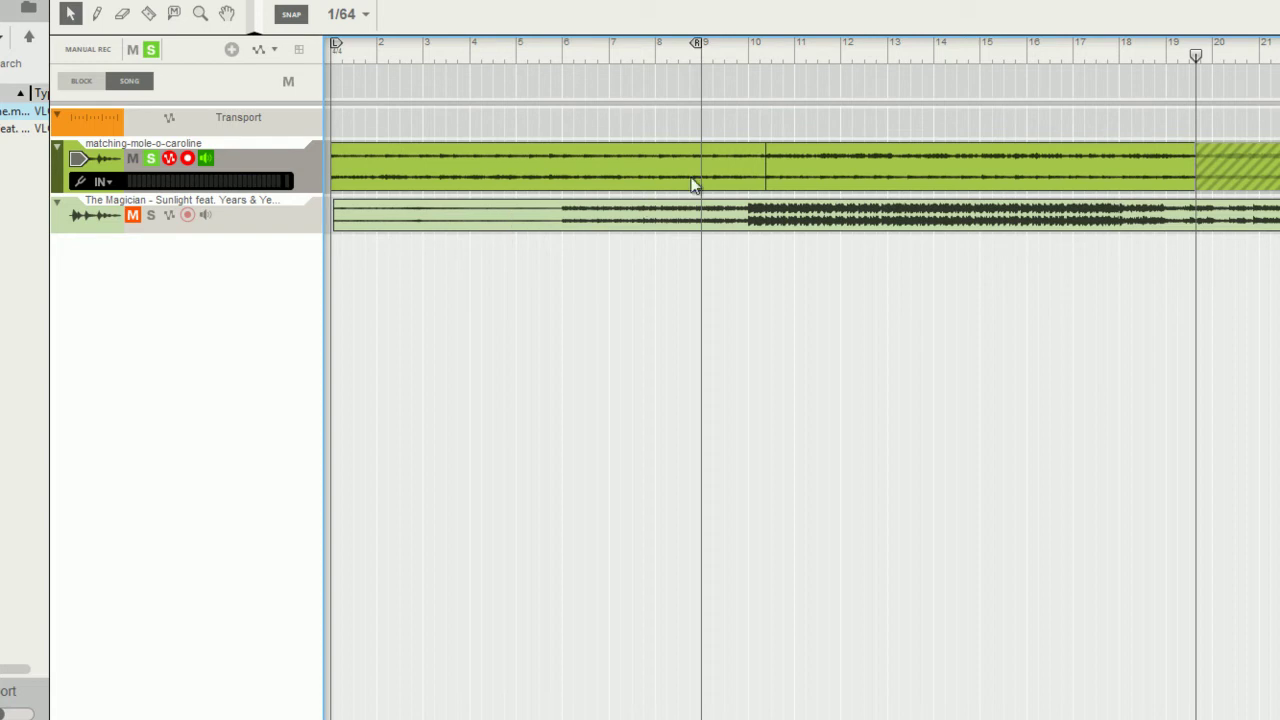
pyautogui.click(714, 168)
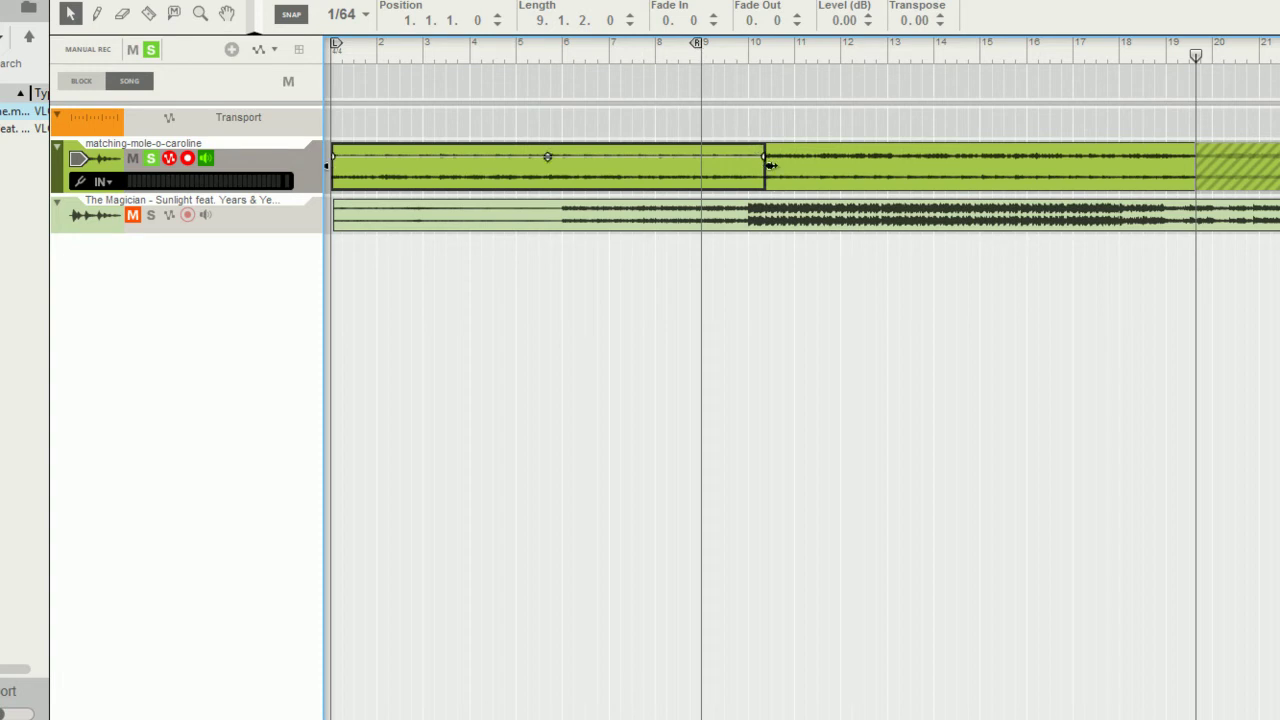
pyautogui.moveTo(772, 166); pyautogui.dragTo(707, 162)
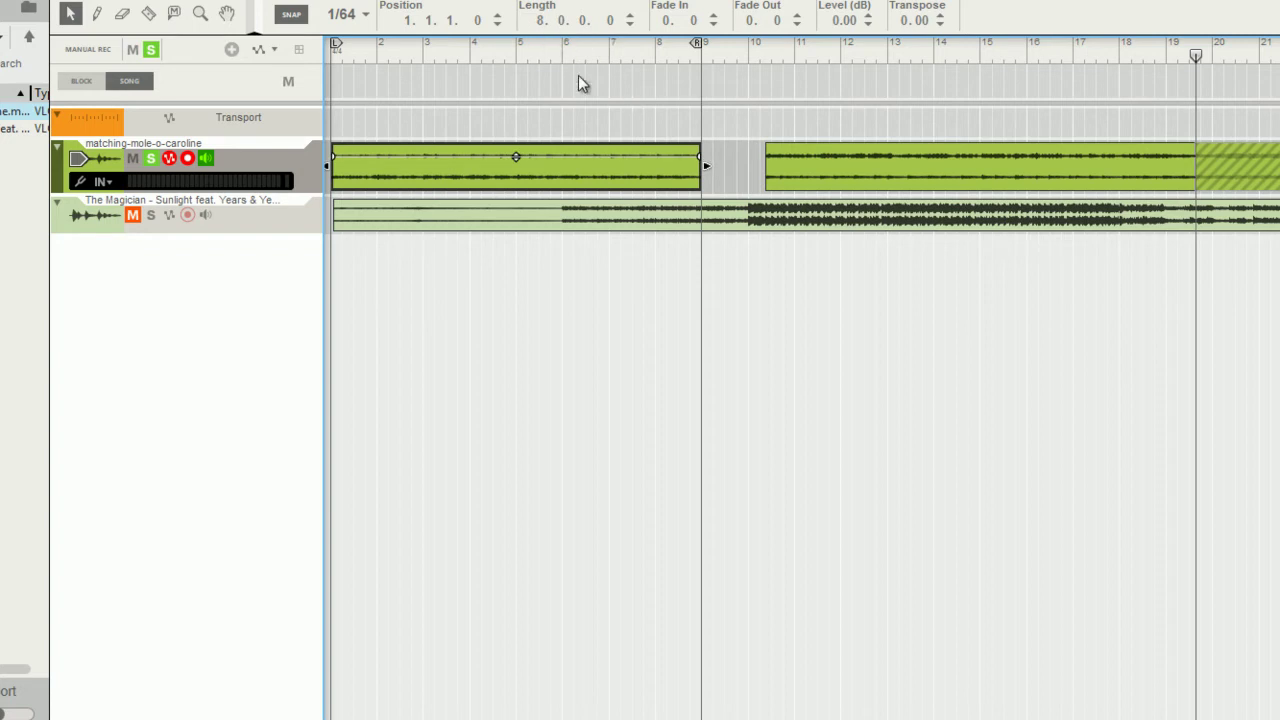
pyautogui.click(362, 16)
pyautogui.click(350, 34)
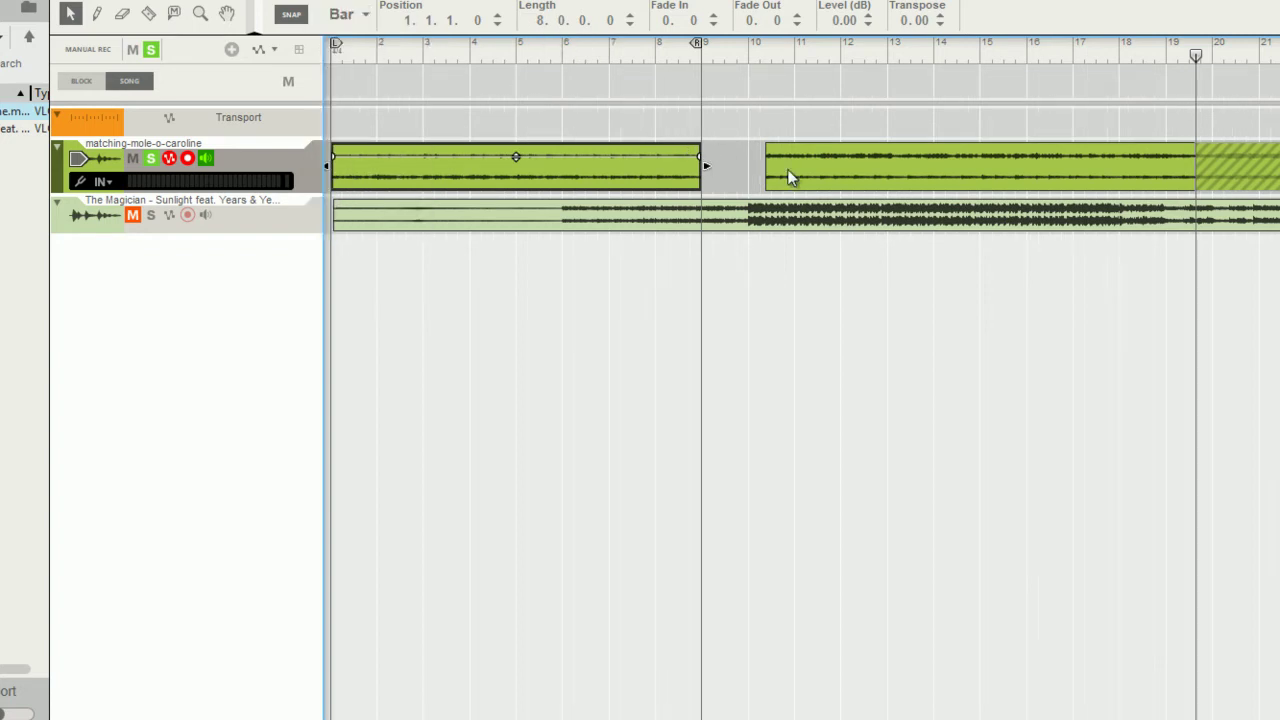
pyautogui.click(360, 16)
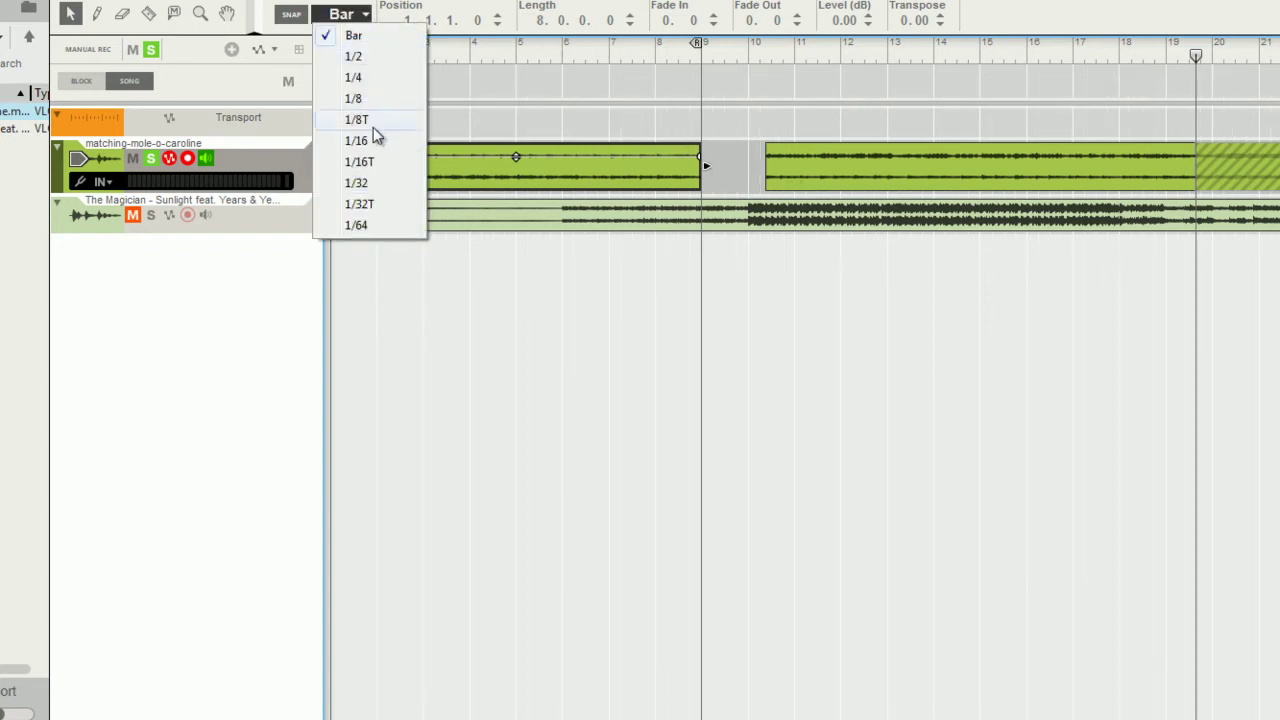
pyautogui.click(358, 224)
# Step: Move the second matching-mole-o-caroline clip up to the end of the first and adjust its position to 9.1.1.0
pyautogui.moveTo(823, 179); pyautogui.dragTo(760, 181)
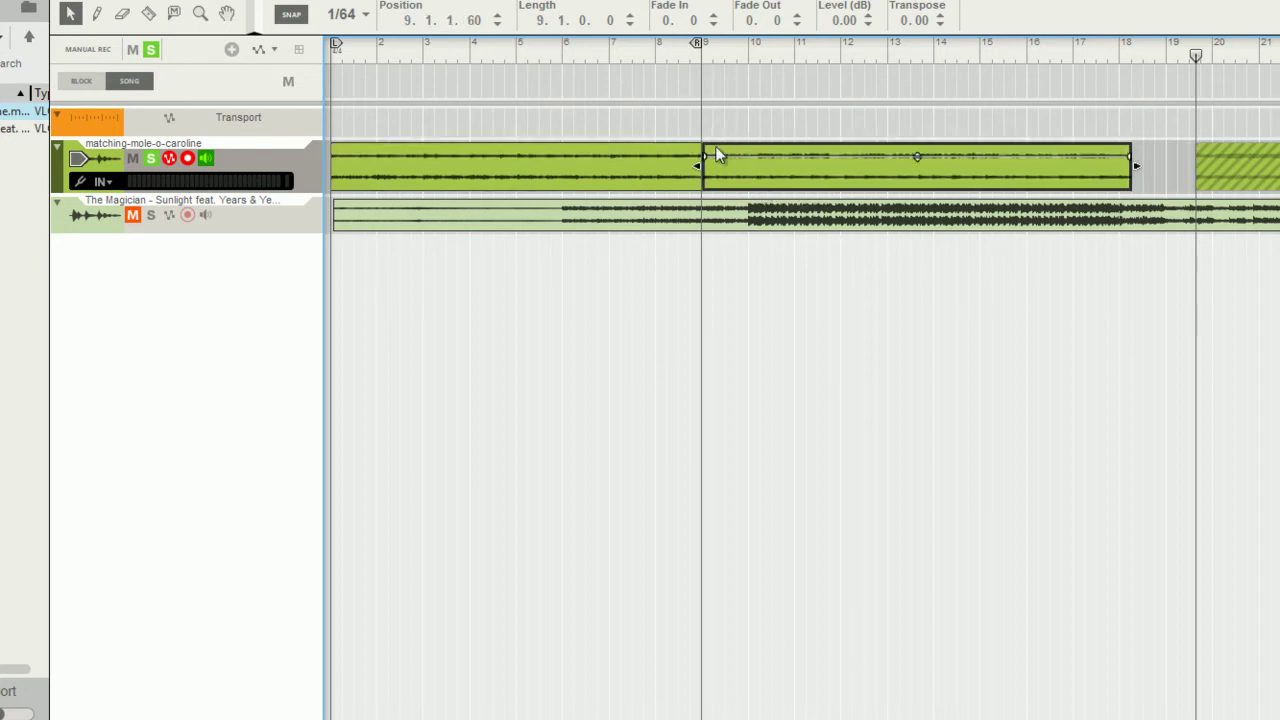
pyautogui.click(428, 22)
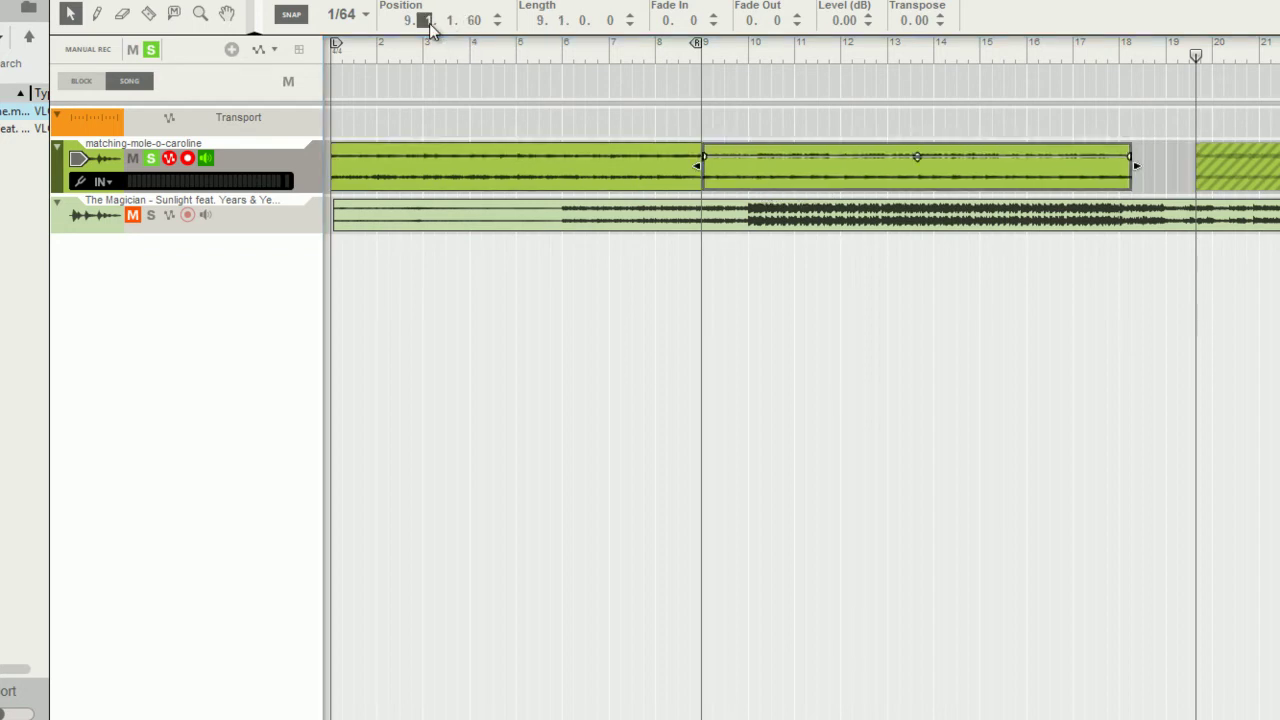
pyautogui.click(450, 22)
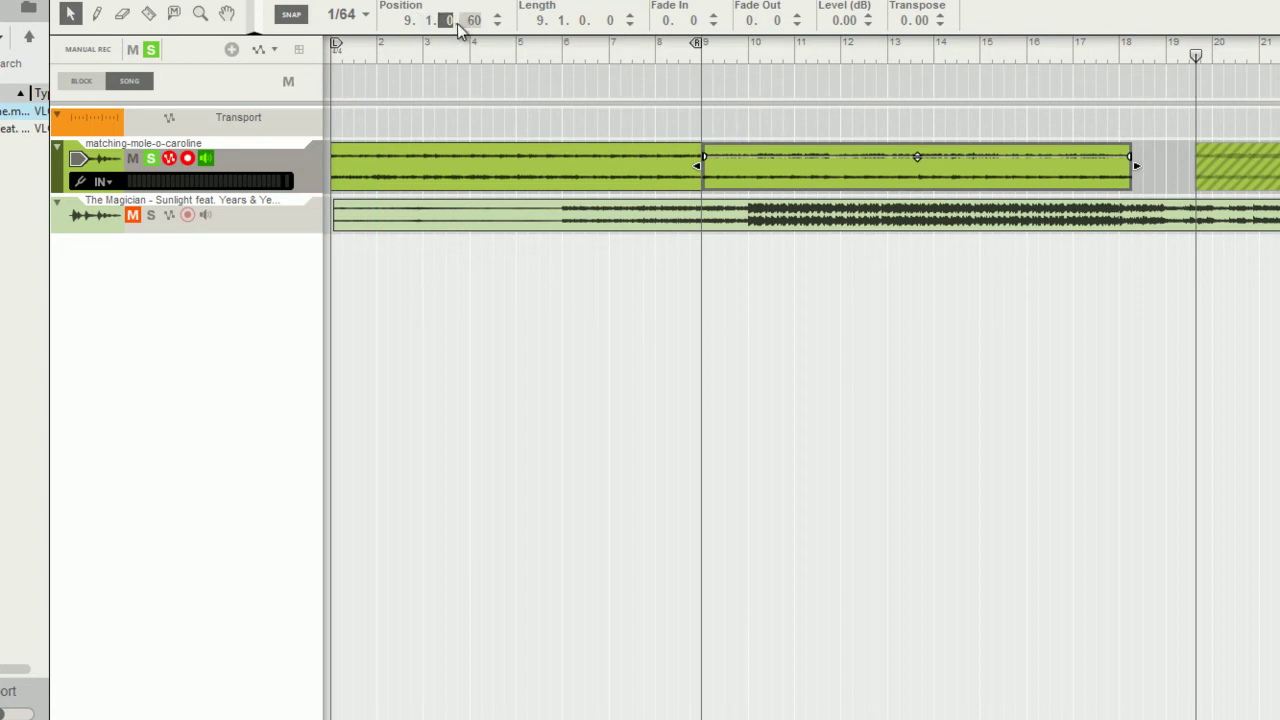
pyautogui.click(472, 22)
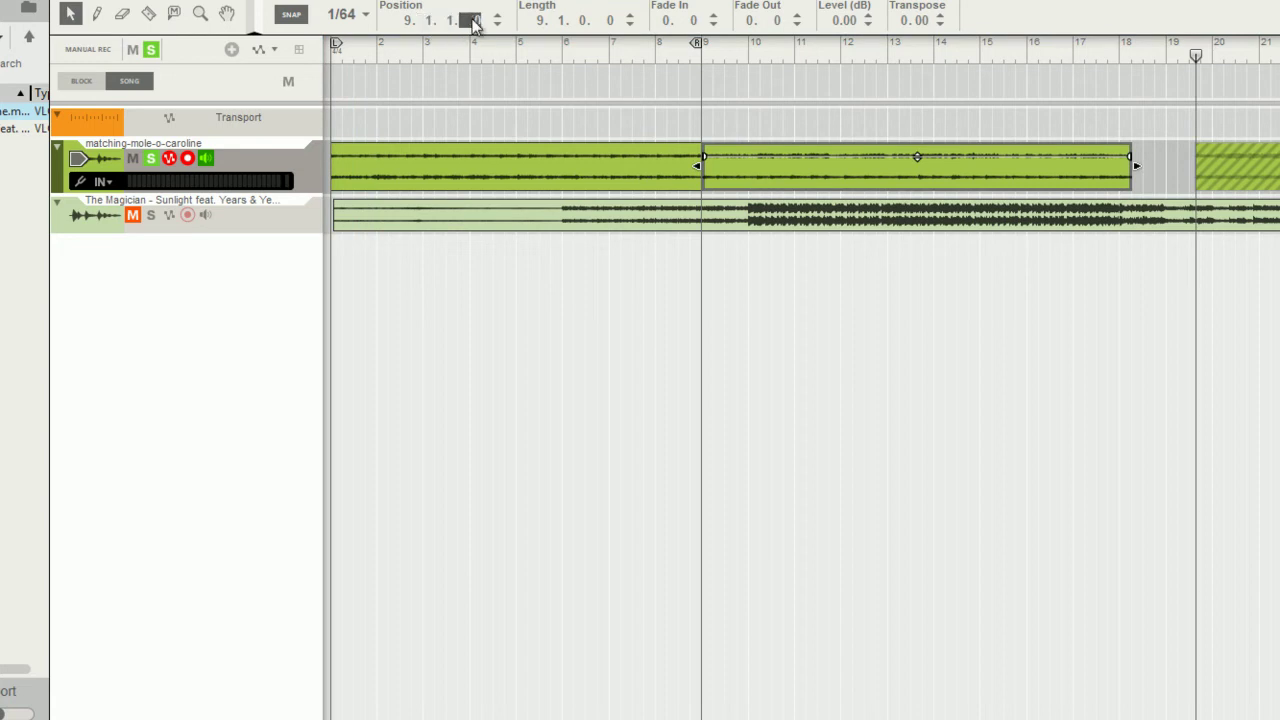
pyautogui.click(426, 22)
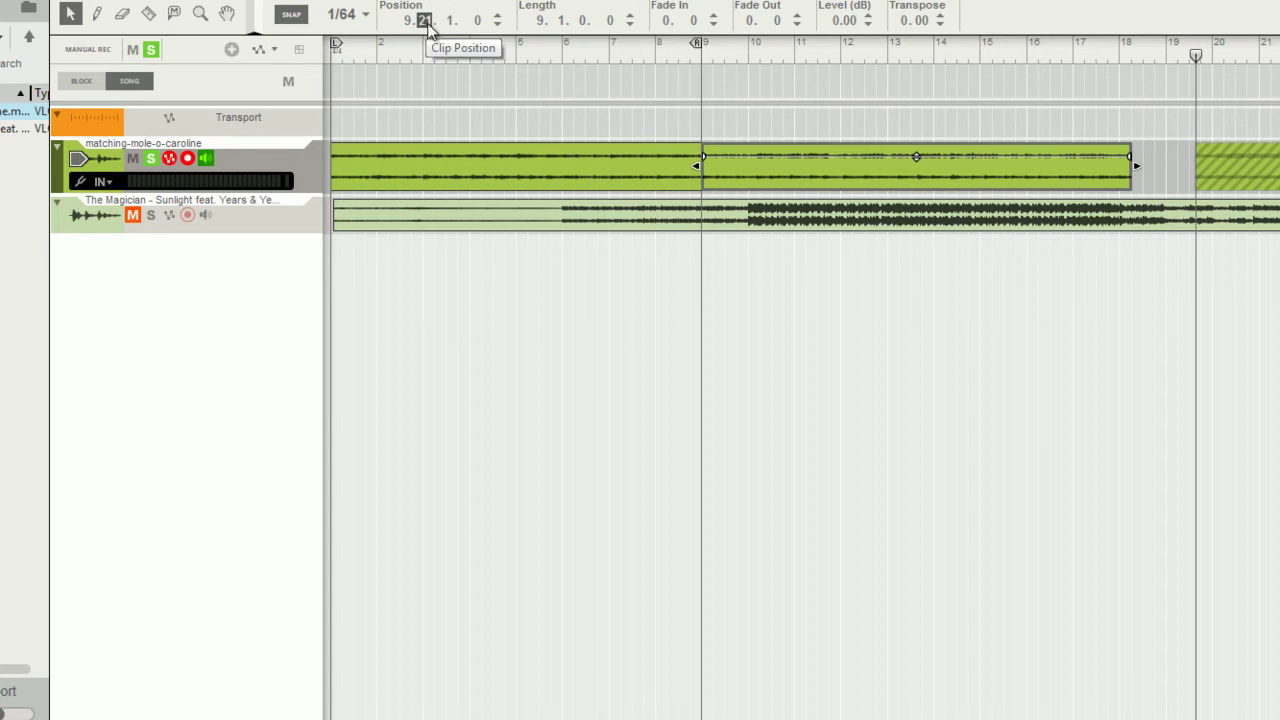
# Step: Set the second matching-mole-o-caroline clip's position to 14.1.1.0
pyautogui.doubleClick(425, 21)
pyautogui.write('14')
pyautogui.press('Return')
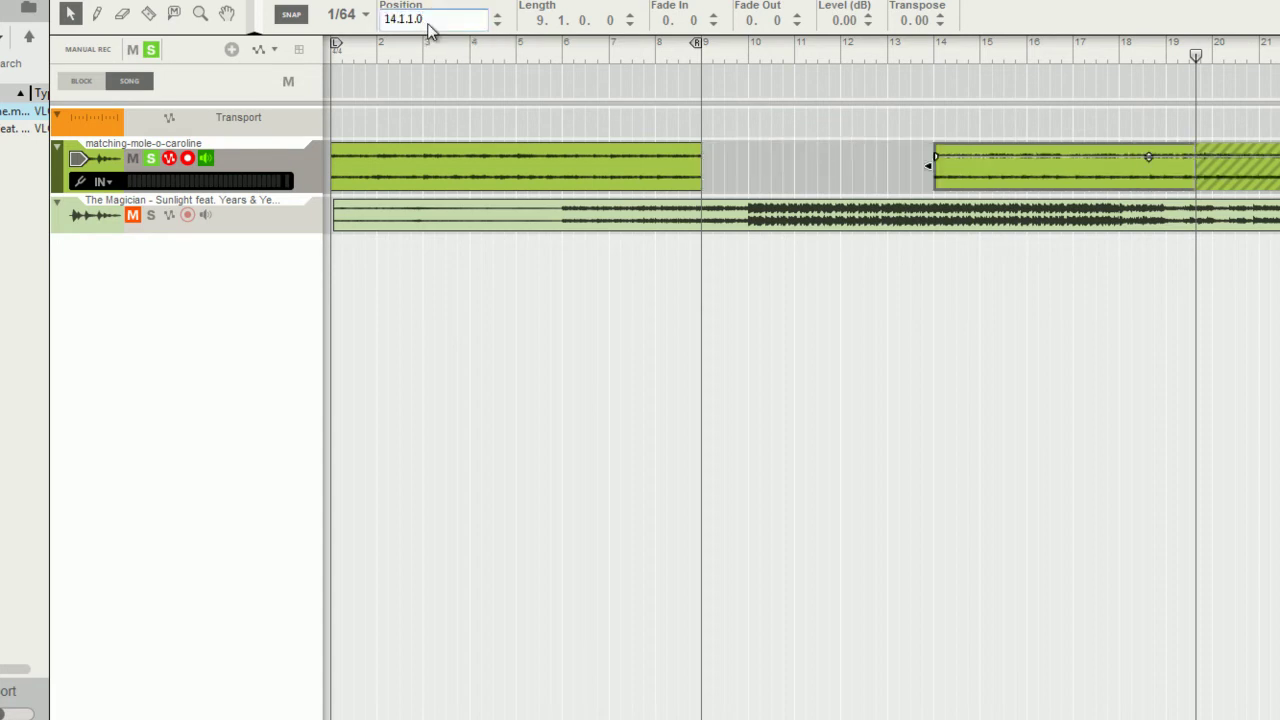
# Step: Set the second matching-mole-o-caroline clip's position to 9.1.1.0
pyautogui.moveTo(444, 18); pyautogui.dragTo(315, 15)
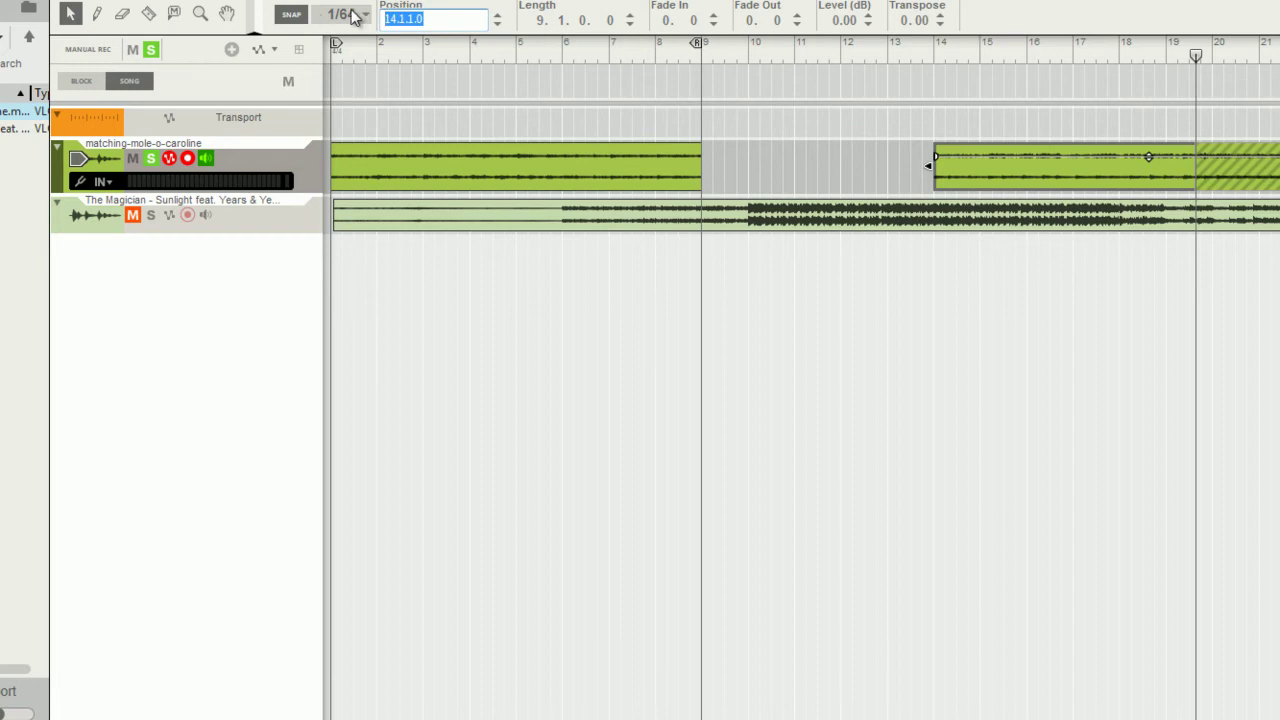
pyautogui.write('9')
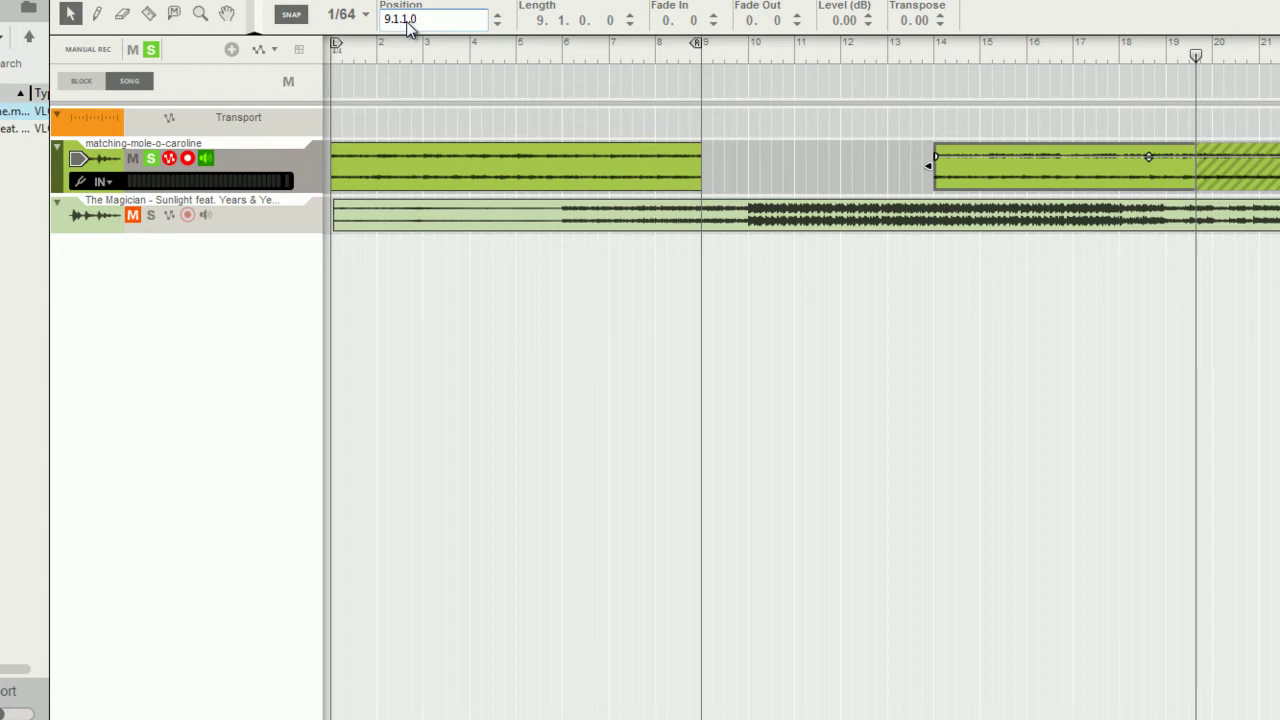
pyautogui.write('. 1. 1.   0')
pyautogui.press('Return')
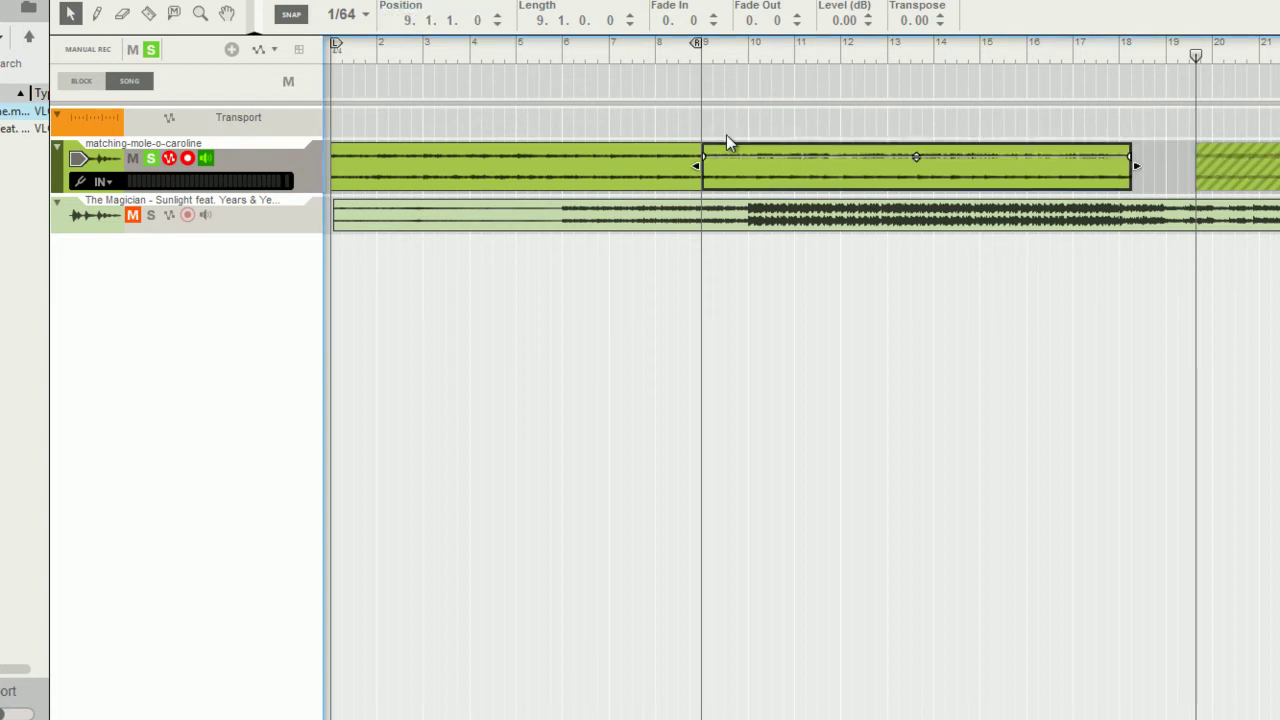
# Step: Set the left and right locators to bars 9 and 17 and shorten the second clip to end at bar 17, length 8.0.0.0
pyautogui.keyDown('ctrl'); pyautogui.click(703, 57); pyautogui.keyUp('ctrl')
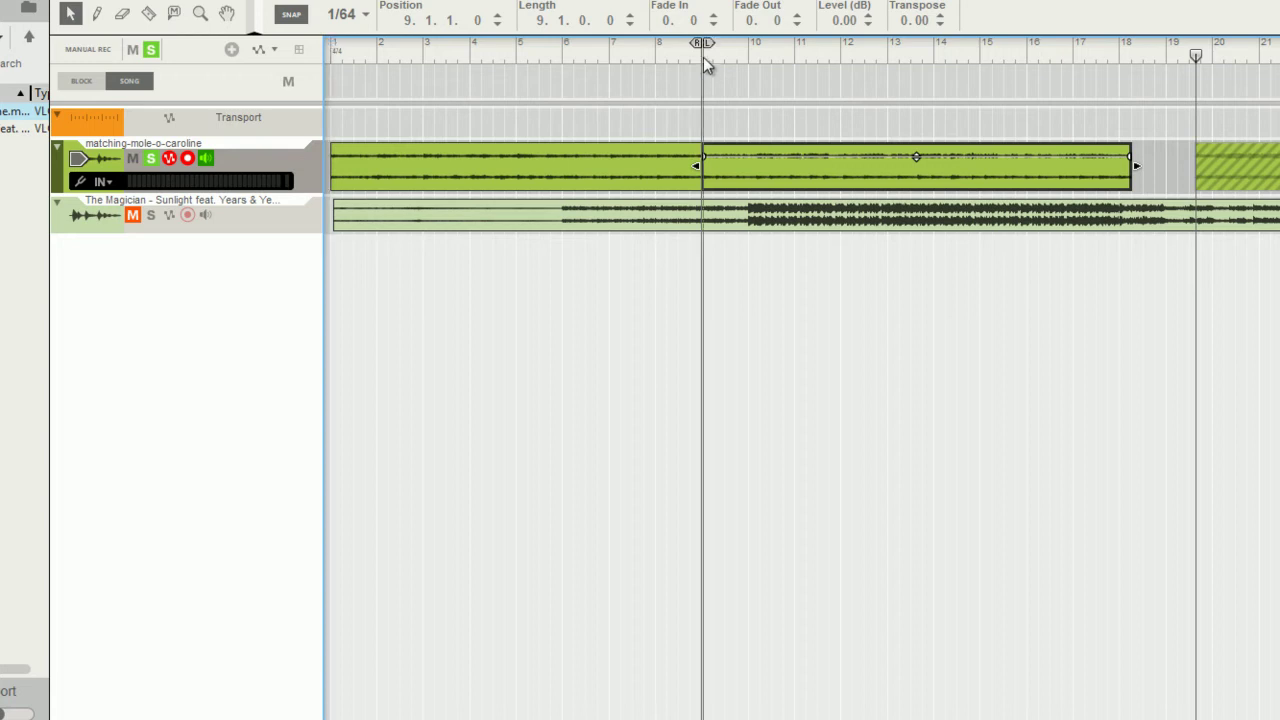
pyautogui.moveTo(1117, 53); pyautogui.dragTo(1075, 51)
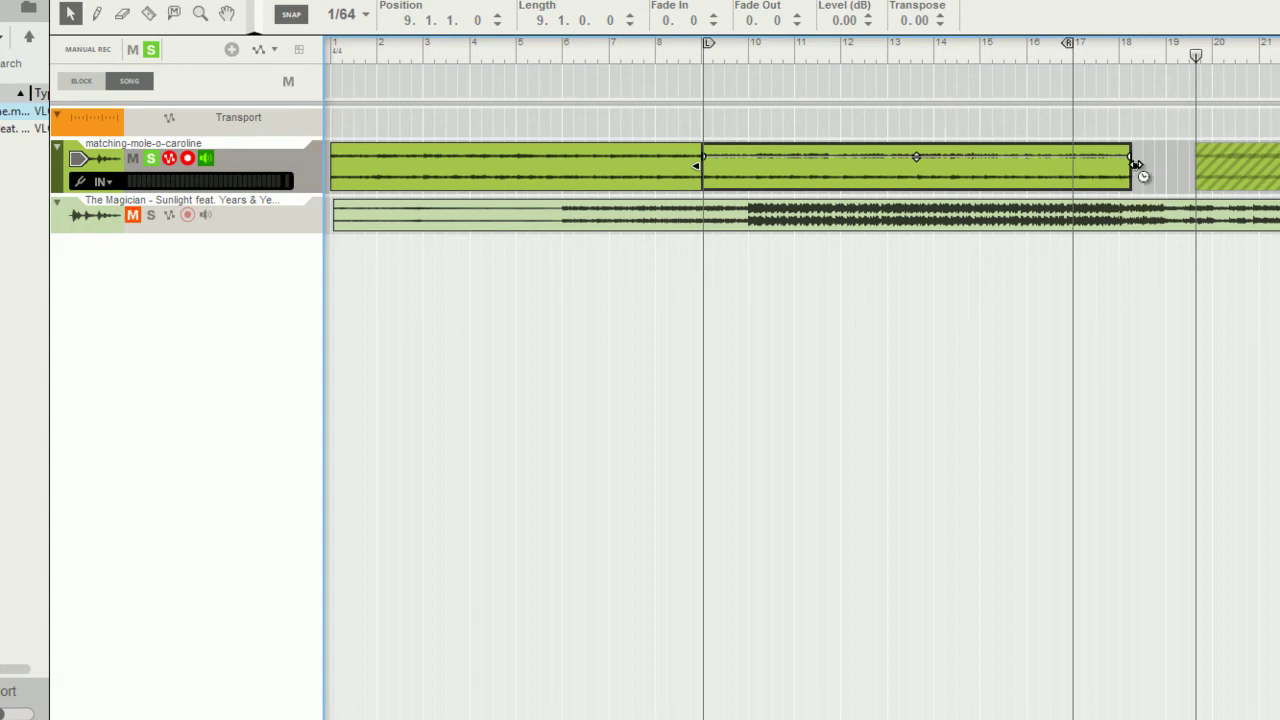
pyautogui.moveTo(1137, 163); pyautogui.dragTo(1081, 165)
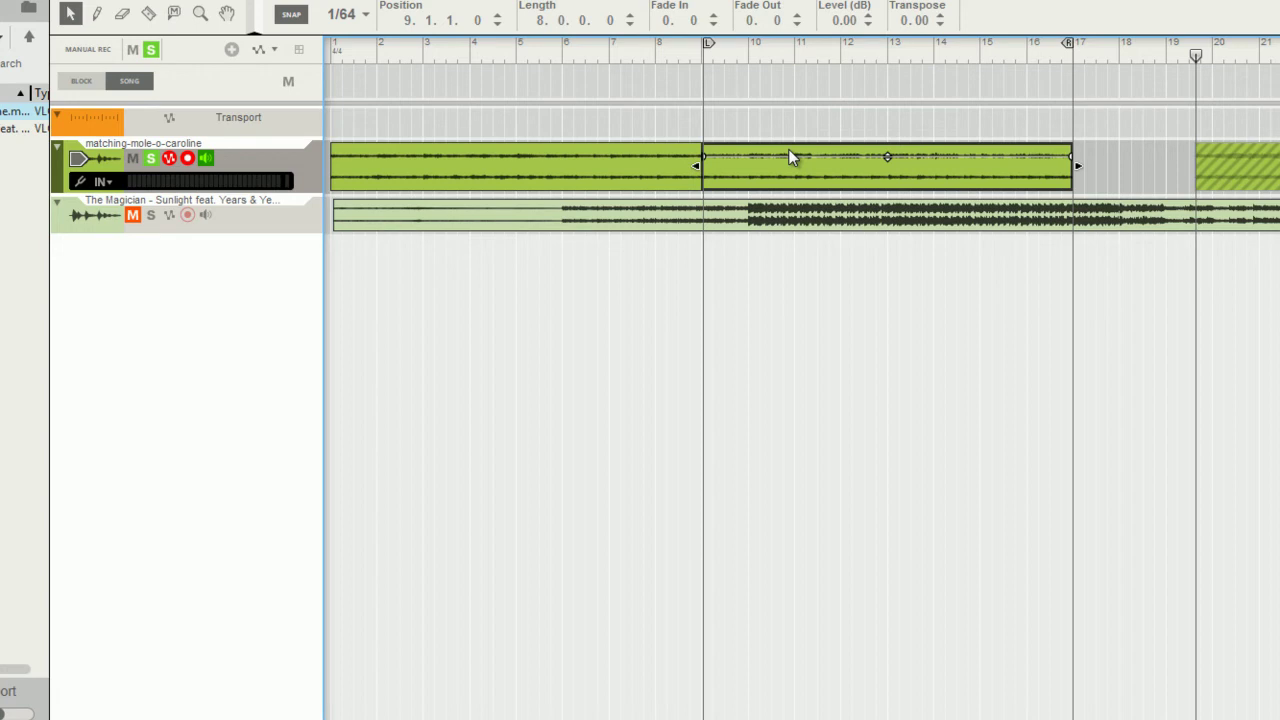
# Step: Open the first matching-mole-o-caroline clip for slice editing and set the playhead and left locator to bar 1
pyautogui.click(638, 181)
pyautogui.click(331, 54)
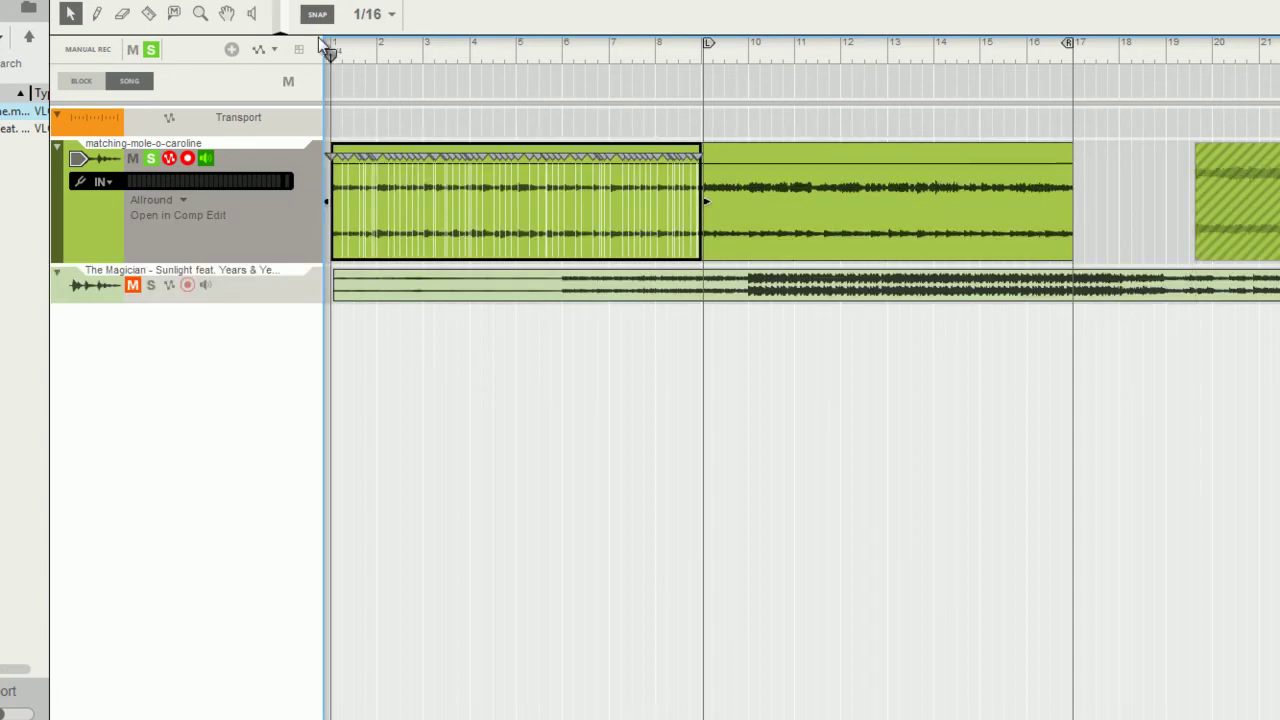
pyautogui.keyDown('ctrl'); pyautogui.click(333, 55); pyautogui.keyUp('ctrl')
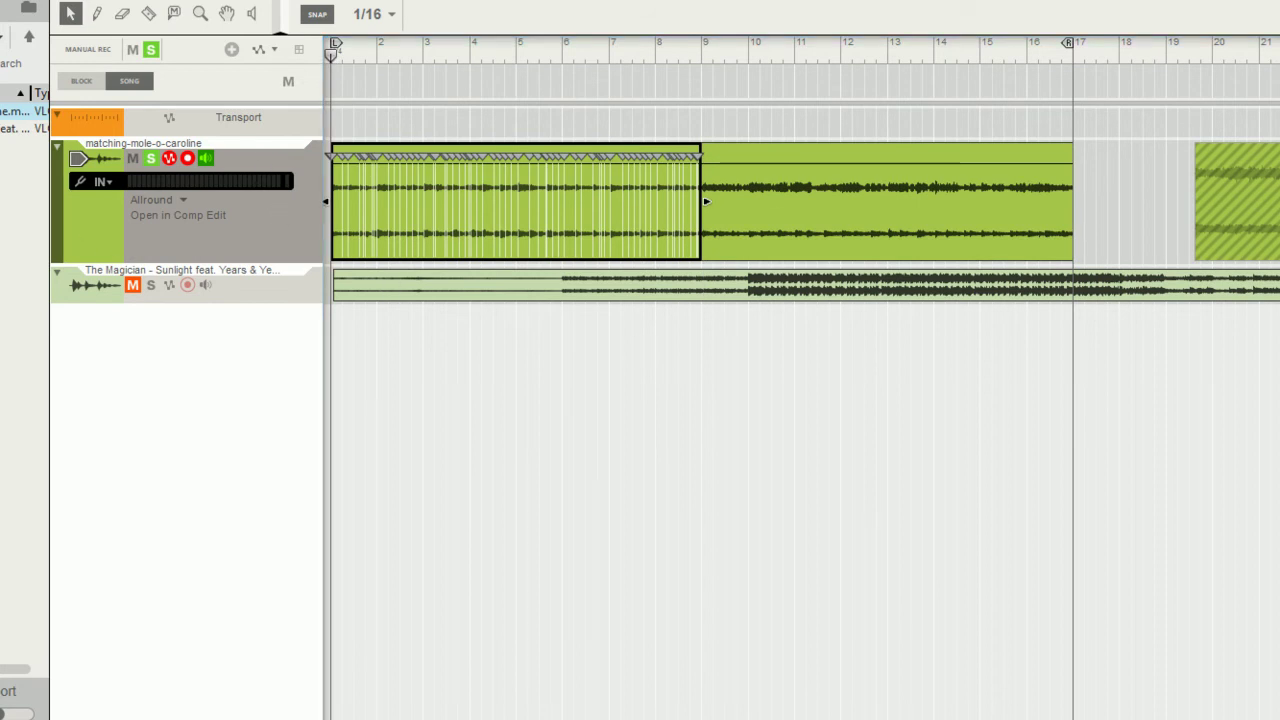
# Step: Add a Dr. Octo Rex Loop Player instrument to the rack
pyautogui.moveTo(0, 16); pyautogui.dragTo(460, 14)
pyautogui.doubleClick(460, 14)
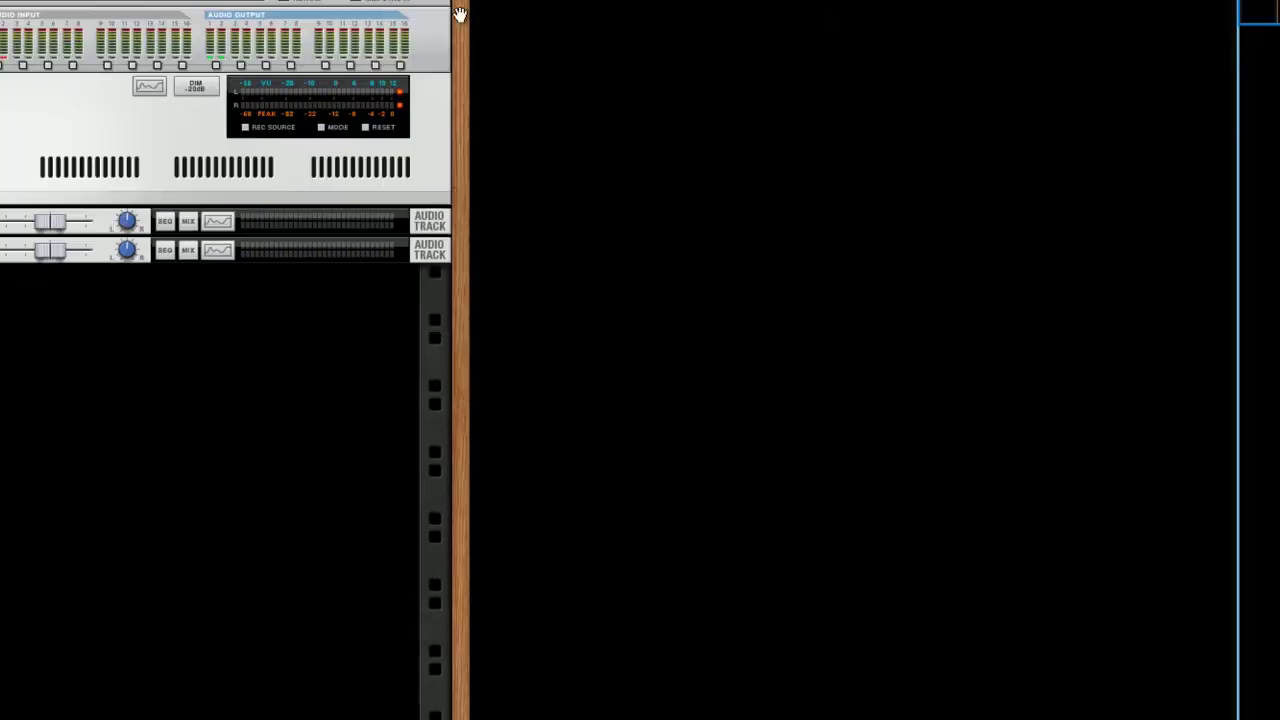
pyautogui.rightClick(609, 449)
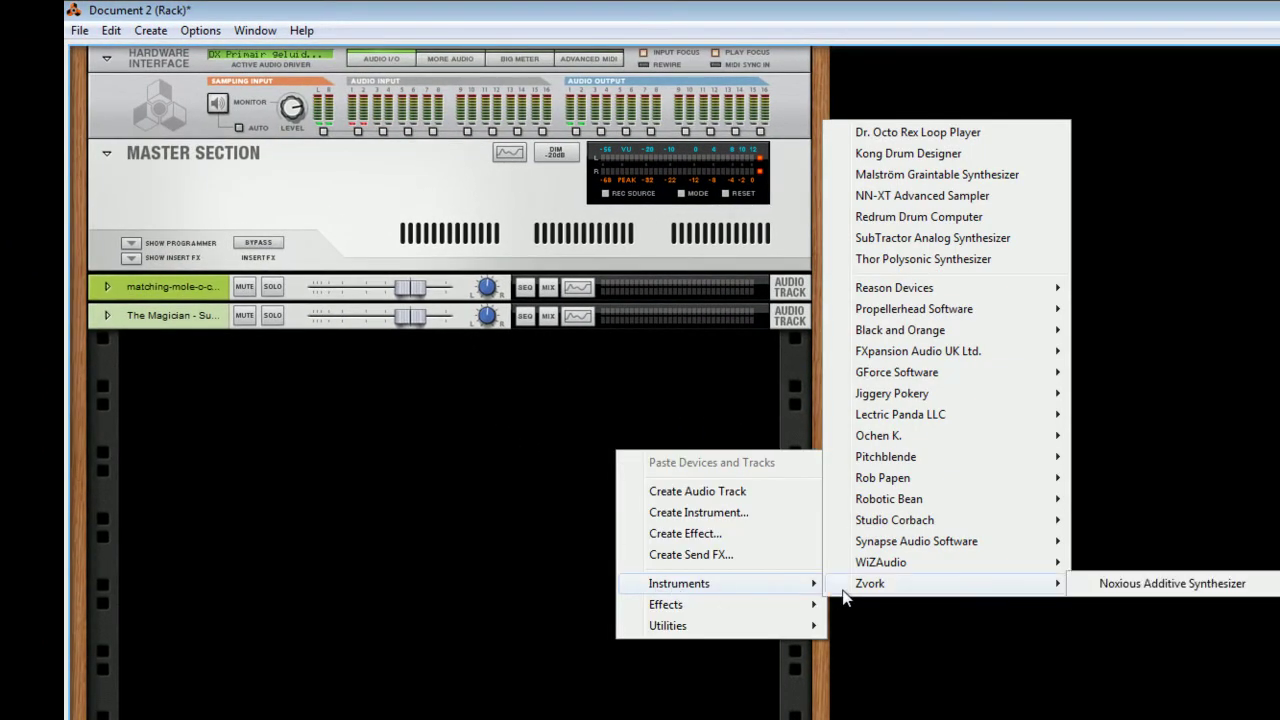
pyautogui.moveTo(758, 628)
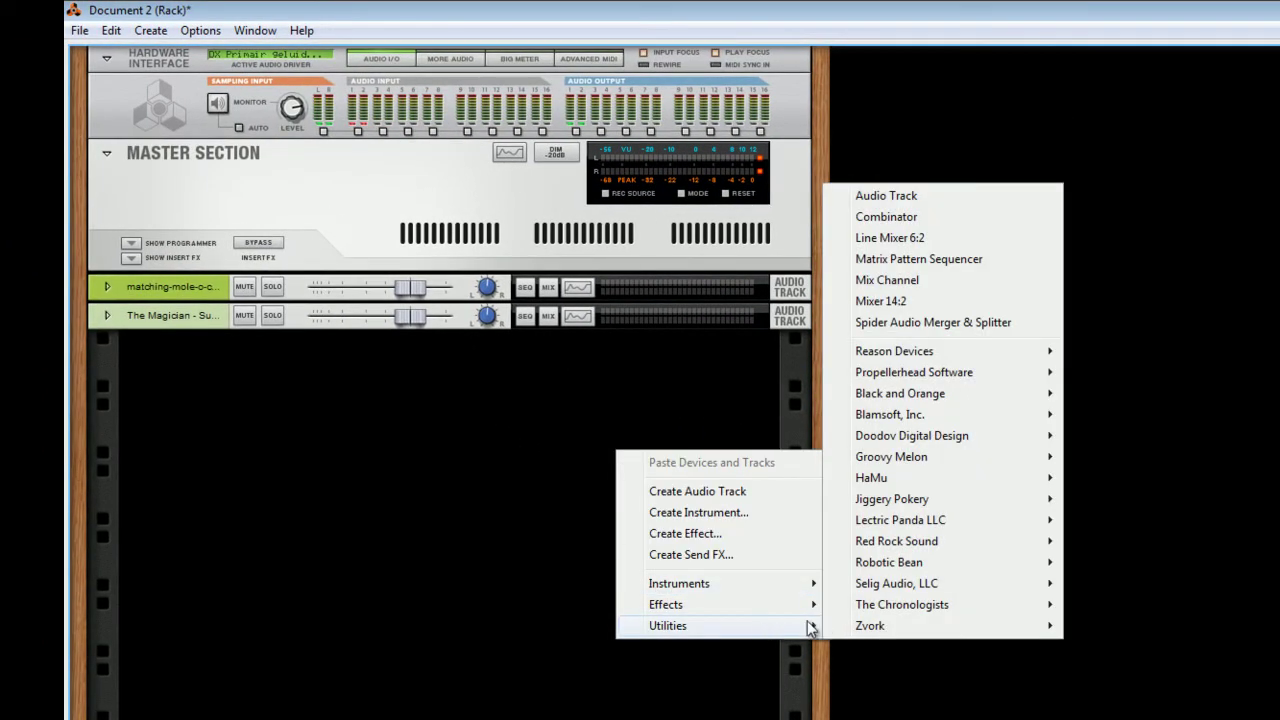
pyautogui.moveTo(758, 586)
pyautogui.moveTo(918, 362)
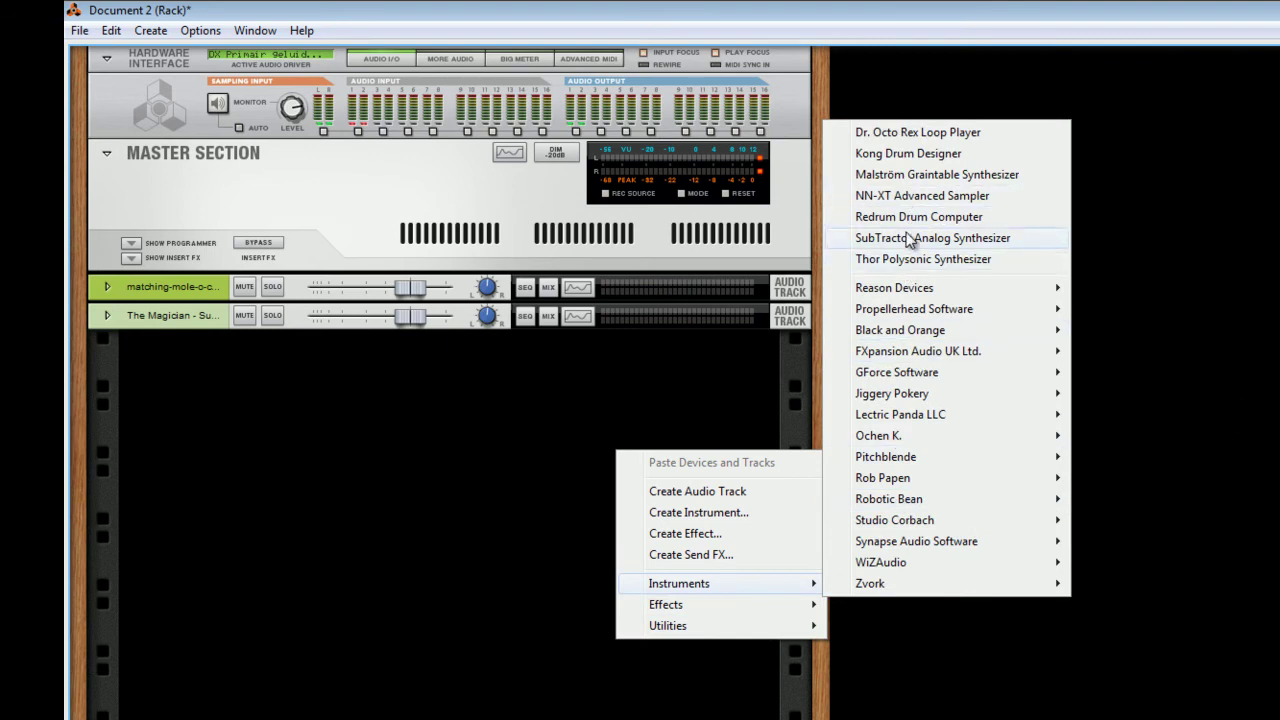
pyautogui.moveTo(900, 289)
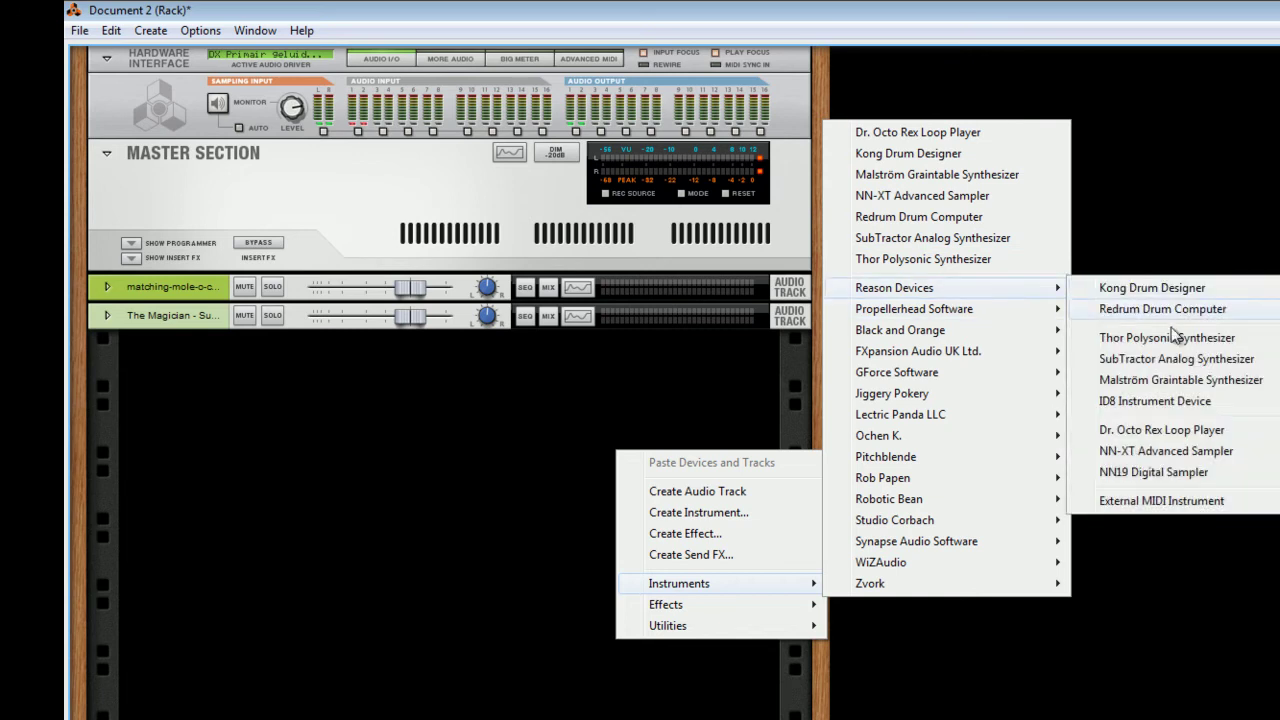
pyautogui.click(1146, 438)
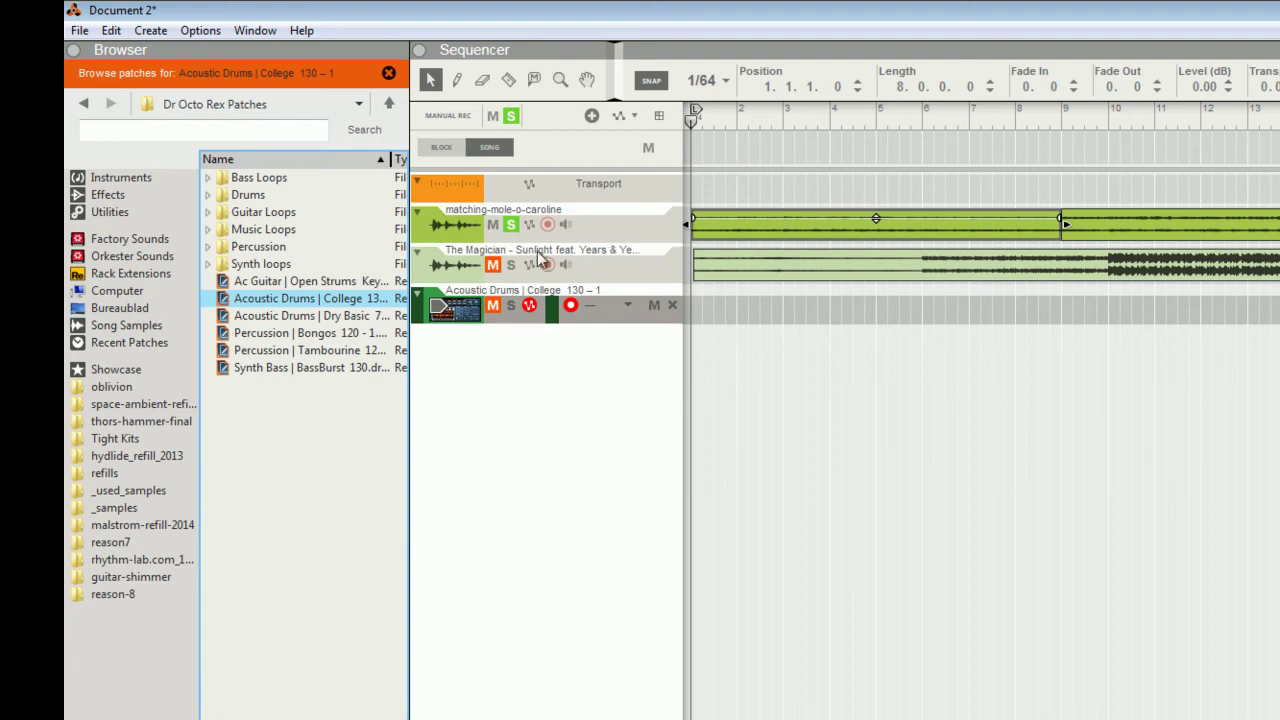
# Step: Solo the Acoustic Drums | College 130 track and play the song from bar 1
pyautogui.click(511, 305)
pyautogui.press('space')
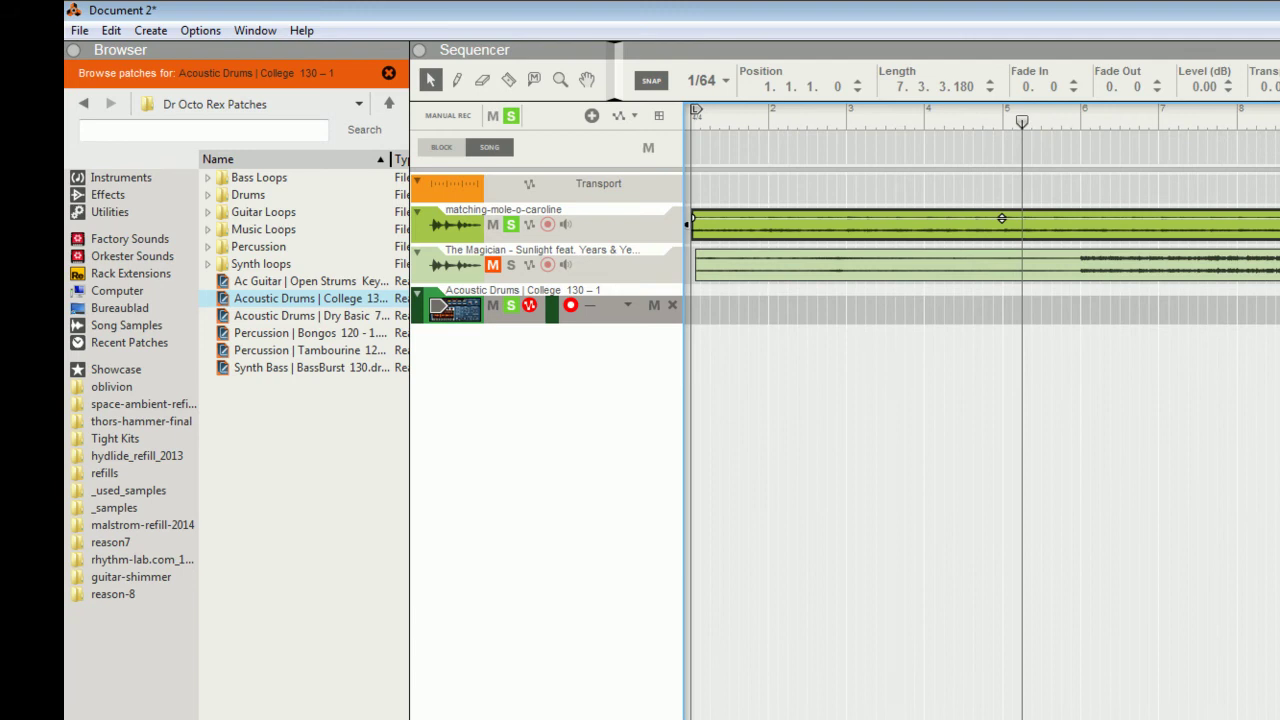
# Step: Align the first clip's slice marker at bar 5 with the bar line and nudge a marker late in bar 6 slightly earlier
pyautogui.press('h')
pyautogui.press('h')
pyautogui.press('h')
pyautogui.press('h')
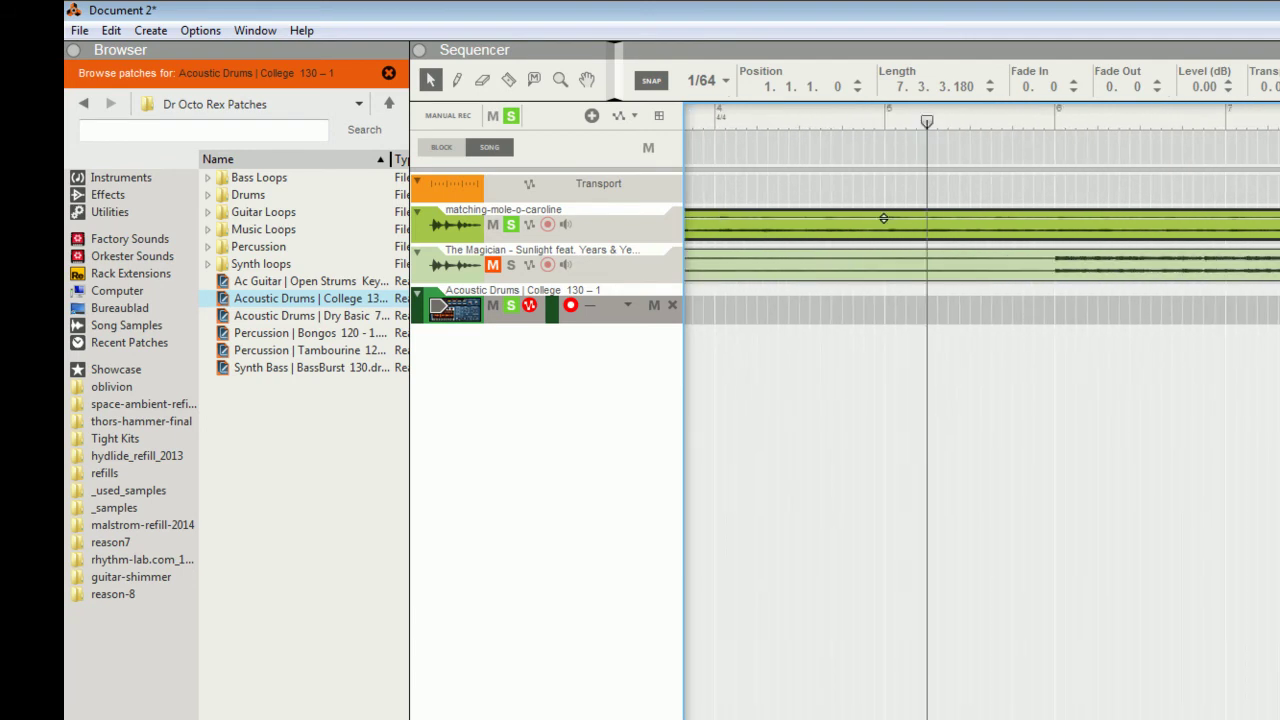
pyautogui.click(886, 119)
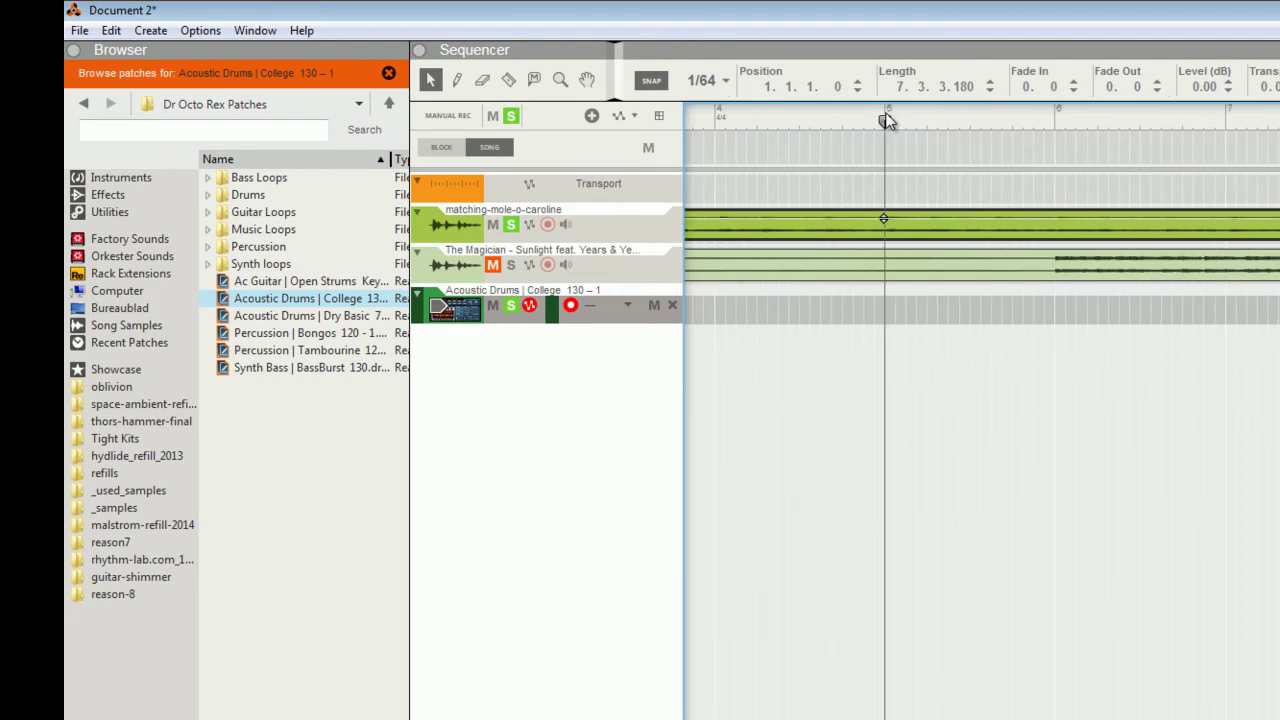
pyautogui.doubleClick(886, 234)
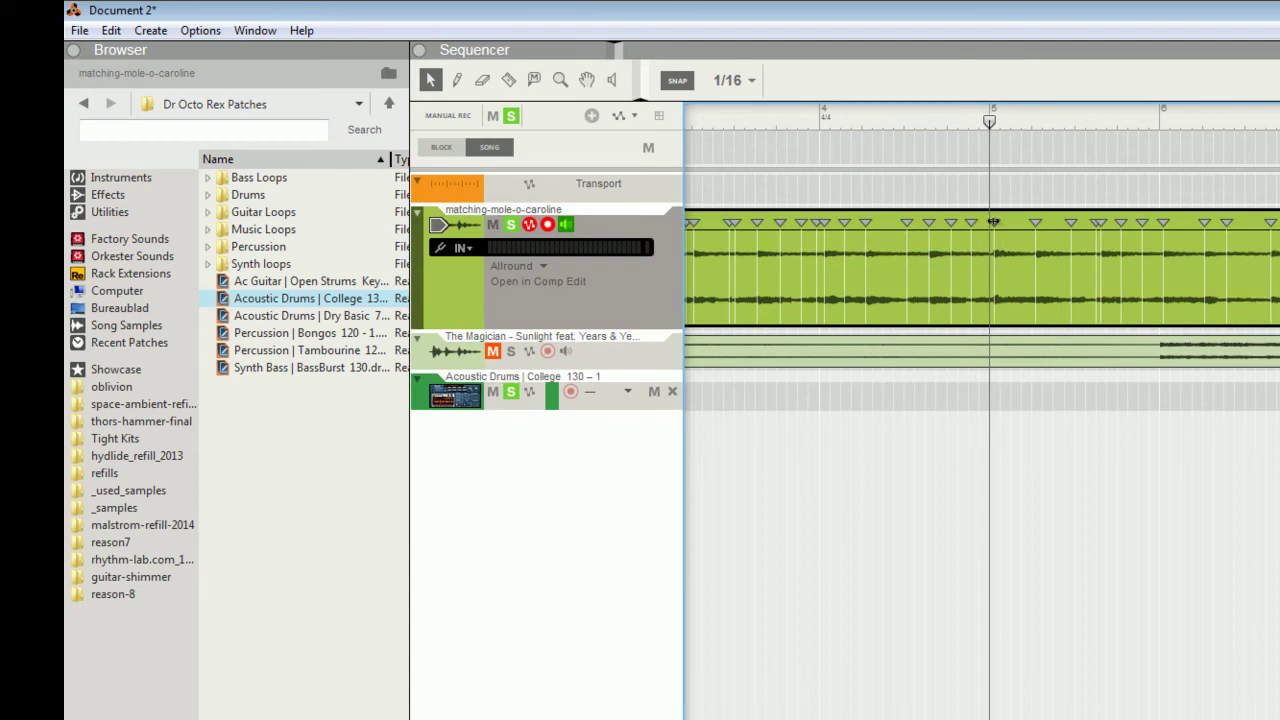
pyautogui.moveTo(993, 221); pyautogui.dragTo(988, 222)
pyautogui.press('space')
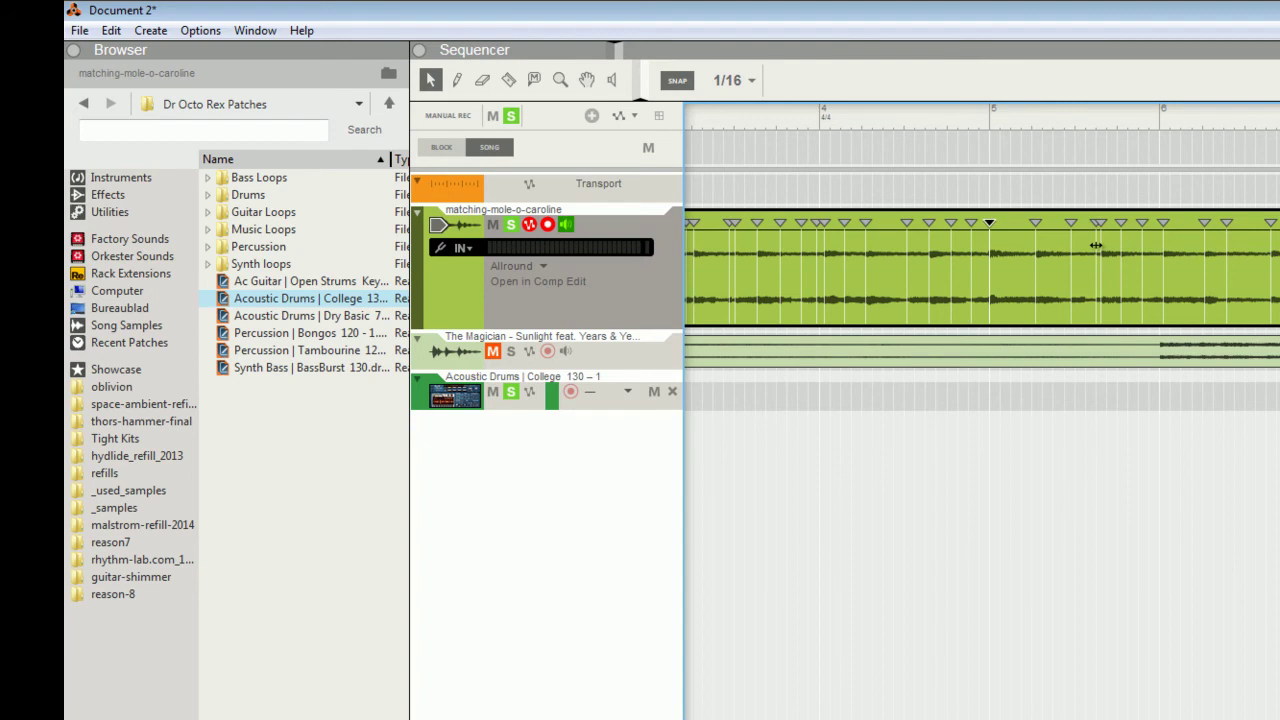
pyautogui.click(1201, 224)
pyautogui.moveTo(1271, 222); pyautogui.dragTo(1264, 222)
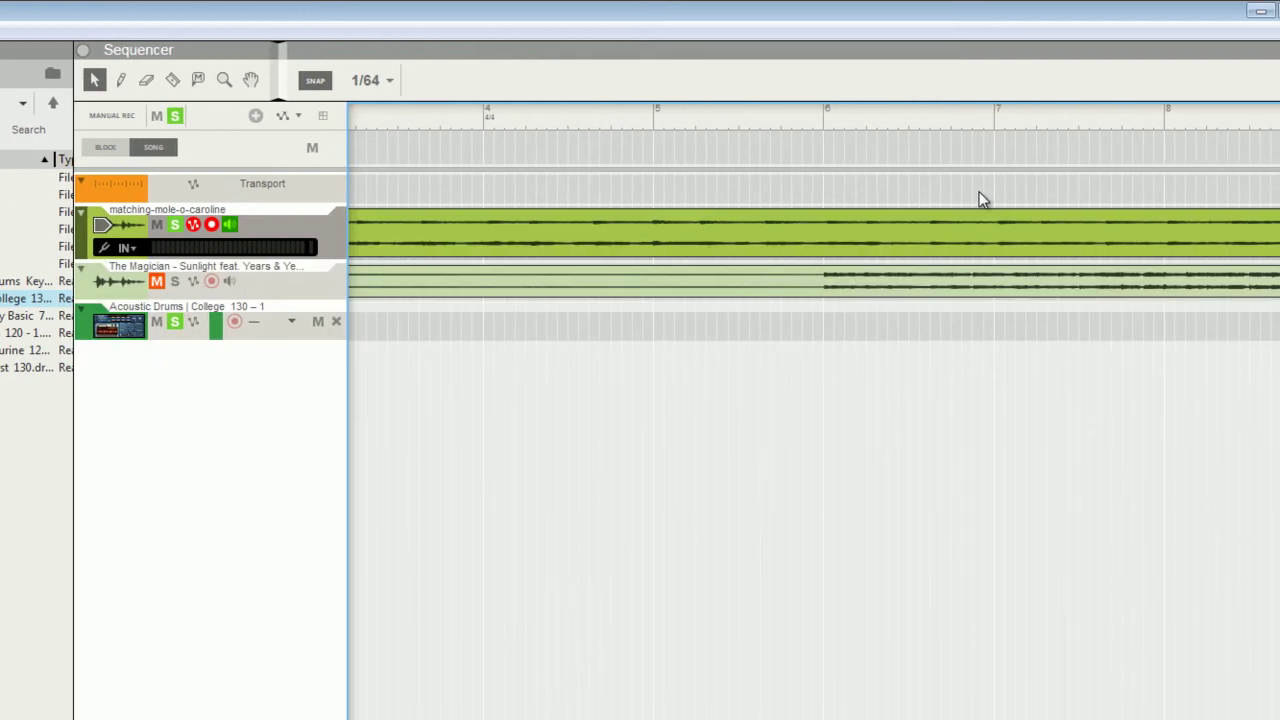
# Step: Bounce the first matching-mole-o-caroline clip to a REX loop
pyautogui.click(1026, 213)
pyautogui.moveTo(1065, 176); pyautogui.dragTo(1262, 192)
pyautogui.hscroll(-2, 957, 200)
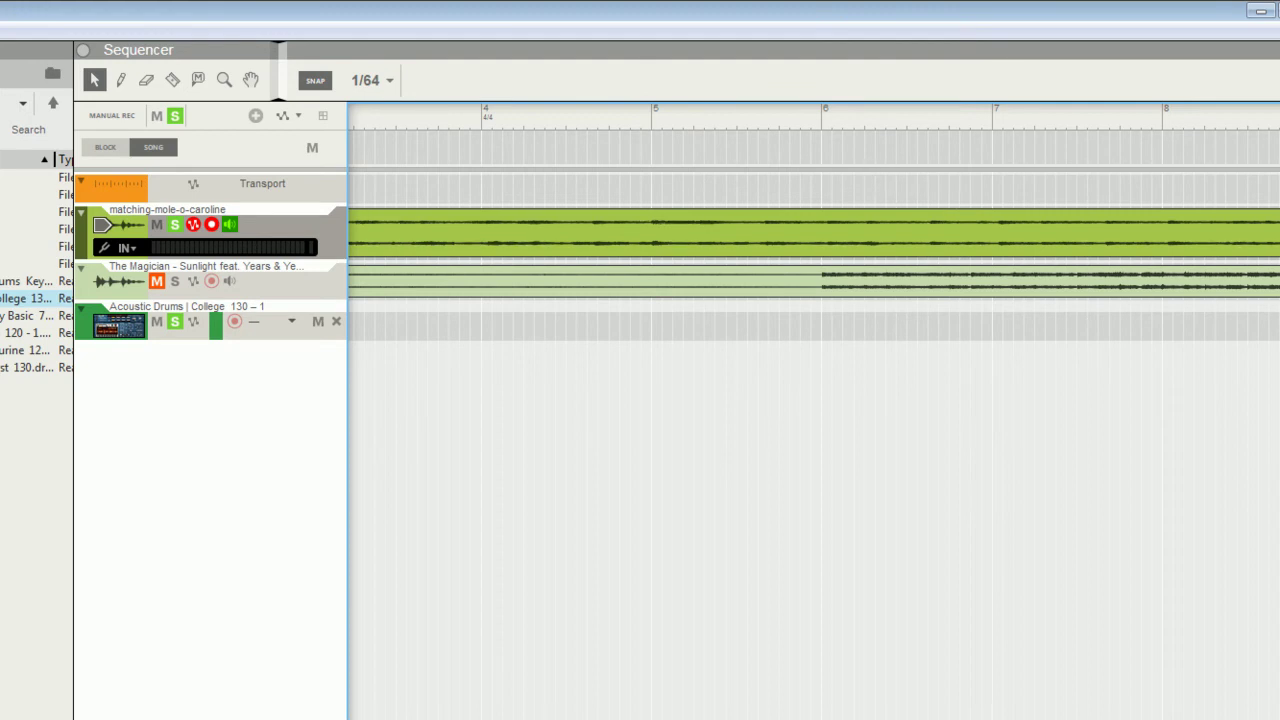
pyautogui.scroll(1, 814, 400)
pyautogui.hscroll(-5, 814, 400)
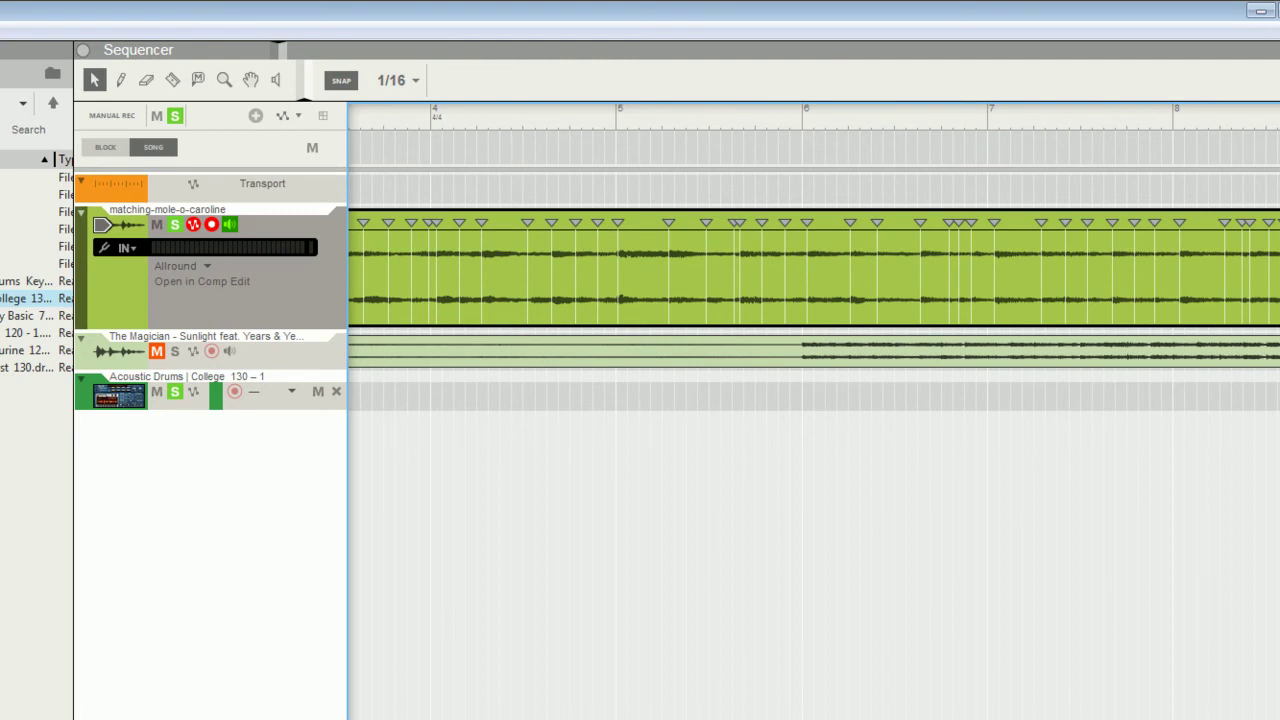
pyautogui.rightClick(572, 220)
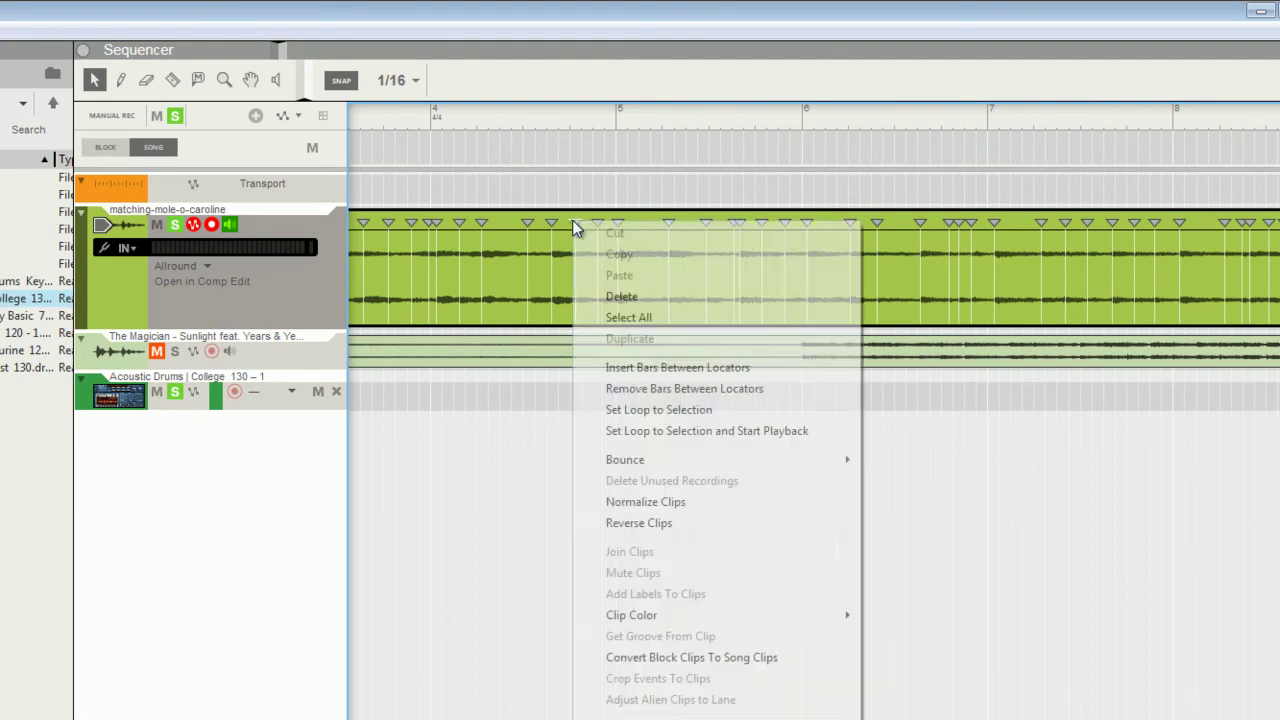
pyautogui.moveTo(665, 468)
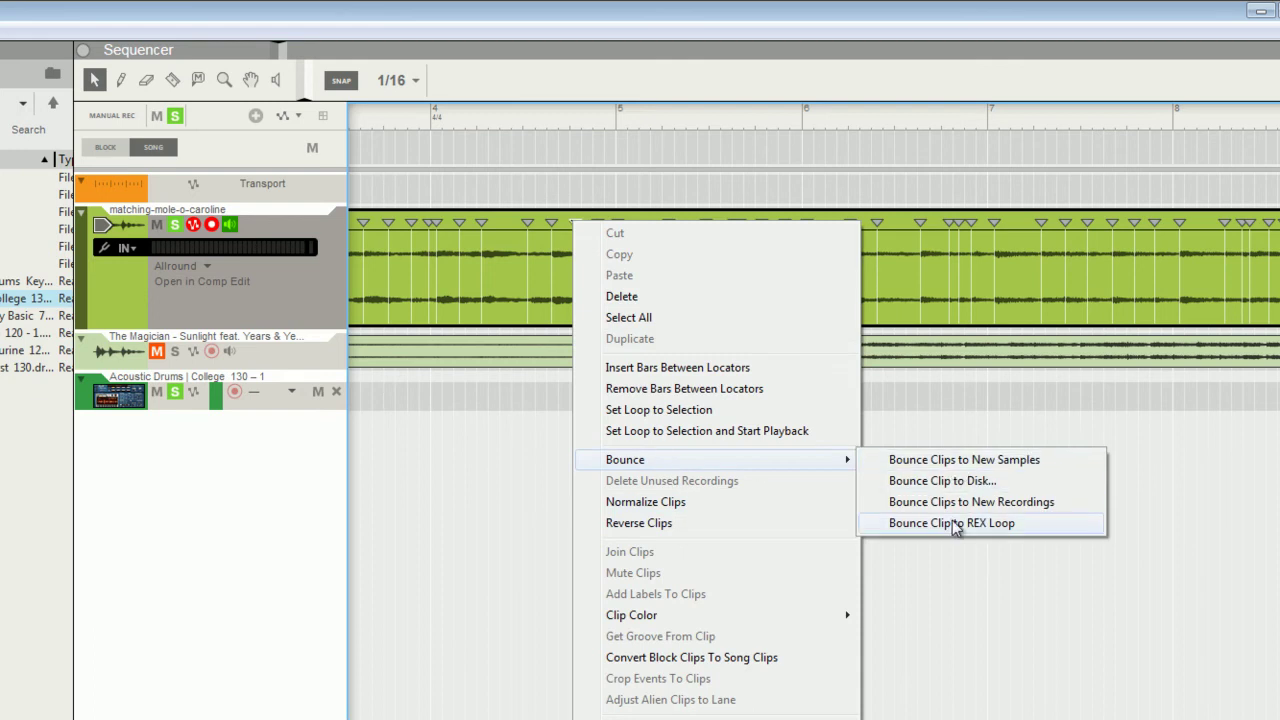
pyautogui.click(952, 521)
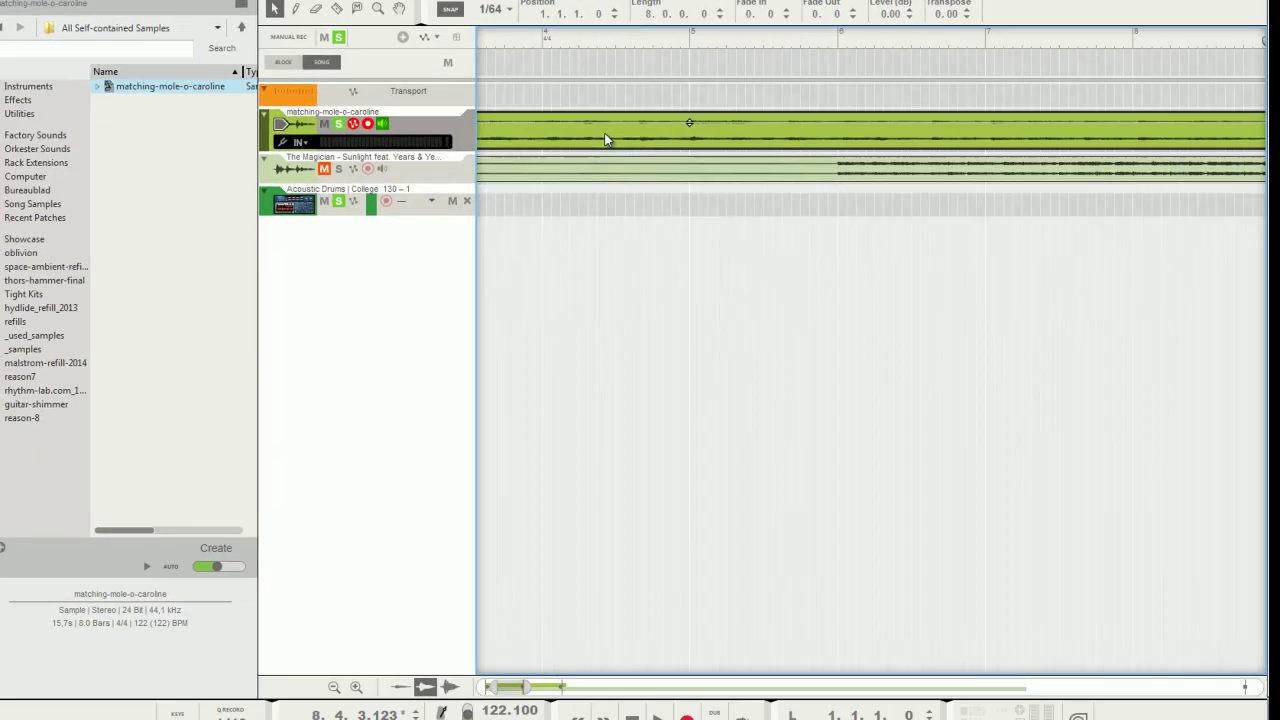
# Step: Delete the bounced clip and move the remaining matching-mole-o-caroline clip to position 1.1.1.0
pyautogui.press('Delete')
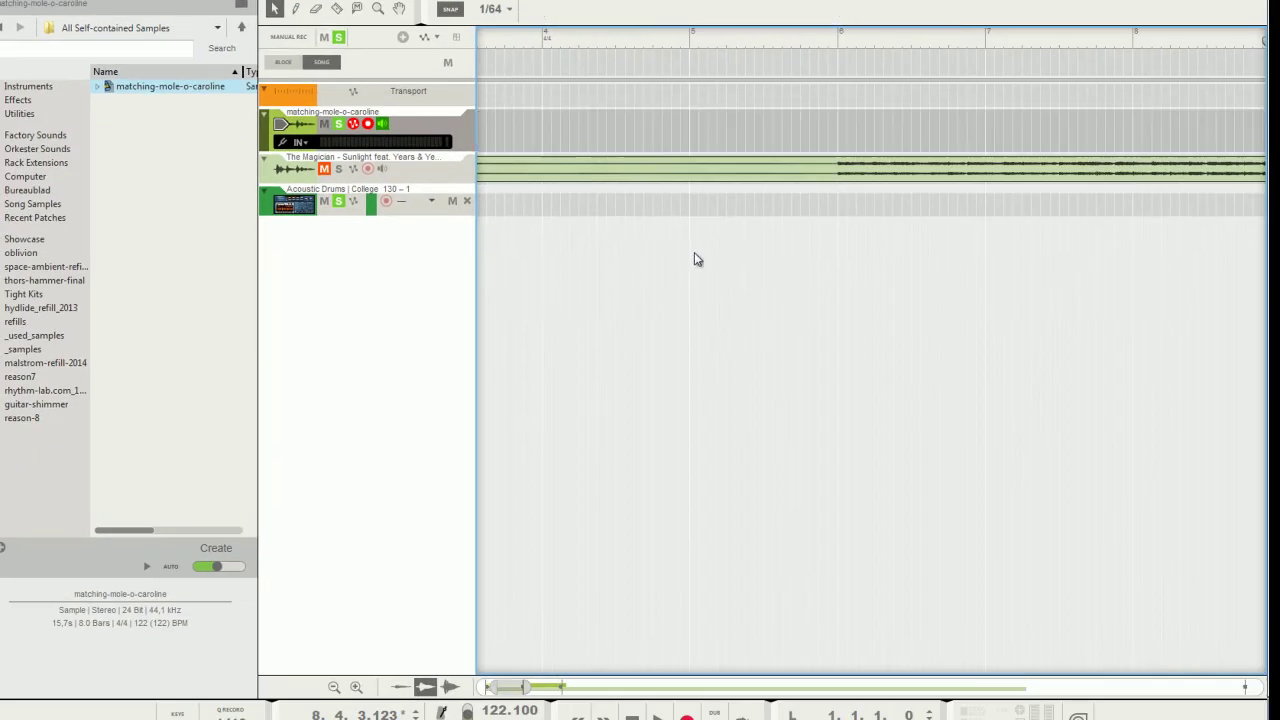
pyautogui.moveTo(515, 686); pyautogui.dragTo(591, 687)
pyautogui.moveTo(777, 129); pyautogui.dragTo(382, 113)
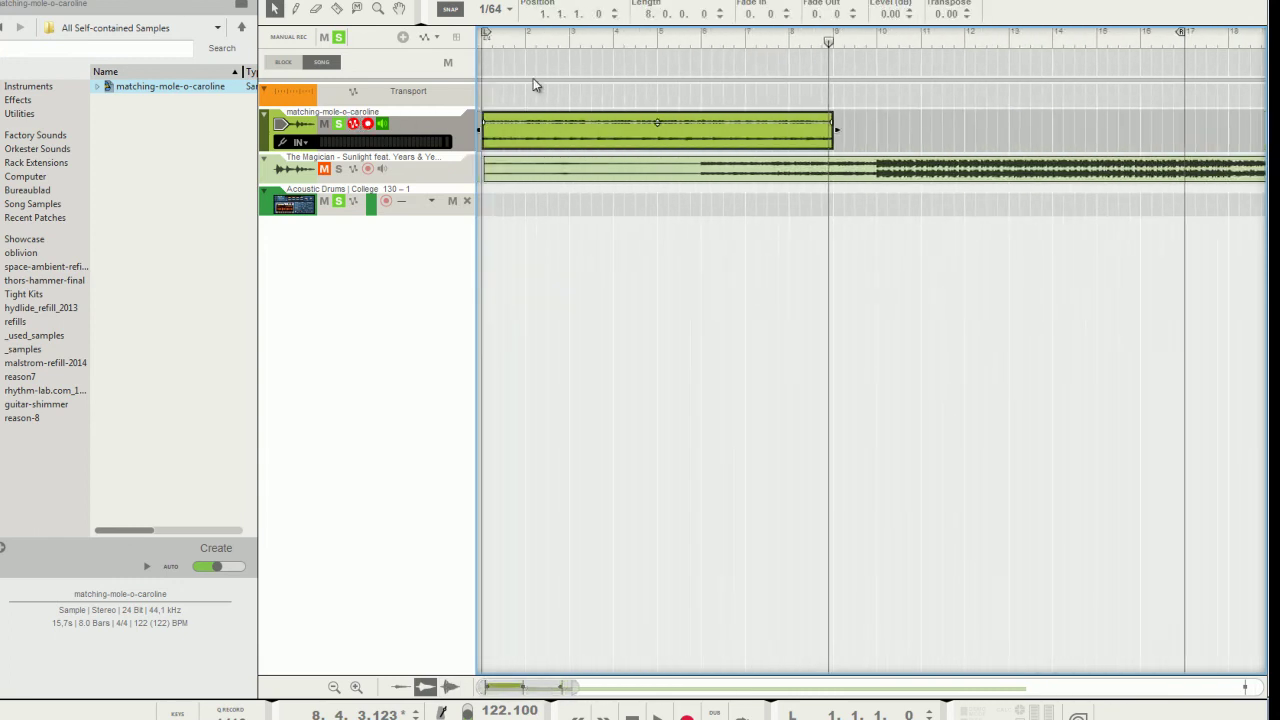
# Step: Play the moved clip from bar 1 and set the left locator to bar 5
pyautogui.click(482, 40)
pyautogui.press('space')
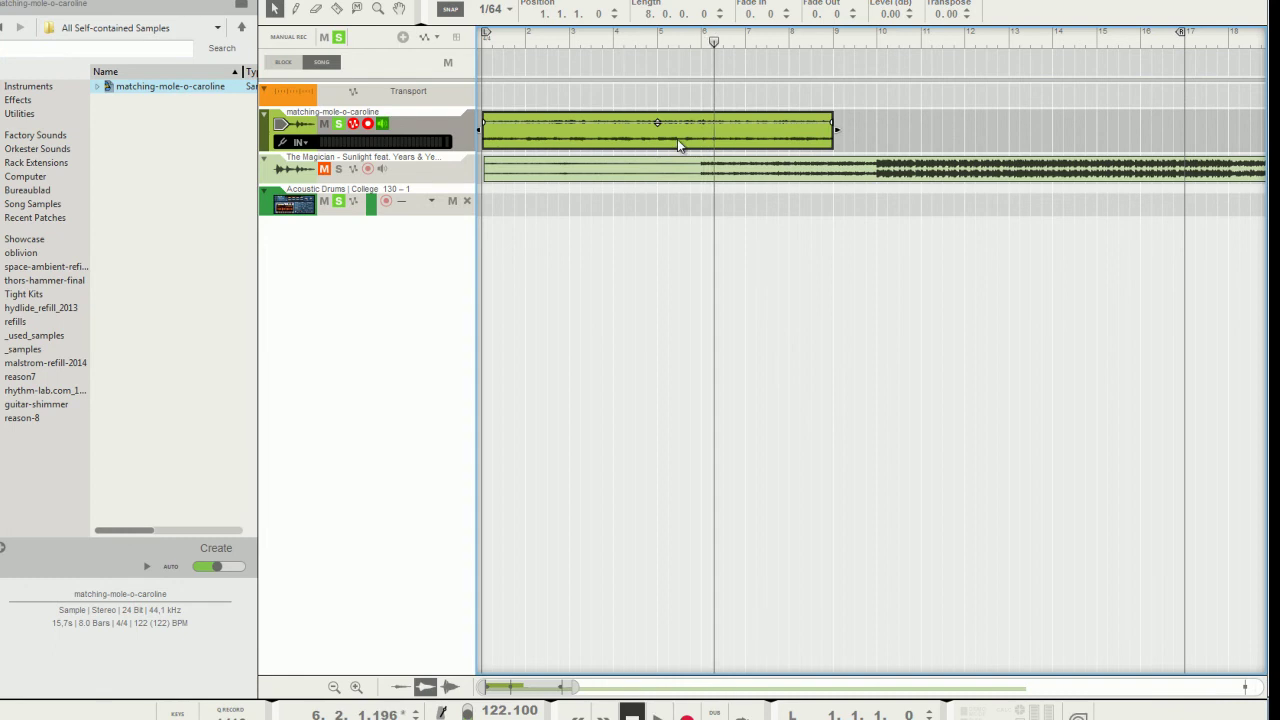
pyautogui.keyDown('ctrl'); pyautogui.click(658, 44); pyautogui.keyUp('ctrl')
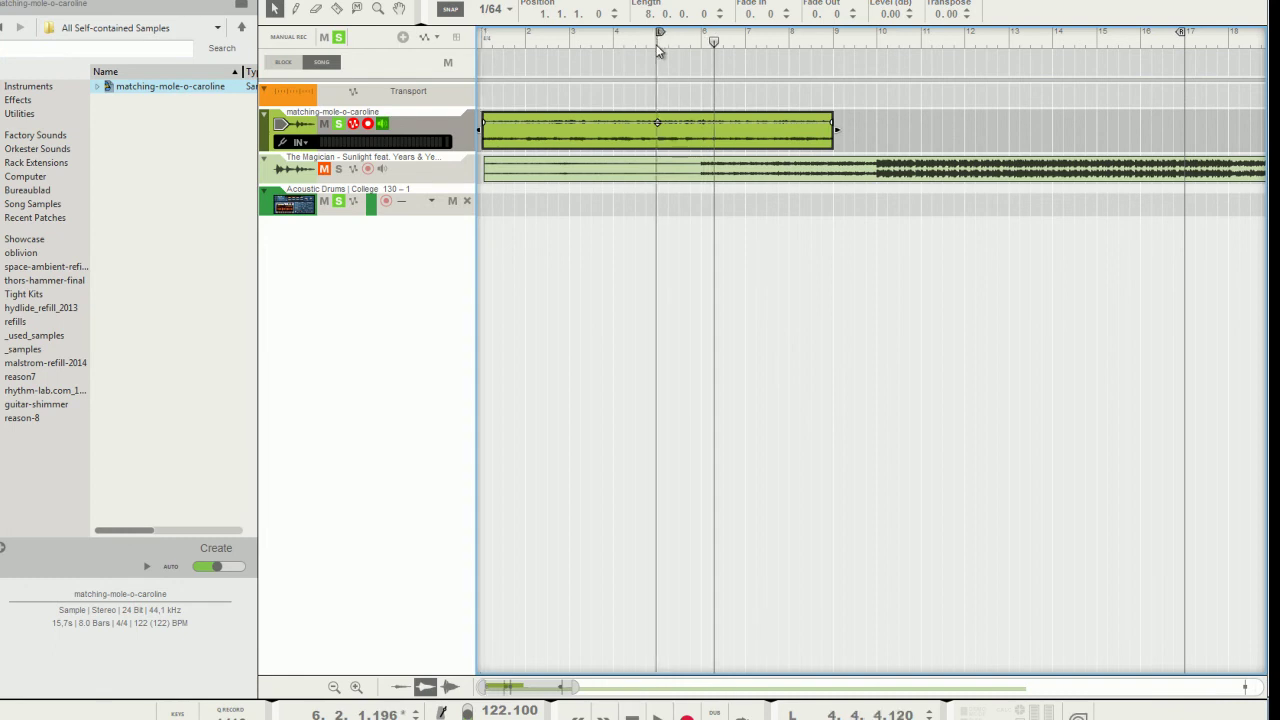
# Step: Open the clip, align its slice markers at and just after bar 5 with the grid, and play from bar 5
pyautogui.doubleClick(664, 136)
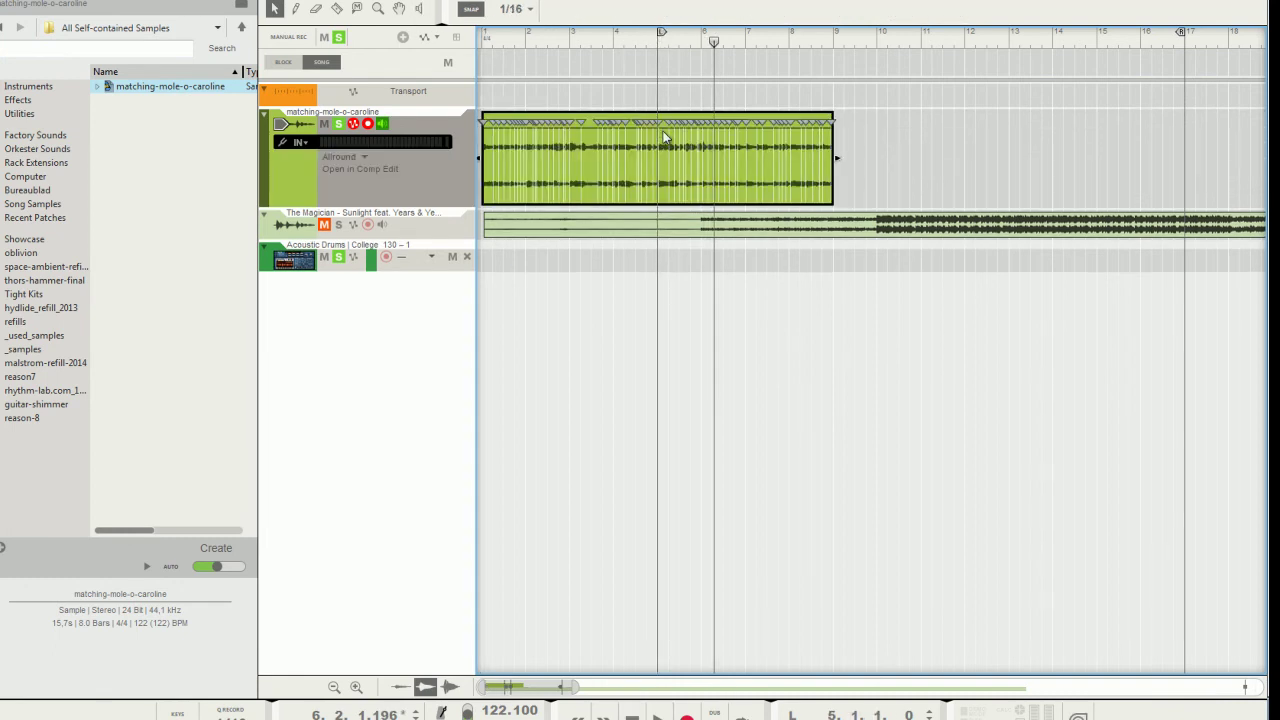
pyautogui.moveTo(570, 687); pyautogui.dragTo(522, 686)
pyautogui.click(982, 127)
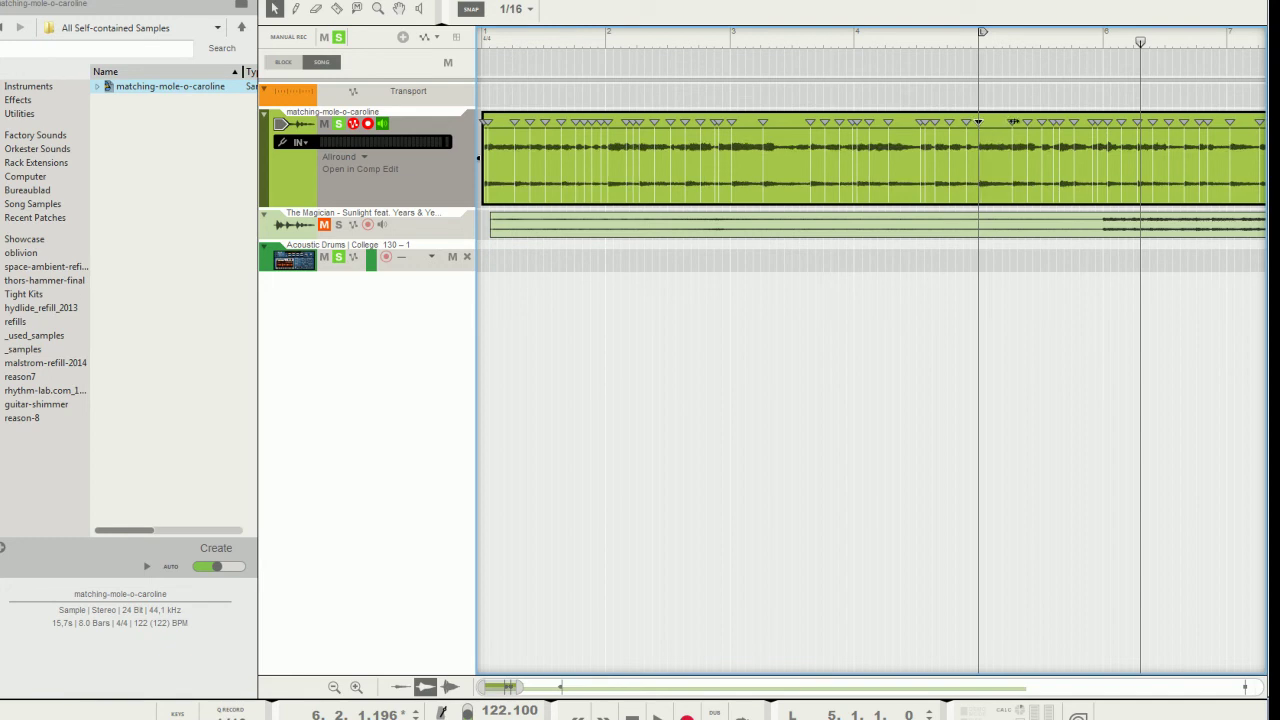
pyautogui.click(1011, 122)
pyautogui.moveTo(1026, 122); pyautogui.dragTo(1023, 121)
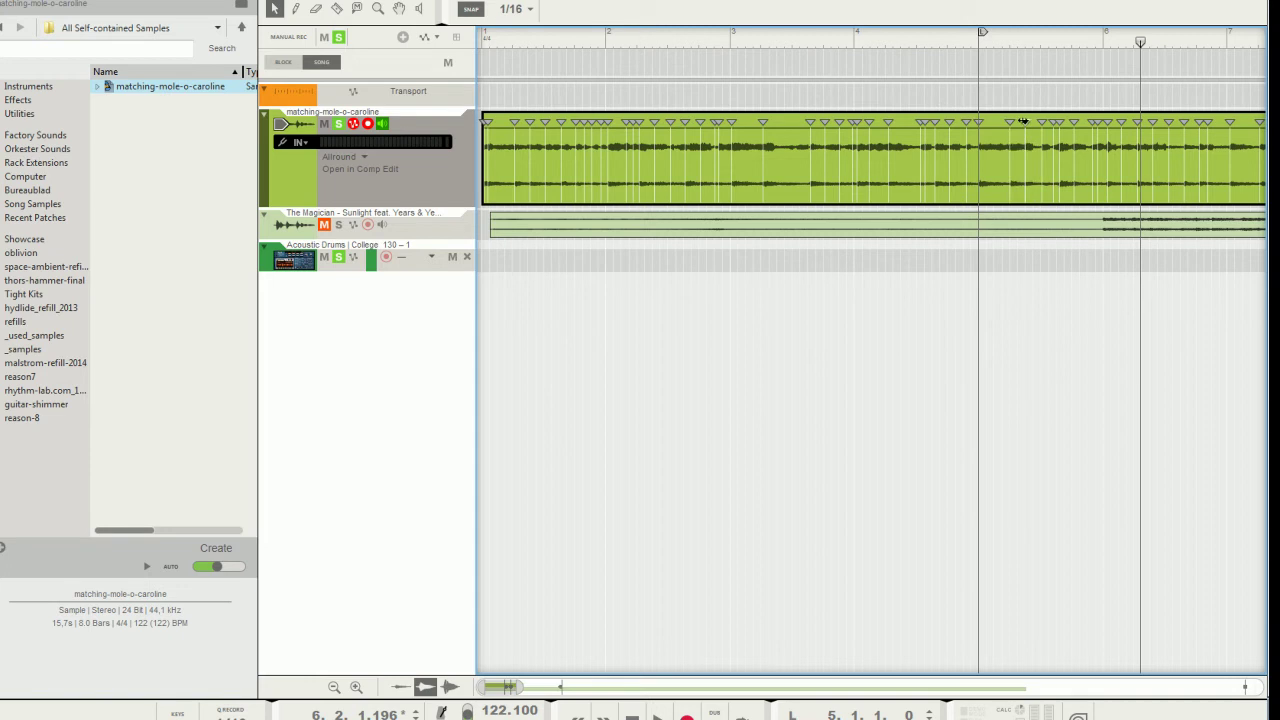
pyautogui.click(980, 42)
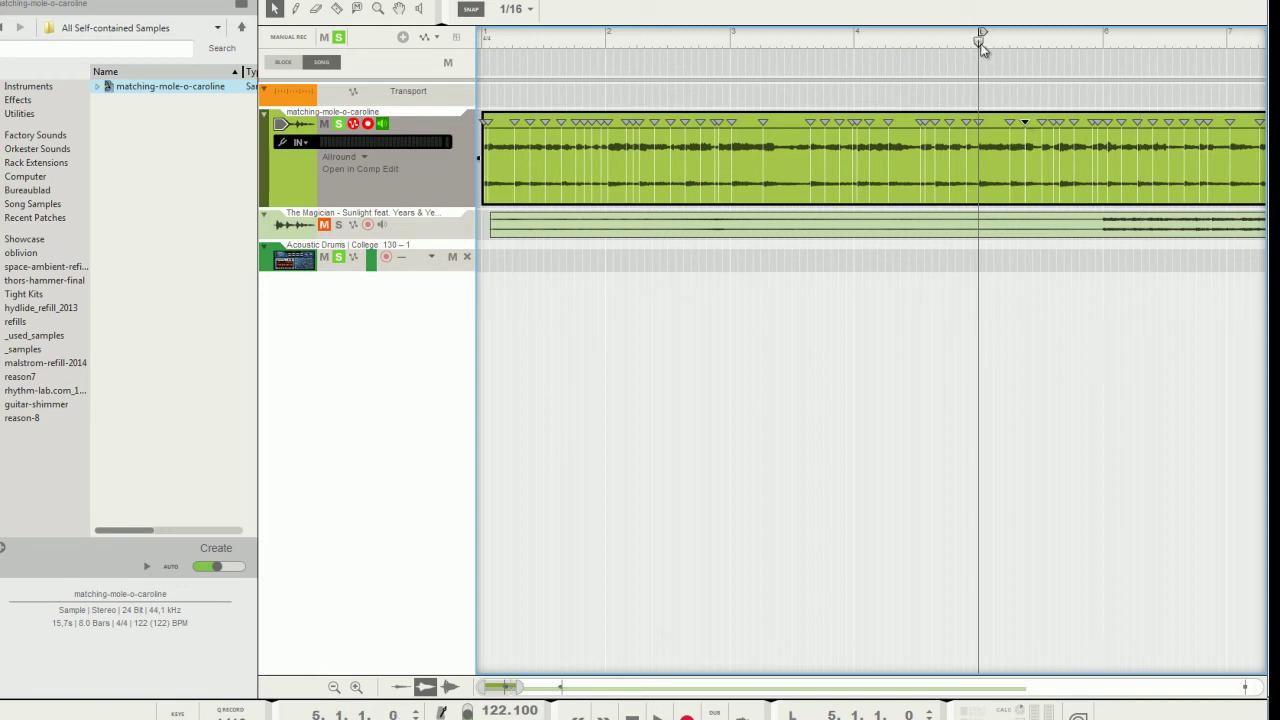
pyautogui.press('space')
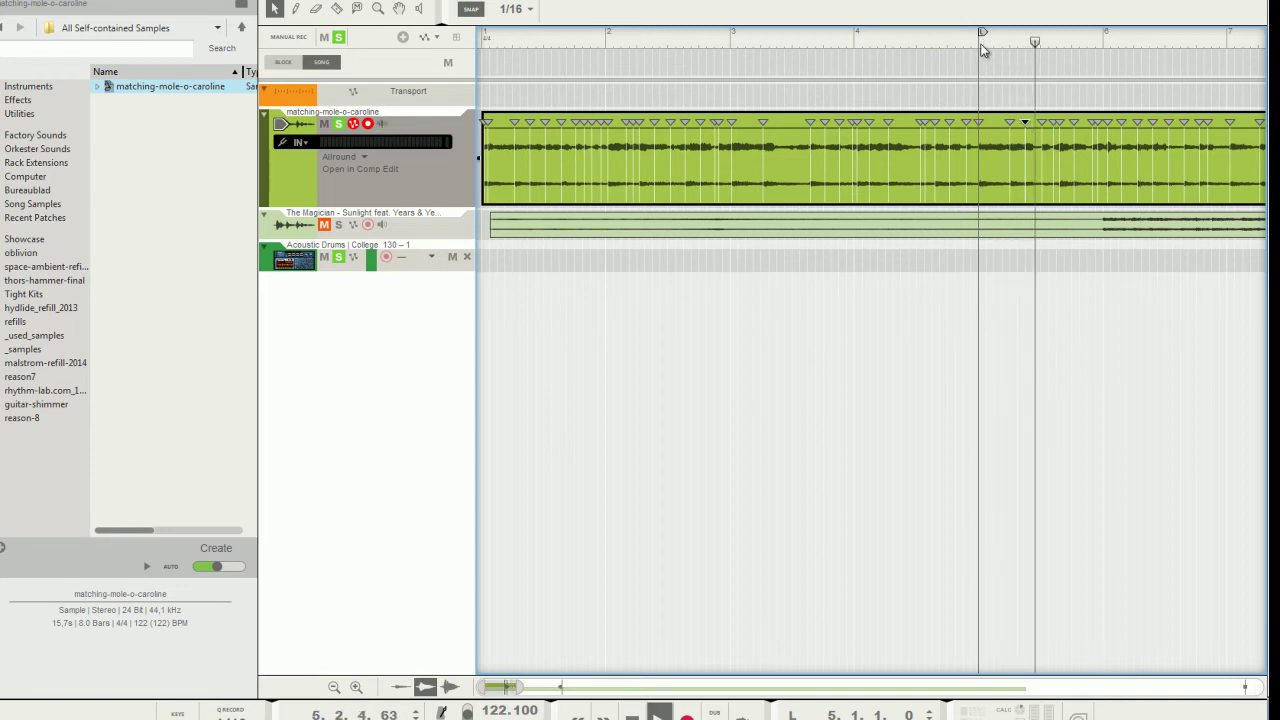
# Step: Align the clip's slice marker at bar 6 with the bar line and play the passage from just before it
pyautogui.click(1103, 123)
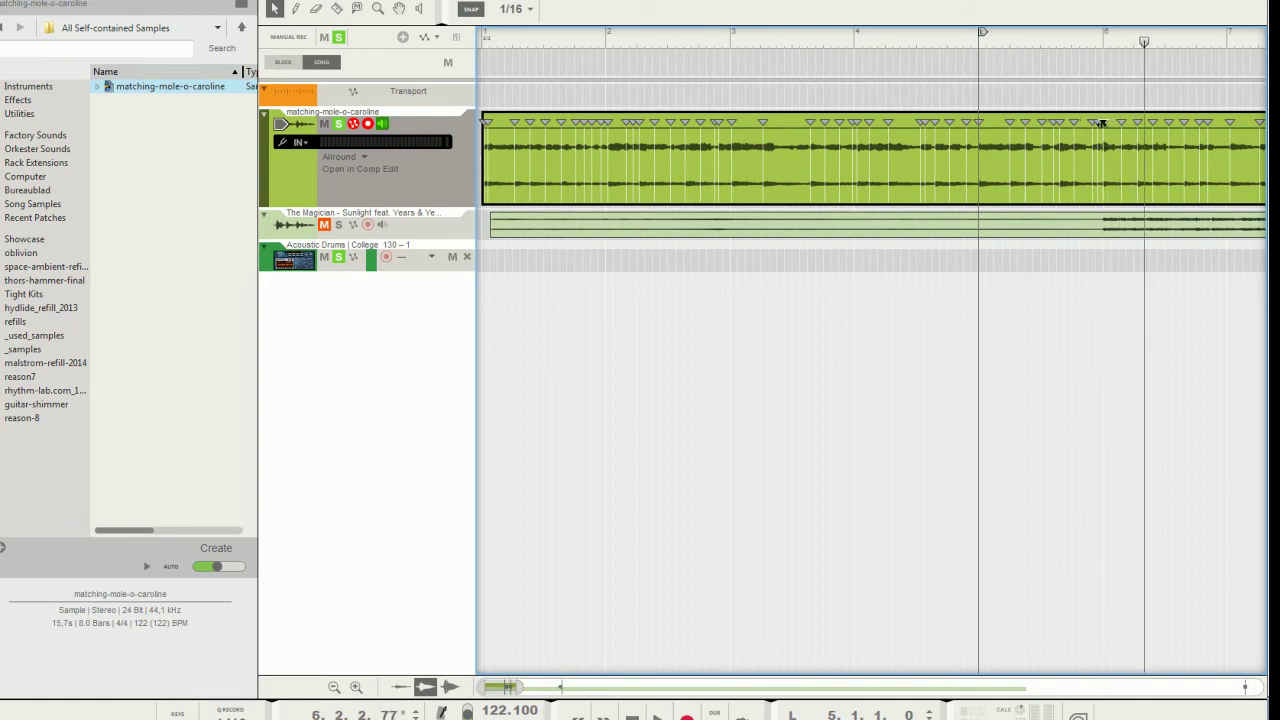
pyautogui.click(1079, 38)
pyautogui.press('space')
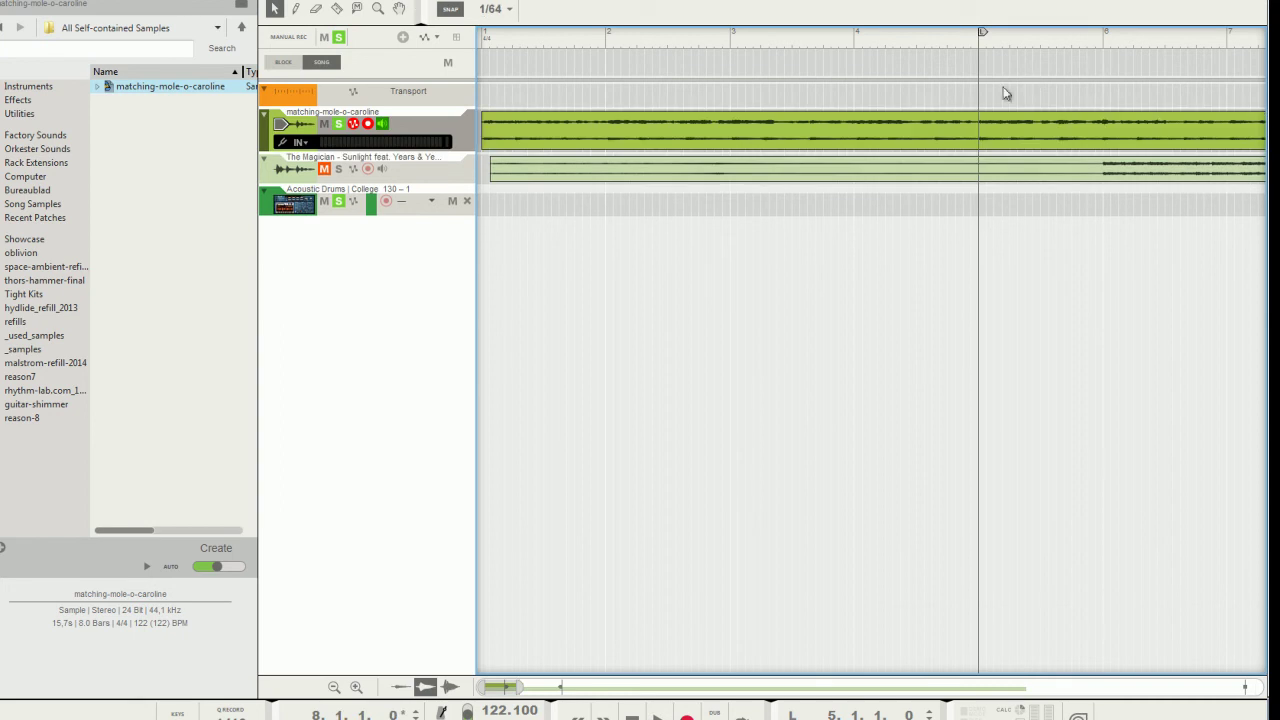
# Step: Try to bounce the opened matching-mole-o-caroline clip to a REX loop
pyautogui.rightClick(948, 121)
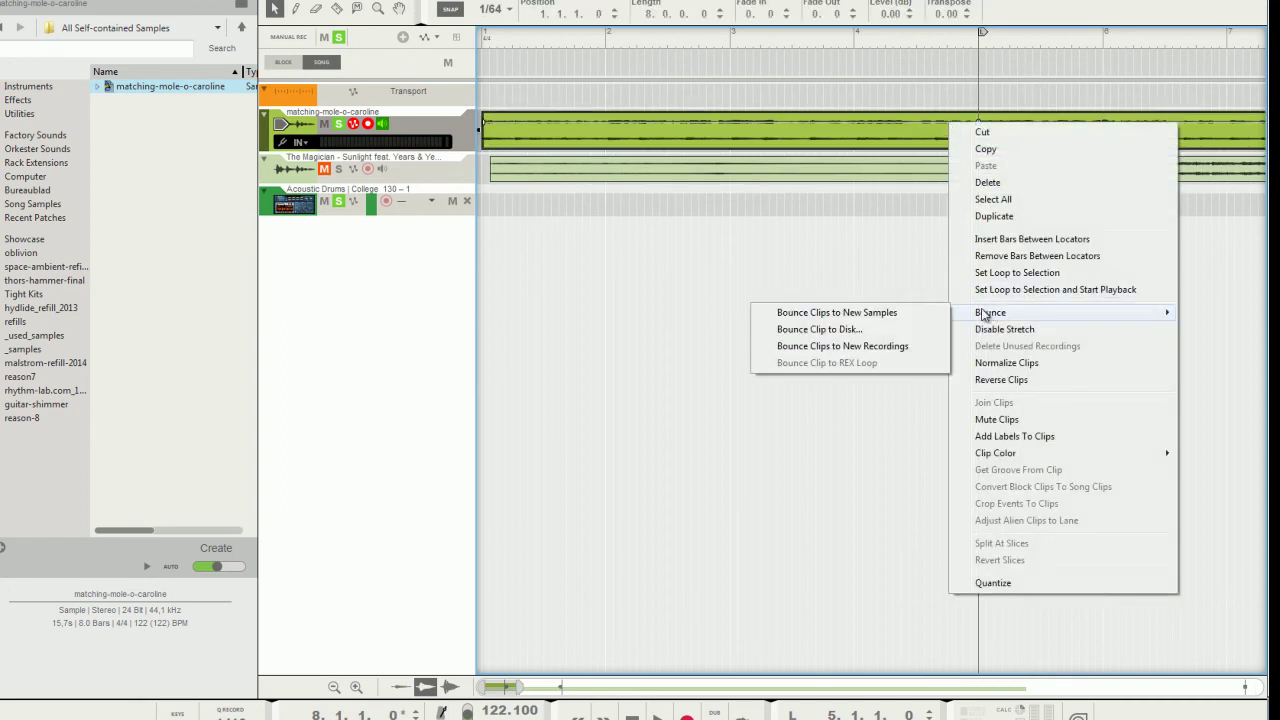
pyautogui.click(905, 254)
pyautogui.click(890, 138)
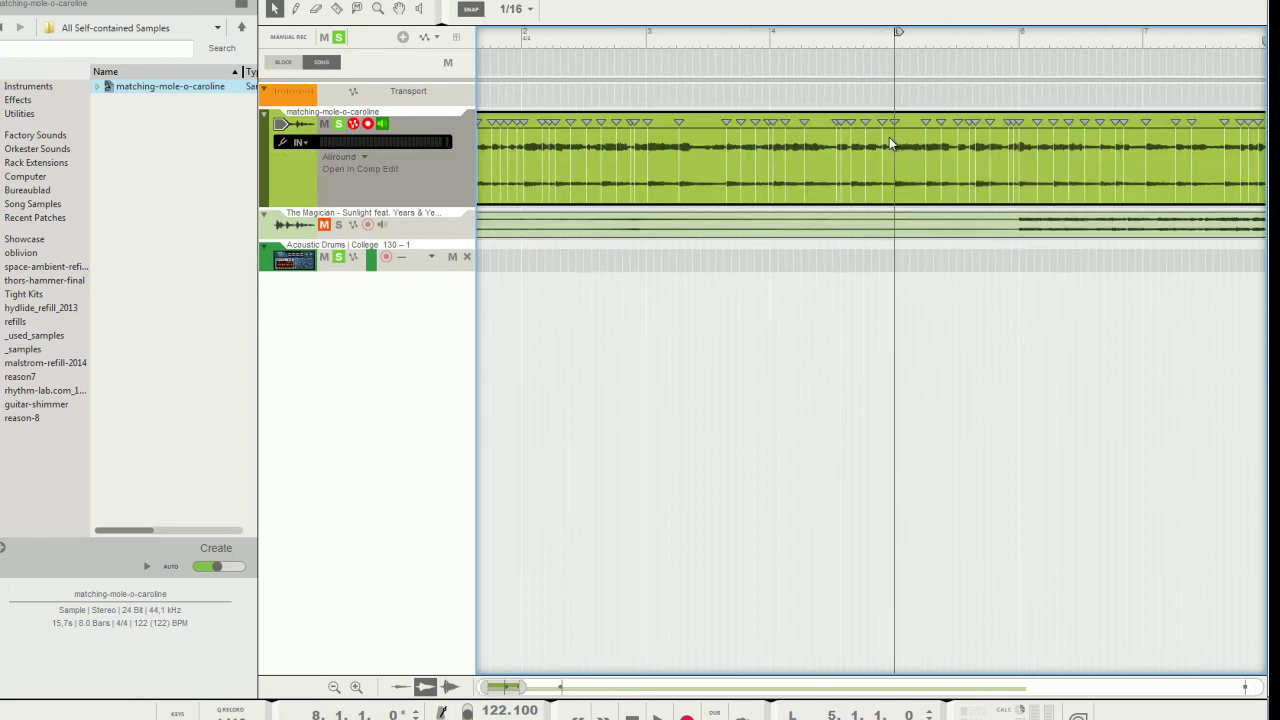
pyautogui.rightClick(889, 137)
pyautogui.moveTo(912, 331)
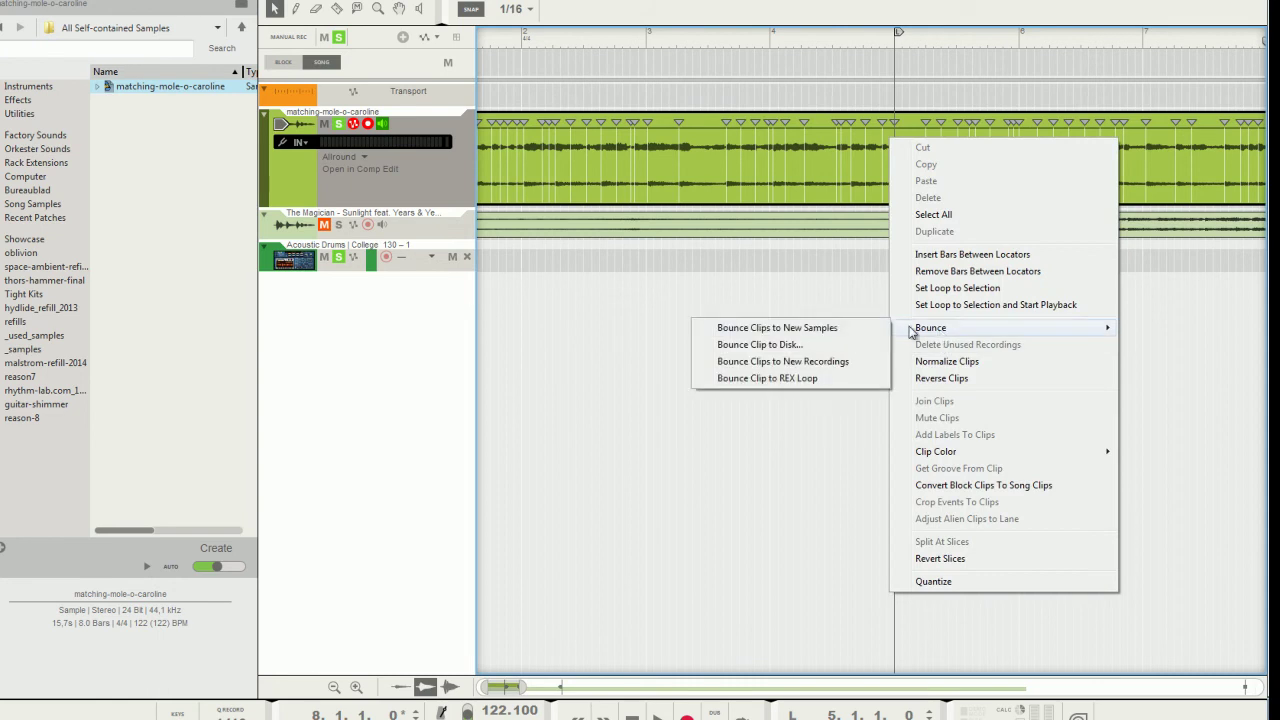
pyautogui.click(796, 379)
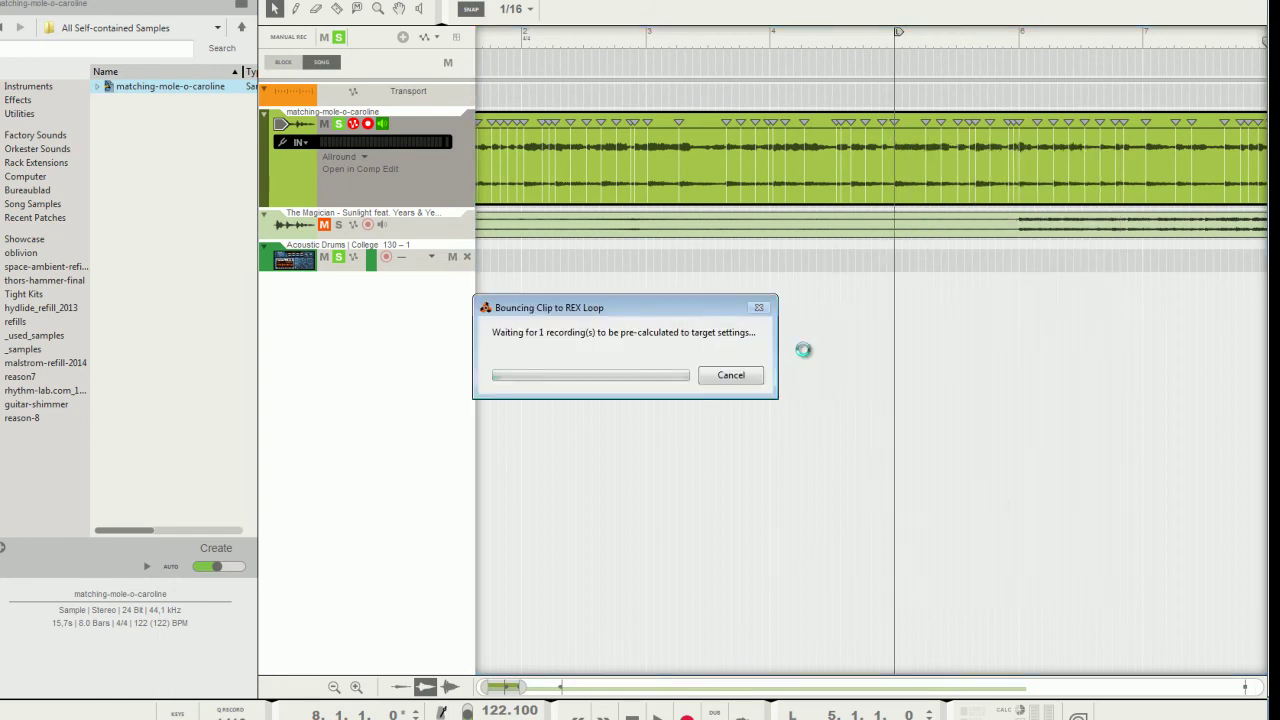
pyautogui.click(730, 376)
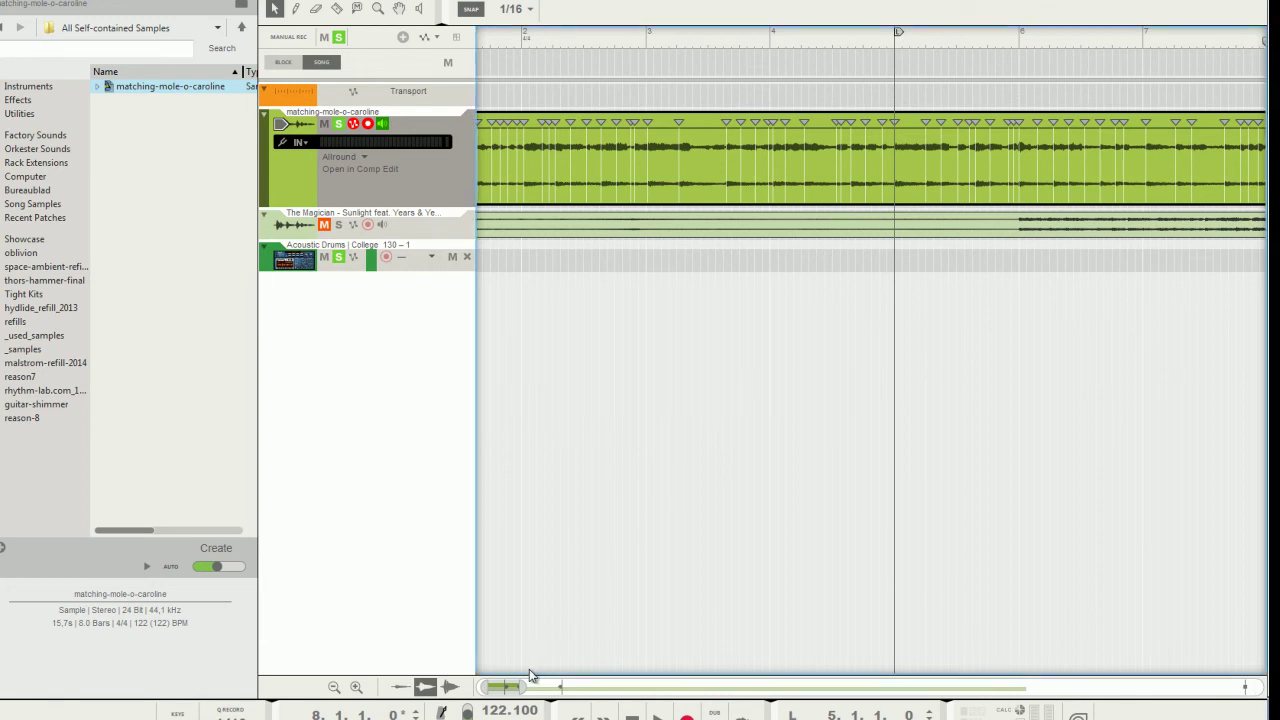
# Step: Bounce the matching-mole-o-caroline clip to a REX loop and select matching-mole-o-caroline 2 among the self-contained samples
pyautogui.moveTo(524, 687); pyautogui.dragTo(568, 687)
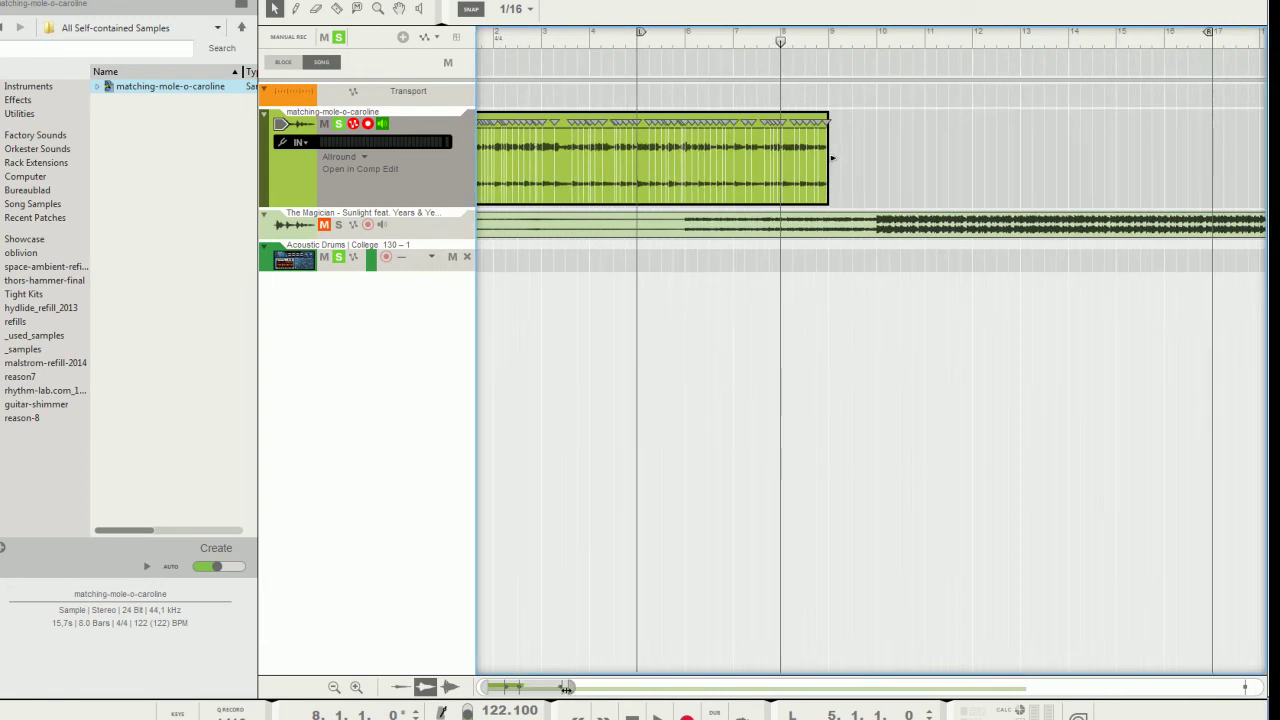
pyautogui.rightClick(658, 124)
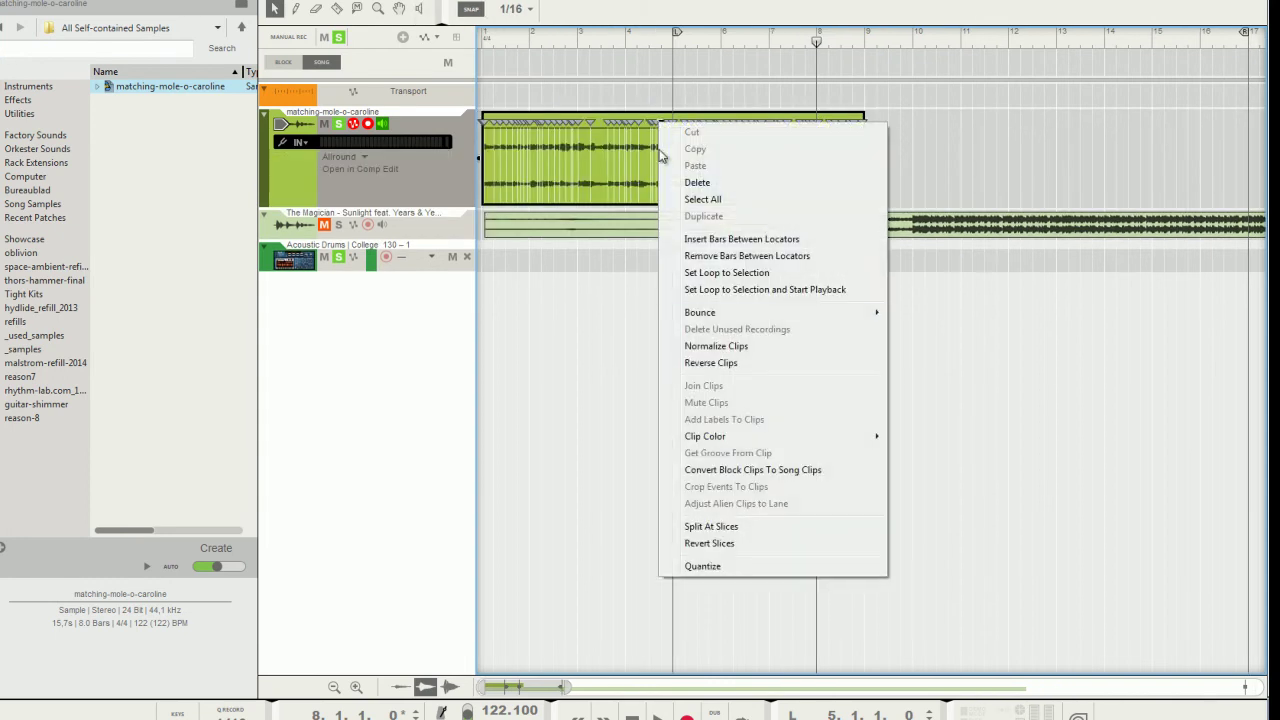
pyautogui.moveTo(706, 314)
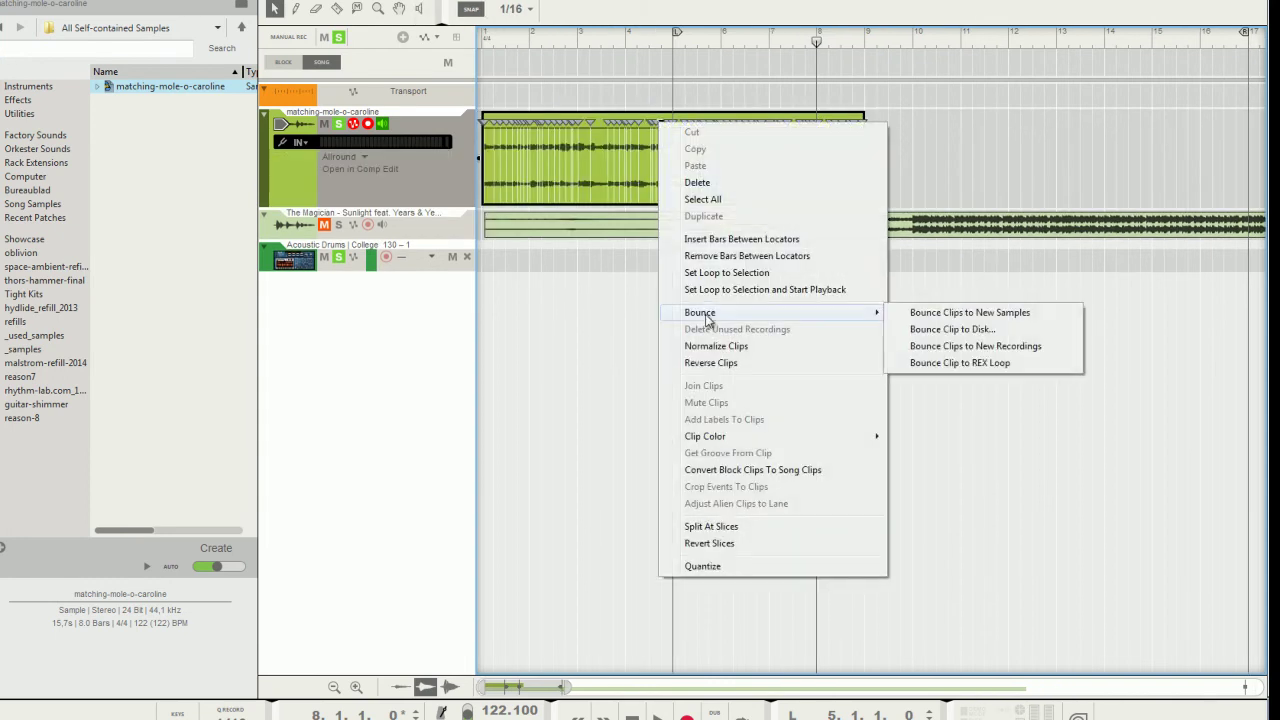
pyautogui.click(940, 362)
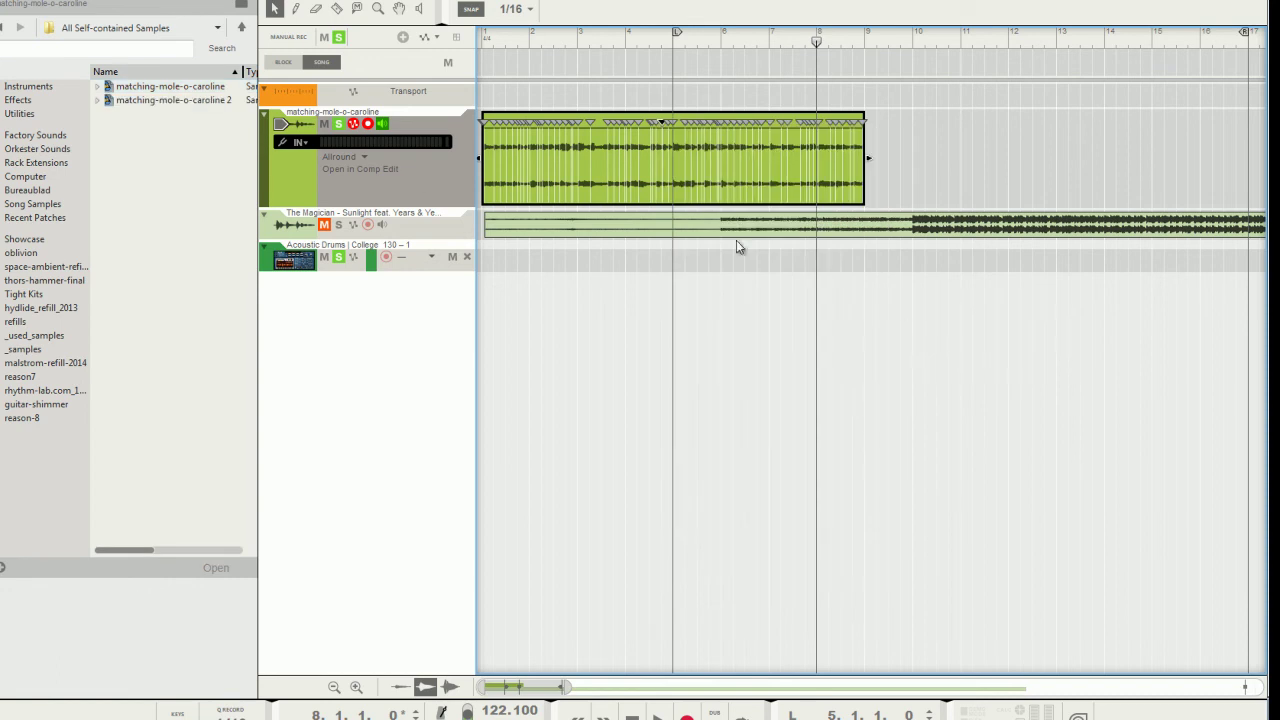
pyautogui.click(152, 101)
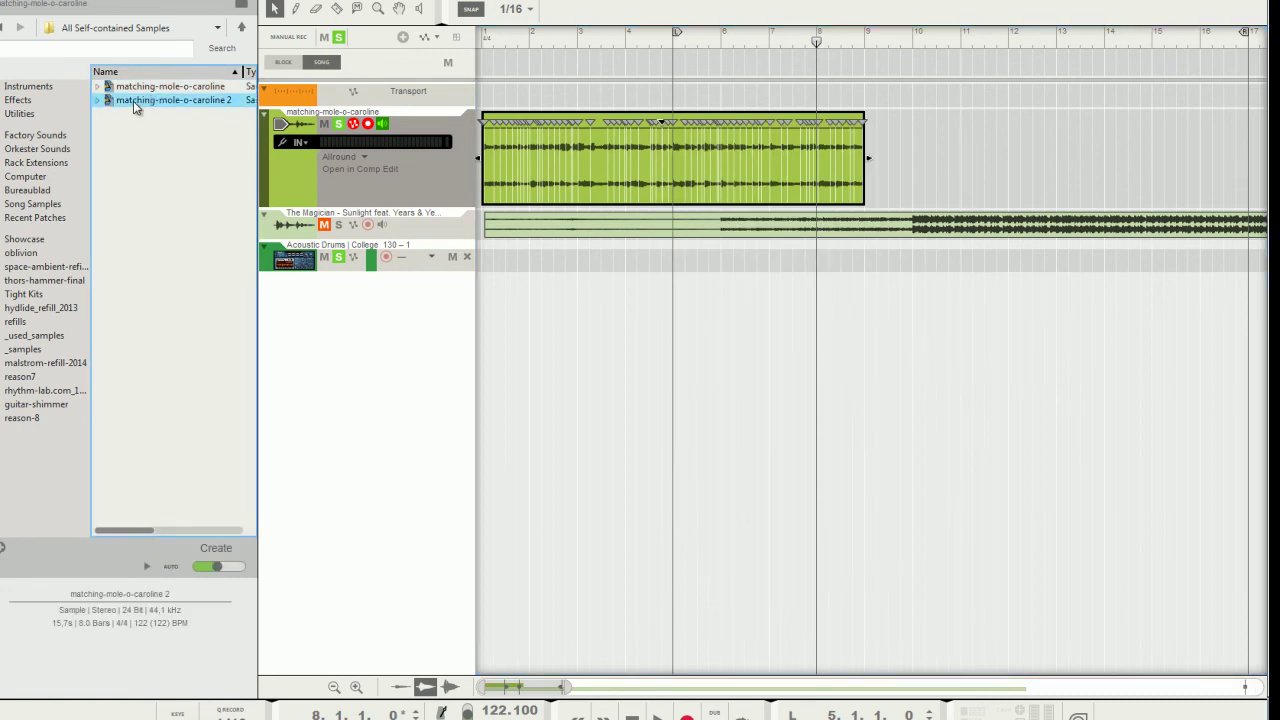
# Step: Show the matching-mole-o-caroline Dr. OctoRex in the rack, expand its programmer and copy the loop to its track
pyautogui.click(557, 103)
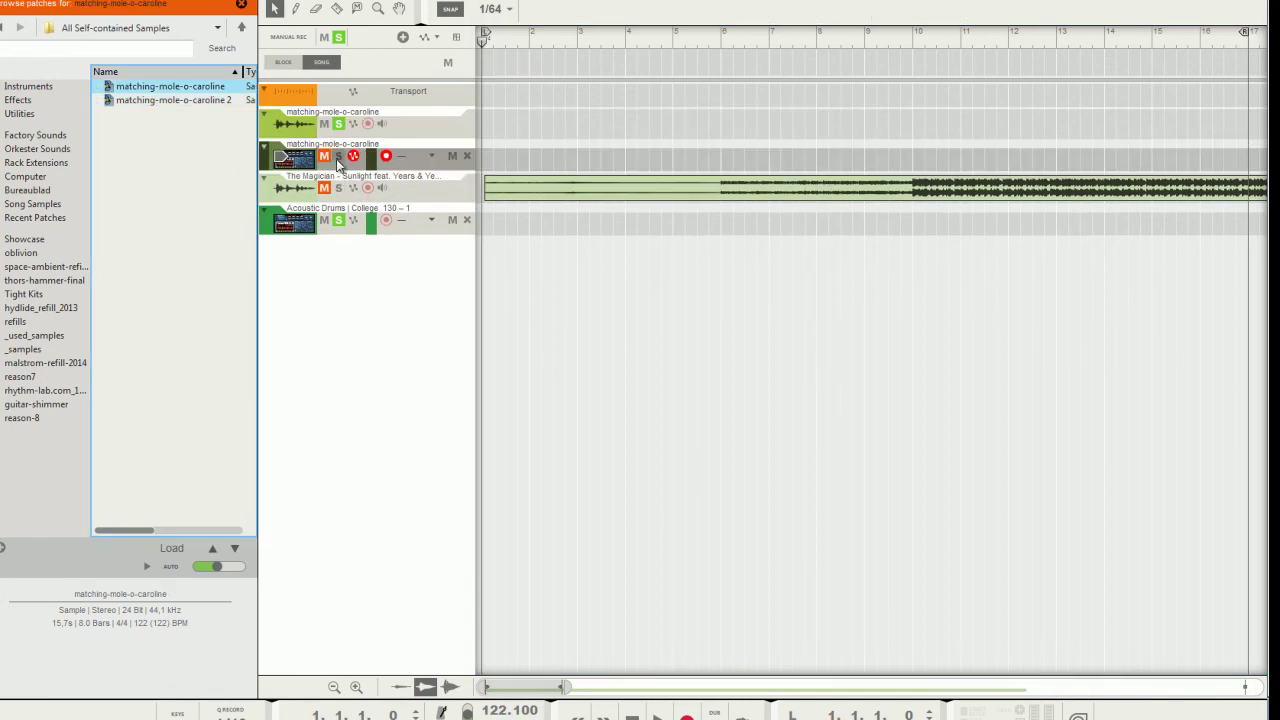
pyautogui.click(352, 150)
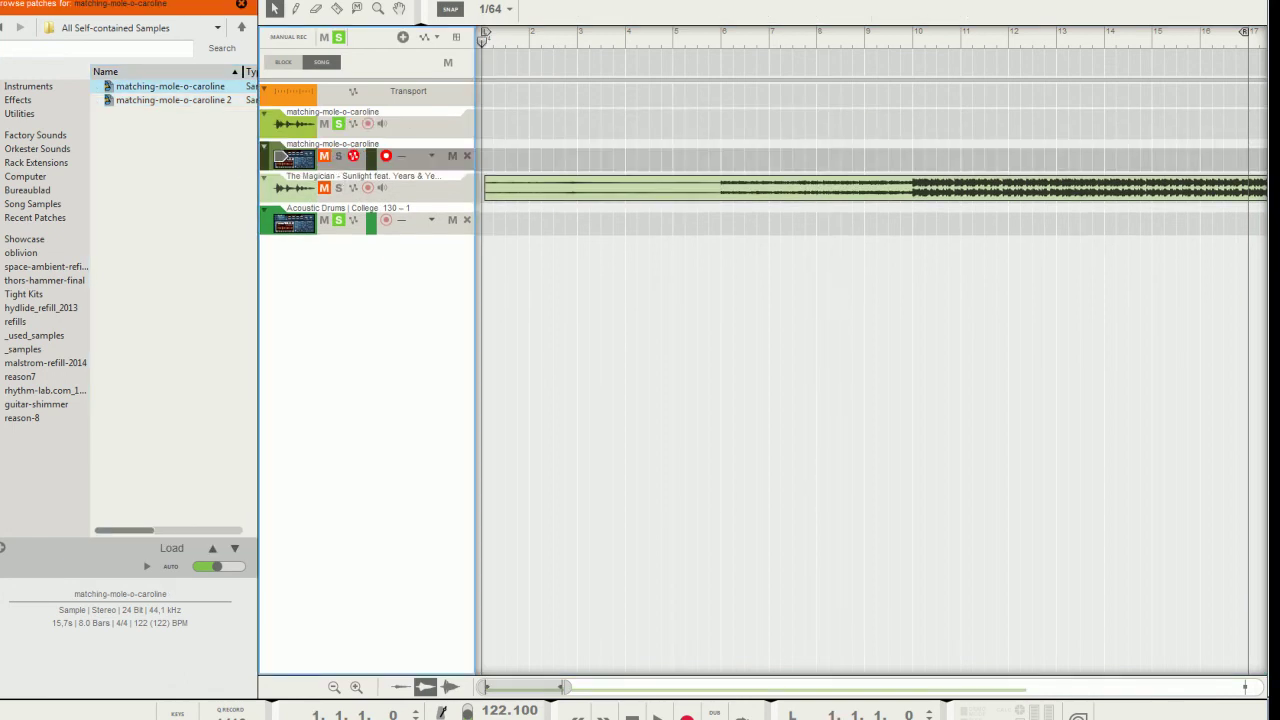
pyautogui.press('F6')
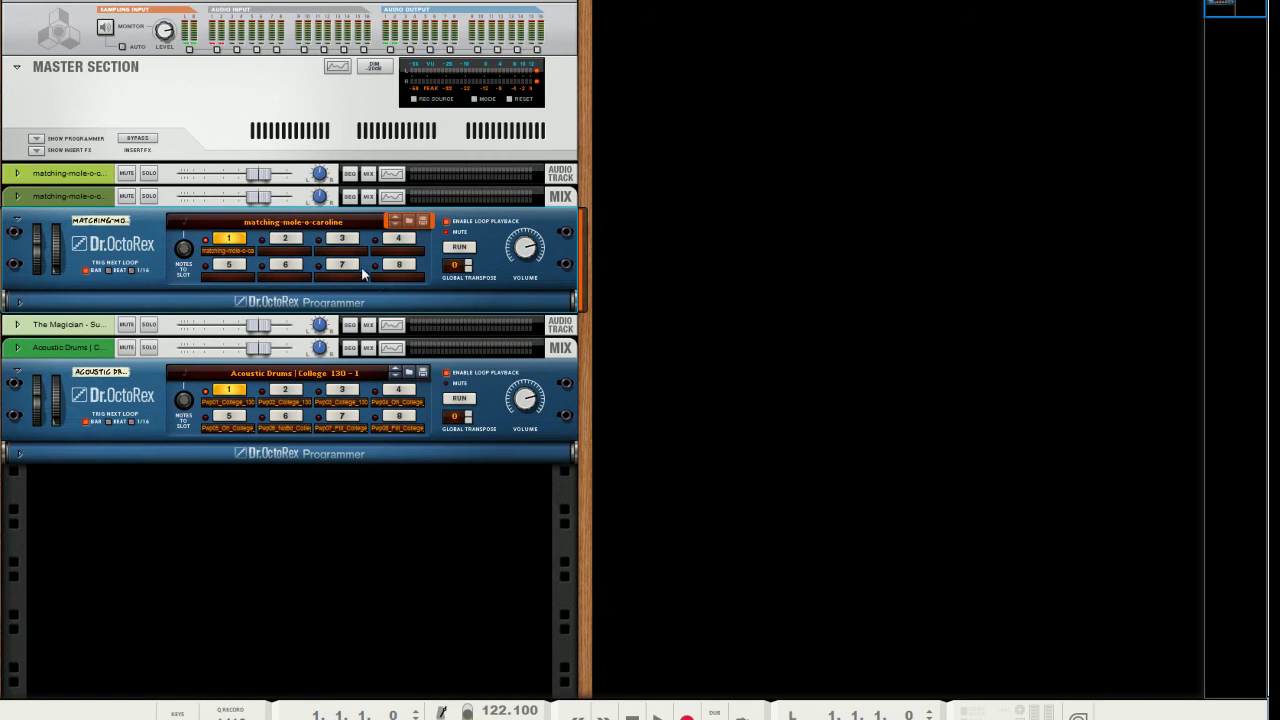
pyautogui.click(18, 303)
pyautogui.click(185, 337)
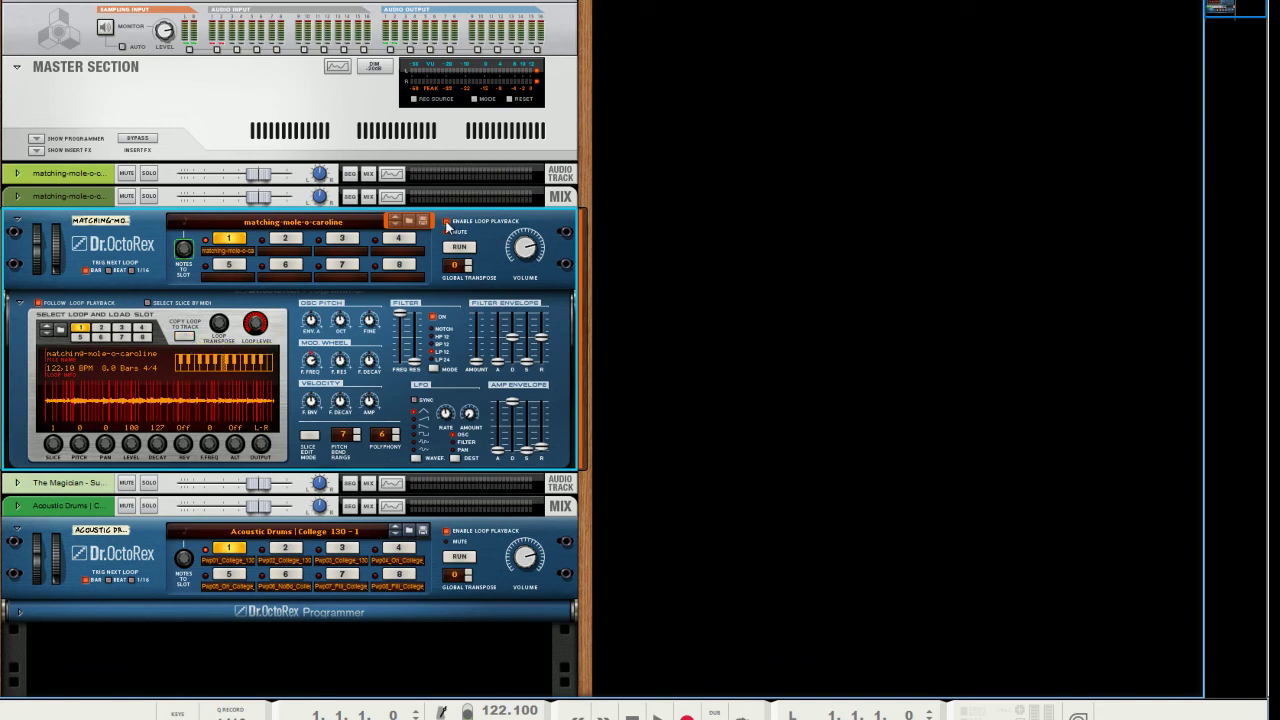
# Step: Delete the copied loop clips from the Dr. OctoRex track's upper note lane and set the right locator to bar 9
pyautogui.press('F7')
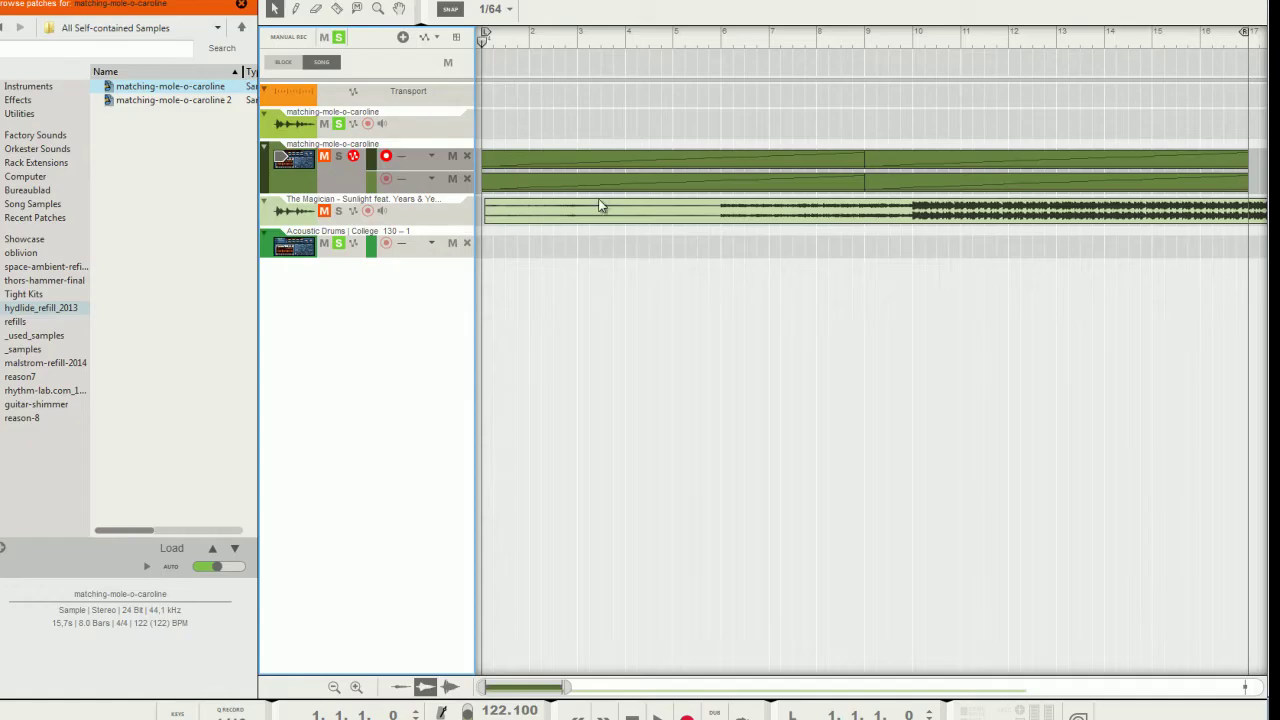
pyautogui.moveTo(1023, 109); pyautogui.dragTo(695, 164)
pyautogui.press('Delete')
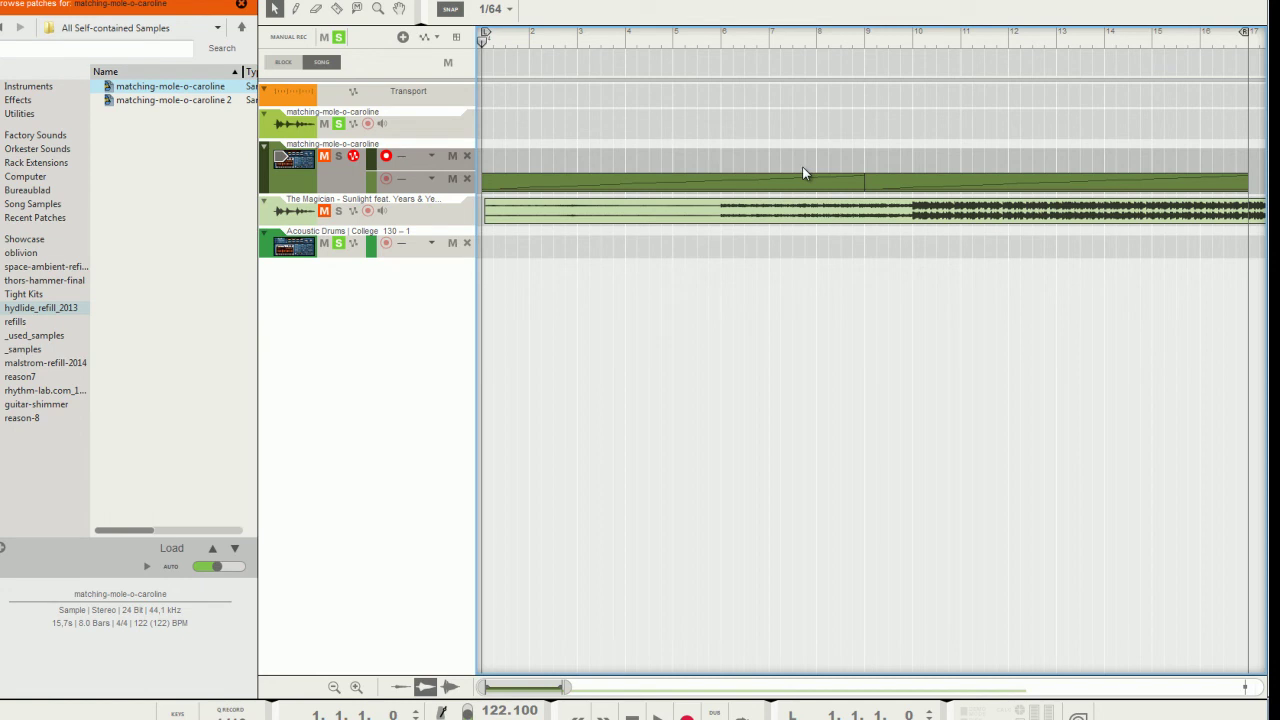
pyautogui.click(924, 213)
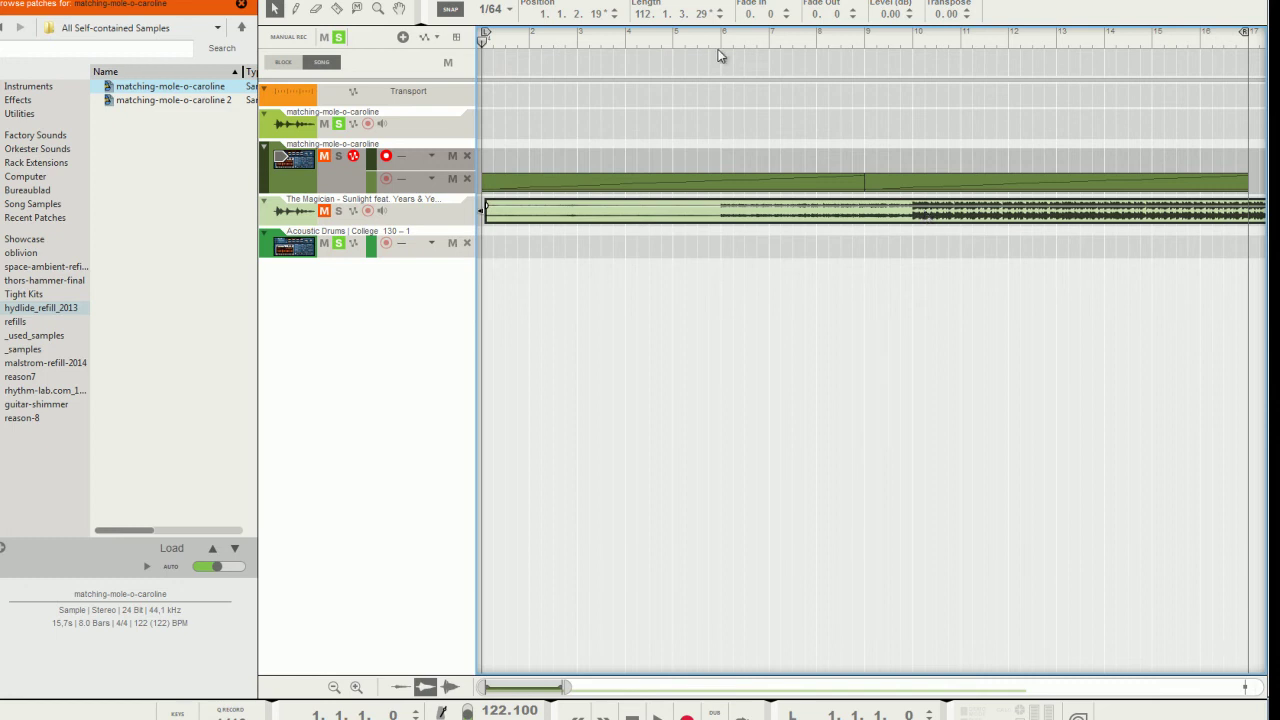
pyautogui.keyDown('alt'); pyautogui.click(869, 45); pyautogui.keyUp('alt')
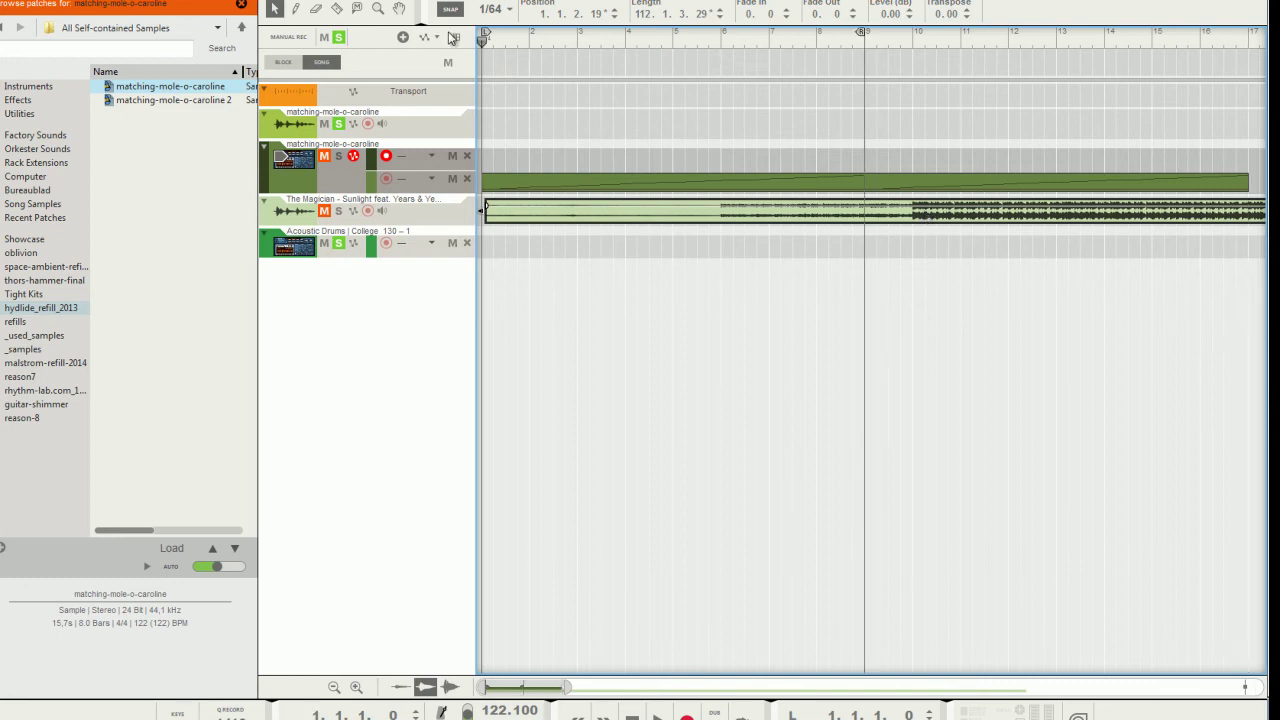
# Step: Open the first loop clip for editing, solo its Dr. OctoRex track and play it from bar 1
pyautogui.doubleClick(541, 186)
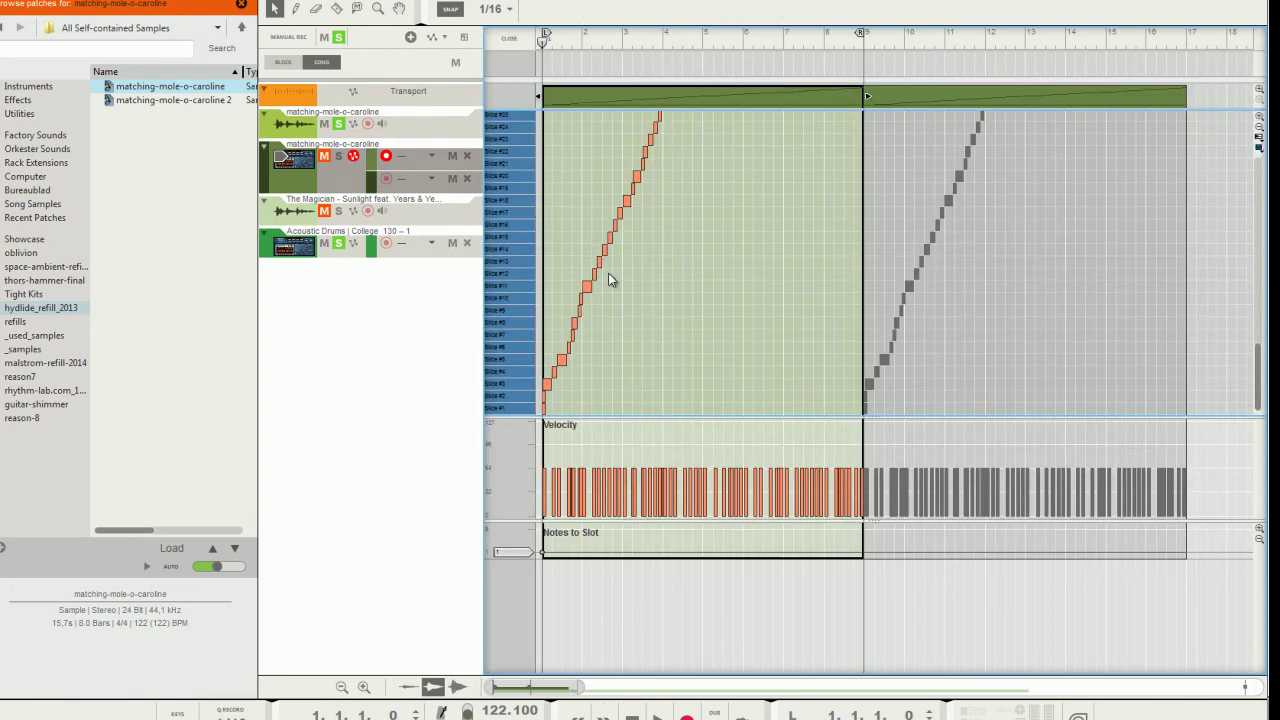
pyautogui.press('space')
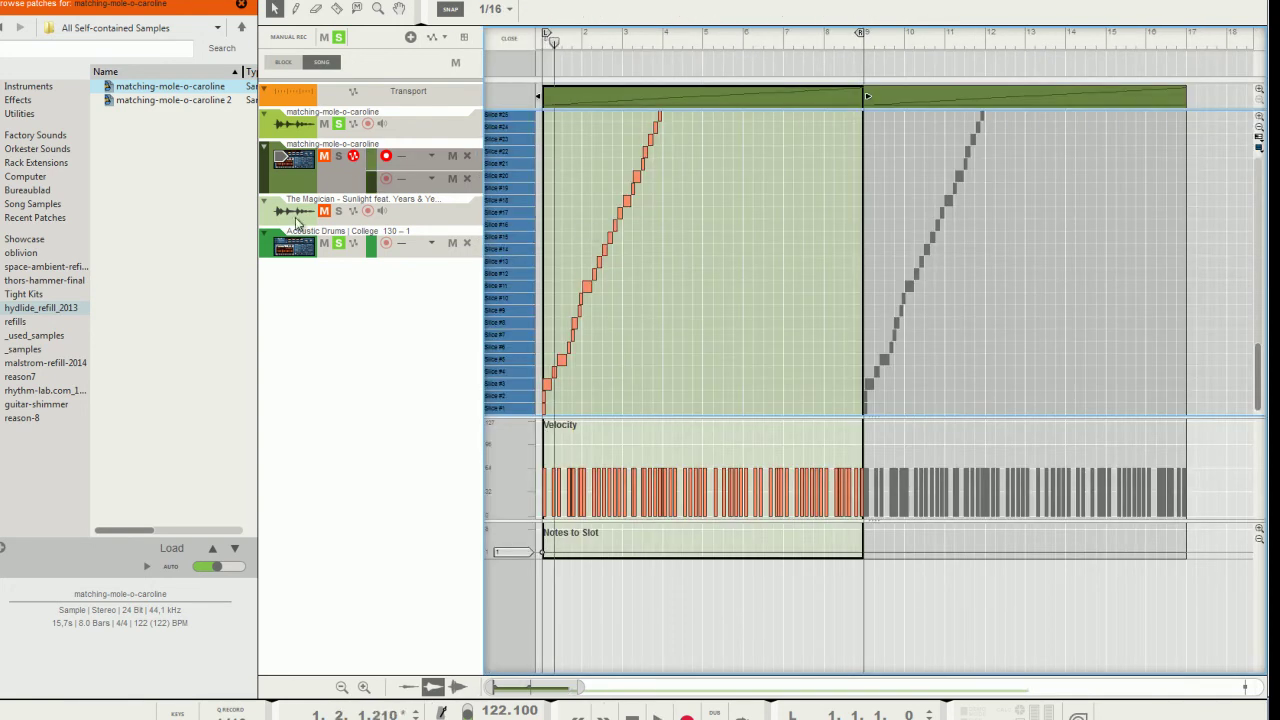
pyautogui.click(339, 156)
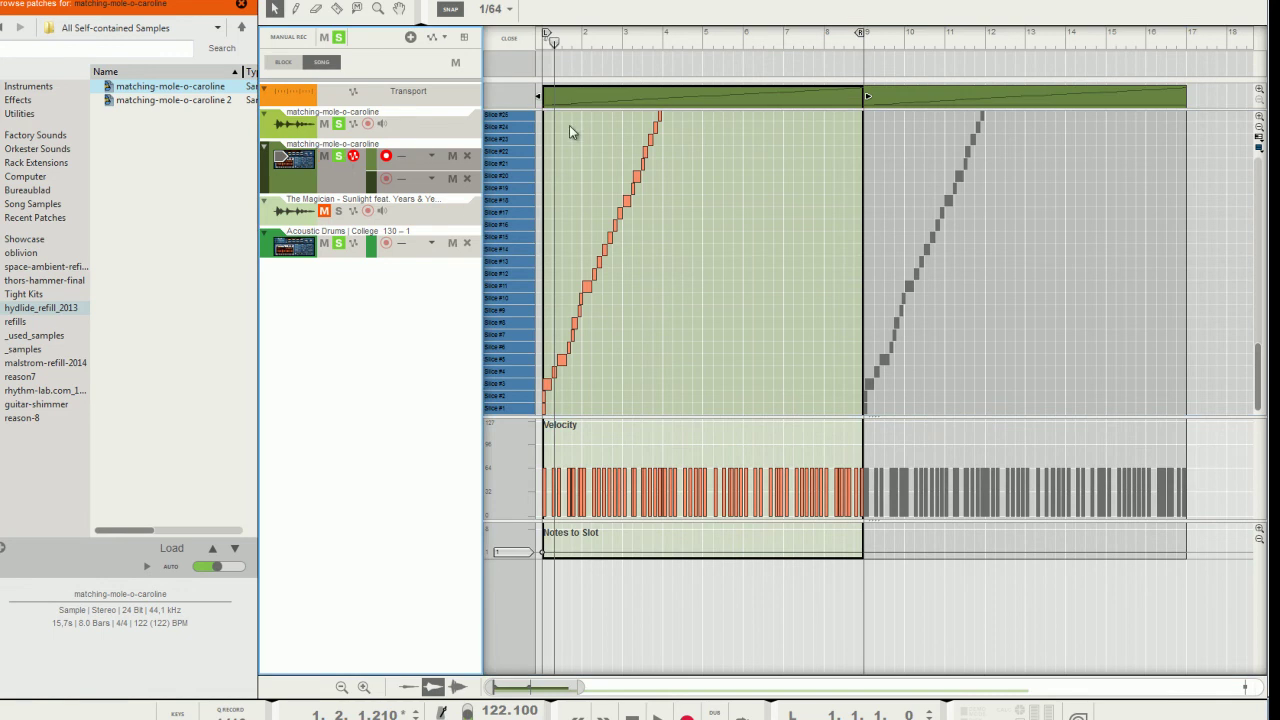
pyautogui.click(541, 42)
pyautogui.click(509, 40)
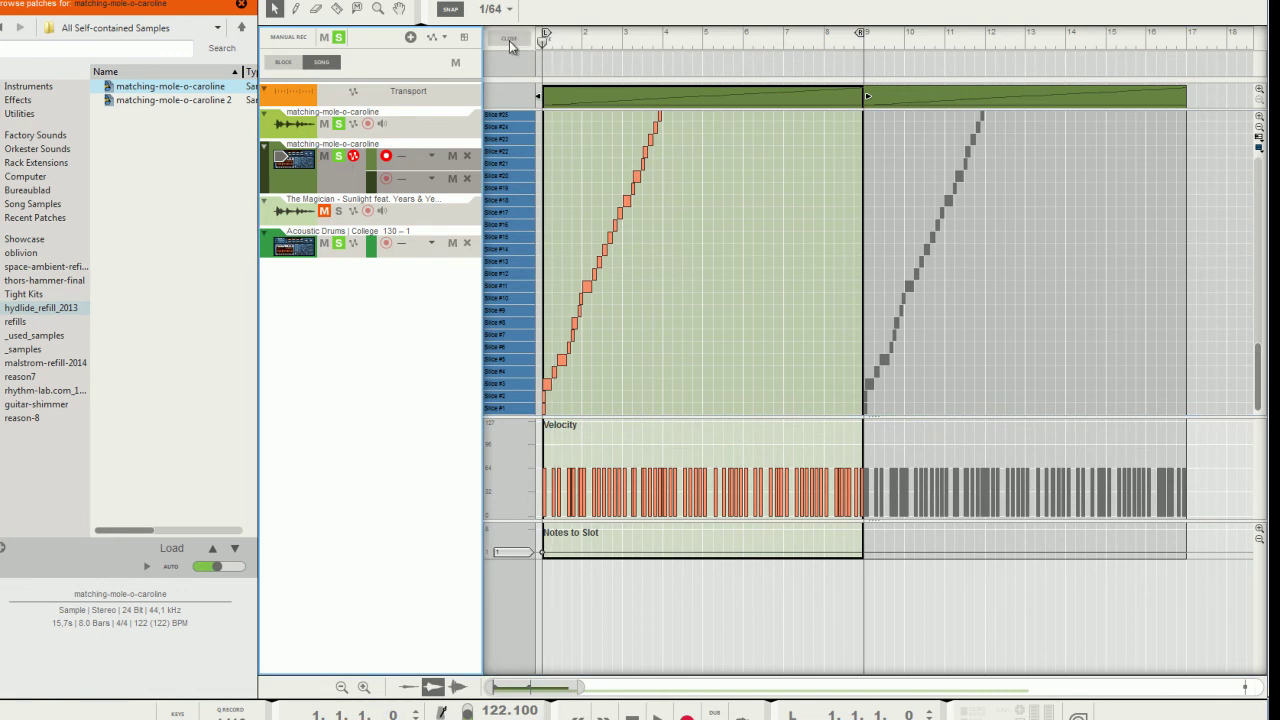
pyautogui.press('space')
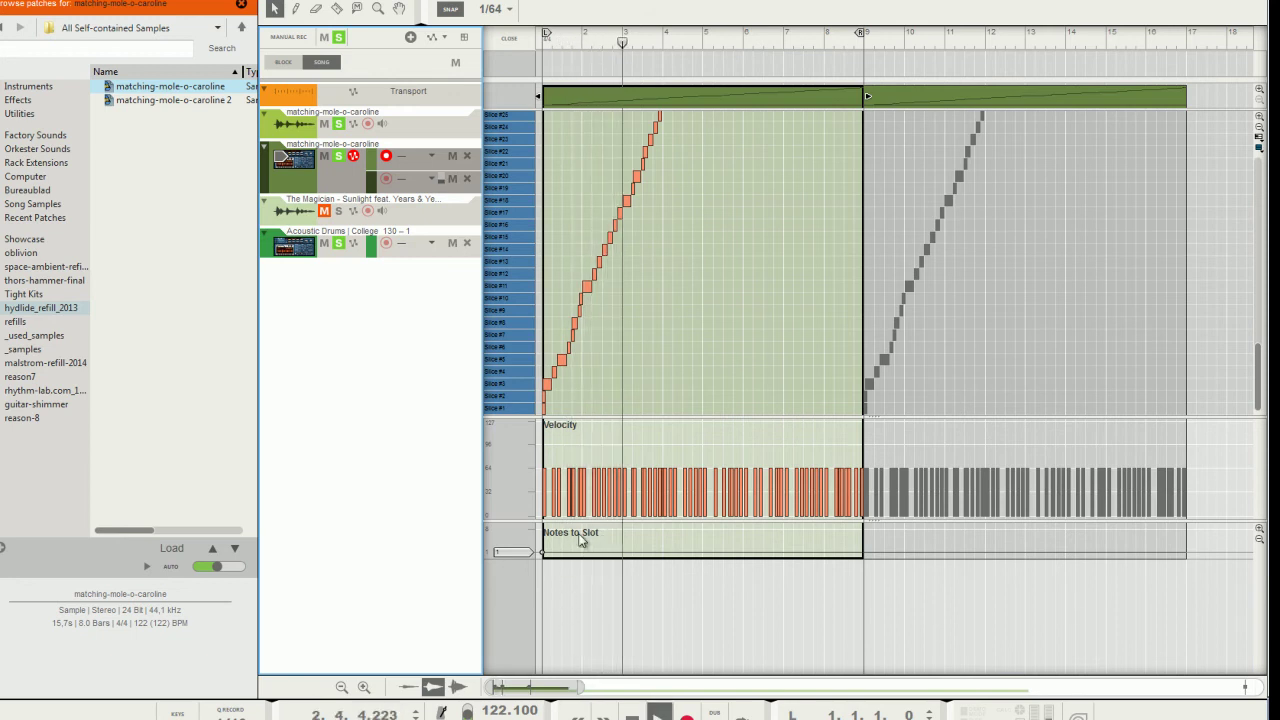
# Step: Look over the clip's slice notes and replay the first bar
pyautogui.scroll(3, 663, 363)
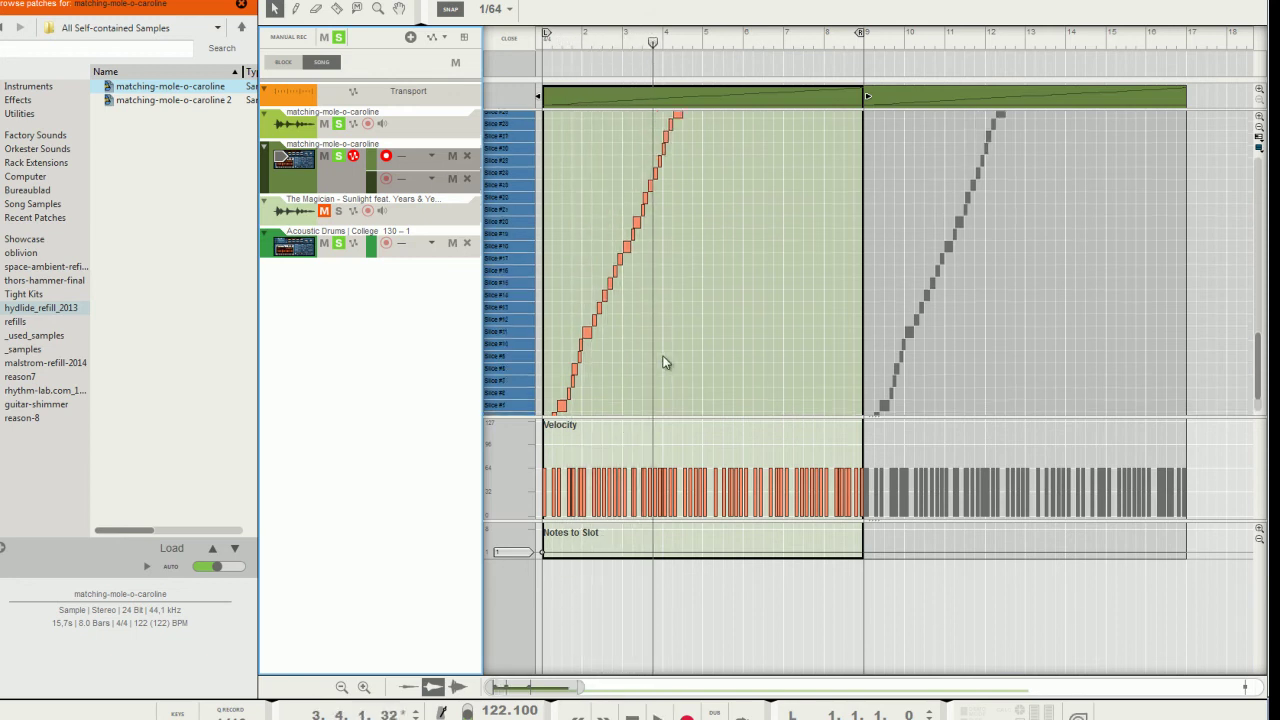
pyautogui.scroll(-3, 663, 363)
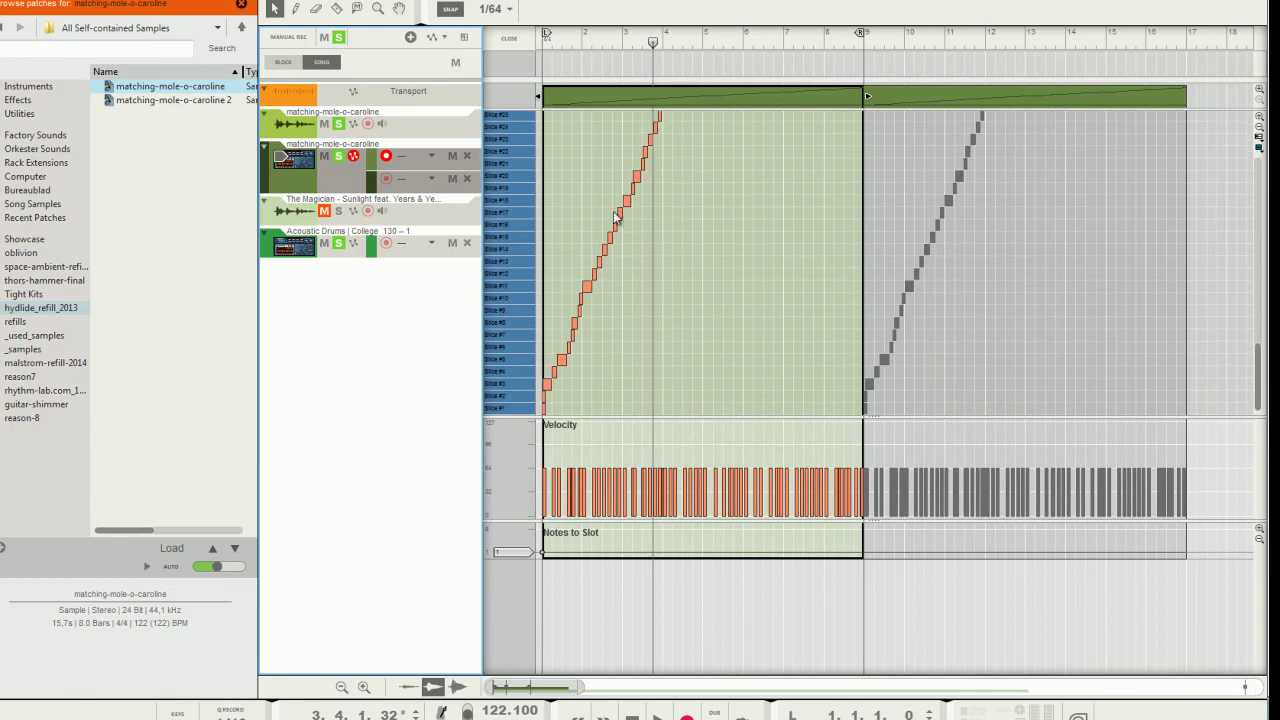
pyautogui.click(545, 43)
pyautogui.press('space')
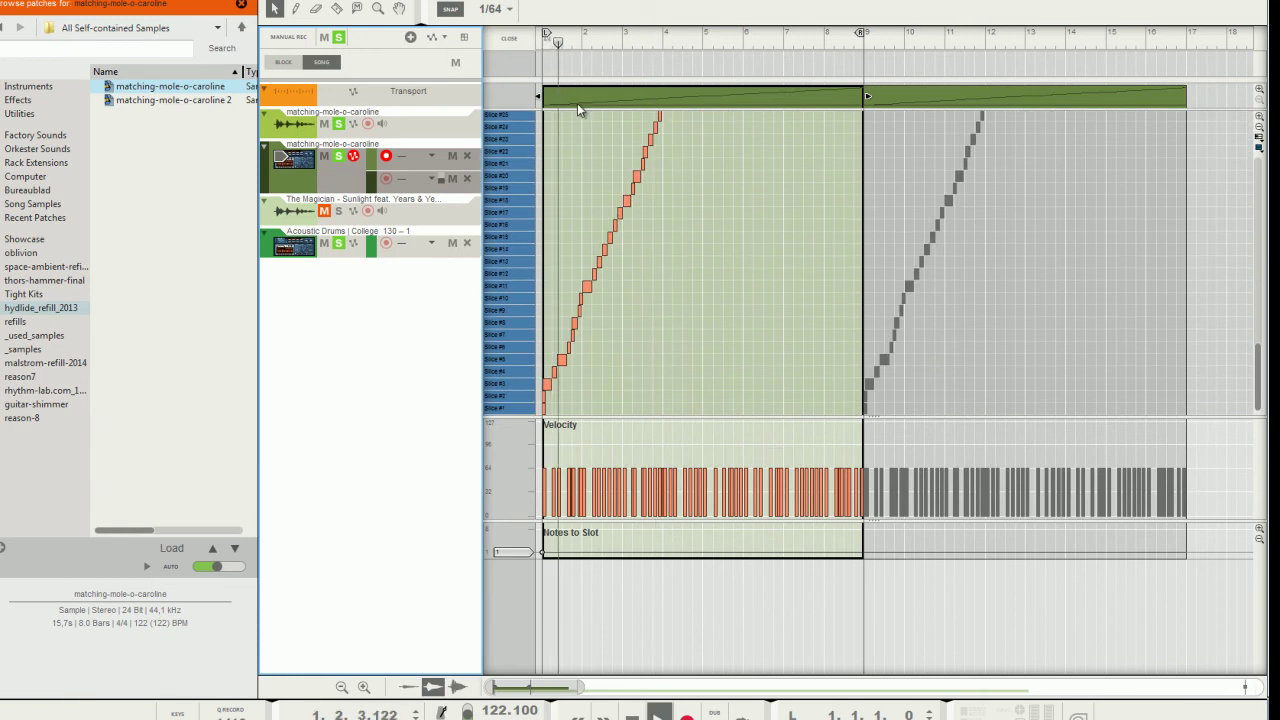
pyautogui.press('space')
# Step: Delete the slice 8 to 16 notes from the first loop clip and select the slice 1 to 7 notes
pyautogui.moveTo(556, 257); pyautogui.dragTo(595, 331)
pyautogui.press('Delete')
pyautogui.moveTo(603, 248); pyautogui.dragTo(548, 416)
pyautogui.press('Delete')
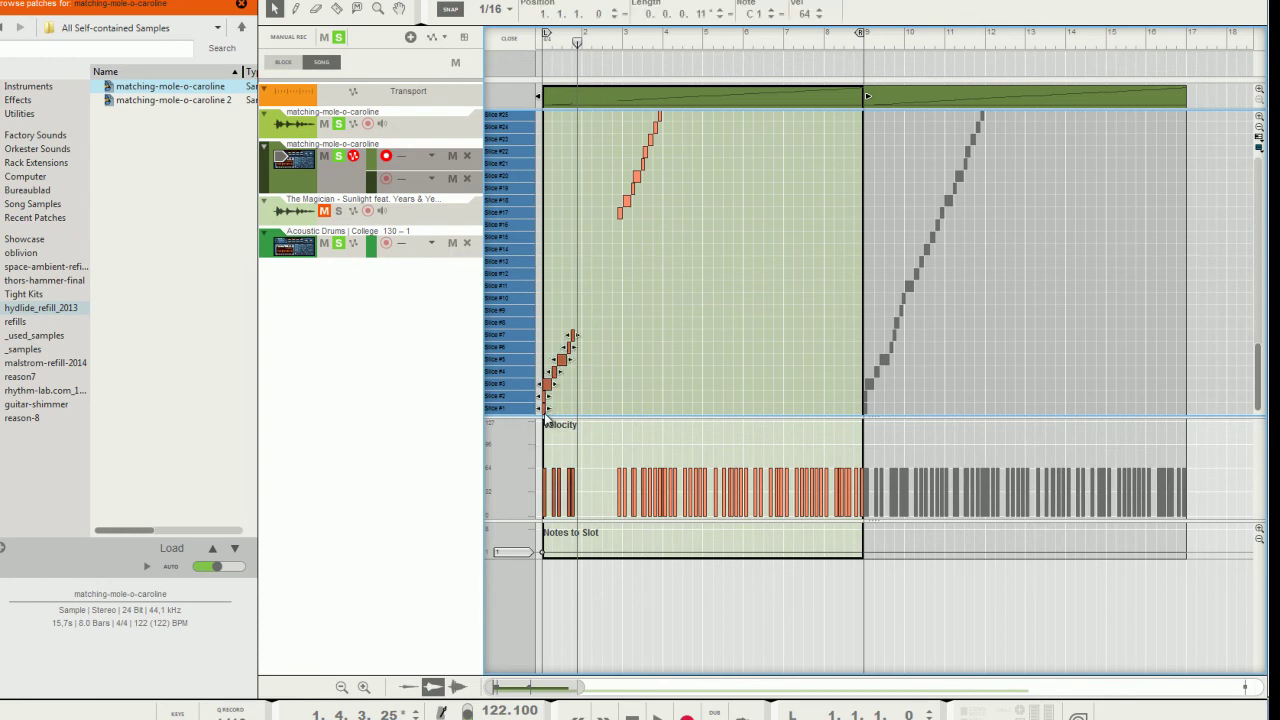
# Step: Copy the slice 1 to 7 notes to the start of bar 2 and play the clip from bar 1
pyautogui.moveTo(546, 412); pyautogui.dragTo(587, 420)
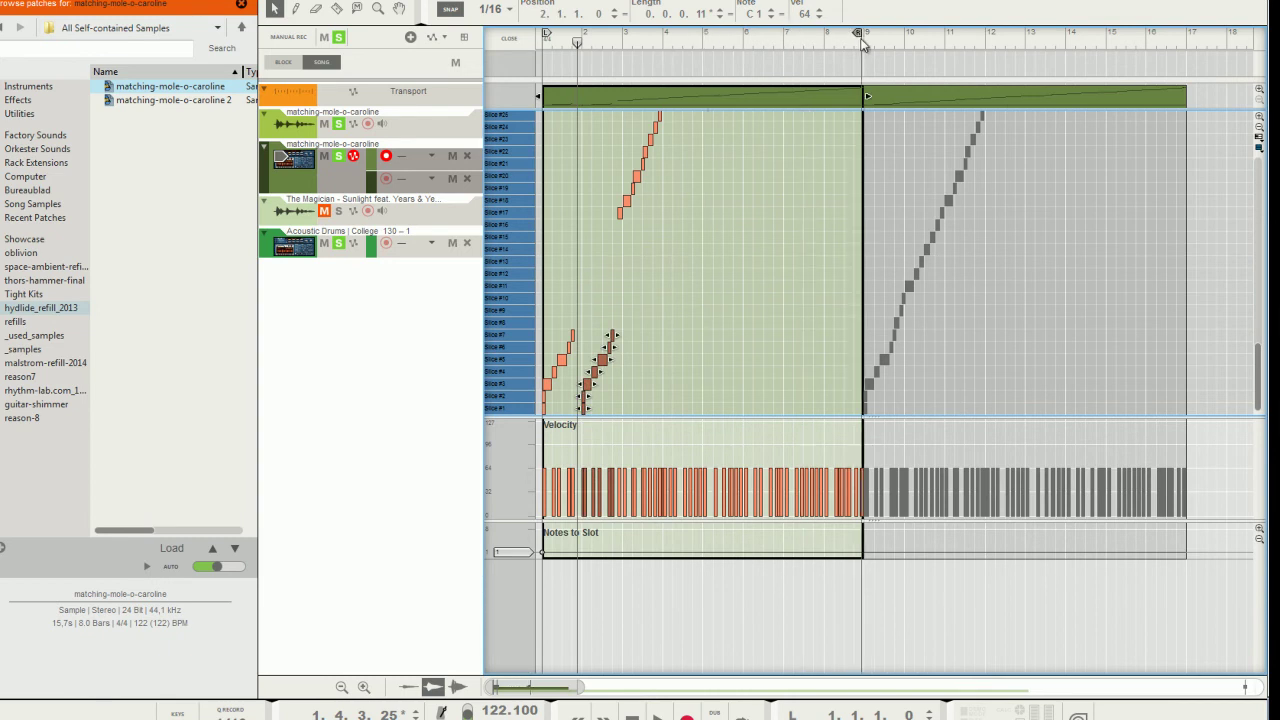
pyautogui.moveTo(660, 44); pyautogui.dragTo(539, 48)
pyautogui.press('space')
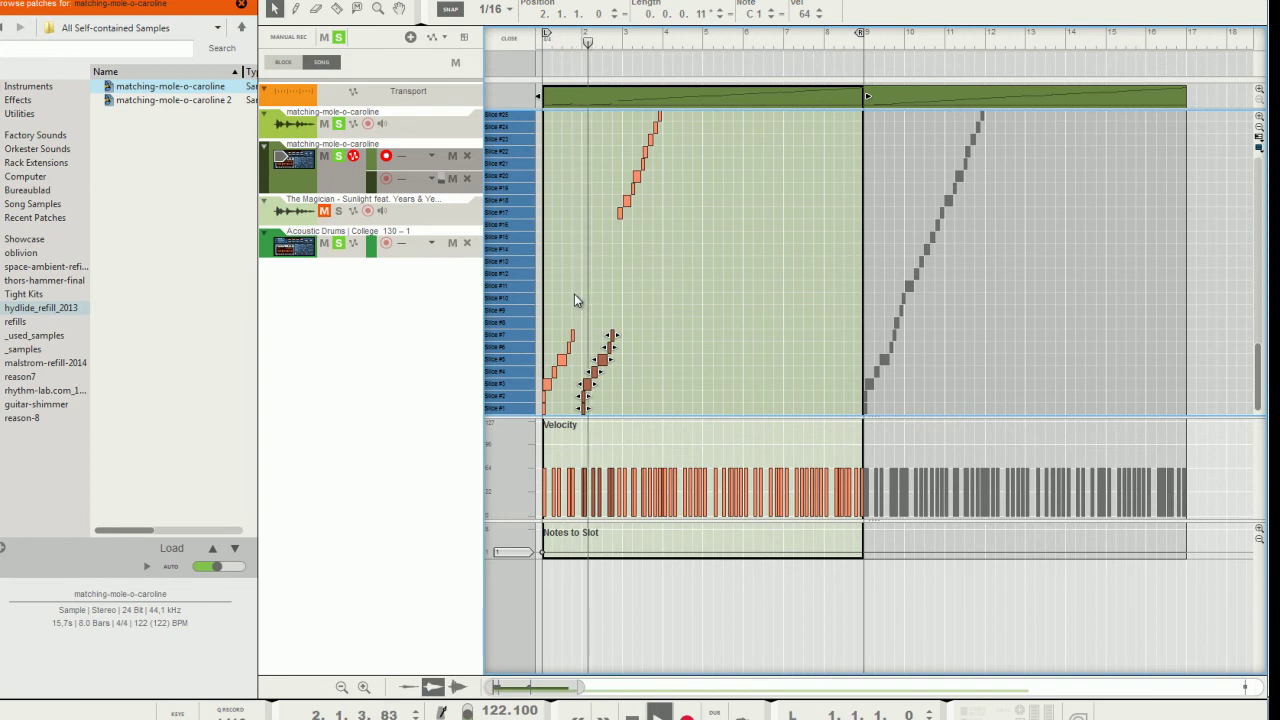
# Step: Copy the slice 1 to 5 notes to the start of bar 3 and place another copy right after them
pyautogui.scroll(3, 643, 292)
pyautogui.scroll(2, 643, 292)
pyautogui.moveTo(920, 124); pyautogui.dragTo(595, 374)
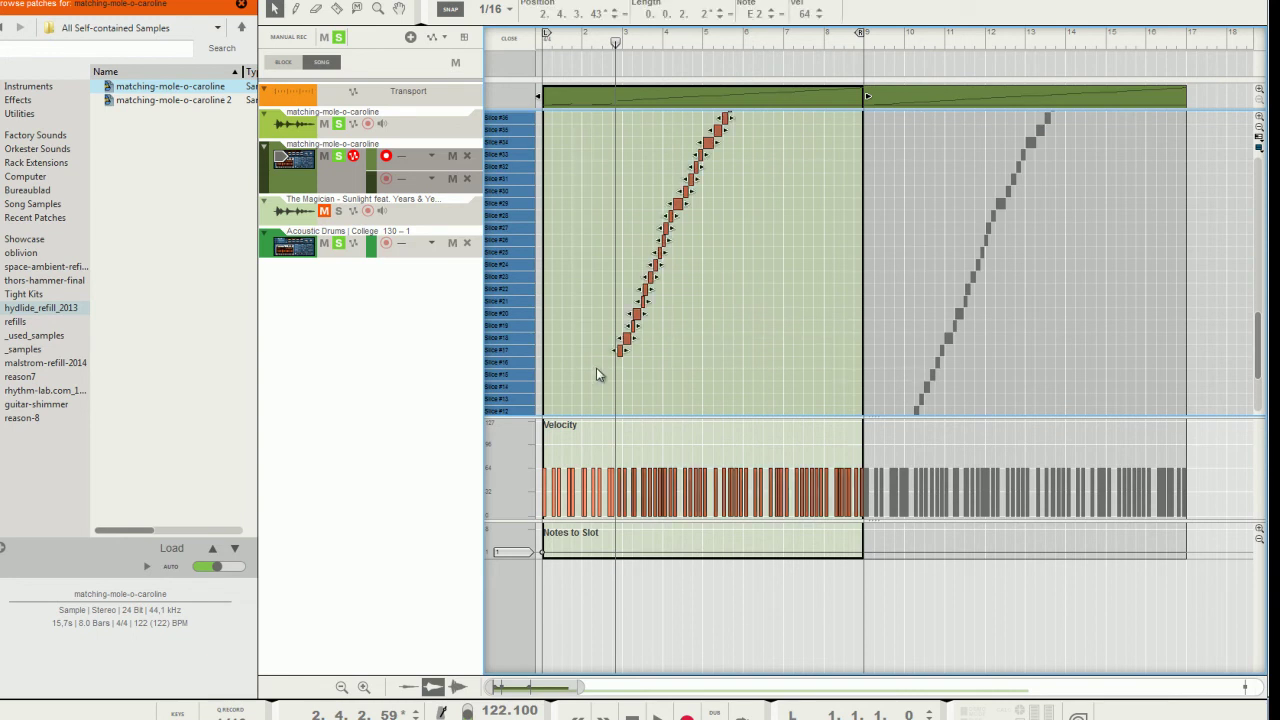
pyautogui.scroll(-4, 598, 369)
pyautogui.moveTo(602, 345); pyautogui.dragTo(623, 419)
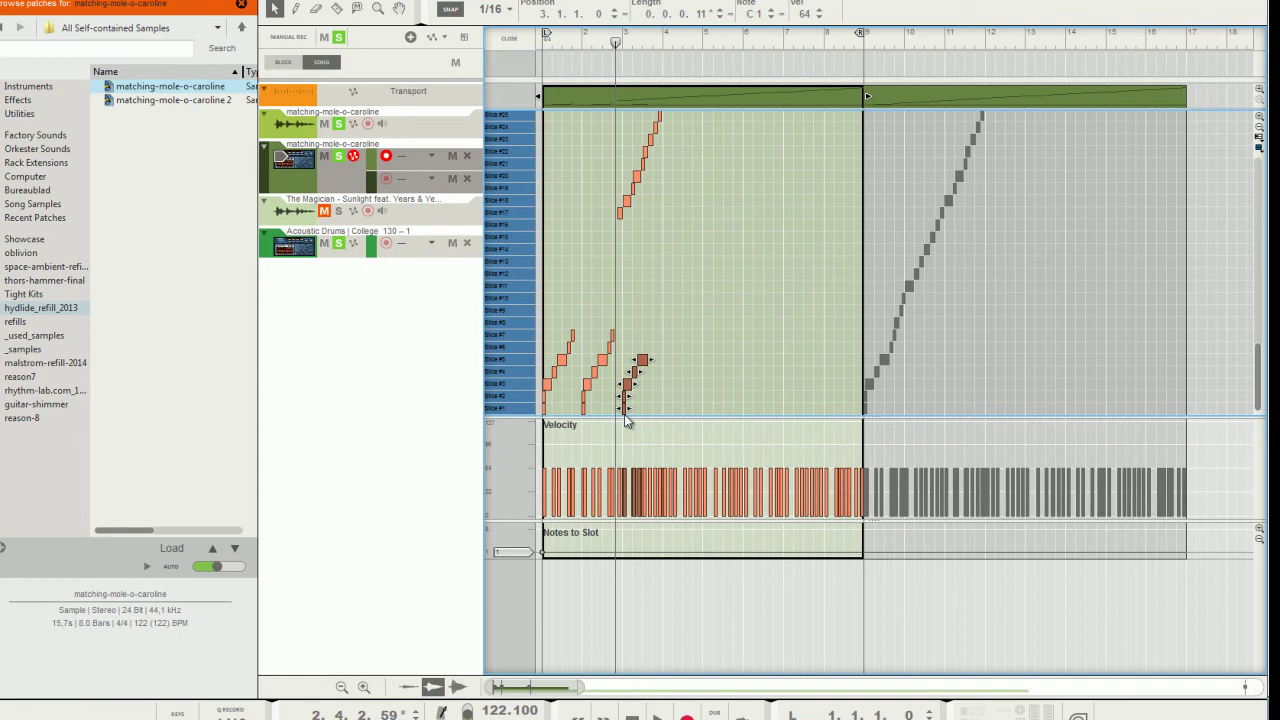
pyautogui.moveTo(625, 412); pyautogui.dragTo(650, 418)
# Step: Audition slice 3, then delete the copied slice 1 and 2 notes and the first slice 3 note in bar 3
pyautogui.click(655, 411)
pyautogui.click(523, 384)
pyautogui.click(524, 383)
pyautogui.moveTo(663, 398); pyautogui.dragTo(618, 419)
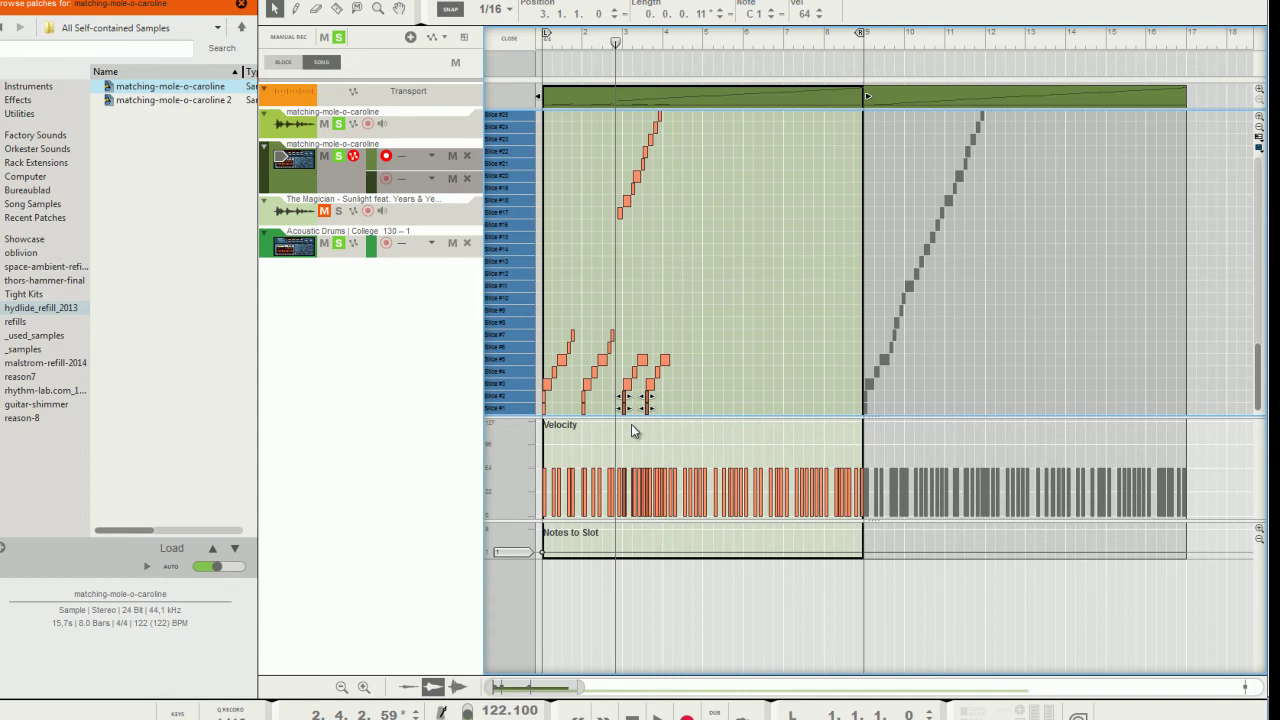
pyautogui.press('Delete')
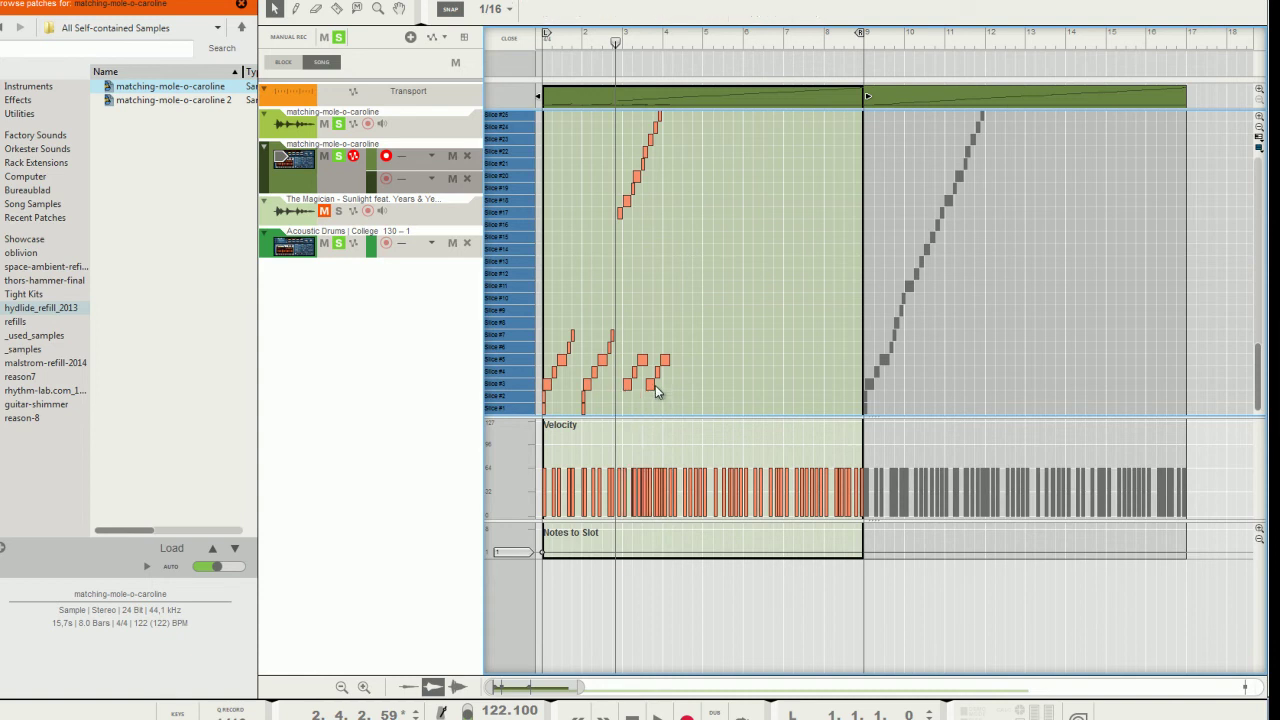
pyautogui.click(625, 388)
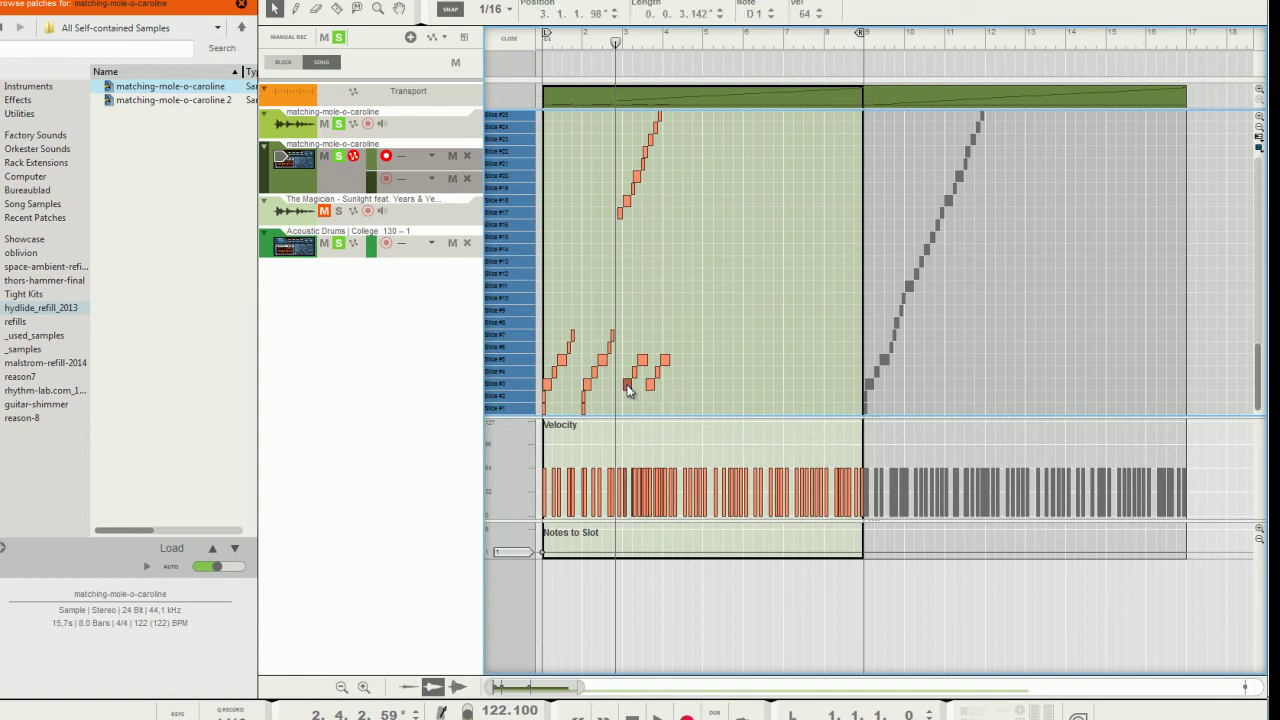
pyautogui.press('Delete')
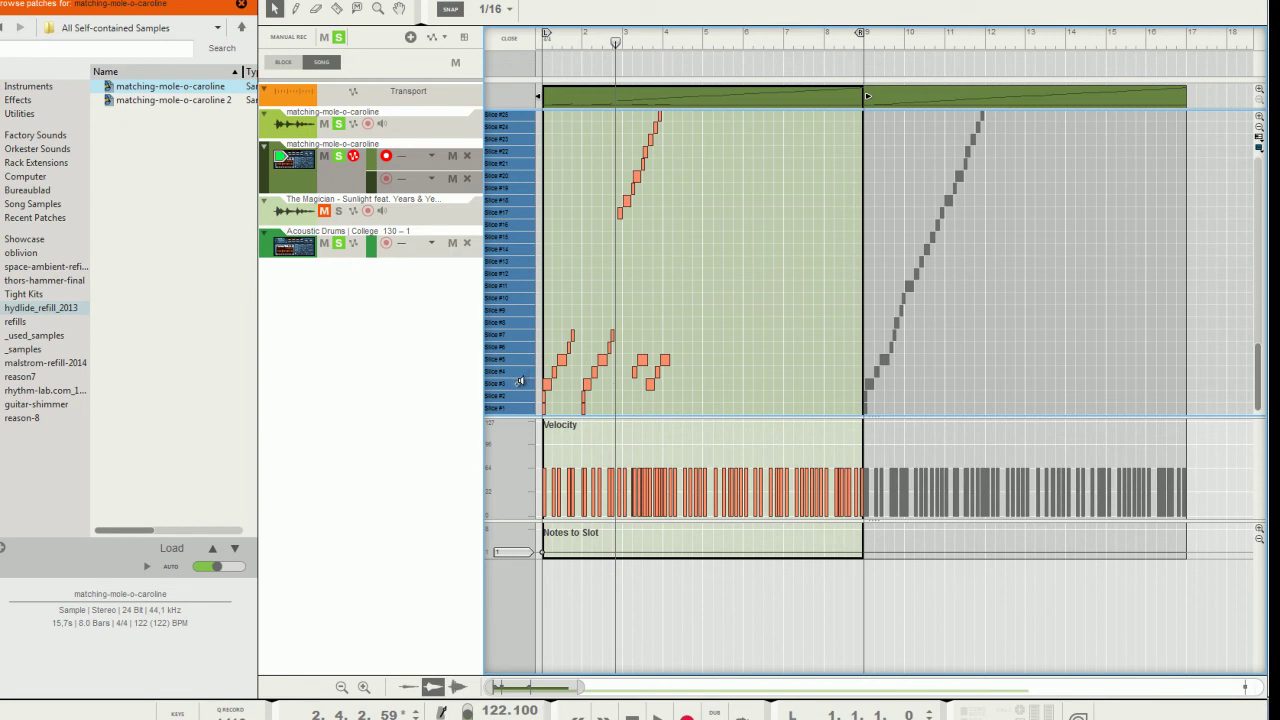
# Step: Draw a slice 3 note at the start of bar 3, lengthen it to about two beats and delete the other copied notes there
pyautogui.press('w')
pyautogui.click(623, 385)
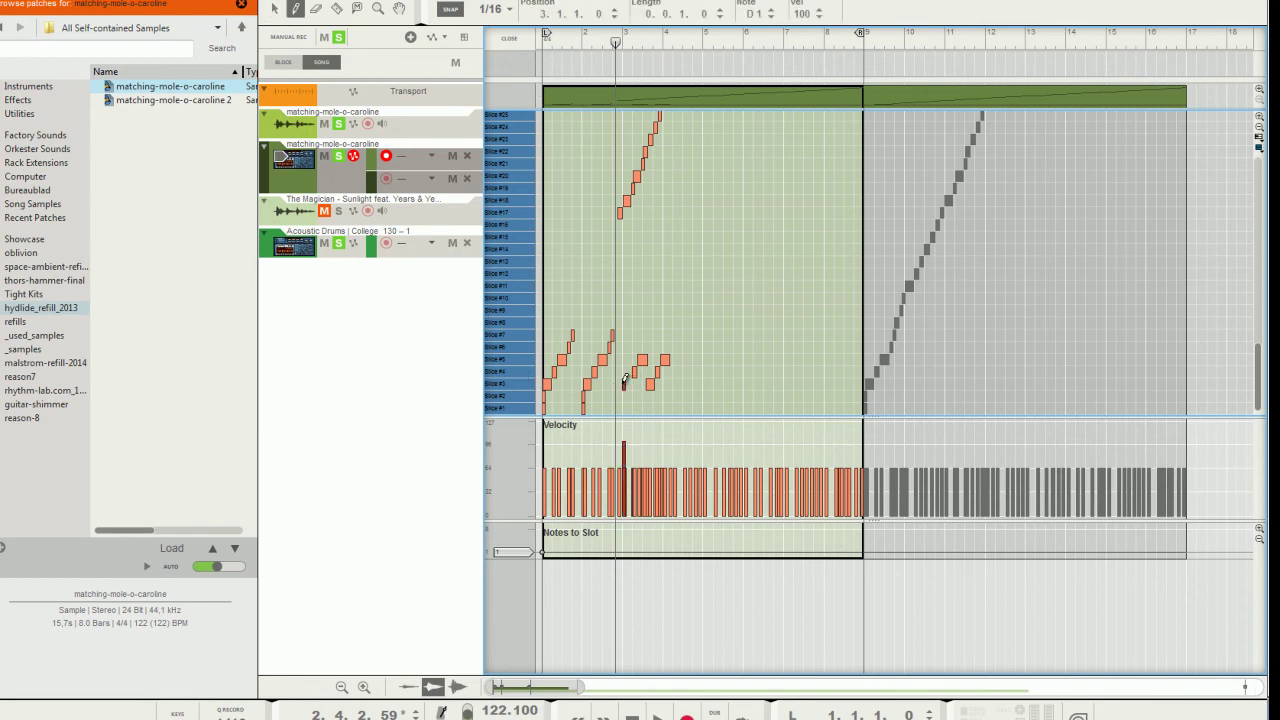
pyautogui.press('q')
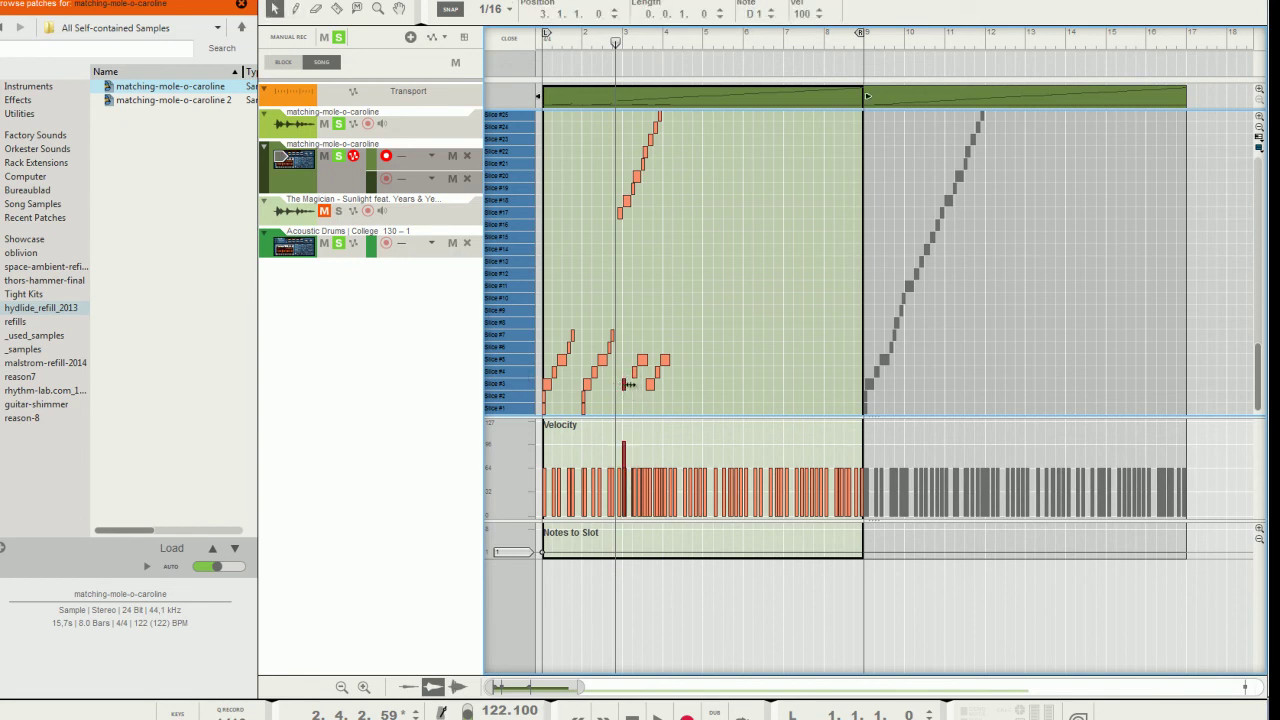
pyautogui.moveTo(686, 341); pyautogui.dragTo(640, 396)
pyautogui.press('Delete')
# Step: Draw a second slice 3 note in bar 3 at position 3.2.4.0 with a length of two beats
pyautogui.click(650, 400)
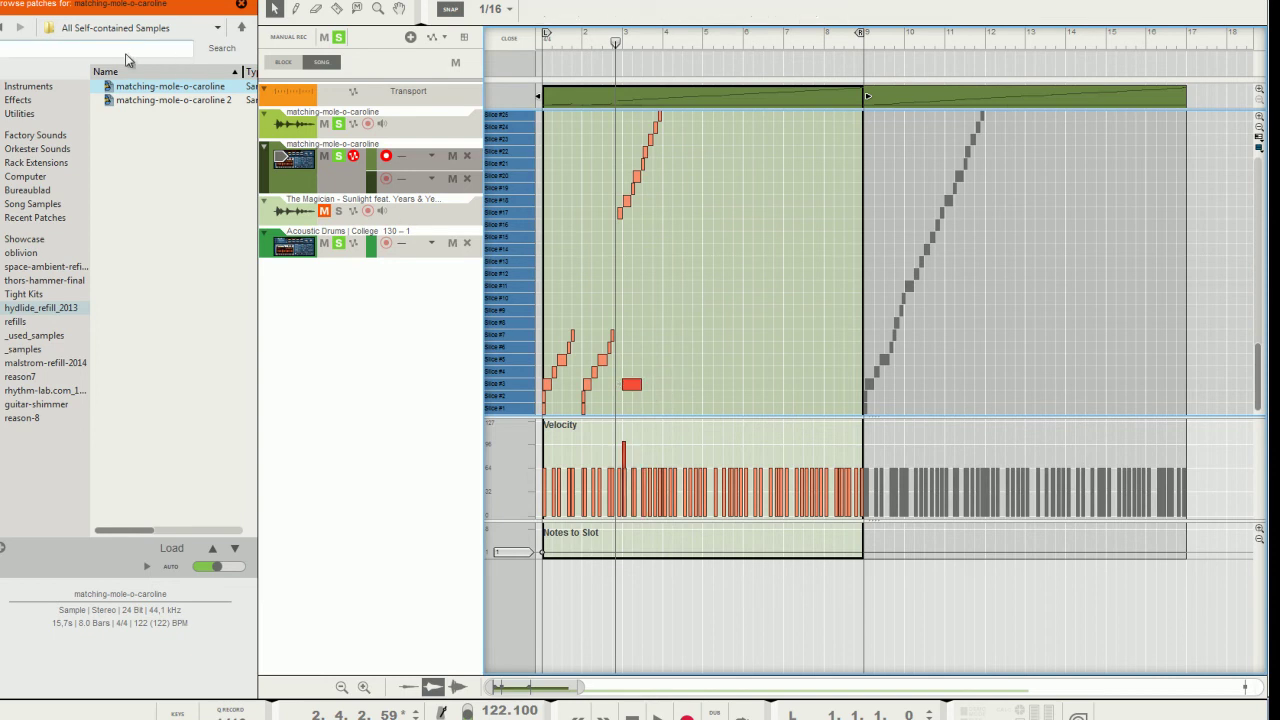
pyautogui.click(296, 9)
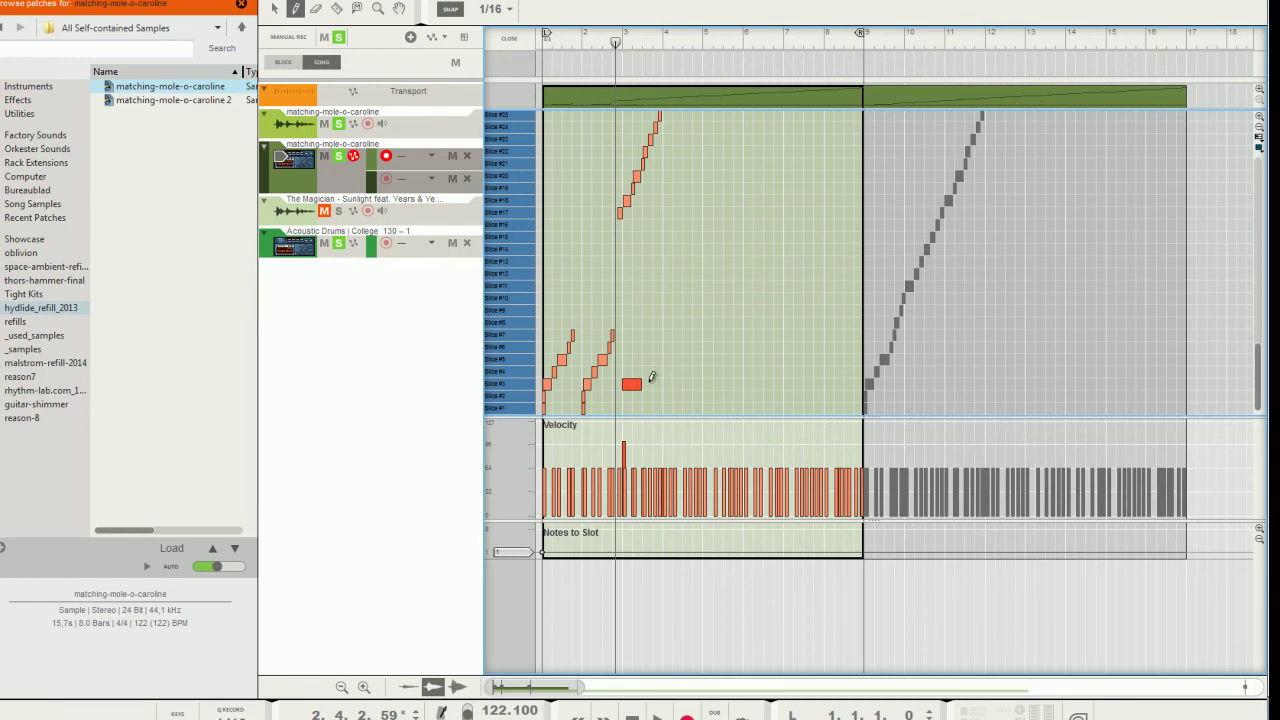
pyautogui.moveTo(648, 384); pyautogui.dragTo(658, 384)
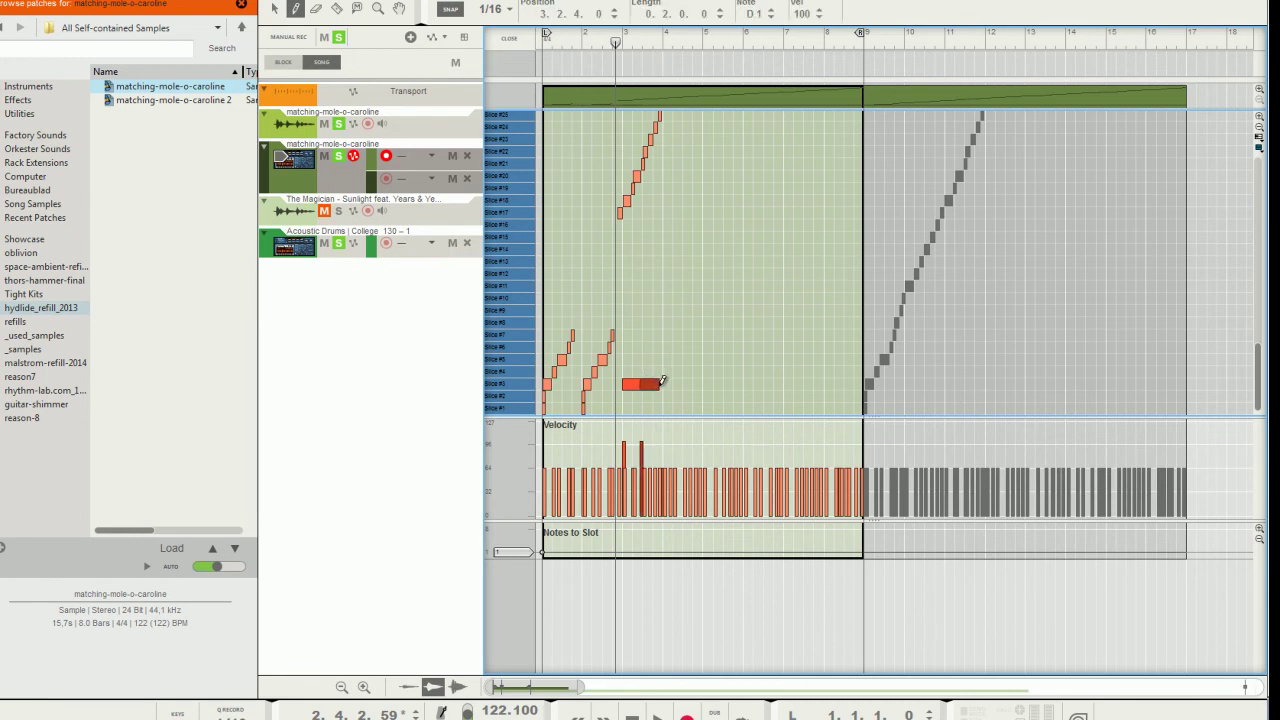
# Step: Move the second slice 3 note in bar 3 to position 3.3.1.0 and deselect it
pyautogui.click(274, 9)
pyautogui.moveTo(647, 386); pyautogui.dragTo(650, 388)
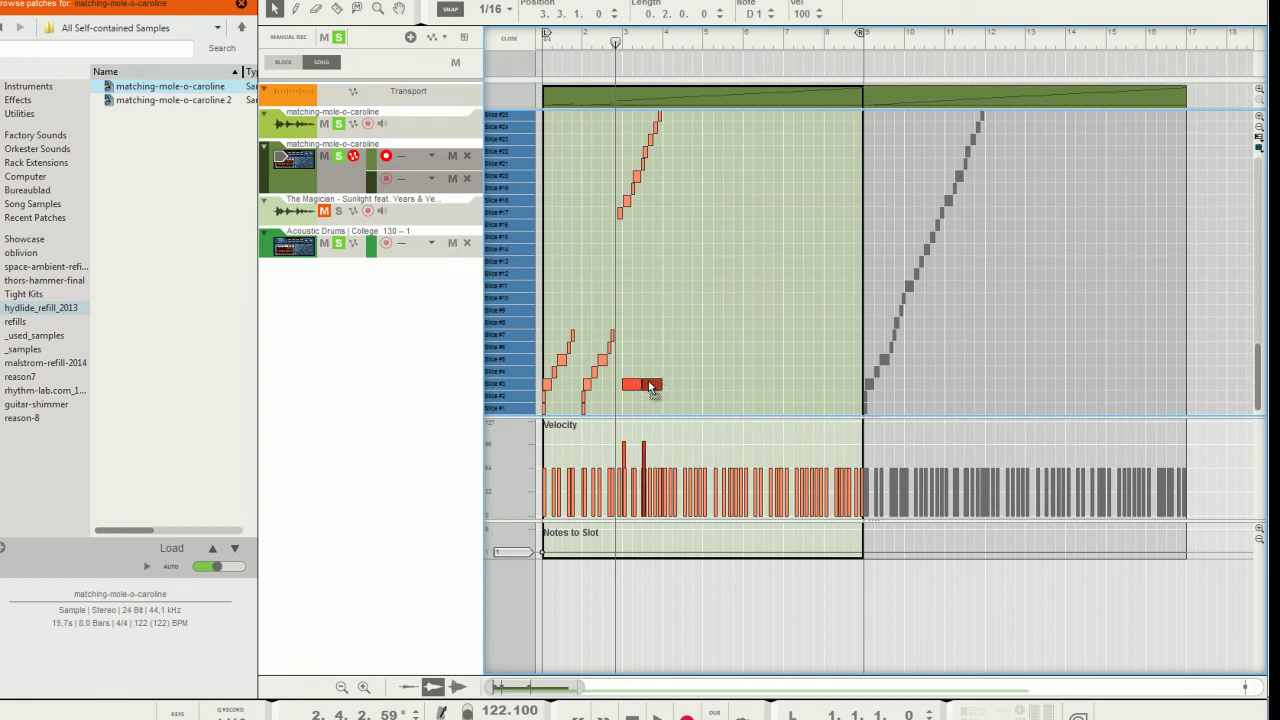
pyautogui.click(653, 368)
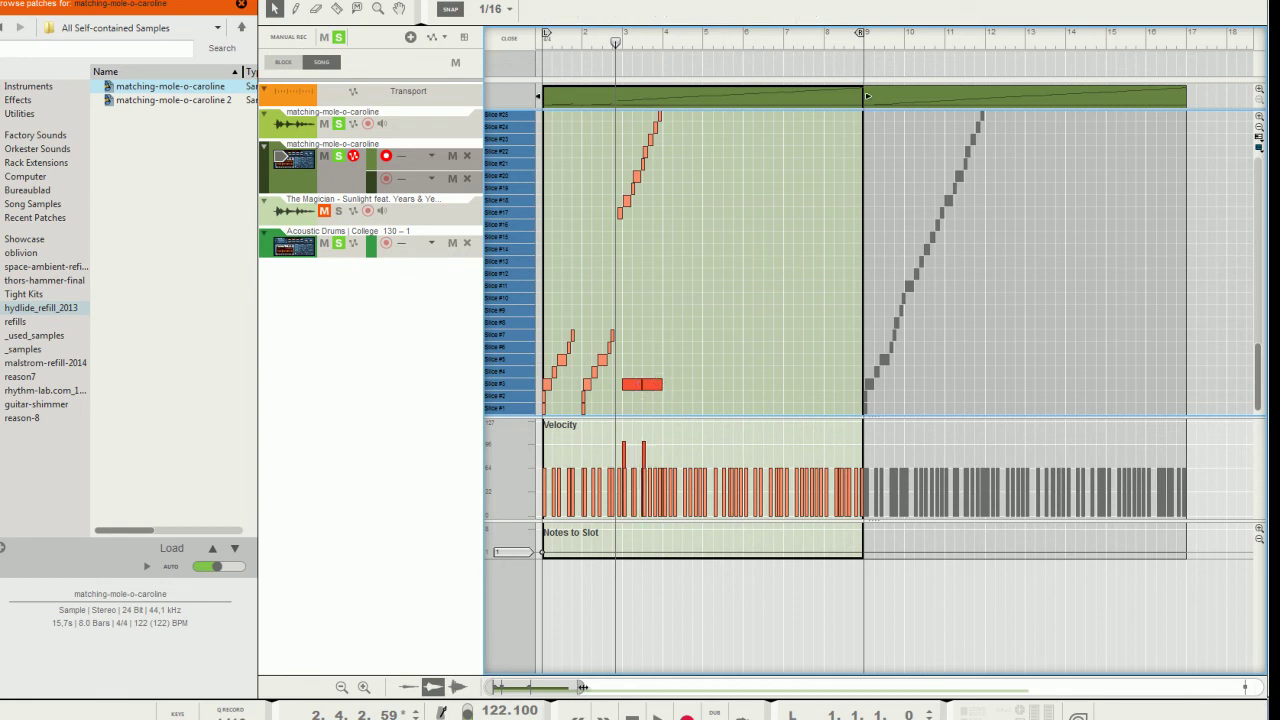
# Step: Delete the ascending run of original slice notes in bars 3 and 4, from slice 17 upward
pyautogui.moveTo(579, 687); pyautogui.dragTo(544, 686)
pyautogui.scroll(5, 654, 278)
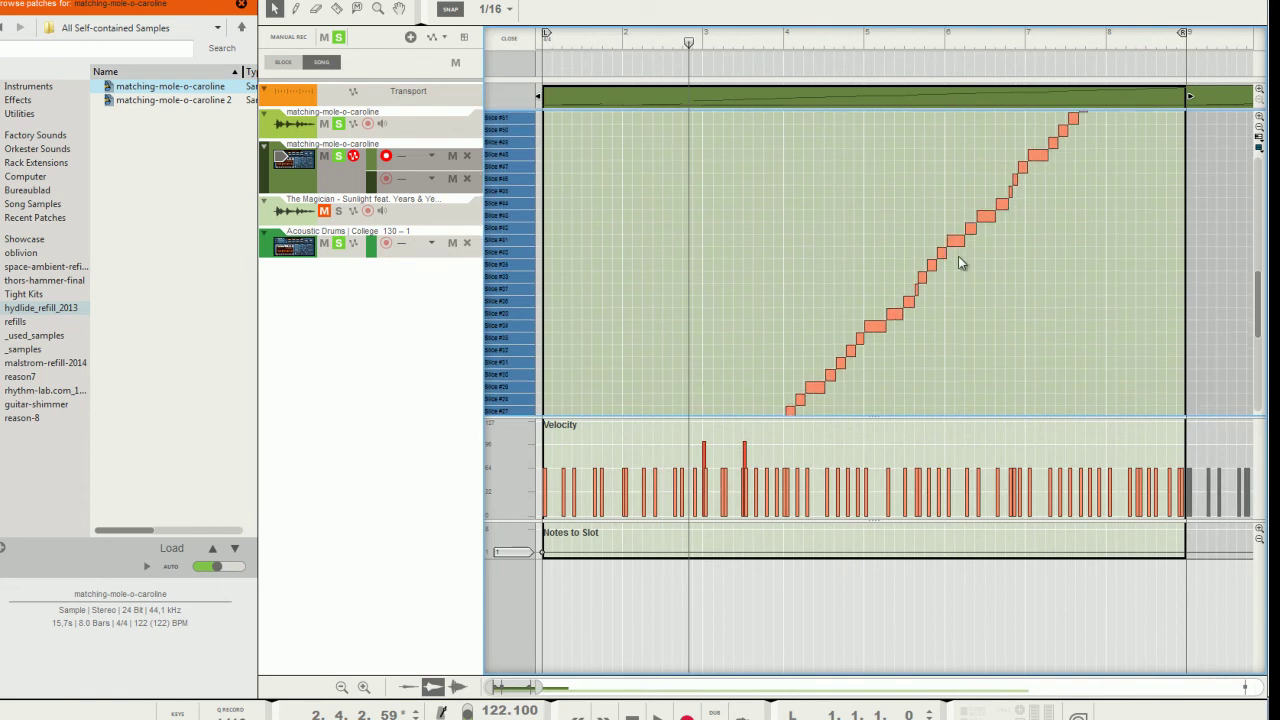
pyautogui.moveTo(858, 172); pyautogui.dragTo(693, 380)
pyautogui.press('Delete')
pyautogui.scroll(-4, 743, 400)
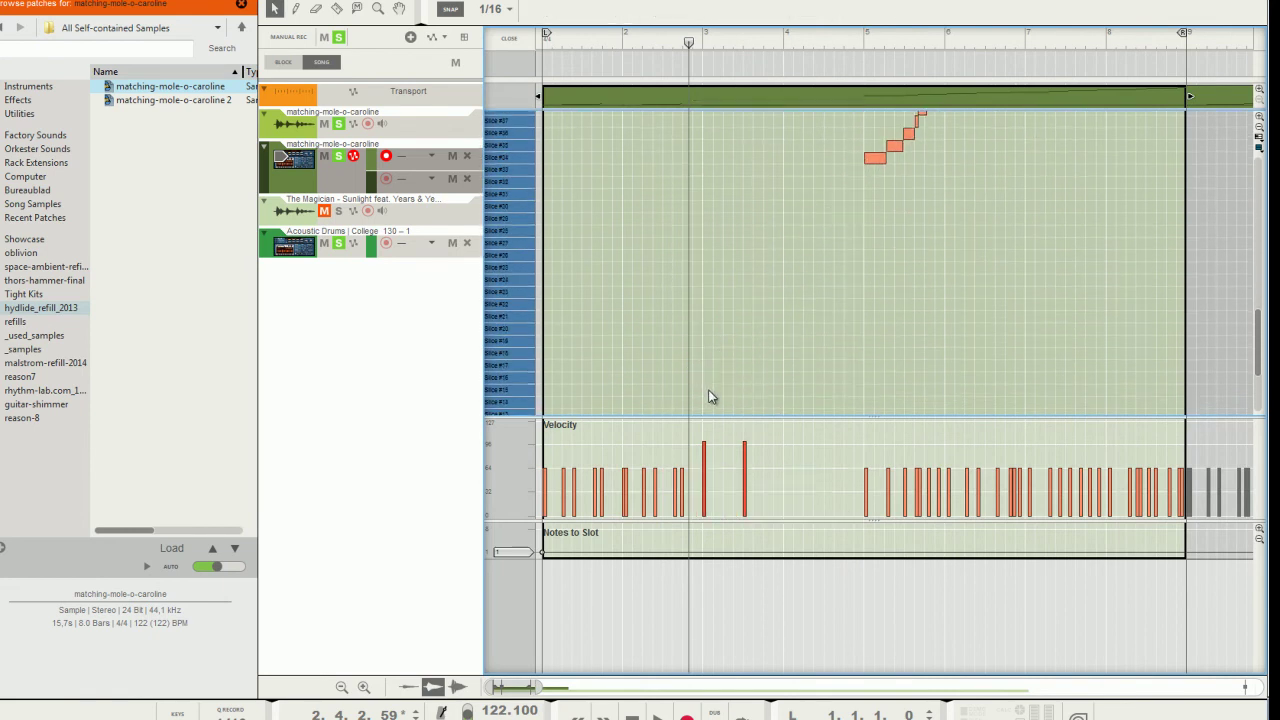
# Step: Copy the two slice 3 notes into bar 4 and shorten the copy at 4.1.1.0 to one beat
pyautogui.moveTo(802, 345); pyautogui.dragTo(796, 390)
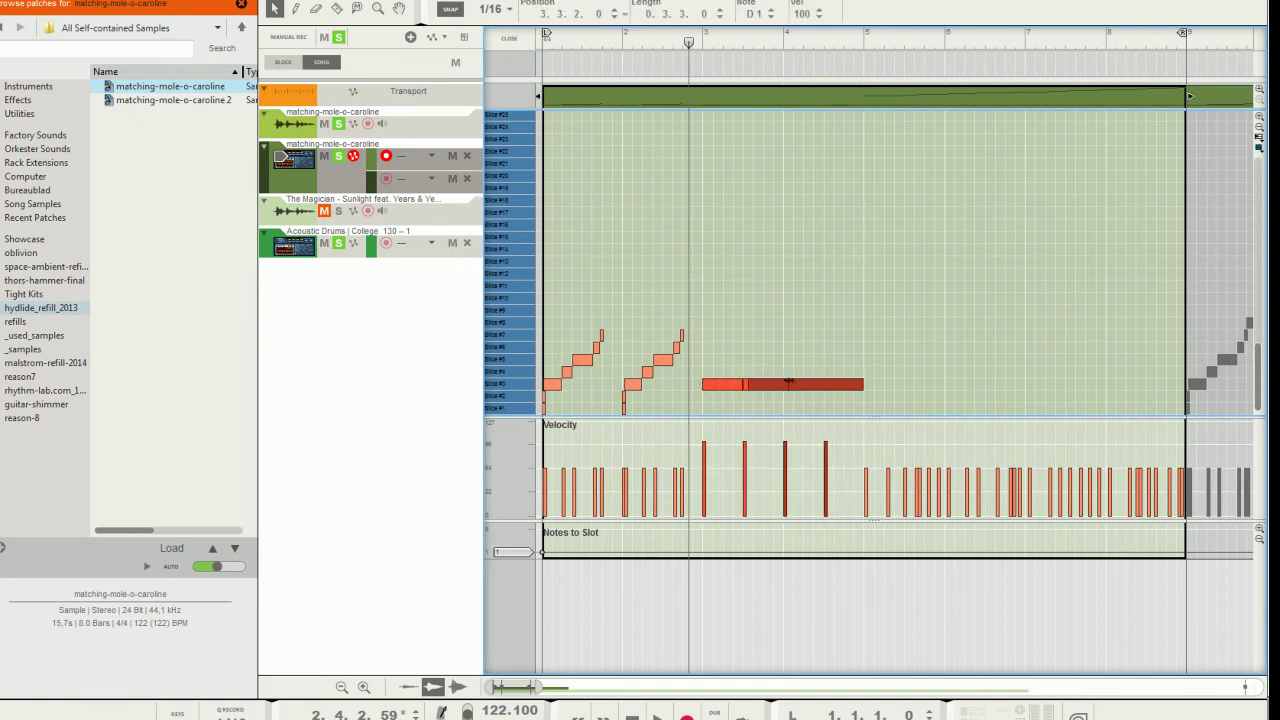
pyautogui.hotkey('ctrl', 'z')
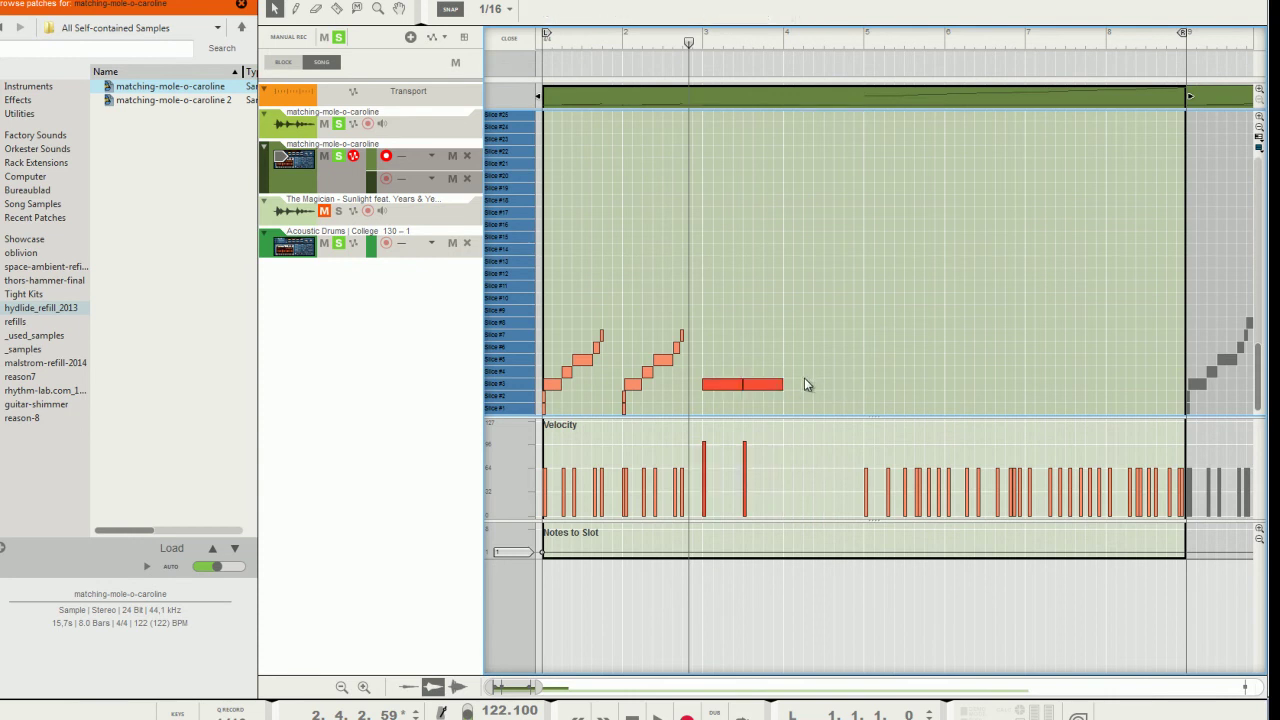
pyautogui.moveTo(735, 388); pyautogui.dragTo(808, 391)
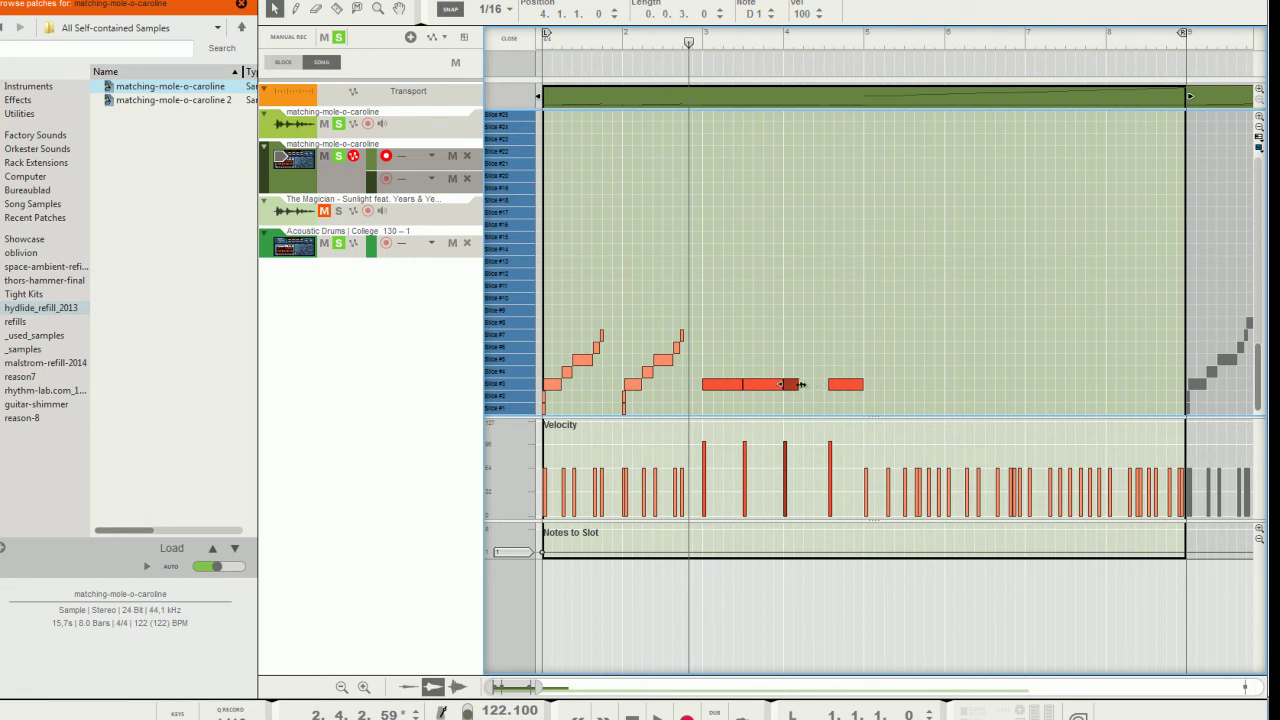
pyautogui.click(501, 10)
pyautogui.click(505, 12)
pyautogui.click(779, 323)
pyautogui.click(790, 386)
pyautogui.click(762, 408)
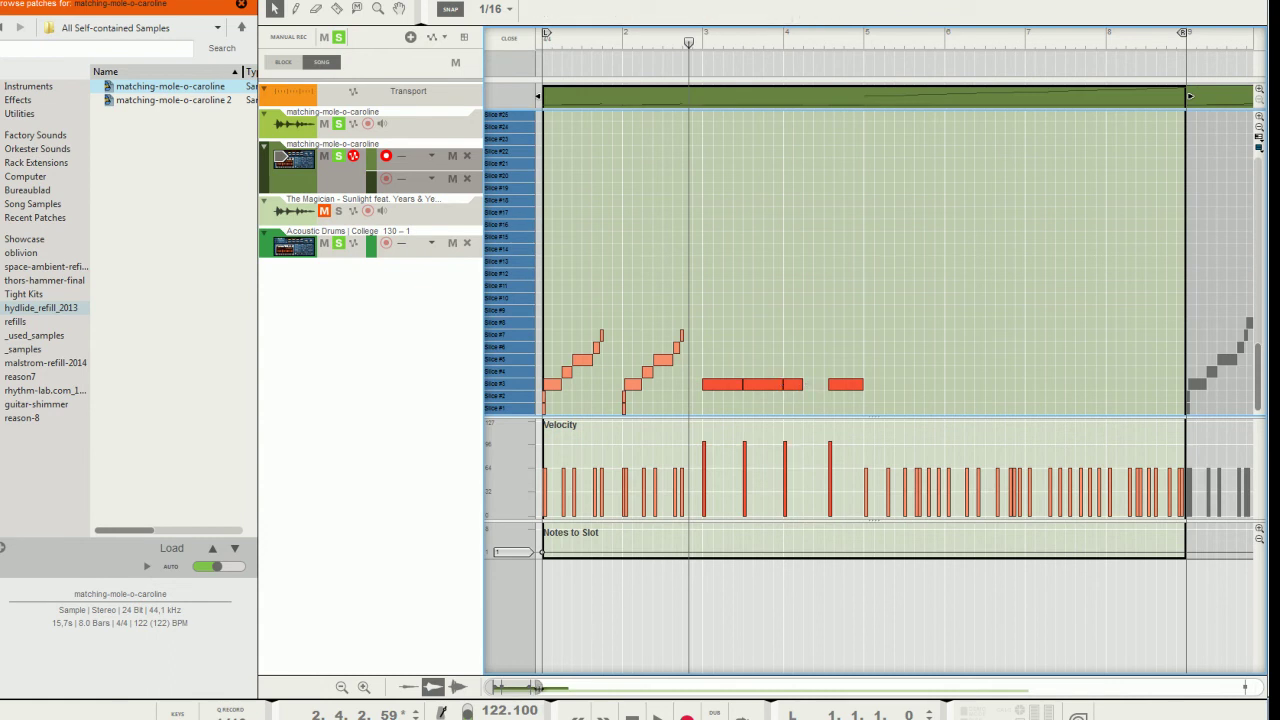
# Step: Fill bar 4 with one-beat slice 3 notes and shorten the one at 4.4.1.0 to 0.0.2.0
pyautogui.moveTo(538, 687); pyautogui.dragTo(528, 687)
pyautogui.moveTo(929, 390); pyautogui.dragTo(1029, 403)
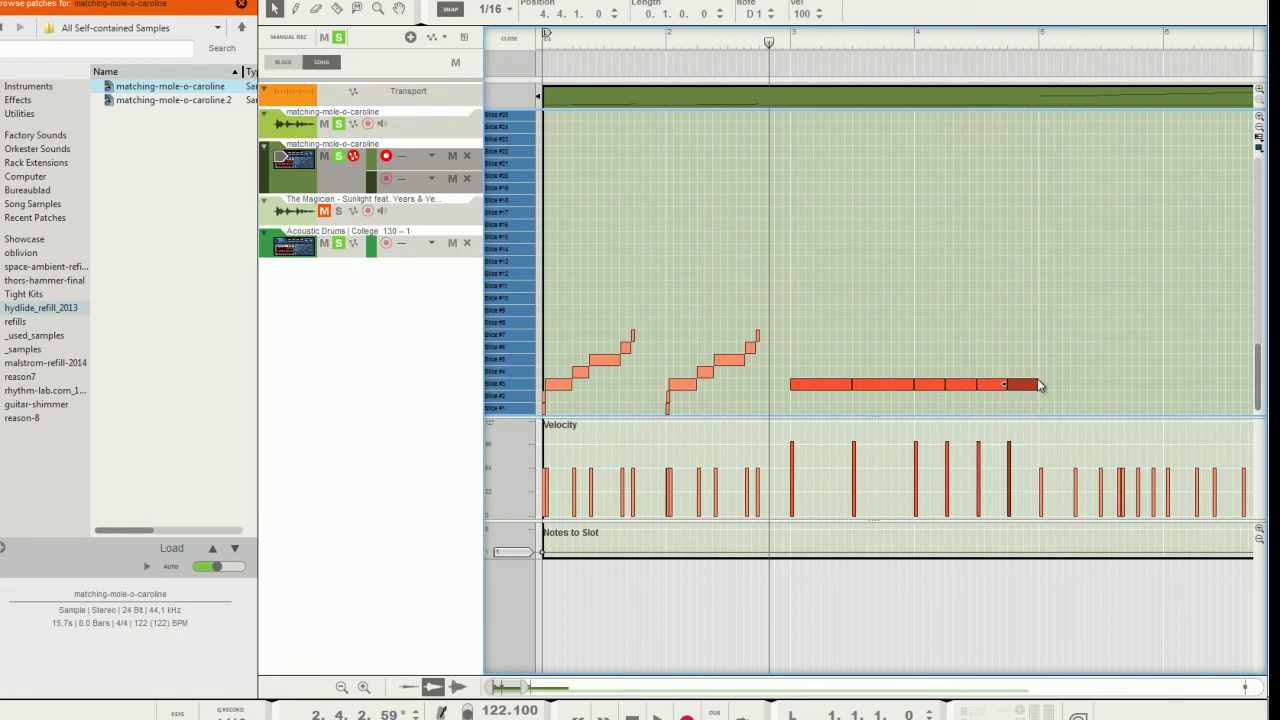
pyautogui.moveTo(1034, 385); pyautogui.dragTo(1022, 385)
pyautogui.click(507, 10)
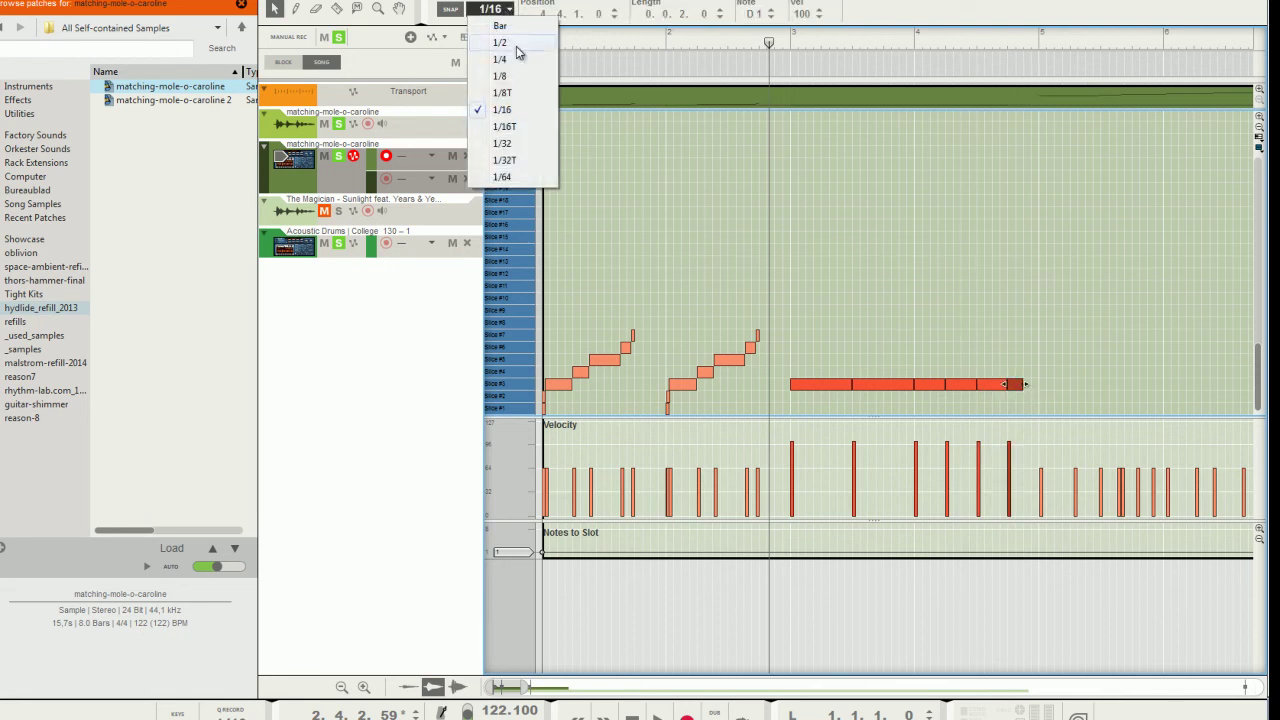
pyautogui.click(499, 59)
pyautogui.click(1018, 304)
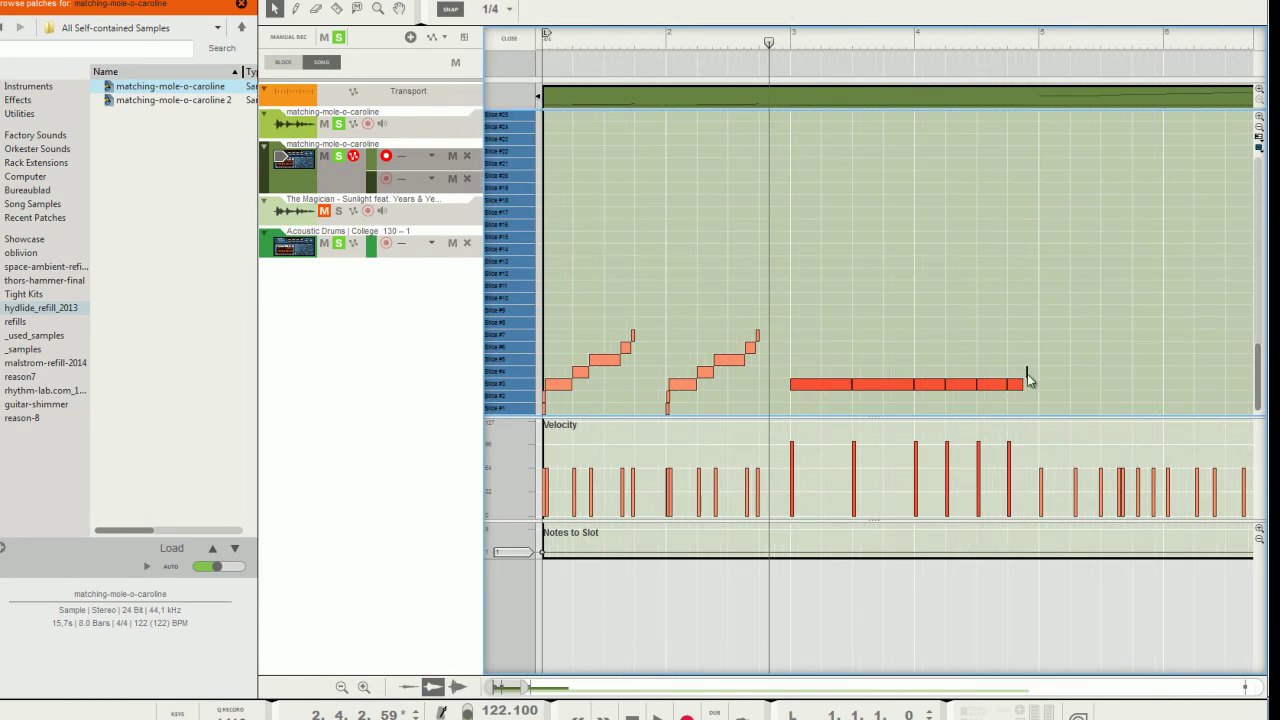
pyautogui.moveTo(1029, 384); pyautogui.dragTo(967, 240)
pyautogui.click(497, 9)
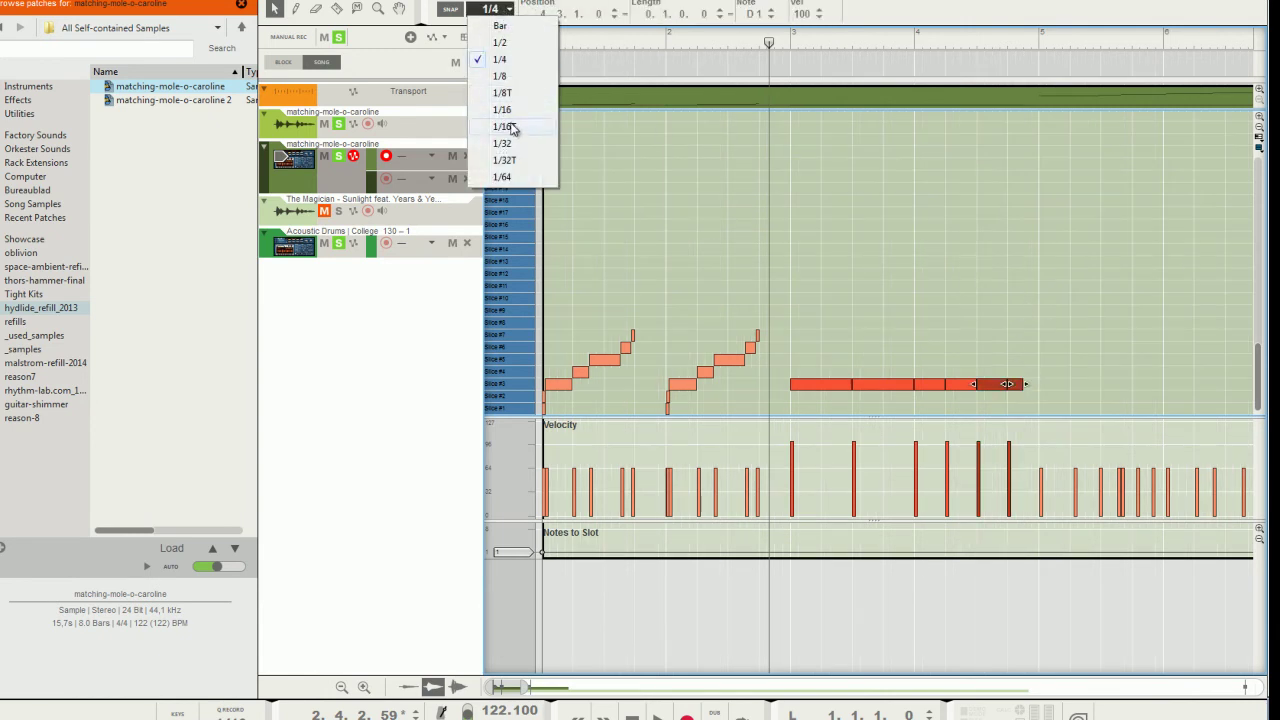
pyautogui.click(508, 92)
pyautogui.click(1008, 327)
# Step: Draw two slice 3 notes of length 0.0.1.0 at the end of bar 4, starting at 4.4.3.0
pyautogui.press('w')
pyautogui.click(1026, 384)
pyautogui.click(1034, 384)
pyautogui.press('q')
pyautogui.moveTo(1026, 388); pyautogui.dragTo(1027, 389)
# Step: Set the loop locators to bars 3 and 5 and play the slice 3 build-up from bar 3
pyautogui.keyDown('alt'); pyautogui.click(1040, 47); pyautogui.keyUp('alt')
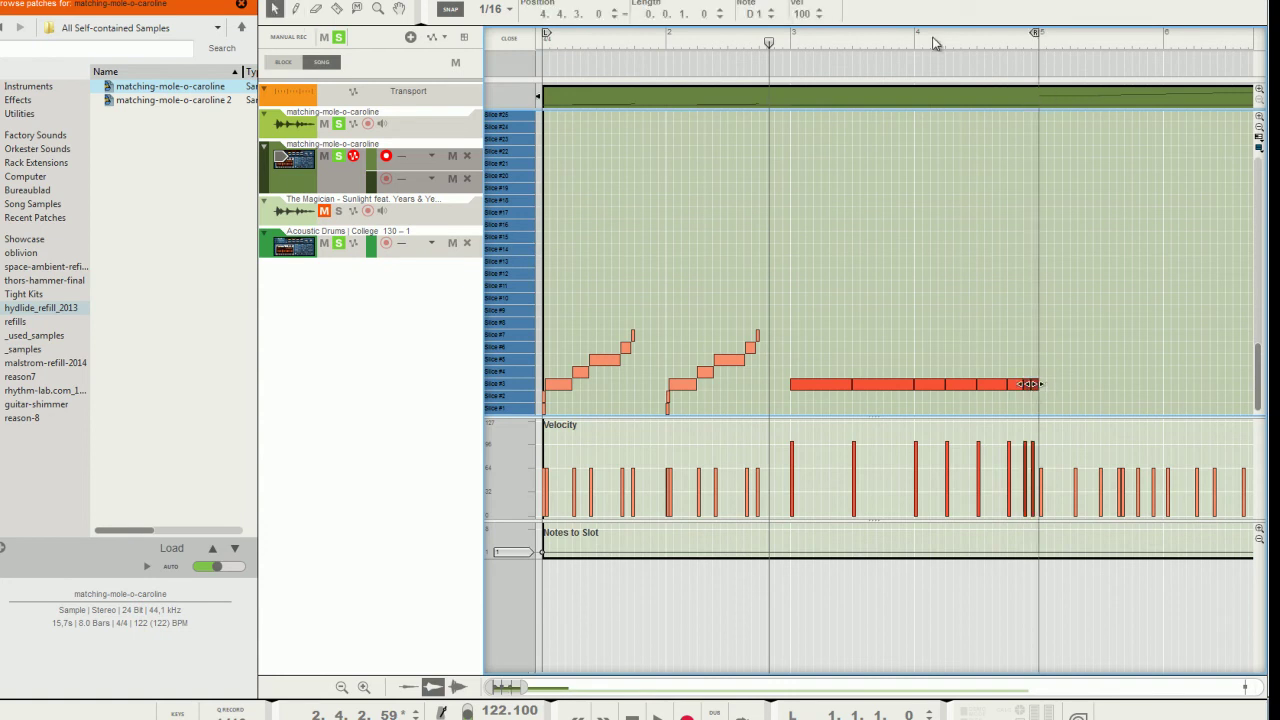
pyautogui.keyDown('ctrl'); pyautogui.click(792, 47); pyautogui.keyUp('ctrl')
pyautogui.click(789, 45)
pyautogui.press('space')
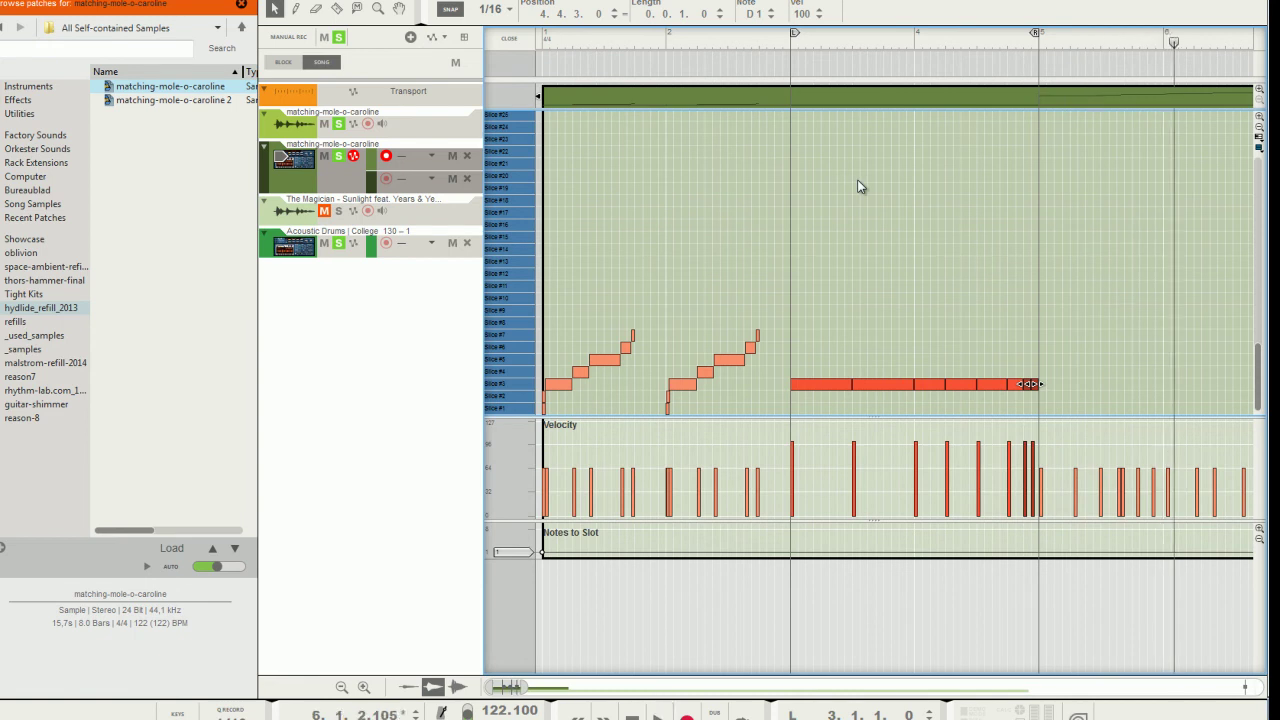
# Step: Solo the second Dr. Octo Rex track, matching-mole-o-caroline 2
pyautogui.press('F6')
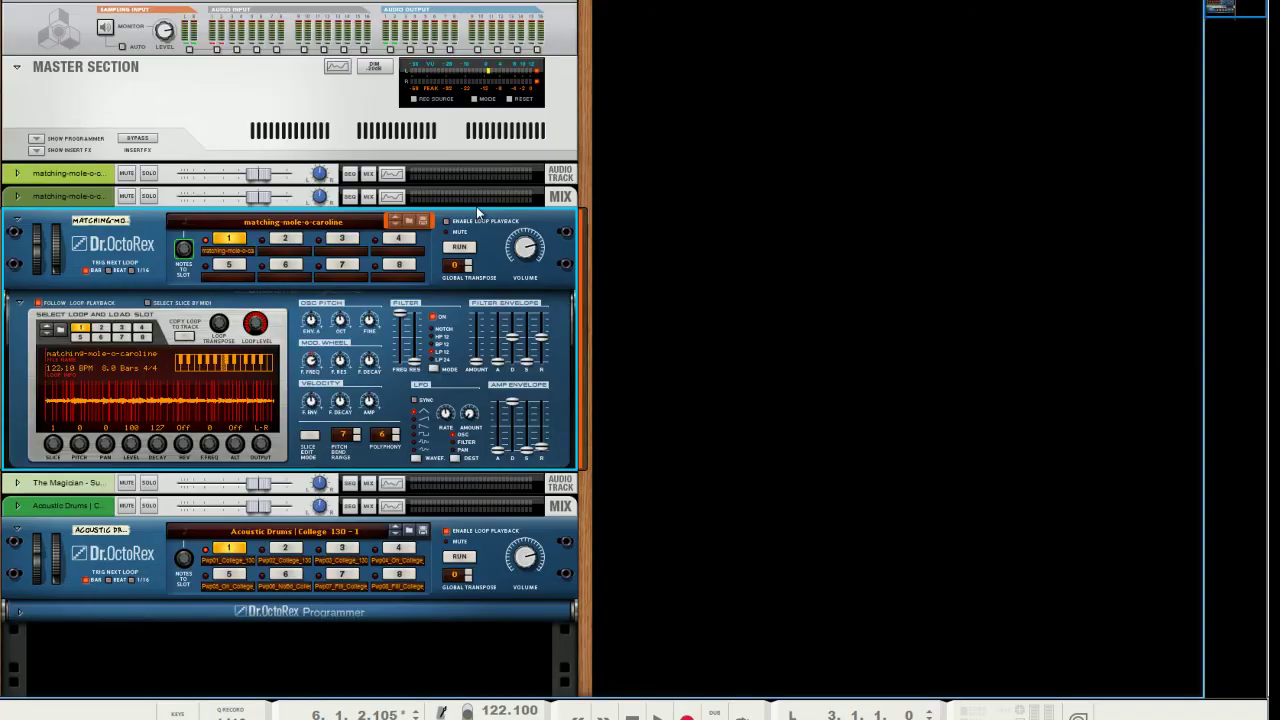
pyautogui.scroll(-2, 320, 460)
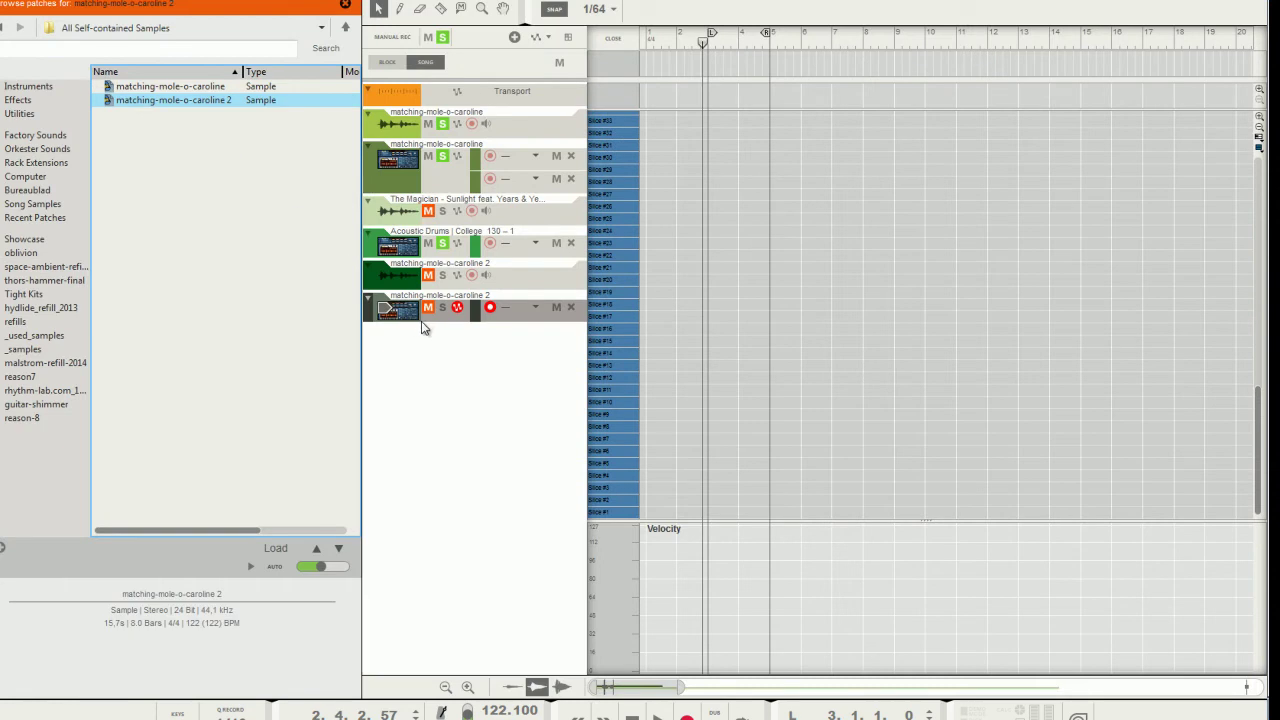
pyautogui.click(422, 328)
pyautogui.click(445, 310)
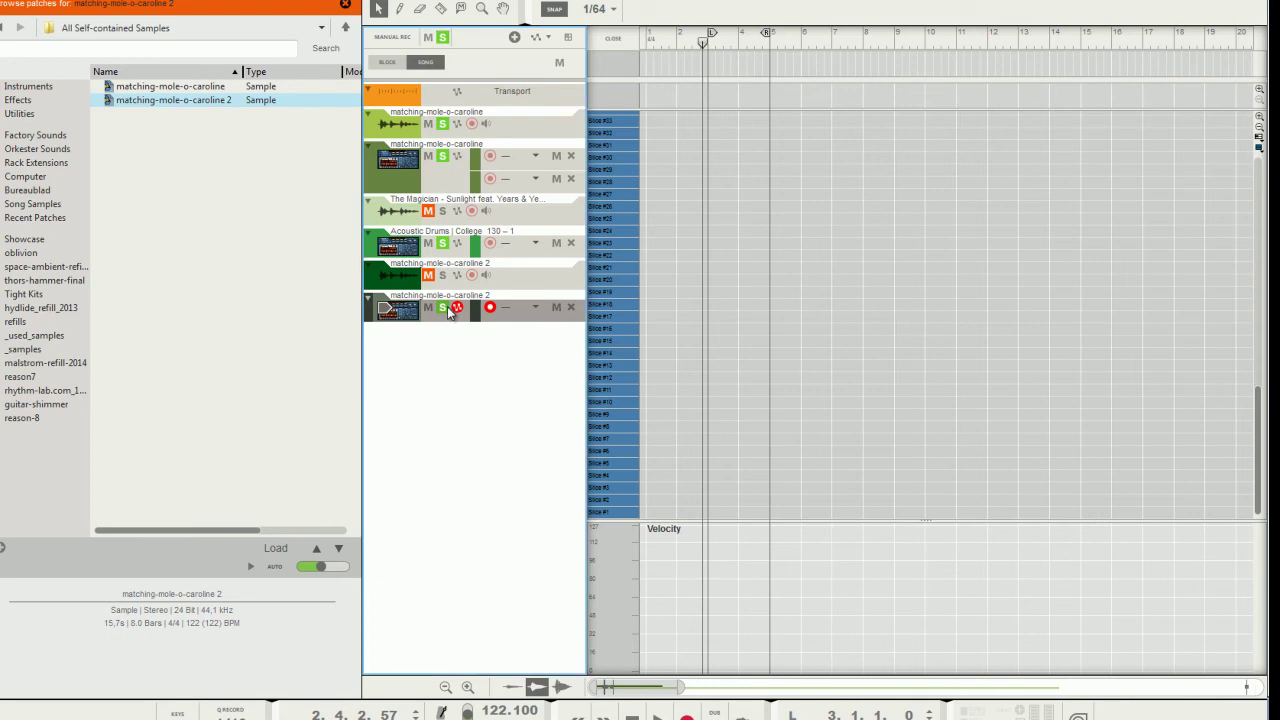
pyautogui.click(314, 318)
pyautogui.click(419, 380)
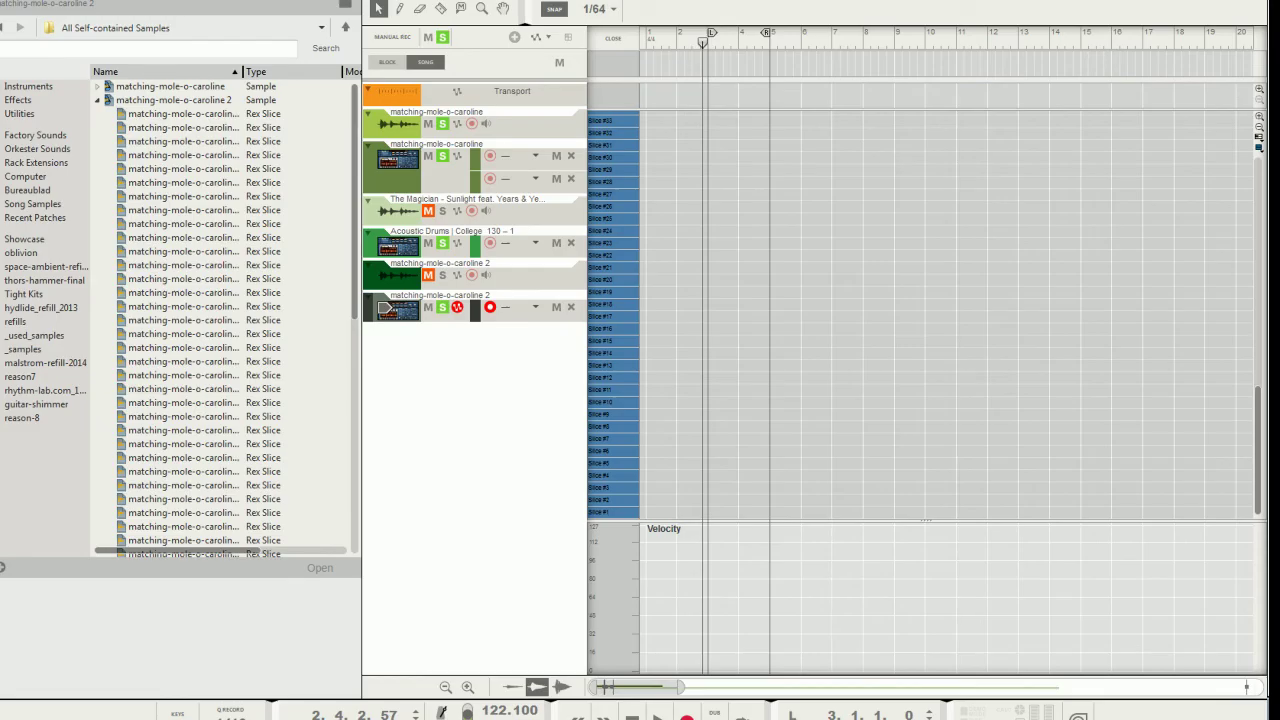
# Step: Copy the matching-mole-o-caroline 2 loop from its Dr. Octo Rex programmer to the track and move the clip to 1.1.1.0
pyautogui.press('F6')
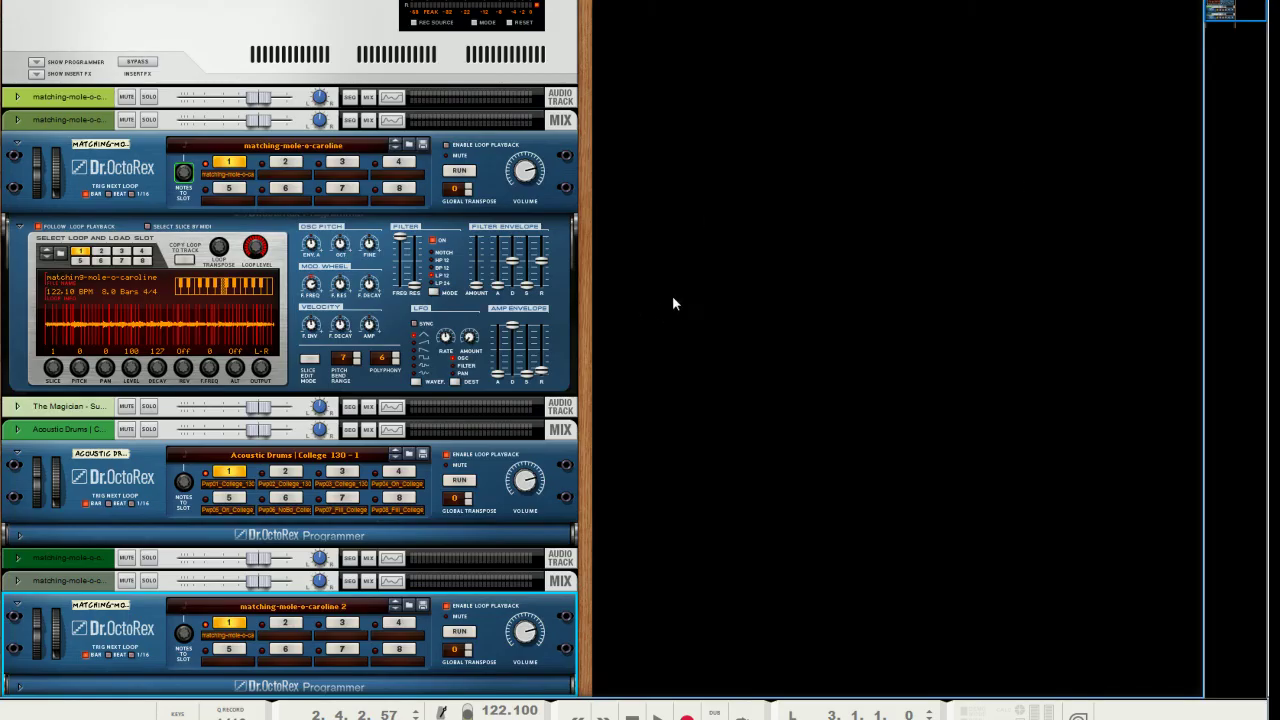
pyautogui.scroll(-3, 220, 575)
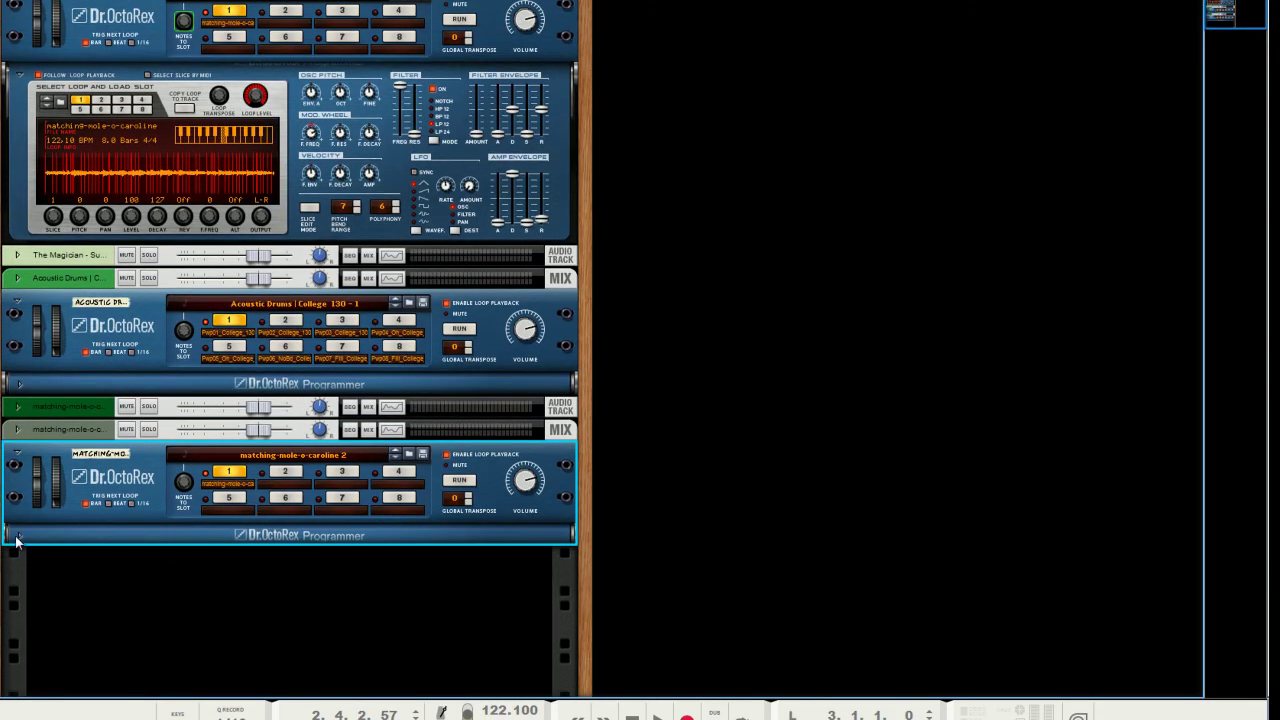
pyautogui.click(20, 535)
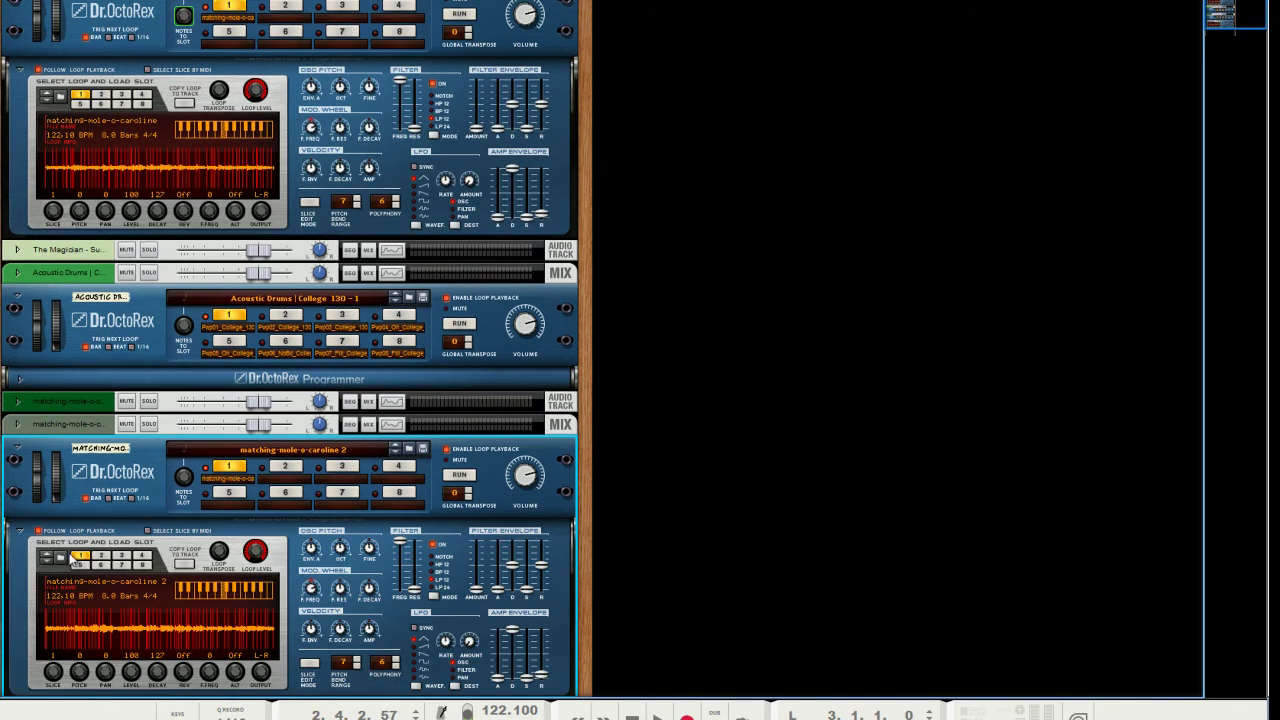
pyautogui.click(181, 565)
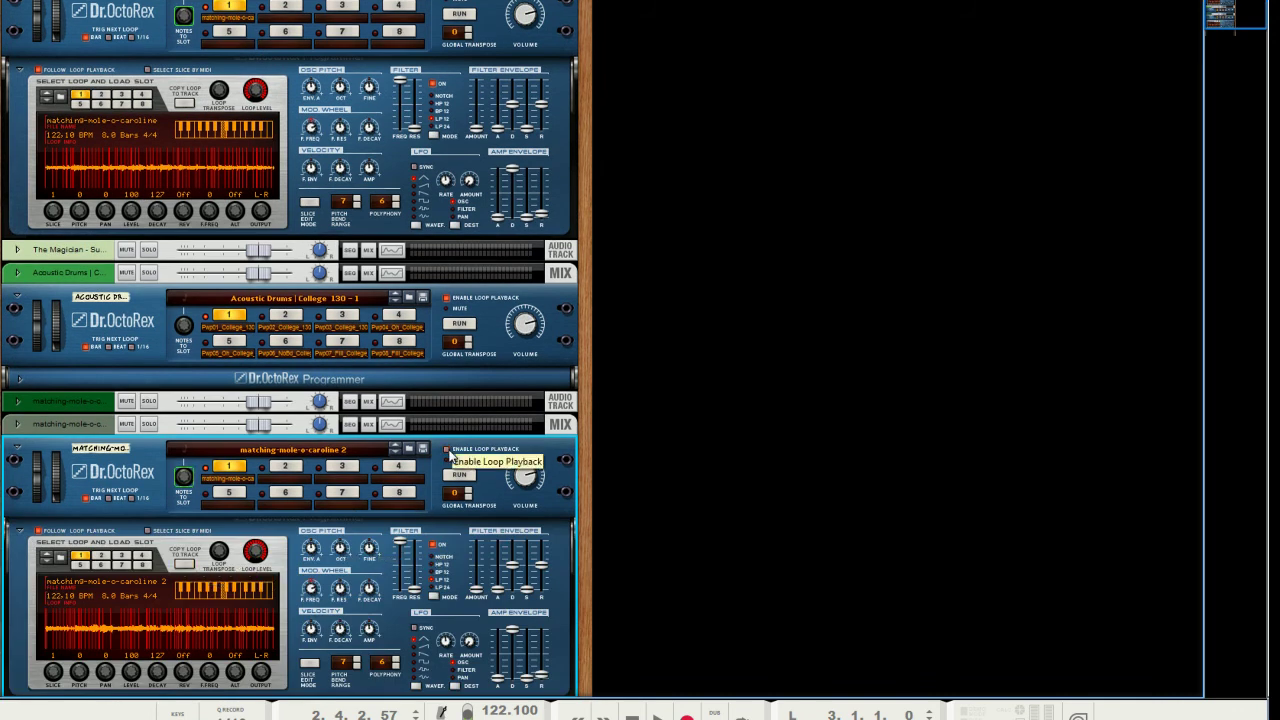
pyautogui.press('F7')
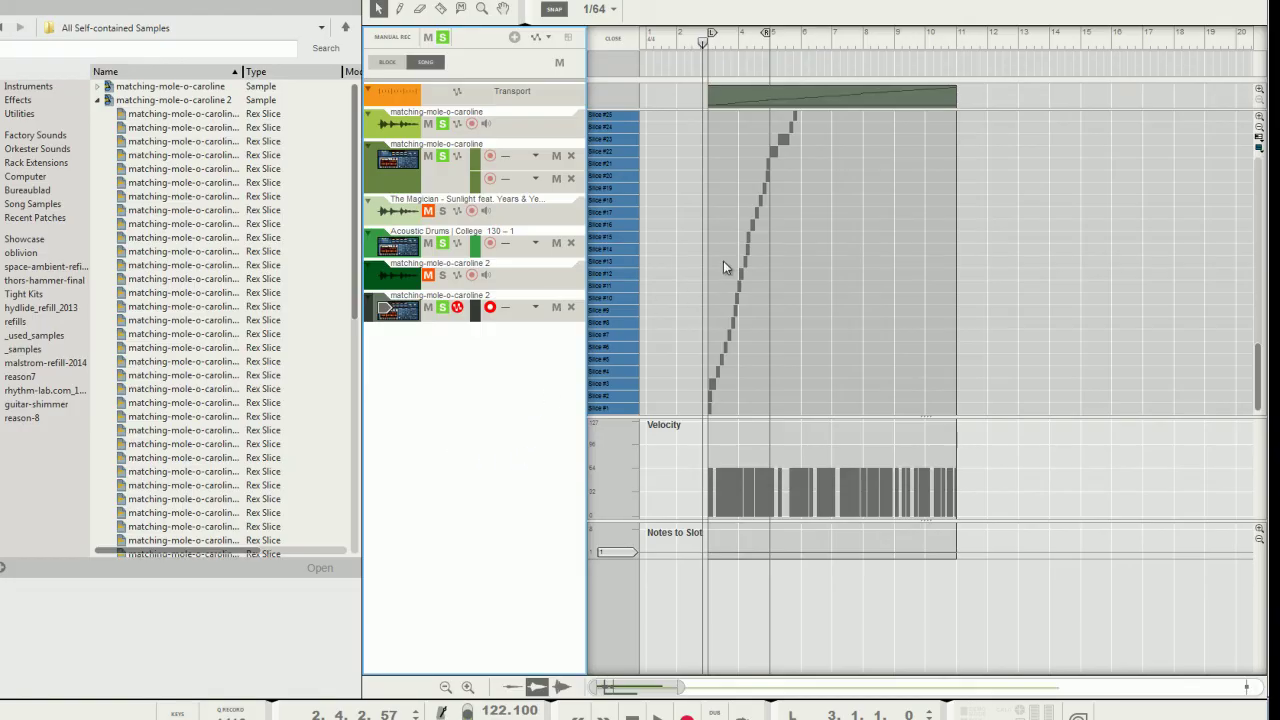
pyautogui.moveTo(722, 101); pyautogui.dragTo(660, 101)
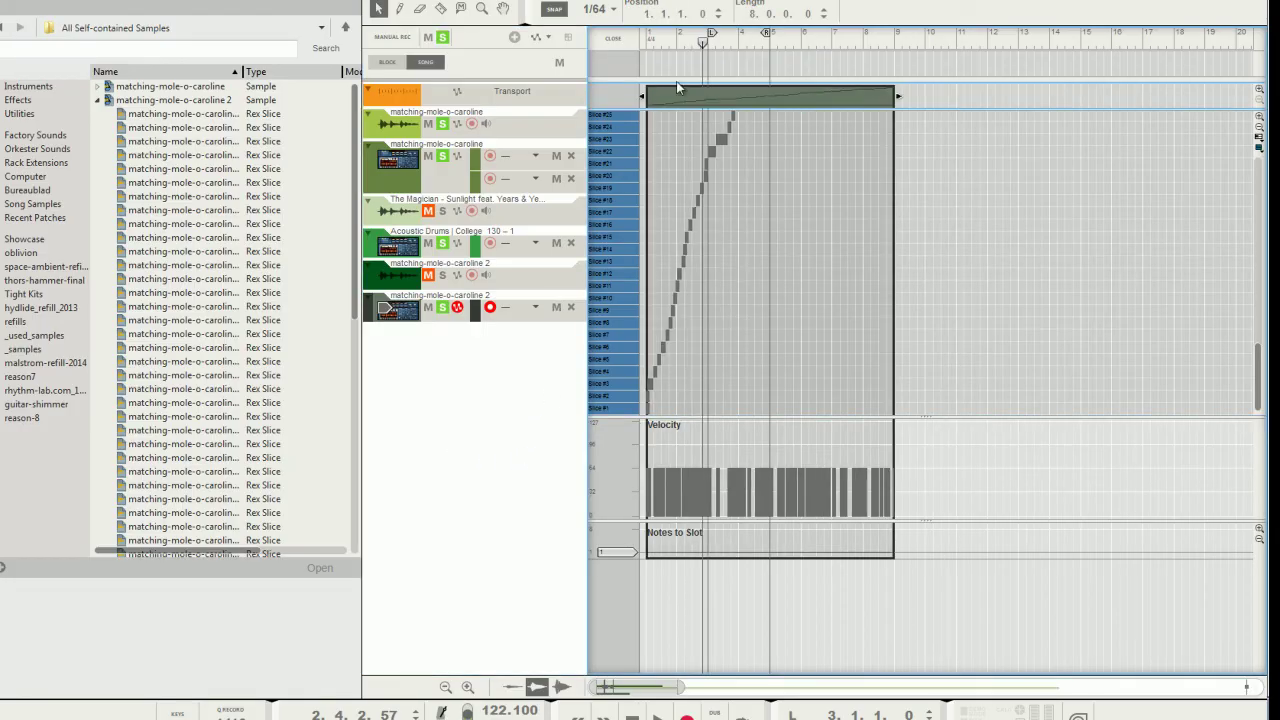
# Step: Turn off solo on the first matching-mole-o-caroline Dr. Octo Rex track and play the song from bar 1
pyautogui.click(442, 244)
pyautogui.click(442, 244)
pyautogui.click(442, 156)
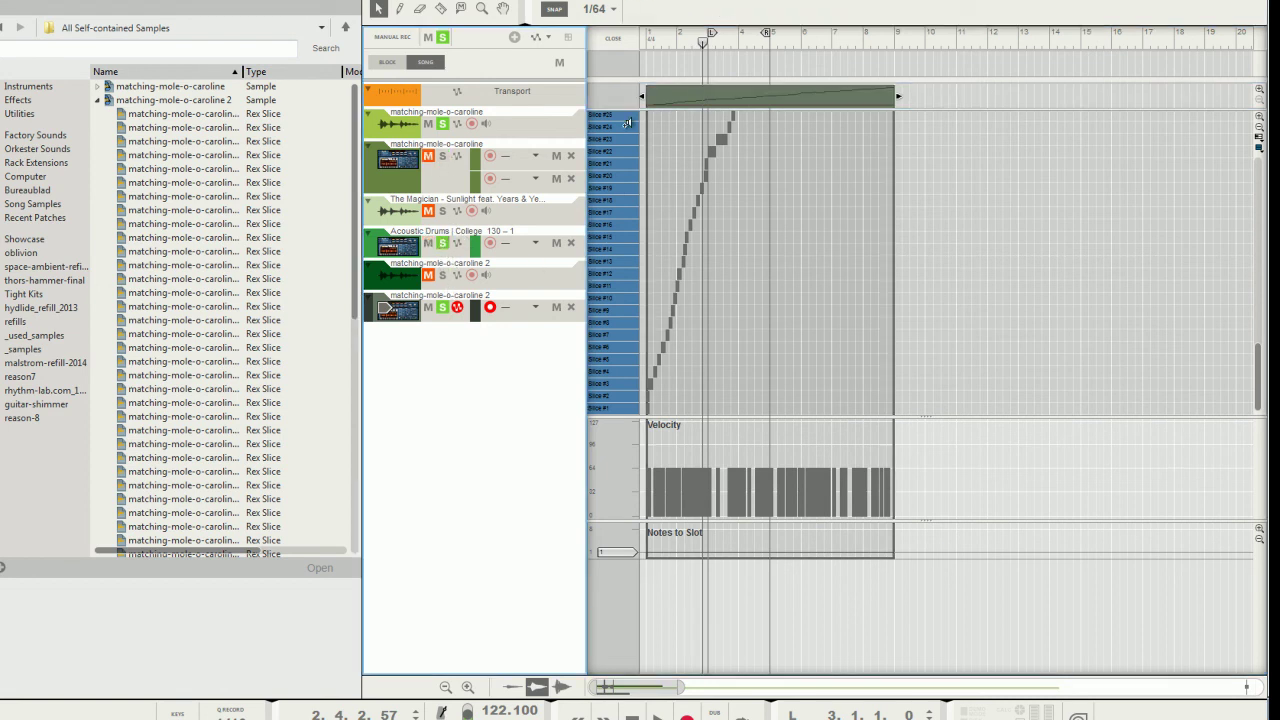
pyautogui.click(646, 40)
pyautogui.press('space')
pyautogui.press('space')
# Step: Delete the slice 1 and 2 notes at the start of the new clip and play it from bar 1
pyautogui.hotkey('ctrl', 'a')
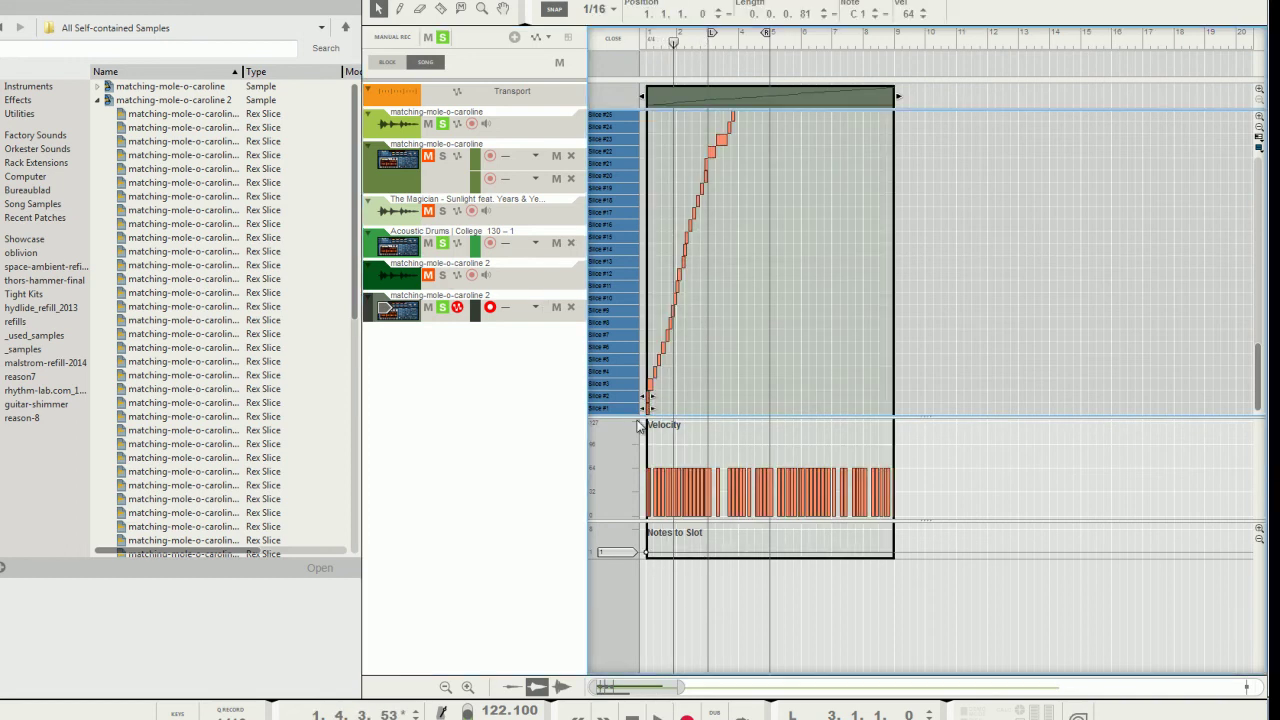
pyautogui.click(648, 42)
pyautogui.press('space')
pyautogui.press('space')
# Step: Play the clip from bar 1, audition slice 23 and move its note to the start of bar 1
pyautogui.click(646, 42)
pyautogui.press('space')
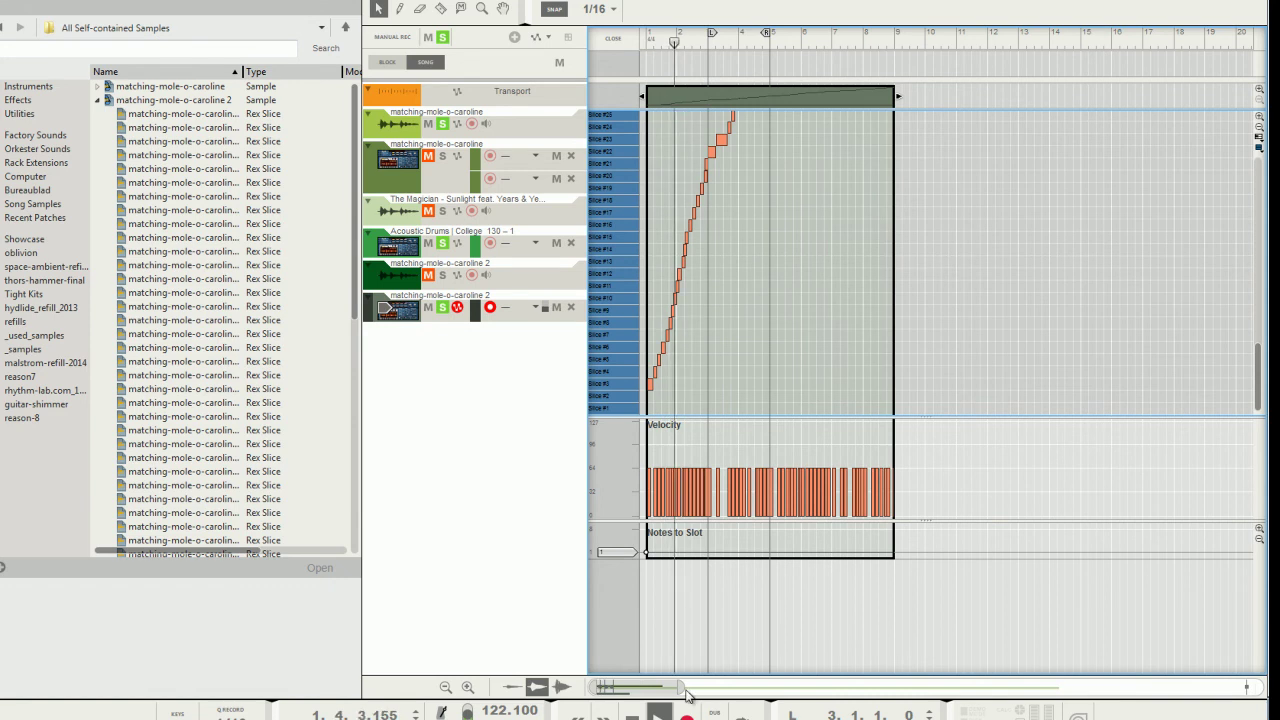
pyautogui.moveTo(680, 687); pyautogui.dragTo(626, 687)
pyautogui.scroll(5, 811, 306)
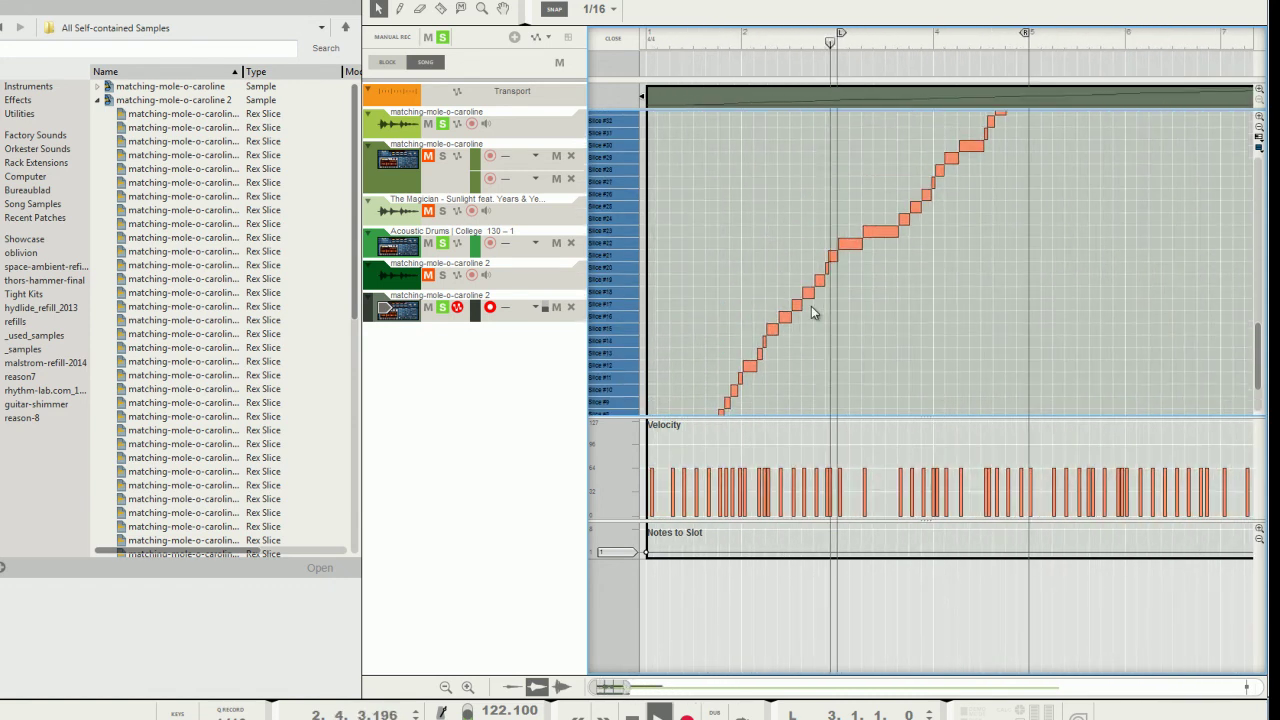
pyautogui.scroll(3, 886, 270)
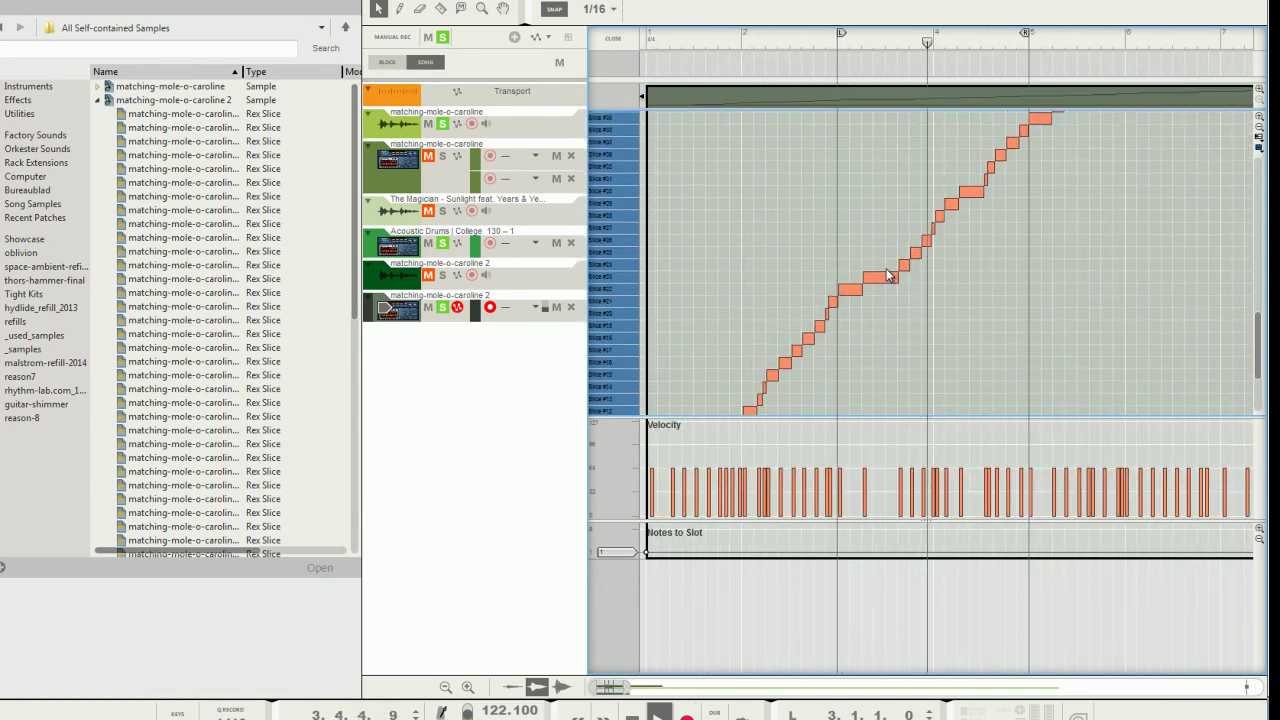
pyautogui.click(880, 322)
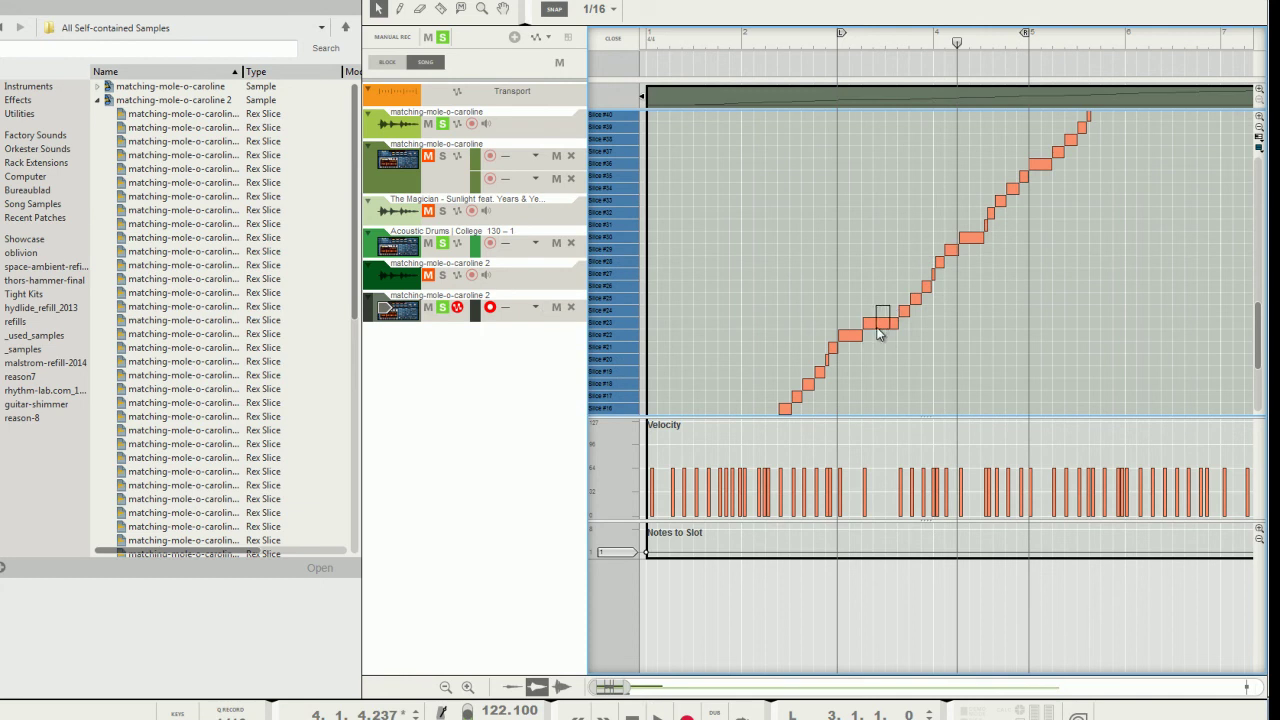
pyautogui.click(622, 321)
pyautogui.click(622, 321)
pyautogui.moveTo(871, 323); pyautogui.dragTo(668, 323)
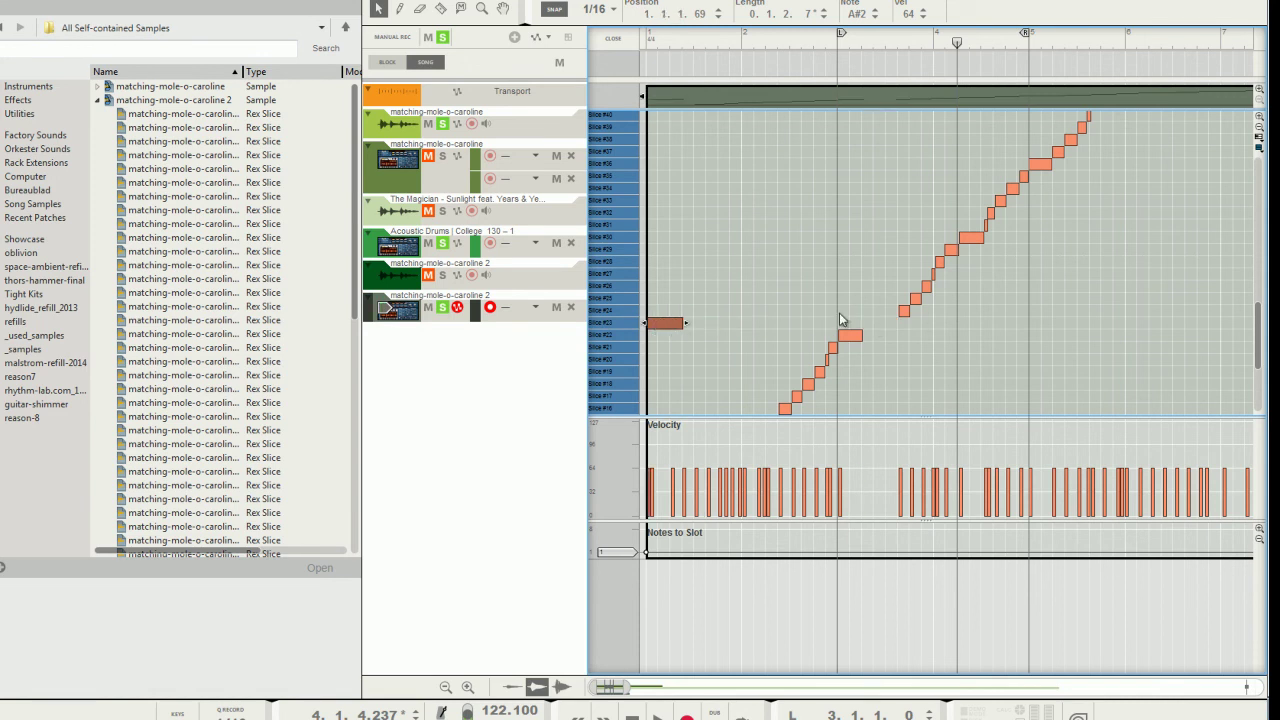
# Step: Delete the remaining notes below slice 23 in bars 1 to 3 of the clip
pyautogui.scroll(-3, 839, 318)
pyautogui.moveTo(884, 240); pyautogui.dragTo(768, 366)
pyautogui.press('Delete')
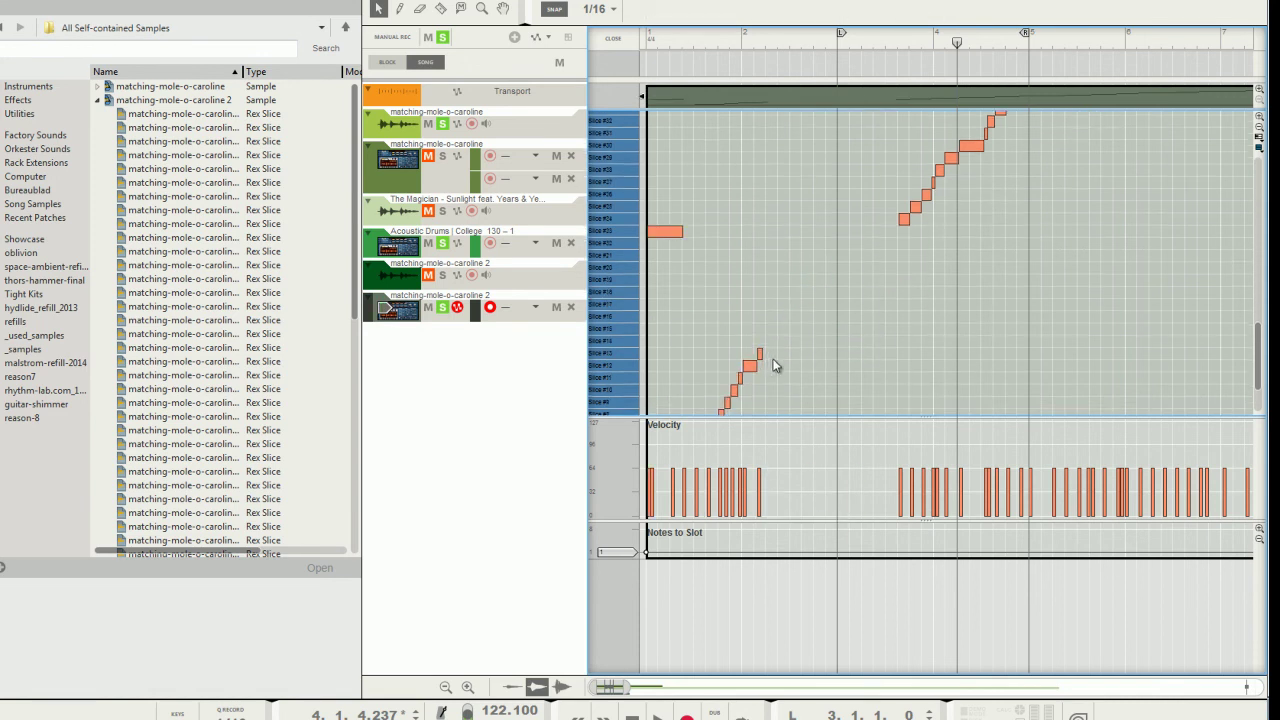
pyautogui.scroll(-1, 780, 340)
pyautogui.moveTo(788, 275); pyautogui.dragTo(636, 457)
pyautogui.press('Delete')
# Step: Copy the slice 23 note down to slice 18 on the third beat of bar 1 and audition slice 18
pyautogui.scroll(1, 680, 310)
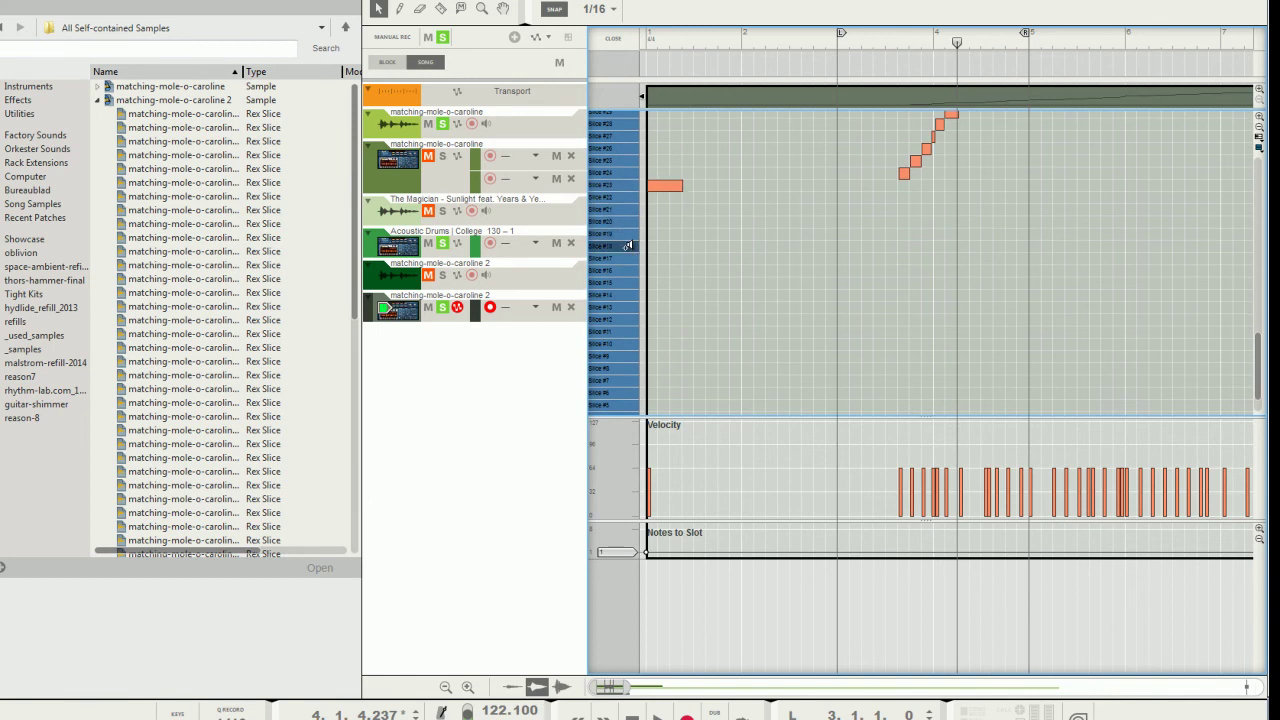
pyautogui.keyDown('ctrl'); pyautogui.moveTo(668, 186); pyautogui.dragTo(716, 251); pyautogui.keyUp('ctrl')
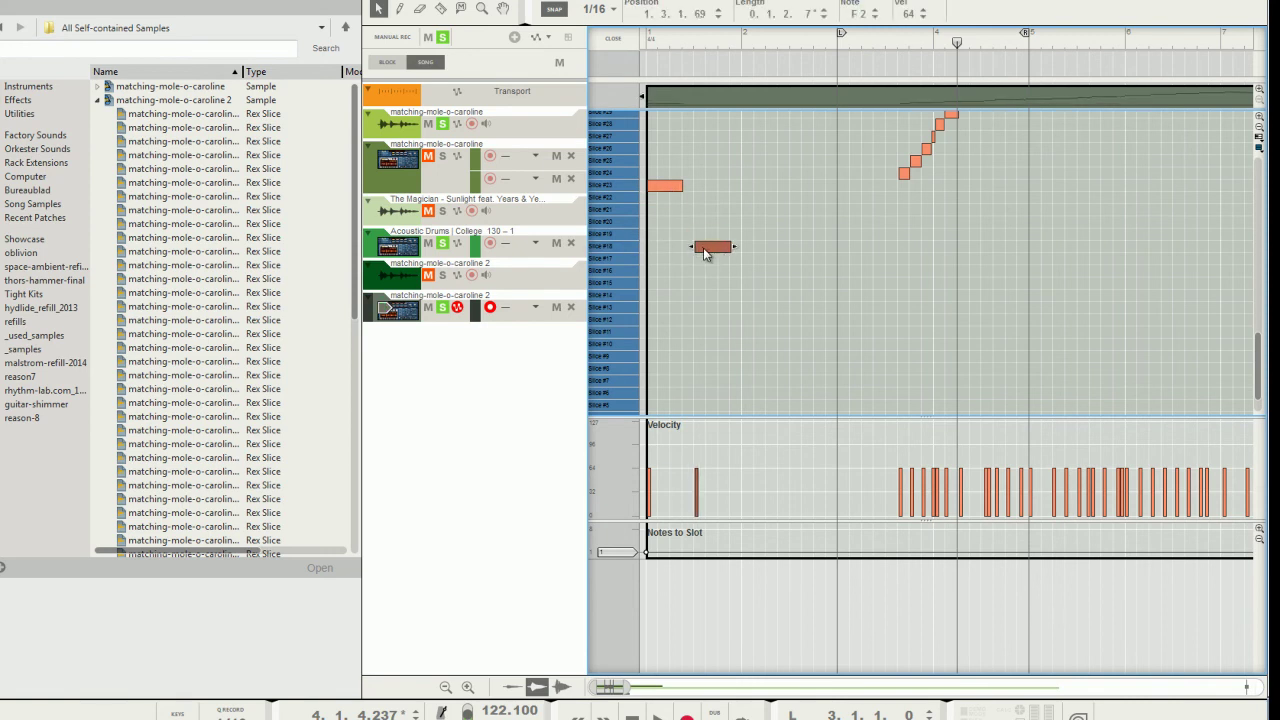
pyautogui.moveTo(705, 208); pyautogui.dragTo(636, 195)
pyautogui.click(658, 195)
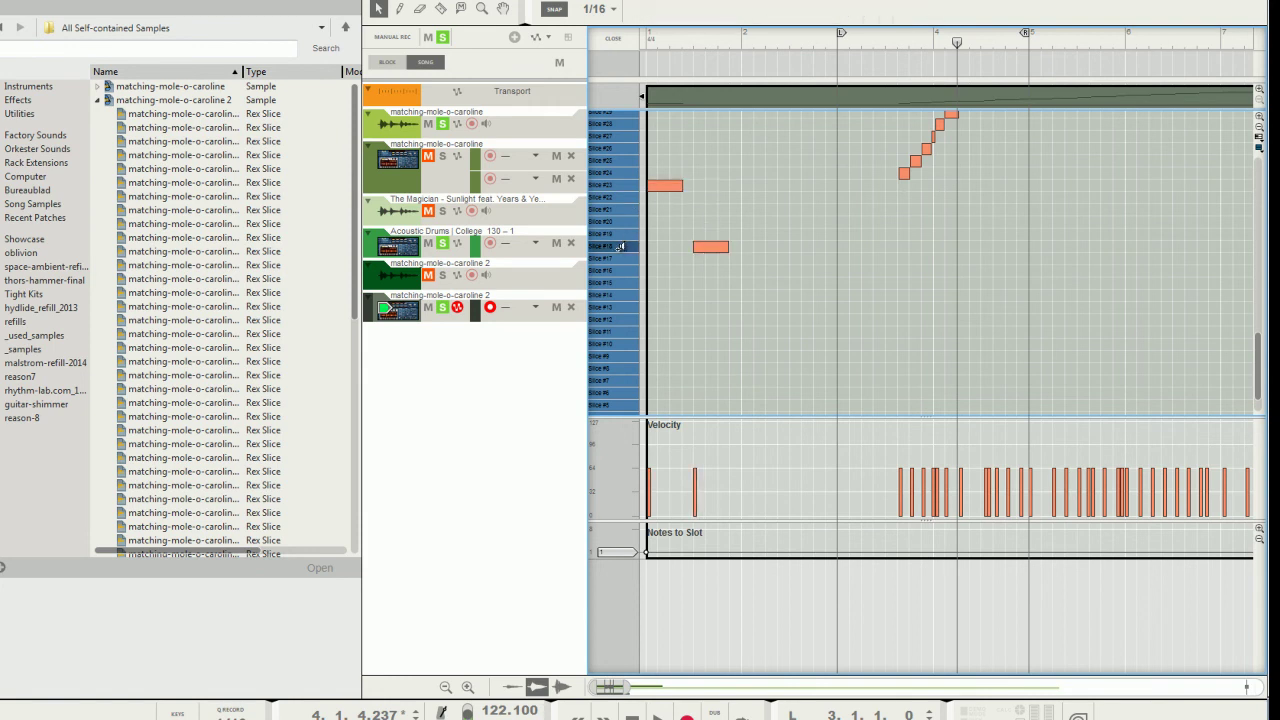
# Step: Add two slice 18 copies directly after the existing one, followed by two slice 23 notes with the last at bar 3, and play from bar 1
pyautogui.moveTo(707, 250); pyautogui.dragTo(849, 188)
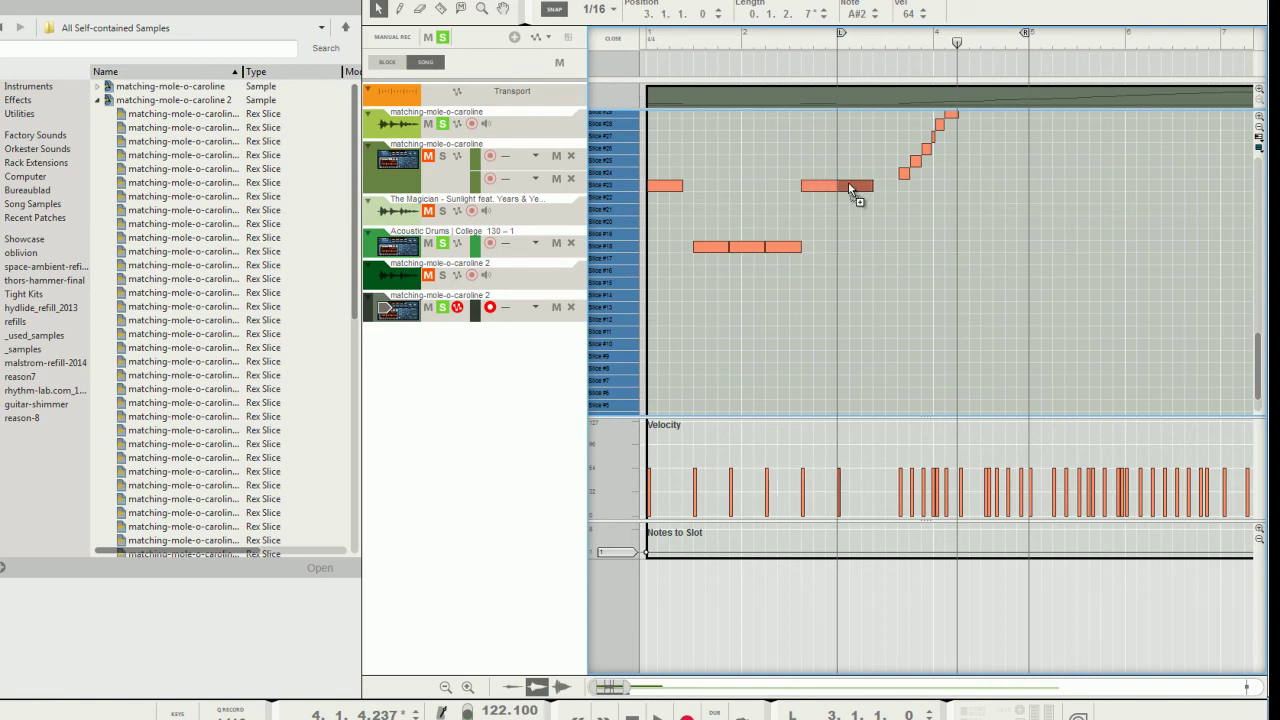
pyautogui.scroll(8, 858, 184)
pyautogui.moveTo(676, 38); pyautogui.dragTo(643, 45)
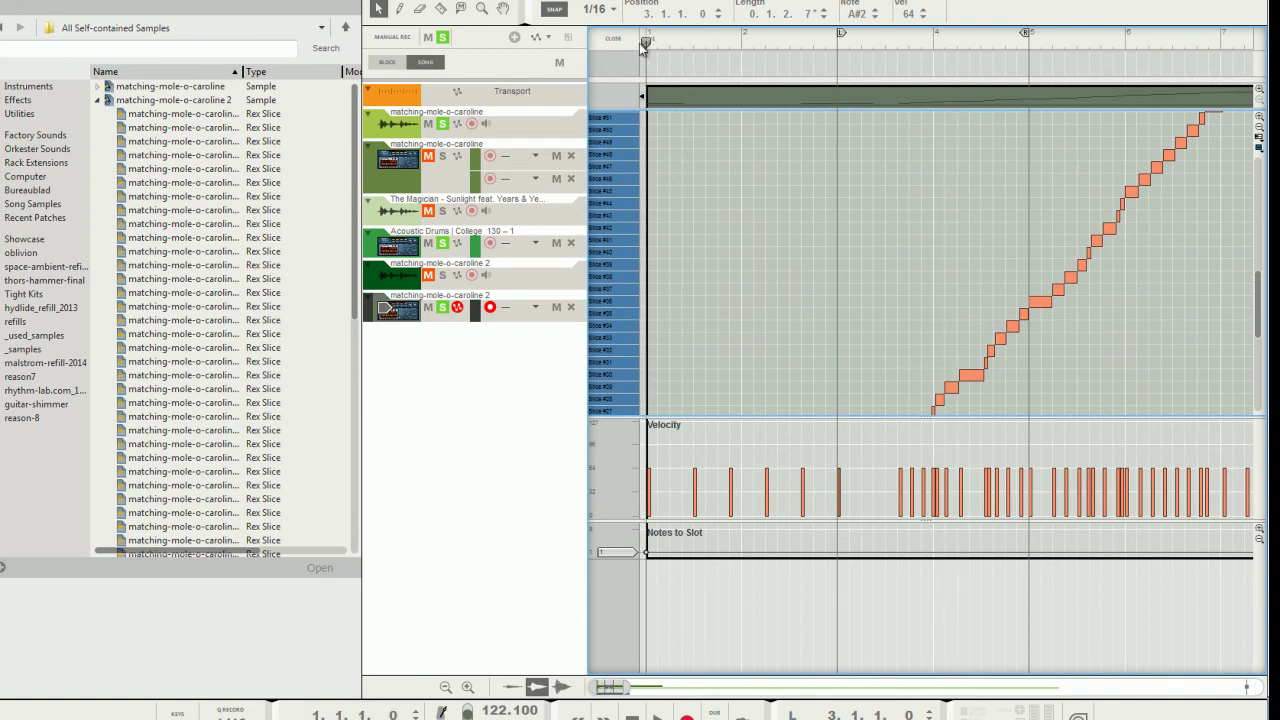
pyautogui.press('space')
pyautogui.scroll(-7, 786, 170)
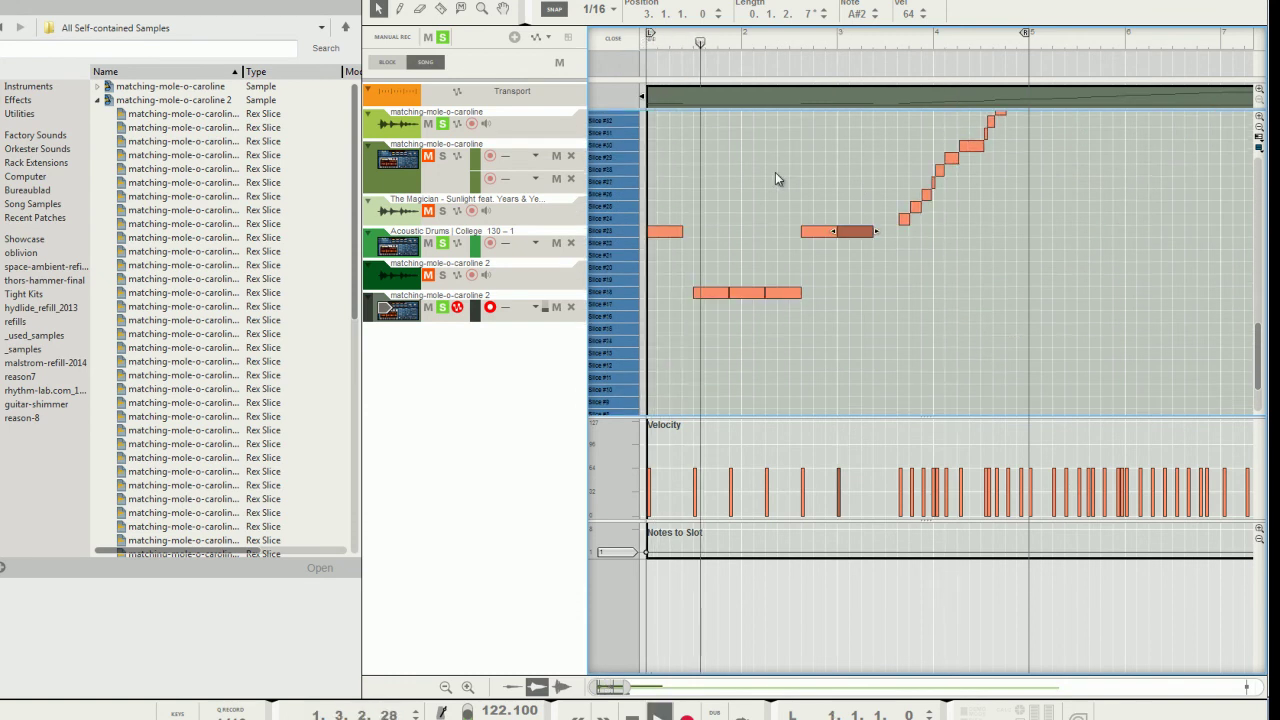
pyautogui.click(773, 173)
pyautogui.press('space')
# Step: Shorten each of the three slice 18 notes to a length of 0.1.1.0
pyautogui.moveTo(798, 280); pyautogui.dragTo(688, 306)
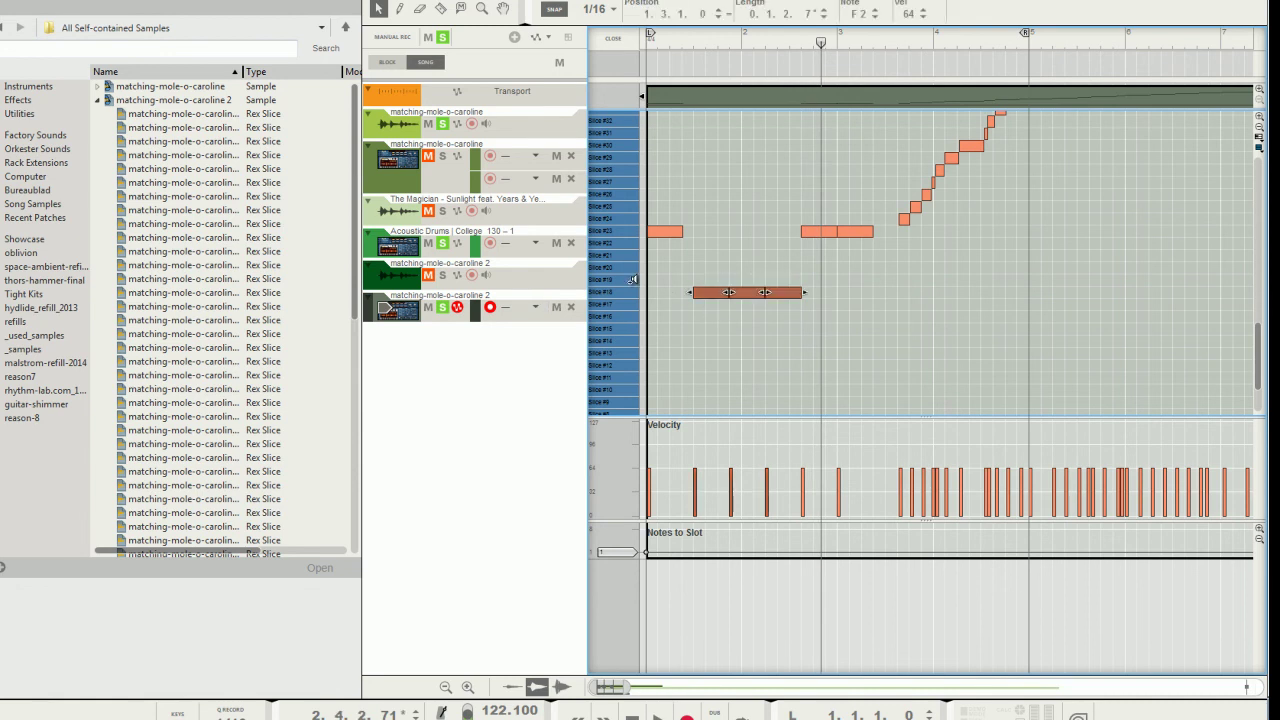
pyautogui.click(728, 281)
pyautogui.click(725, 294)
pyautogui.click(760, 295)
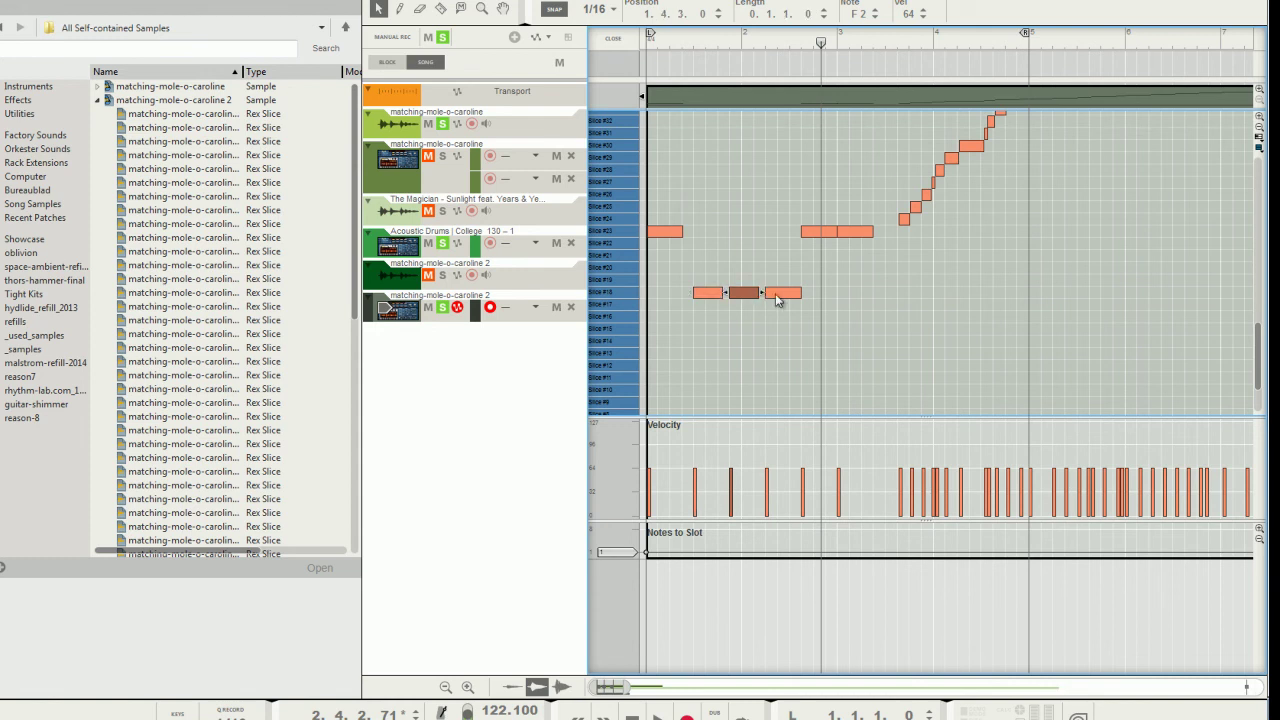
pyautogui.click(798, 294)
pyautogui.moveTo(800, 294); pyautogui.dragTo(795, 294)
pyautogui.click(782, 274)
# Step: Play the clip and shorten the two slice 23 notes around bar 3 to a length of 0.1.1.0
pyautogui.press('space')
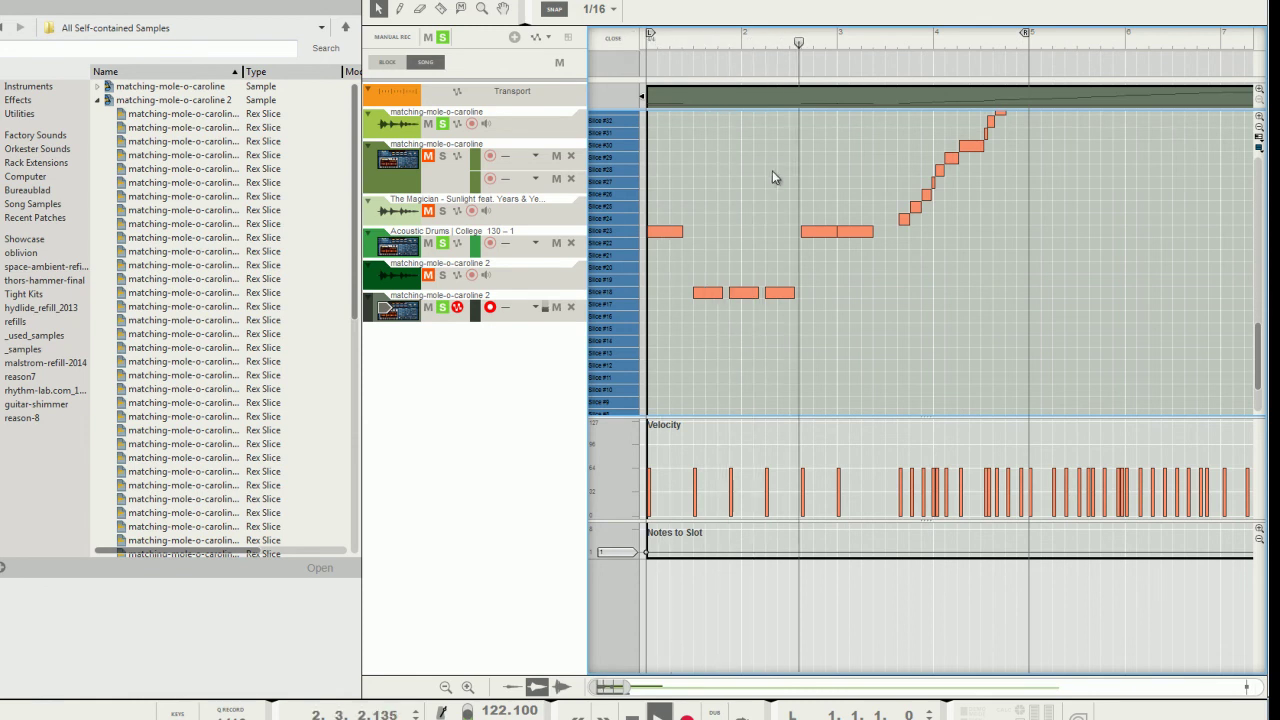
pyautogui.scroll(2, 805, 220)
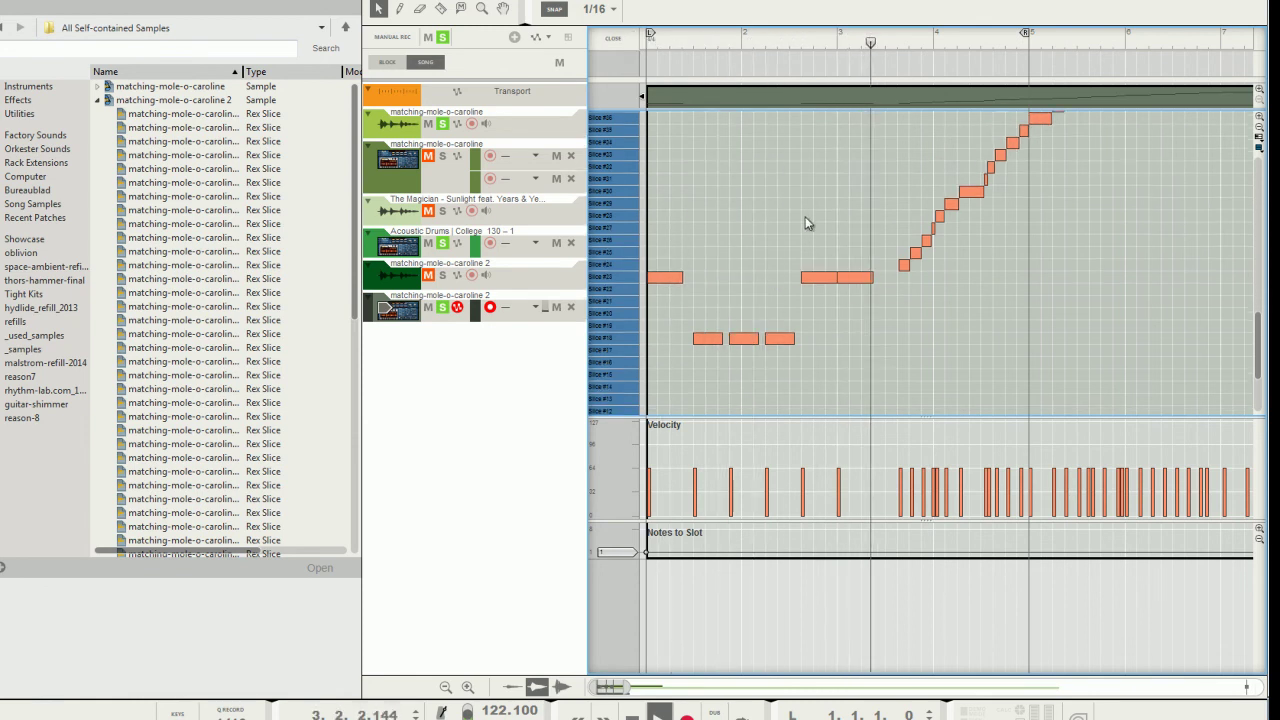
pyautogui.click(823, 279)
pyautogui.click(862, 278)
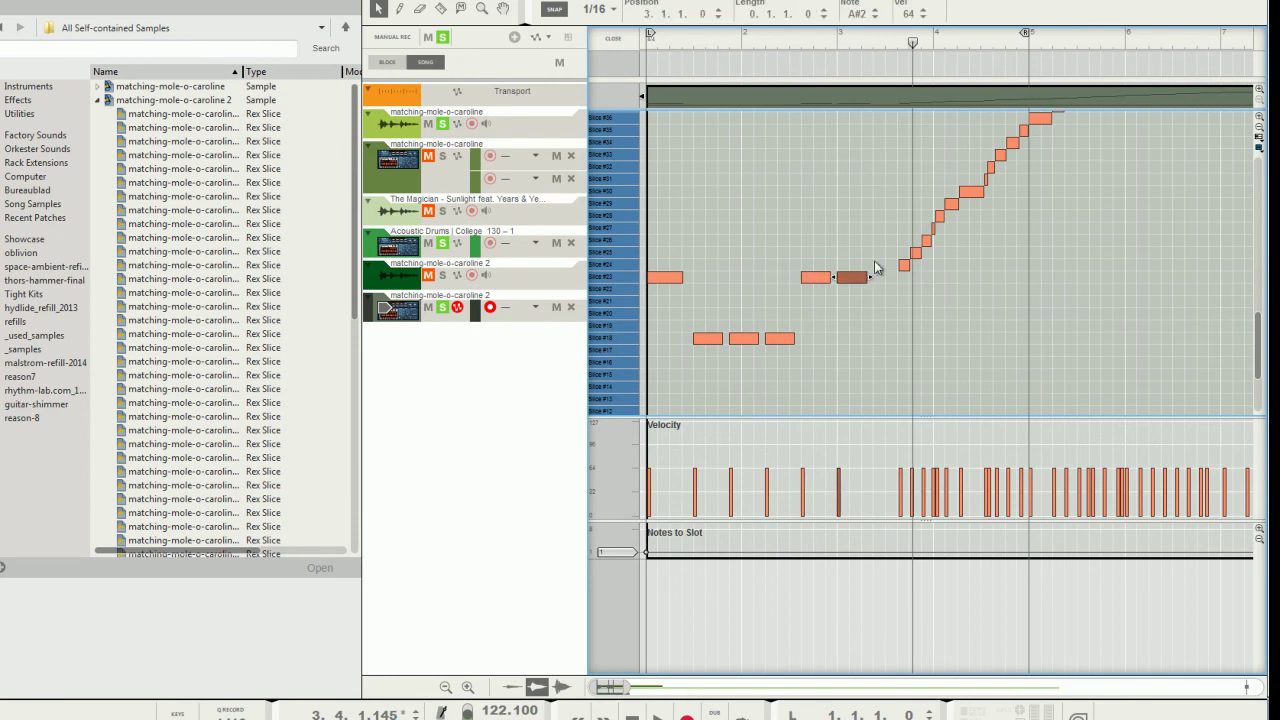
# Step: Play the clip from bar 1 and copy the three slice 18 notes to the third beat of bar 3
pyautogui.scroll(2, 870, 270)
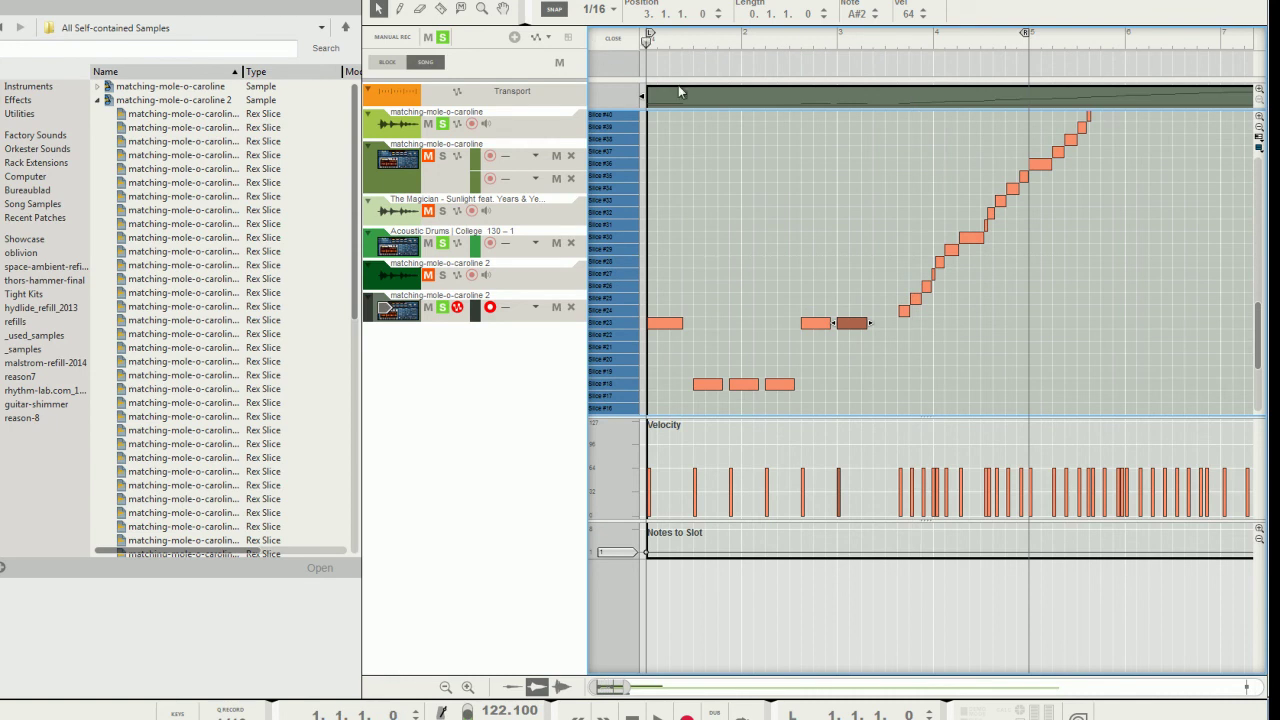
pyautogui.scroll(-2, 798, 129)
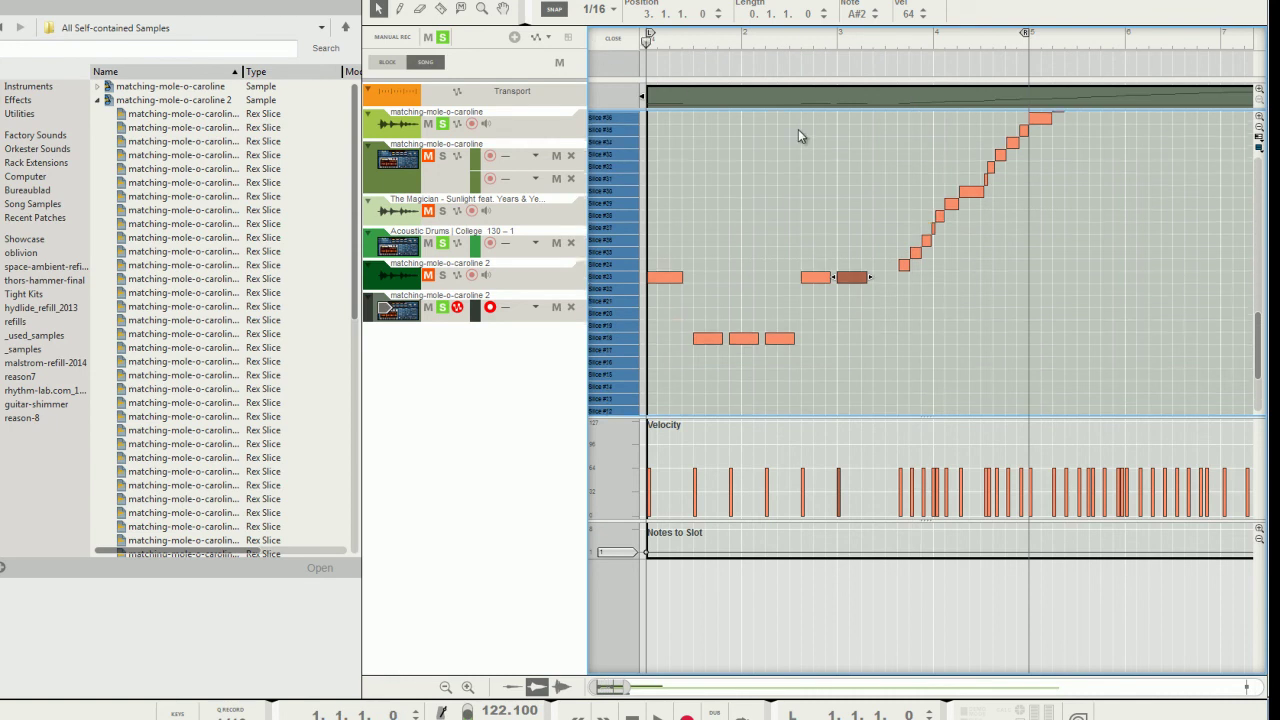
pyautogui.press('space')
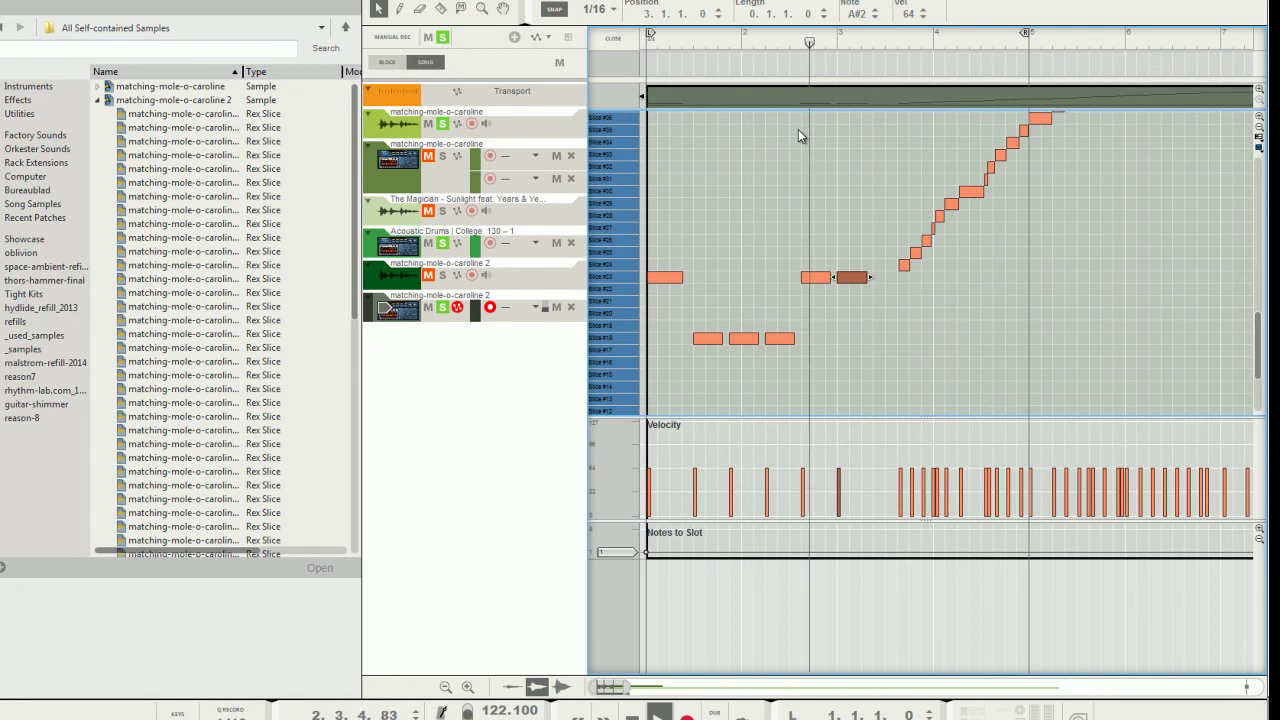
pyautogui.scroll(2, 877, 208)
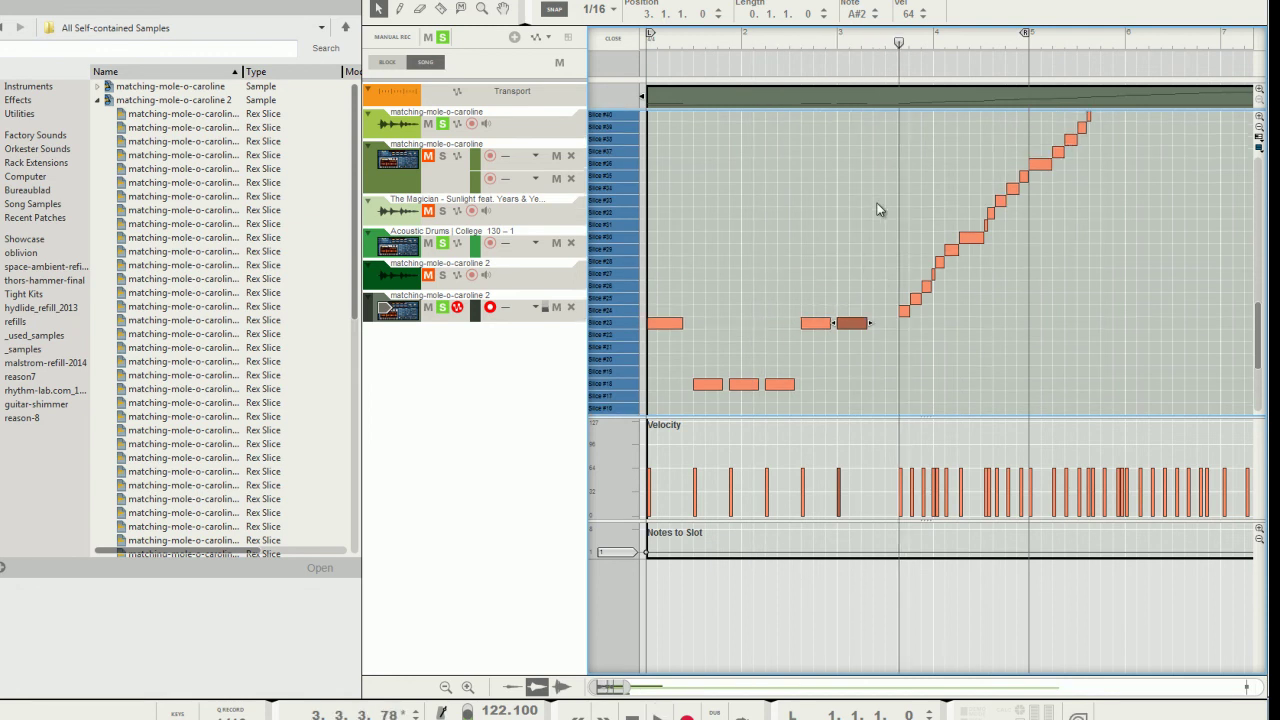
pyautogui.moveTo(831, 352); pyautogui.dragTo(678, 418)
pyautogui.moveTo(711, 343); pyautogui.dragTo(890, 344)
# Step: Delete the original slice 24 to 32 notes in bars 3 and 4 and play the clip
pyautogui.click(906, 324)
pyautogui.moveTo(1009, 341); pyautogui.dragTo(909, 340)
pyautogui.click(922, 287)
pyautogui.scroll(2, 922, 293)
pyautogui.moveTo(901, 122); pyautogui.dragTo(1022, 326)
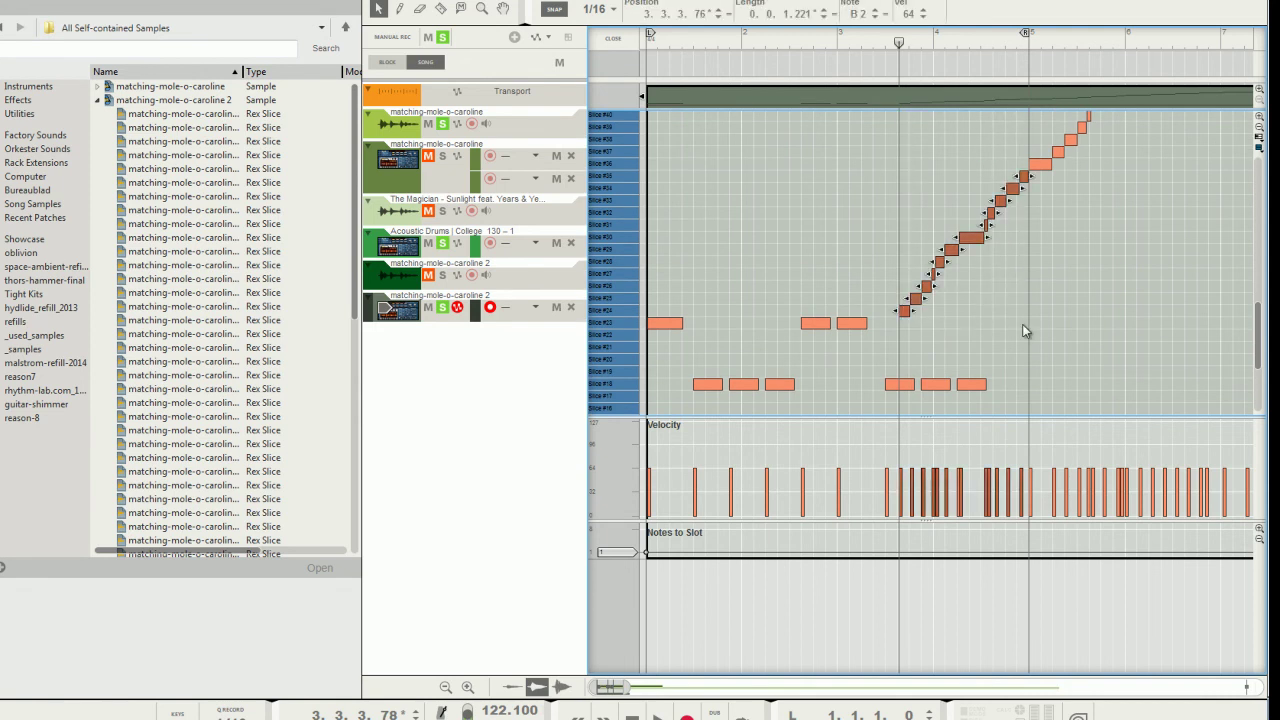
pyautogui.click(988, 205)
pyautogui.moveTo(987, 195); pyautogui.dragTo(900, 340)
pyautogui.press('Delete')
pyautogui.press('space')
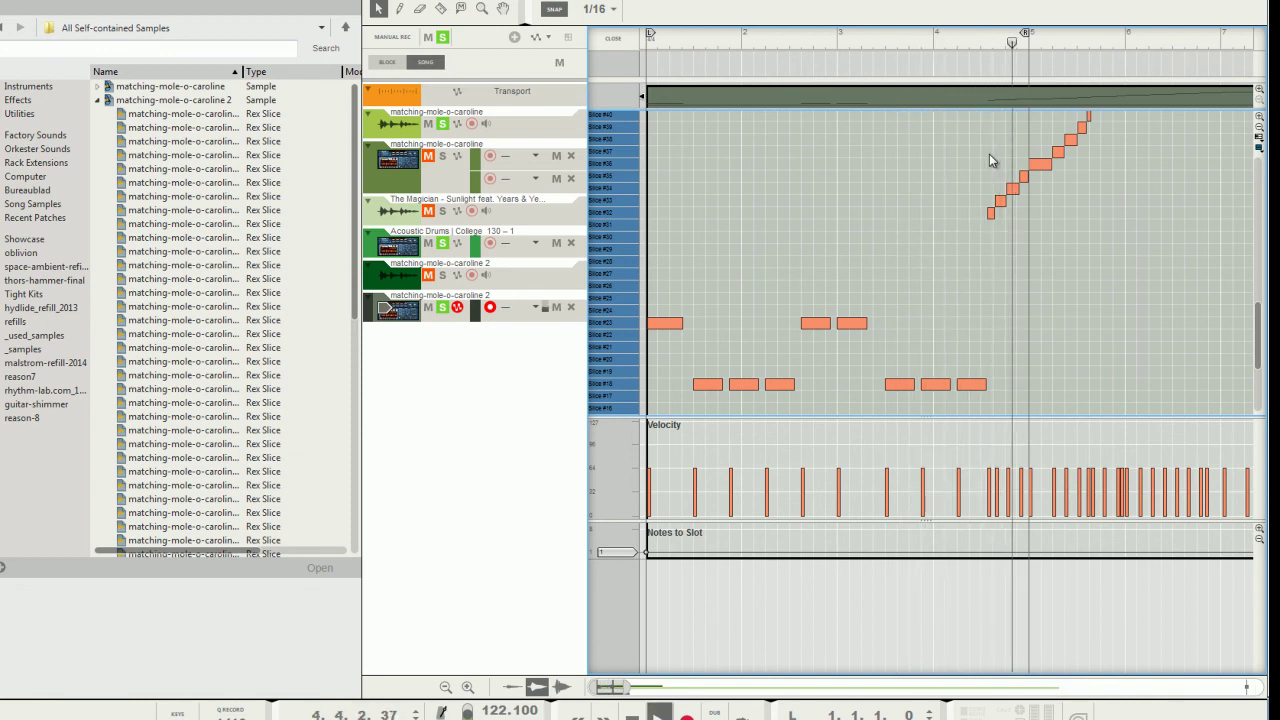
pyautogui.click(990, 214)
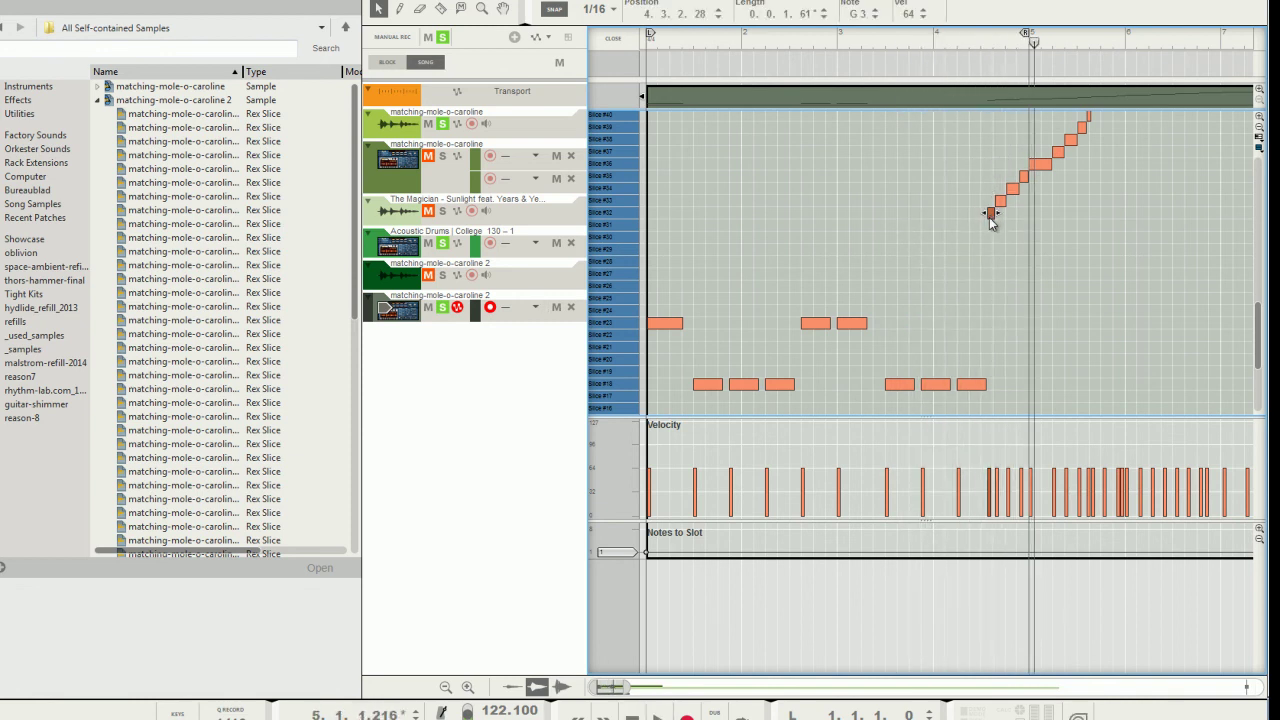
pyautogui.press('Delete')
# Step: Return to the arrangement, split the matching-mole-o-caroline 2 clip near bar 5 and delete the part after the split
pyautogui.scroll(3, 1013, 218)
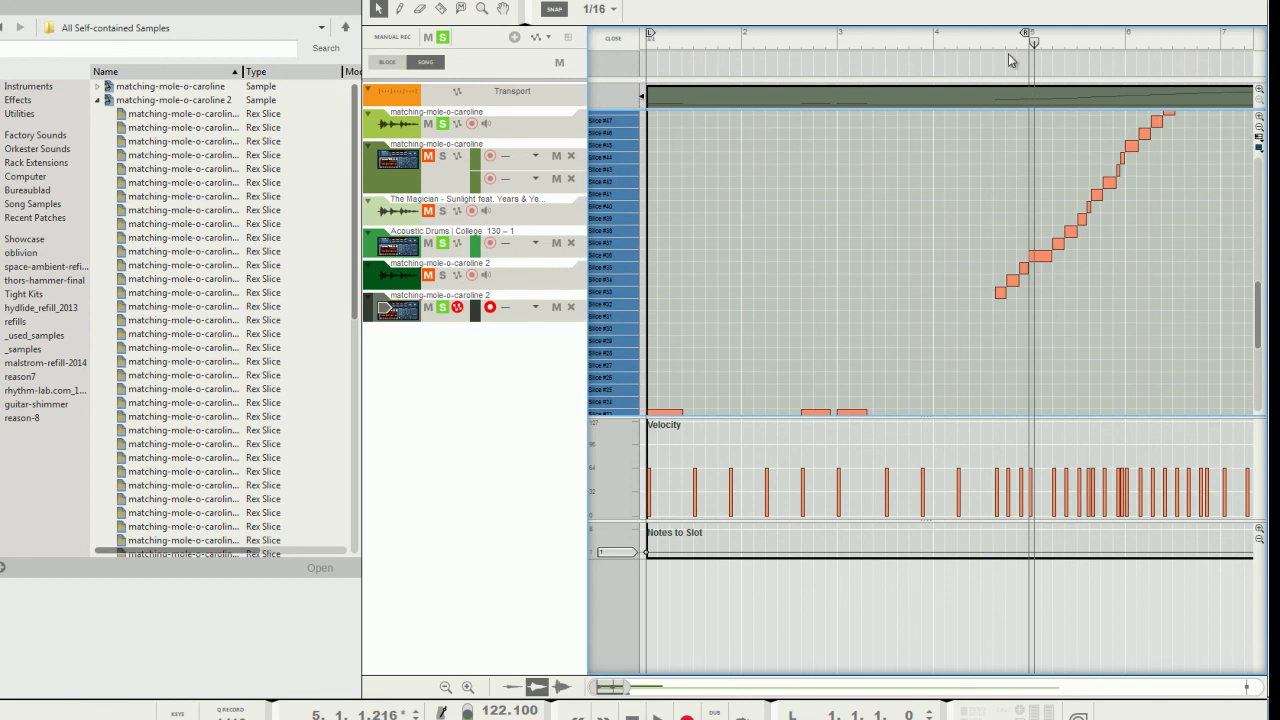
pyautogui.hotkey('ctrl', 'e')
pyautogui.press('t')
pyautogui.press('r')
pyautogui.click(779, 311)
pyautogui.press('q')
pyautogui.click(797, 314)
pyautogui.press('Delete')
# Step: Set the snap to Bar, trim the clip to end exactly at bar 5 and place a copy of it at bar 5
pyautogui.moveTo(798, 313); pyautogui.dragTo(894, 326)
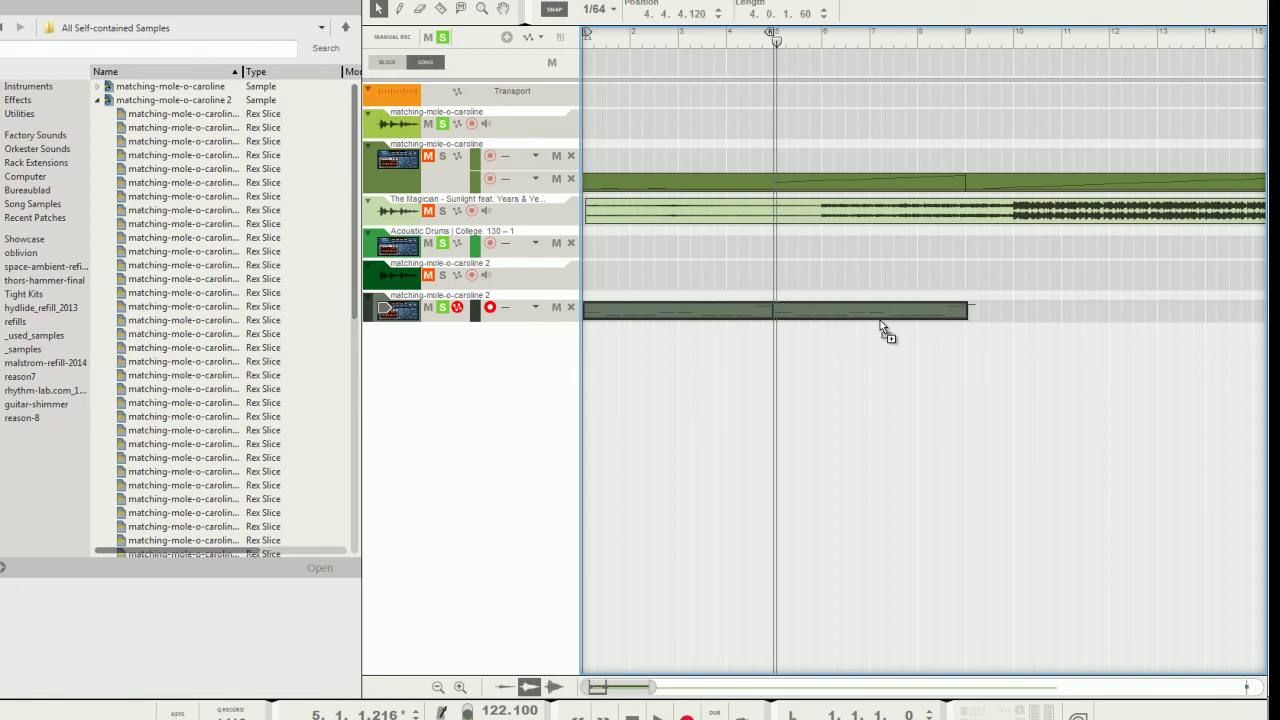
pyautogui.press('Delete')
pyautogui.click(594, 10)
pyautogui.click(598, 24)
pyautogui.click(778, 310)
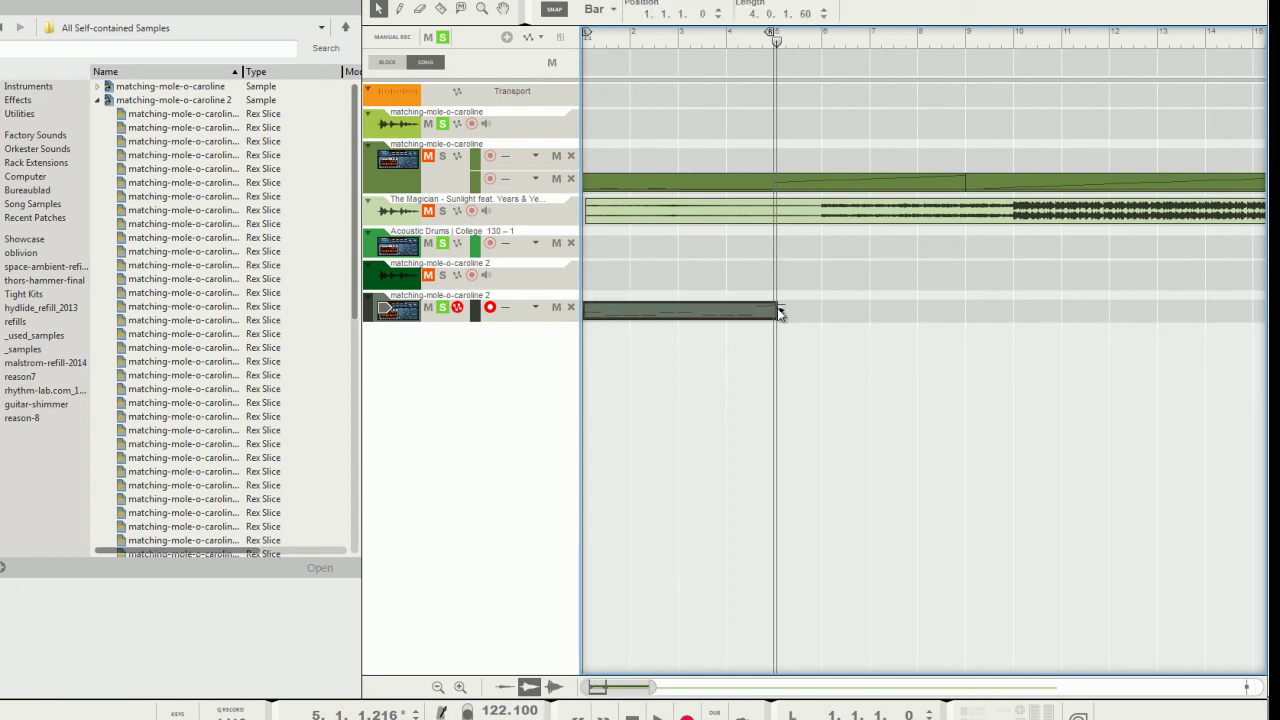
pyautogui.moveTo(666, 314); pyautogui.dragTo(837, 326)
# Step: Set the loop end to bar 9 and play from bar 1, temporarily soloing The Magician - Sunlight track for comparison
pyautogui.keyDown('alt'); pyautogui.click(966, 42); pyautogui.keyUp('alt')
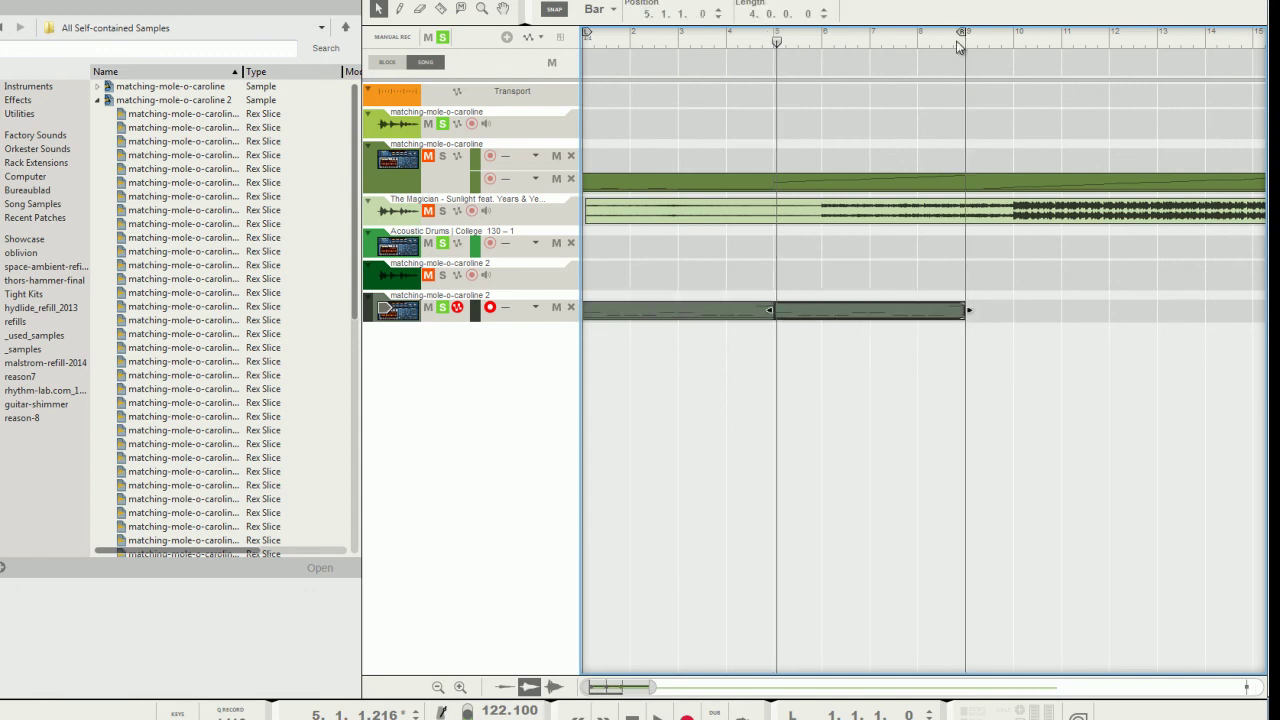
pyautogui.moveTo(634, 45); pyautogui.dragTo(553, 54)
pyautogui.press('space')
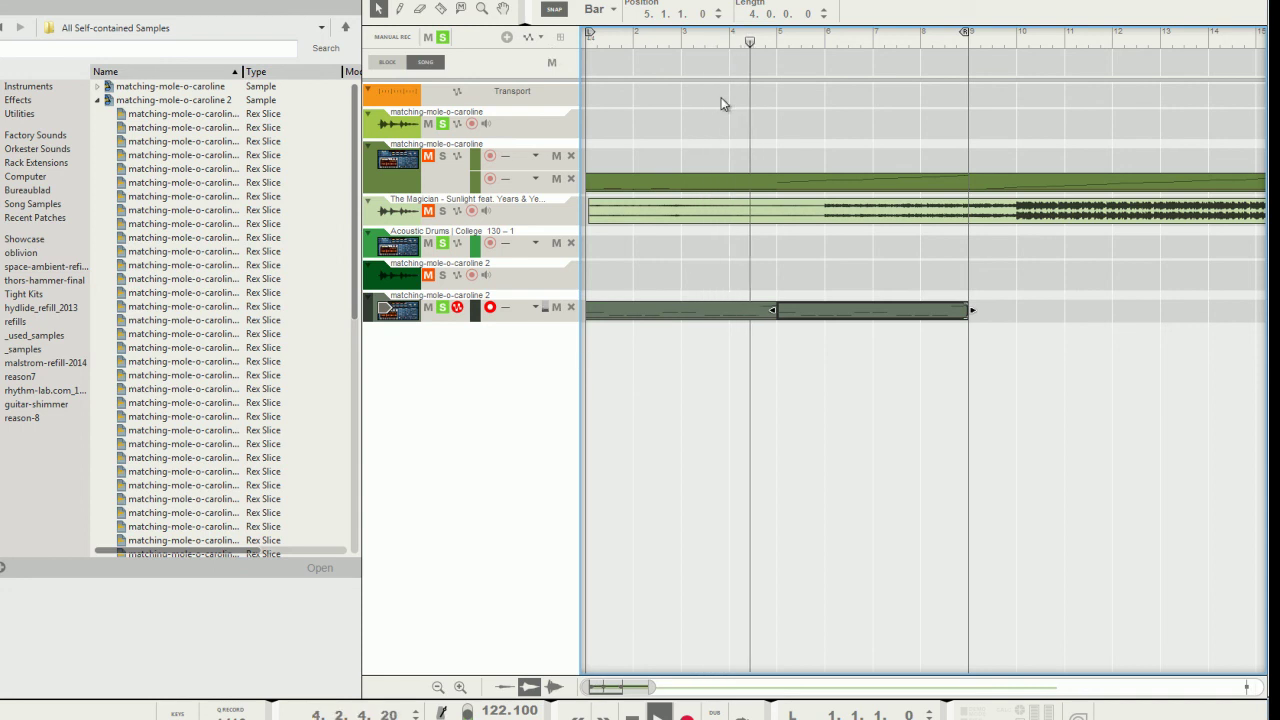
pyautogui.click(442, 211)
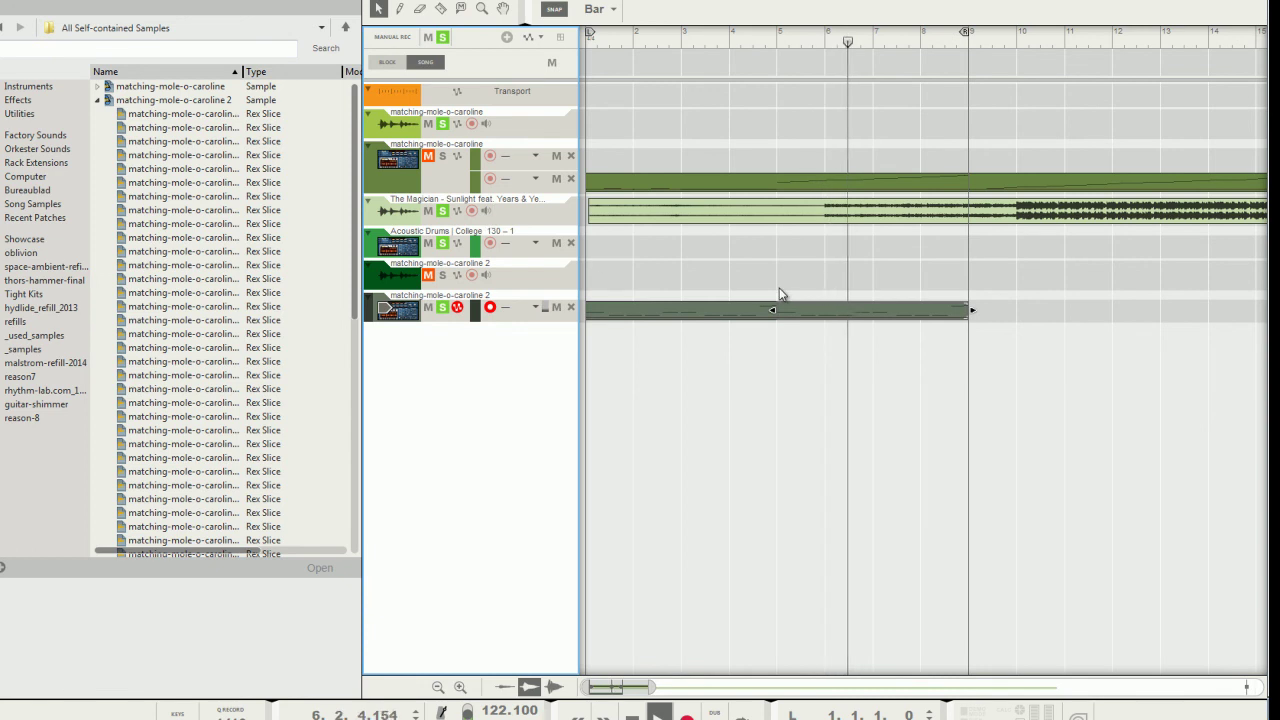
pyautogui.click(443, 212)
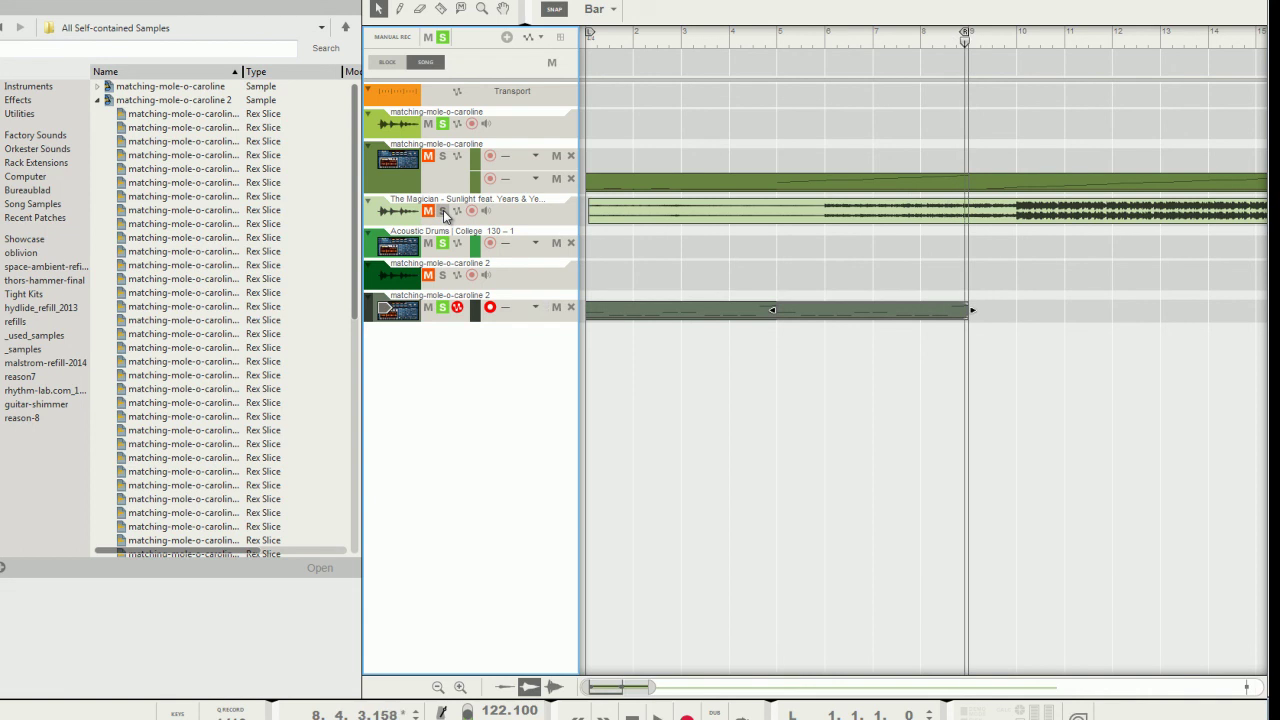
# Step: Show the rack and reveal the insert effects section of the matching-mole-o-caroline 2 mix channel
pyautogui.click(706, 257)
pyautogui.press('F6')
pyautogui.scroll(-3, 474, 313)
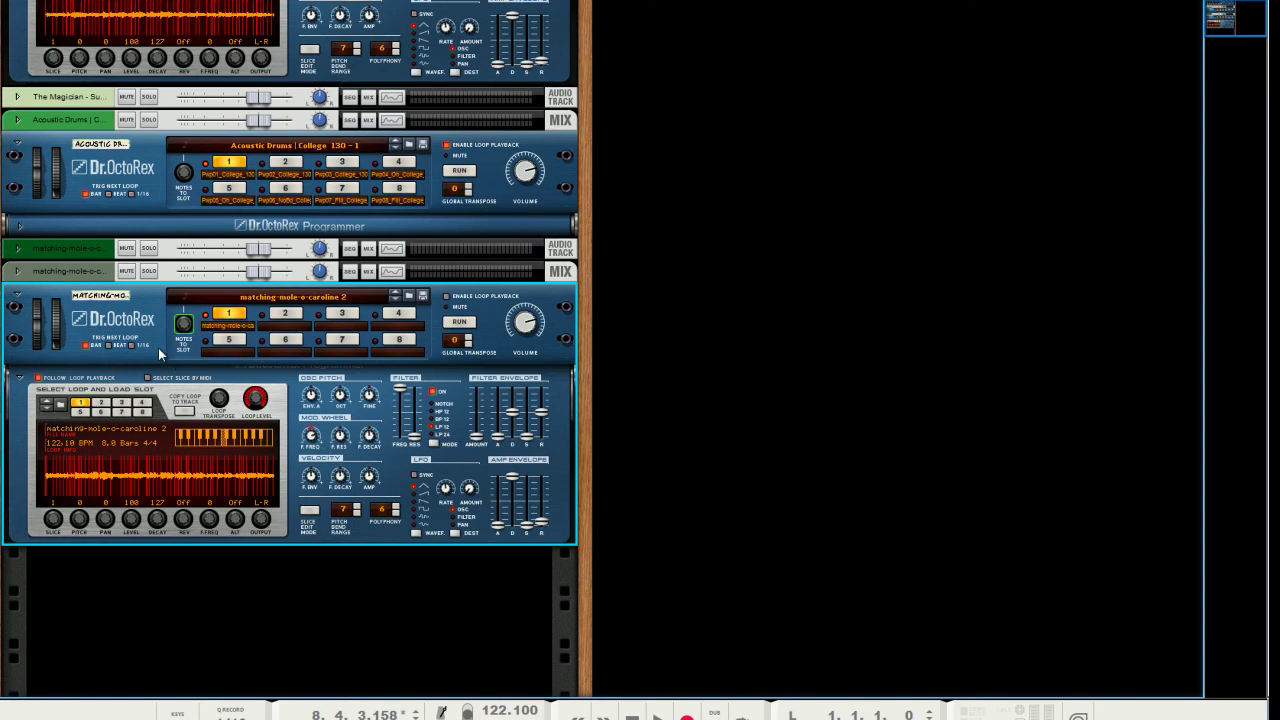
pyautogui.click(16, 272)
pyautogui.click(36, 302)
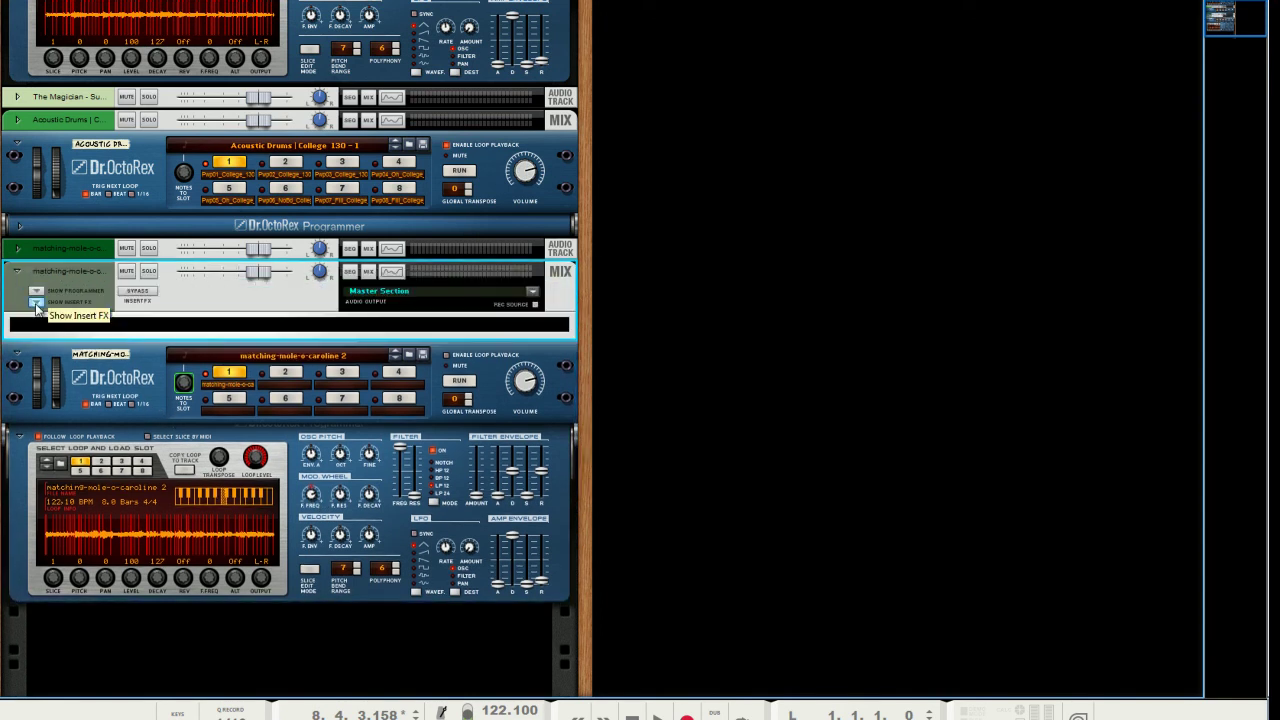
# Step: Create a Malström synthesizer in the channel's insert effects section and reset it to its Init Patch
pyautogui.rightClick(115, 345)
pyautogui.moveTo(183, 423)
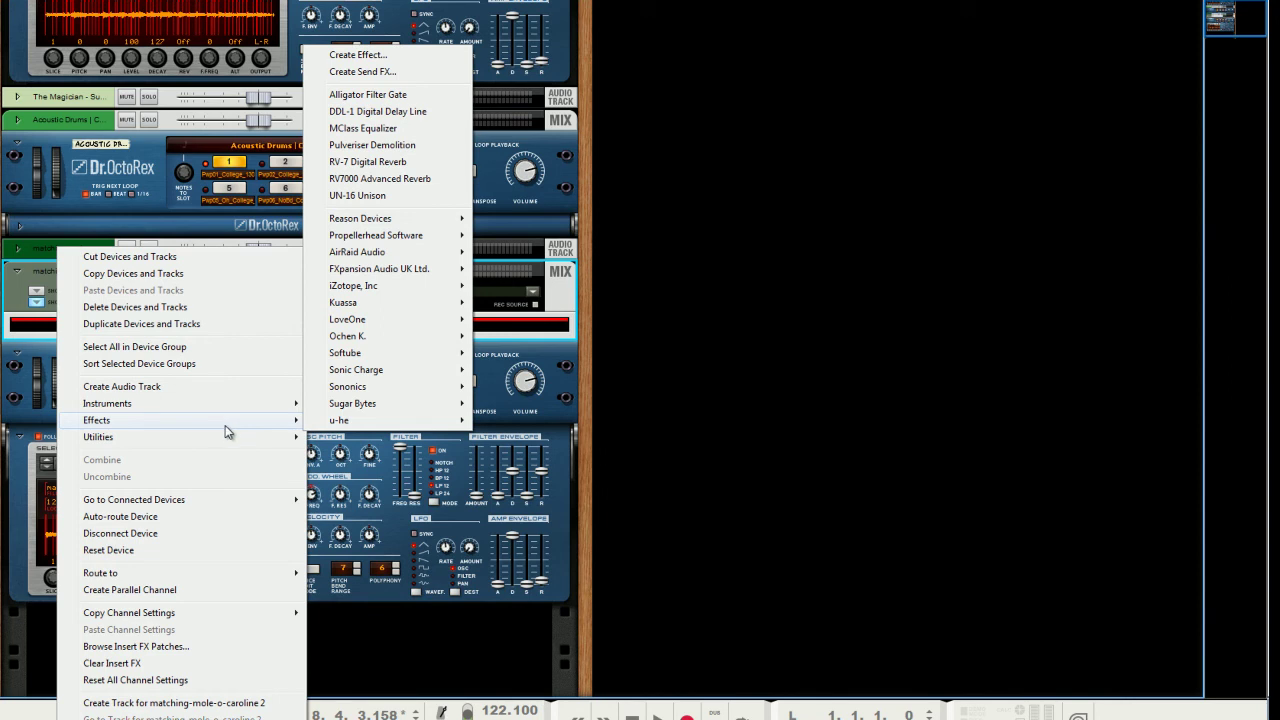
pyautogui.moveTo(237, 437)
pyautogui.moveTo(275, 404)
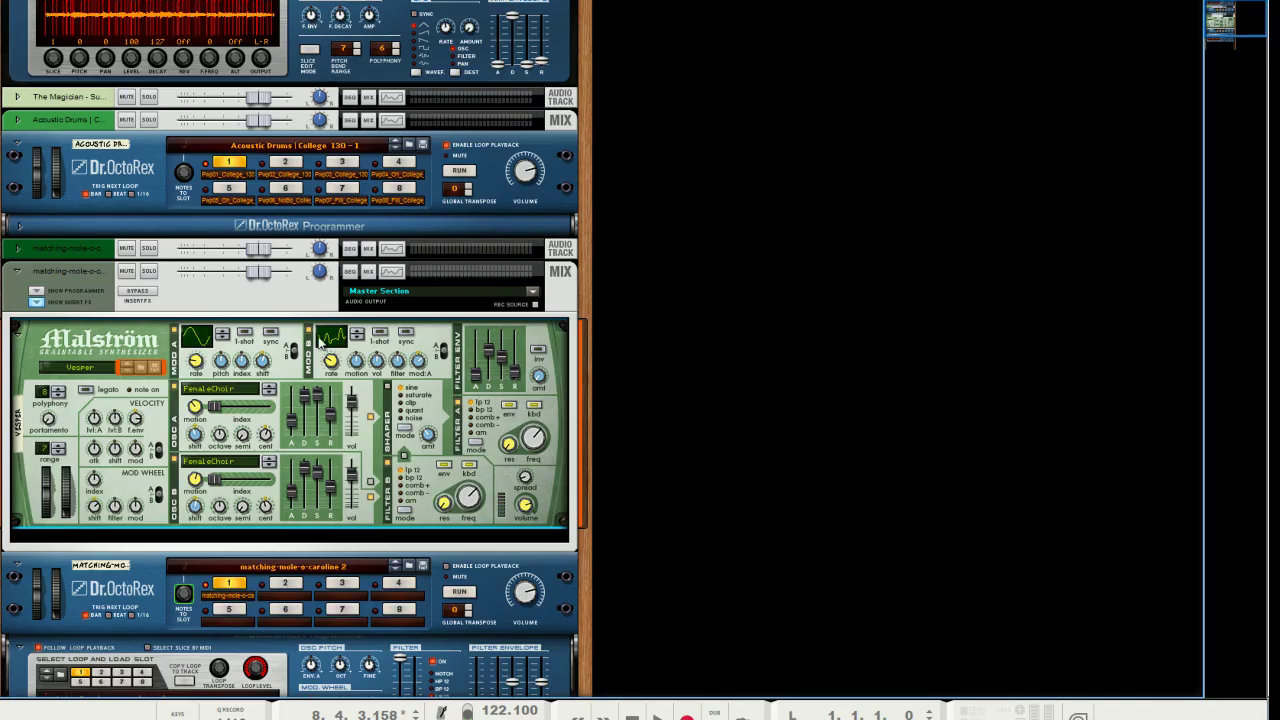
pyautogui.rightClick(143, 325)
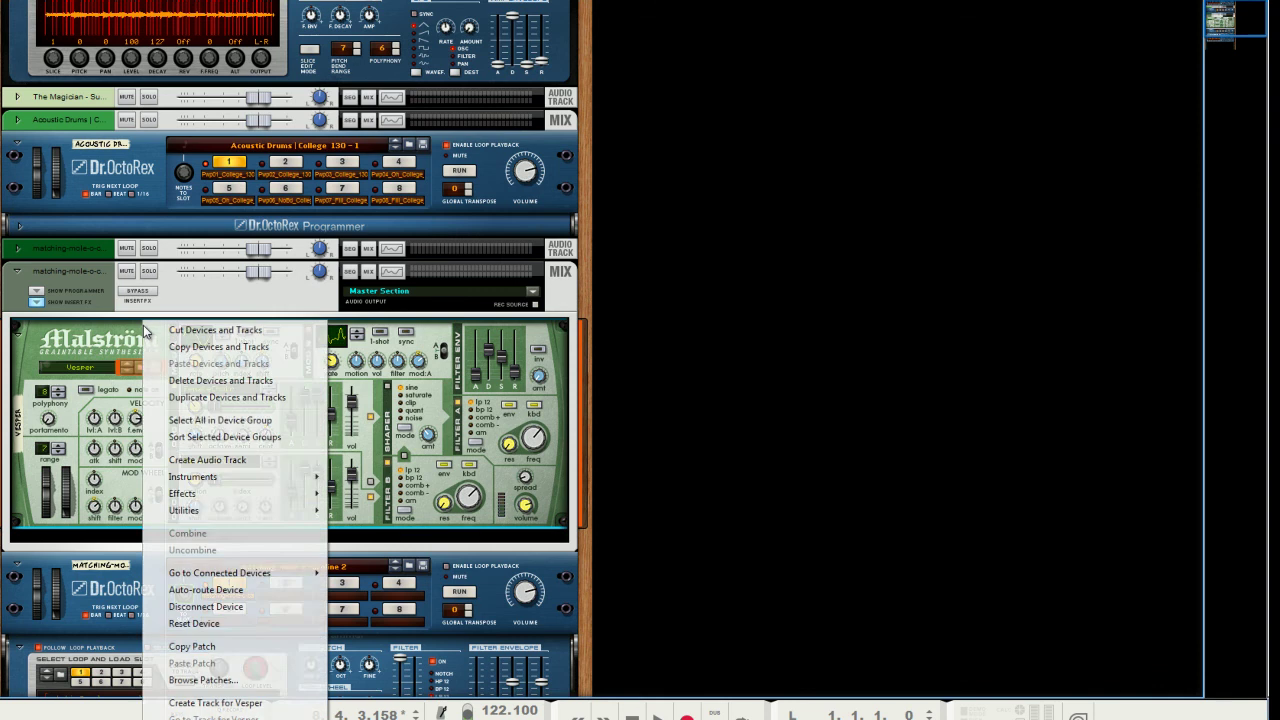
pyautogui.click(205, 622)
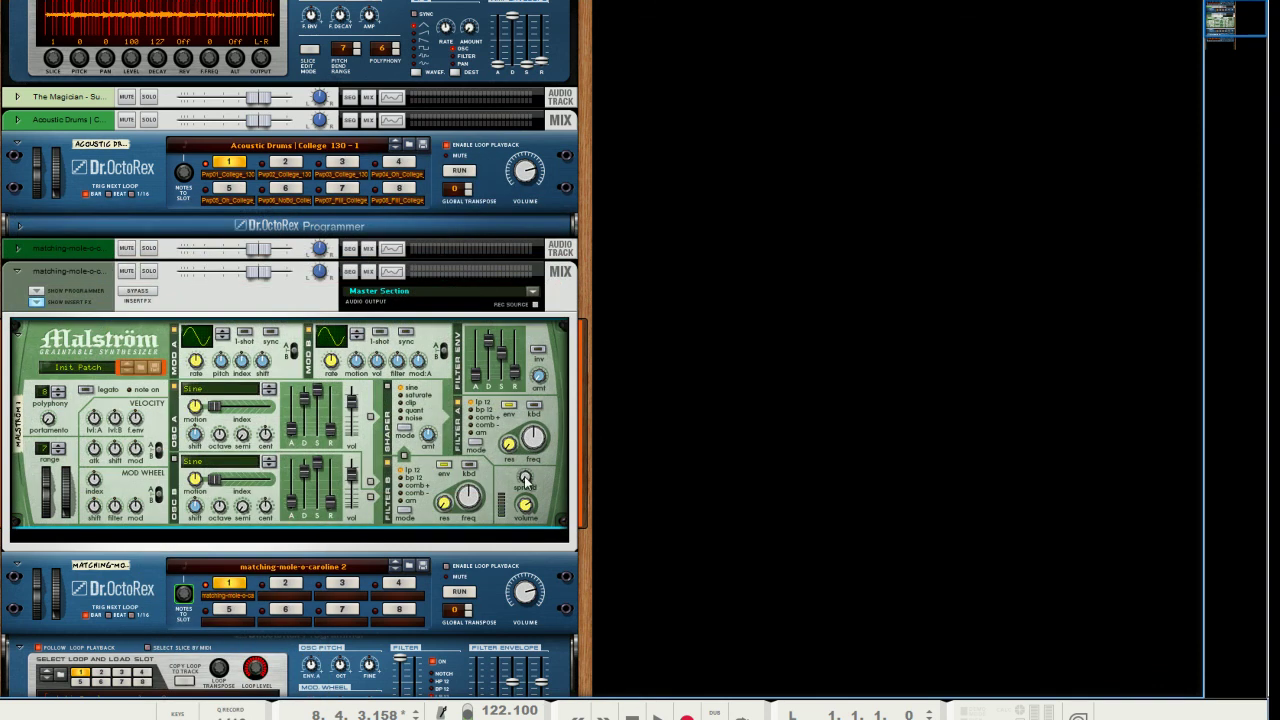
# Step: Cable the channel's insert sends to the Malström's audio inputs and its main outputs back to the insert returns
pyautogui.press('Tab')
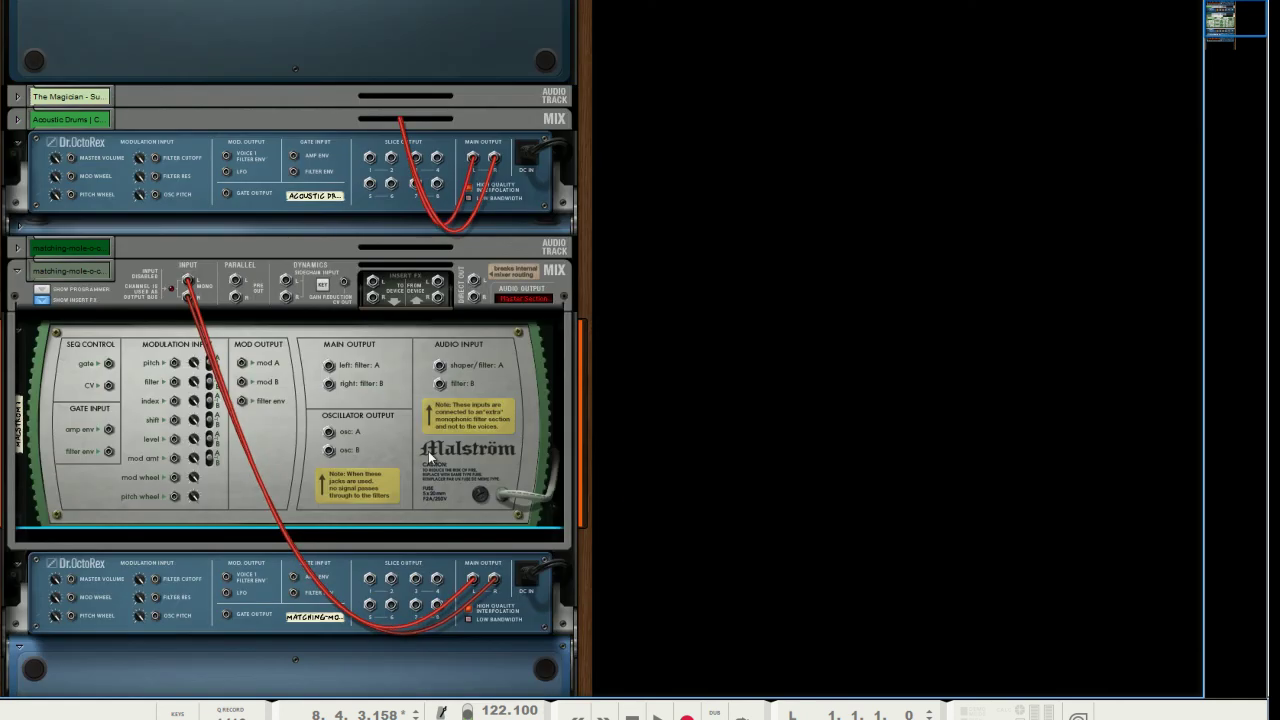
pyautogui.moveTo(372, 284); pyautogui.dragTo(370, 343)
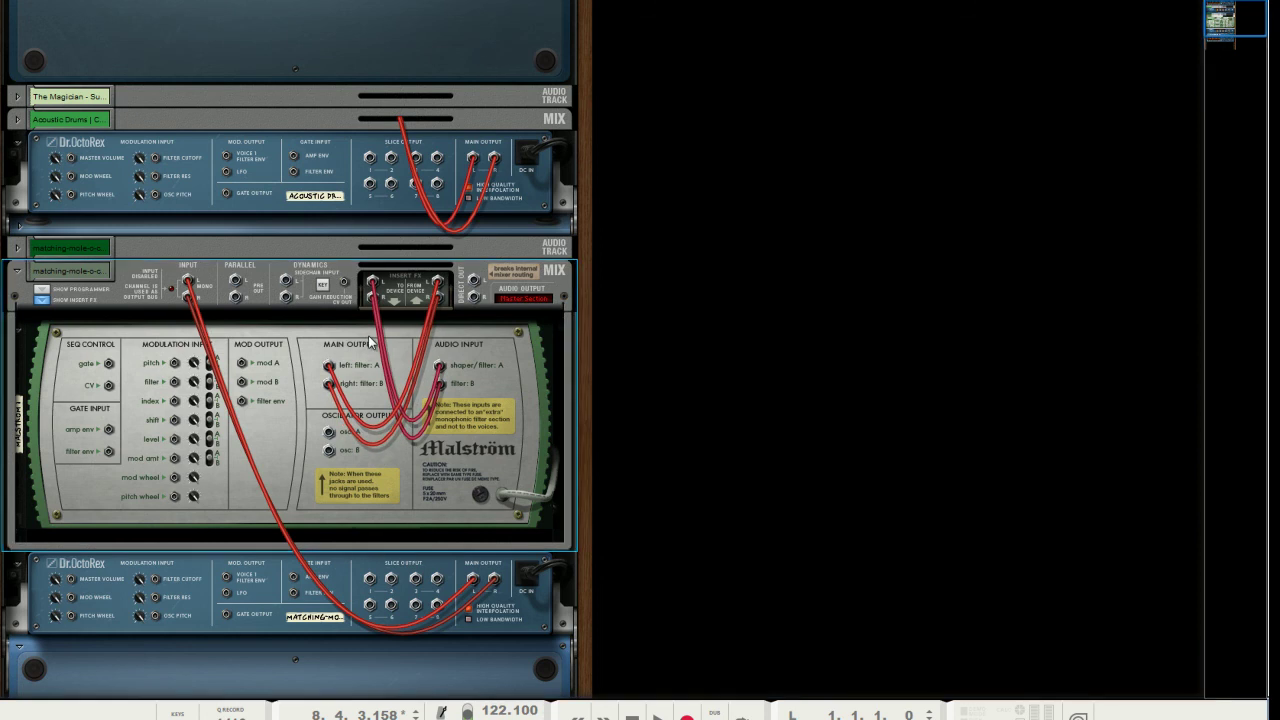
pyautogui.press('Tab')
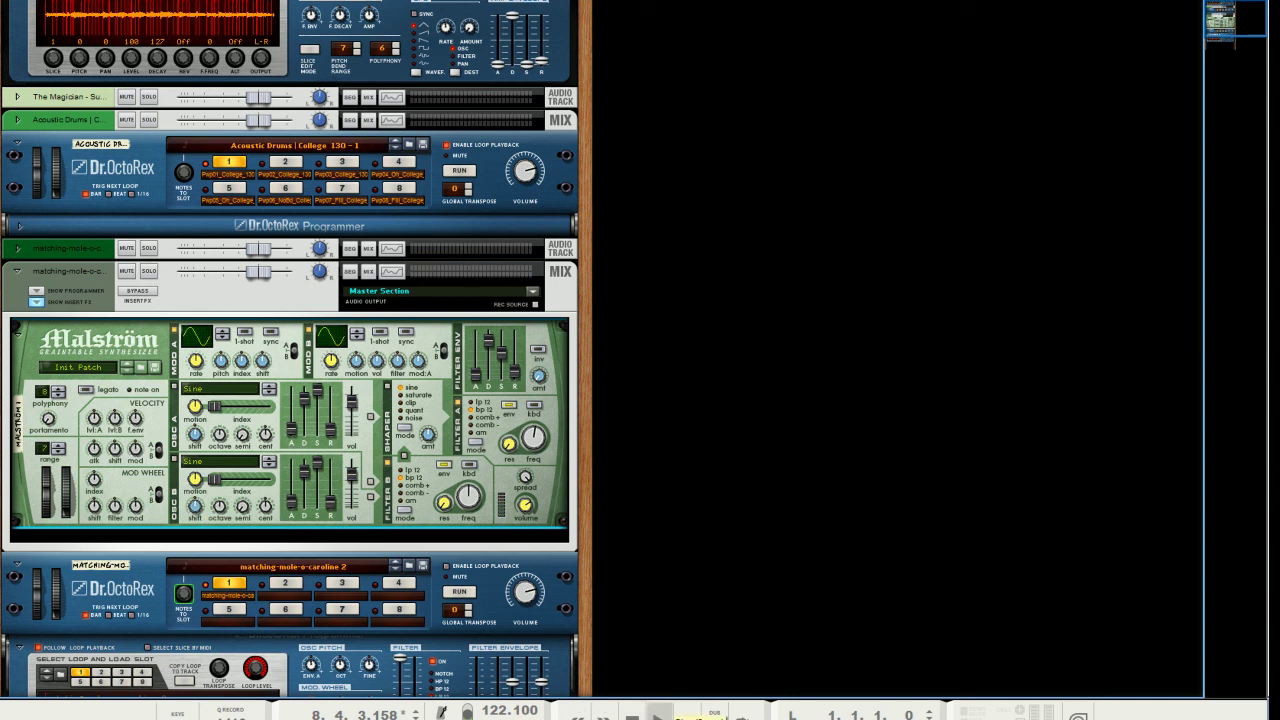
# Step: During playback from bar 1, set the Malström's Filter B frequency to 91 and its Filter A frequency to 85
pyautogui.click(658, 713)
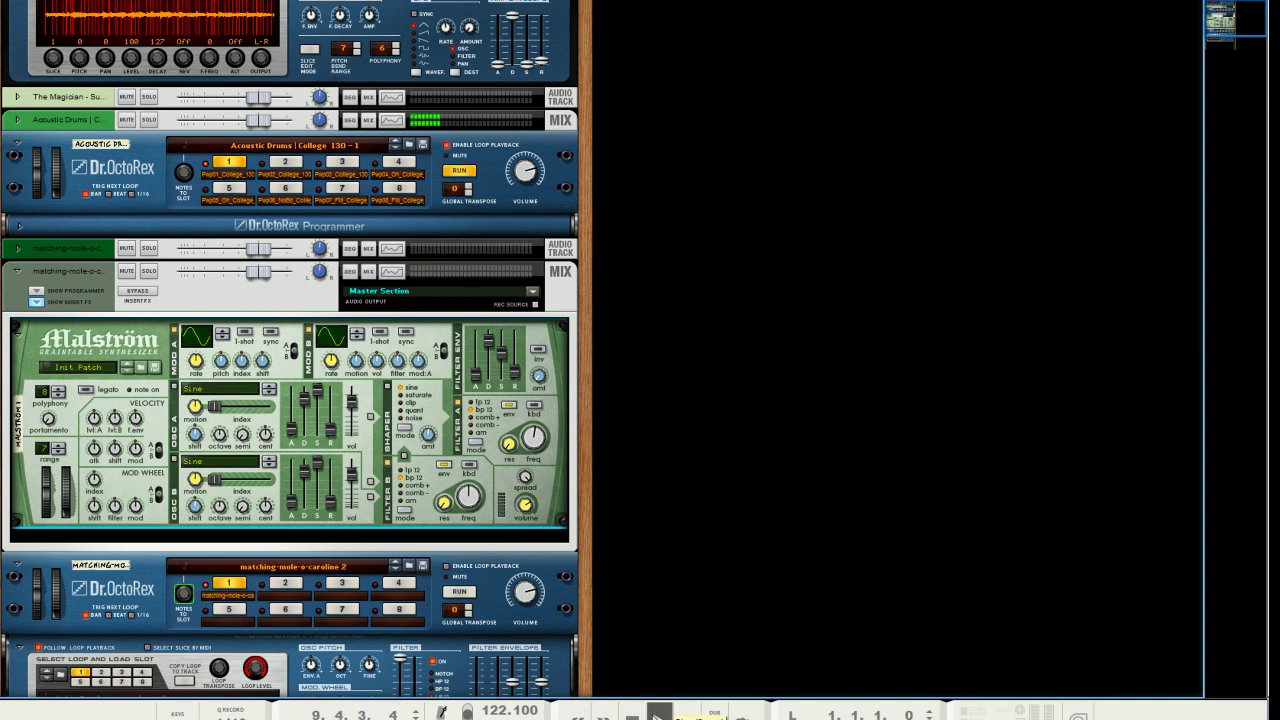
pyautogui.press('F7')
pyautogui.click(583, 46)
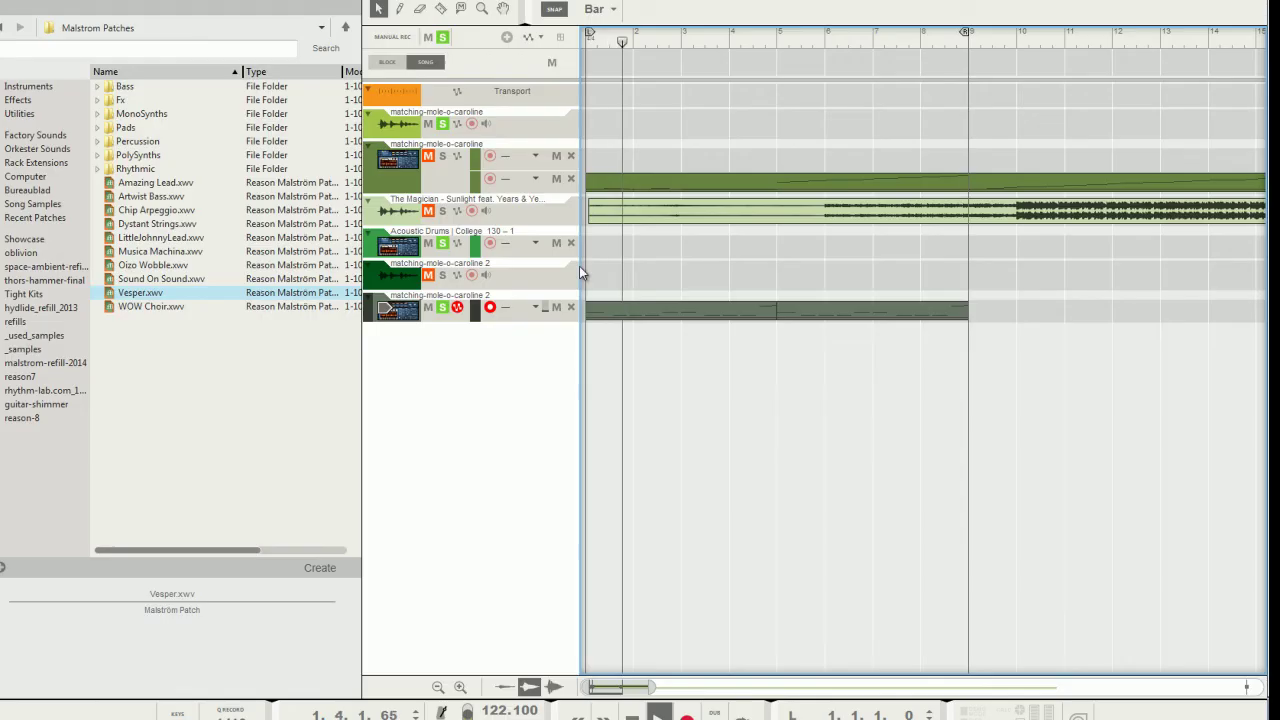
pyautogui.press('F6')
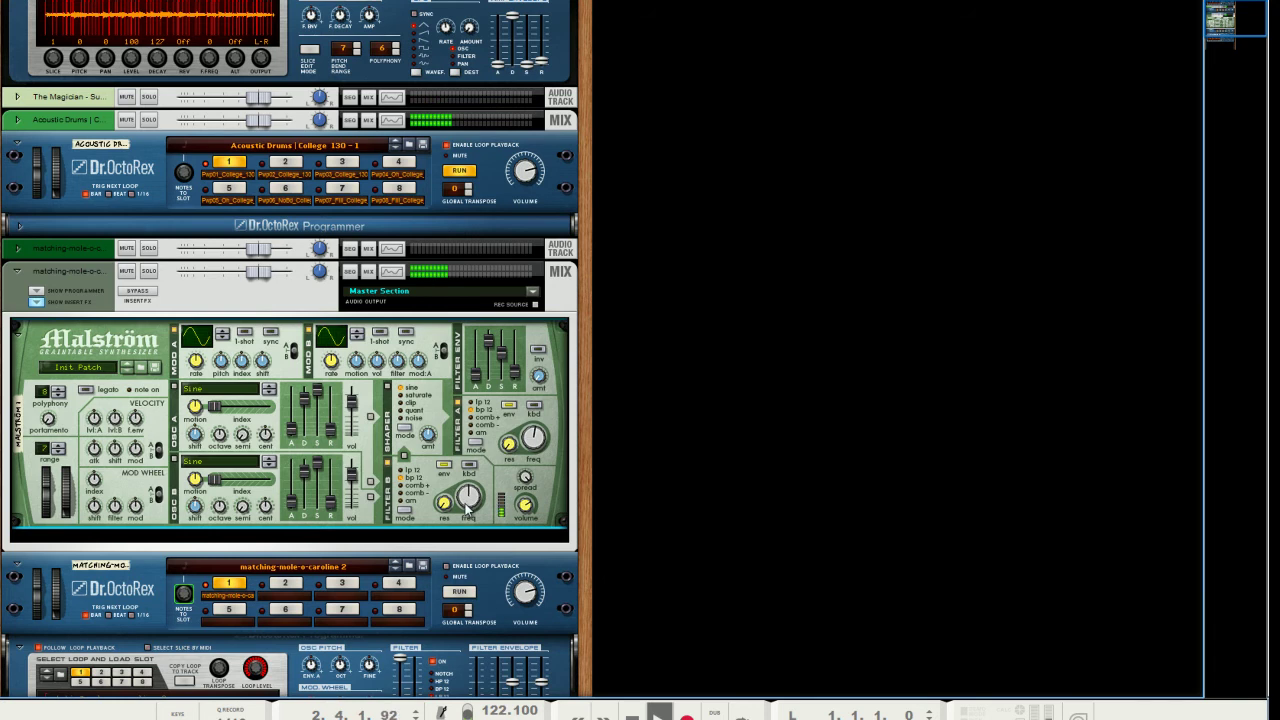
pyautogui.moveTo(466, 507)
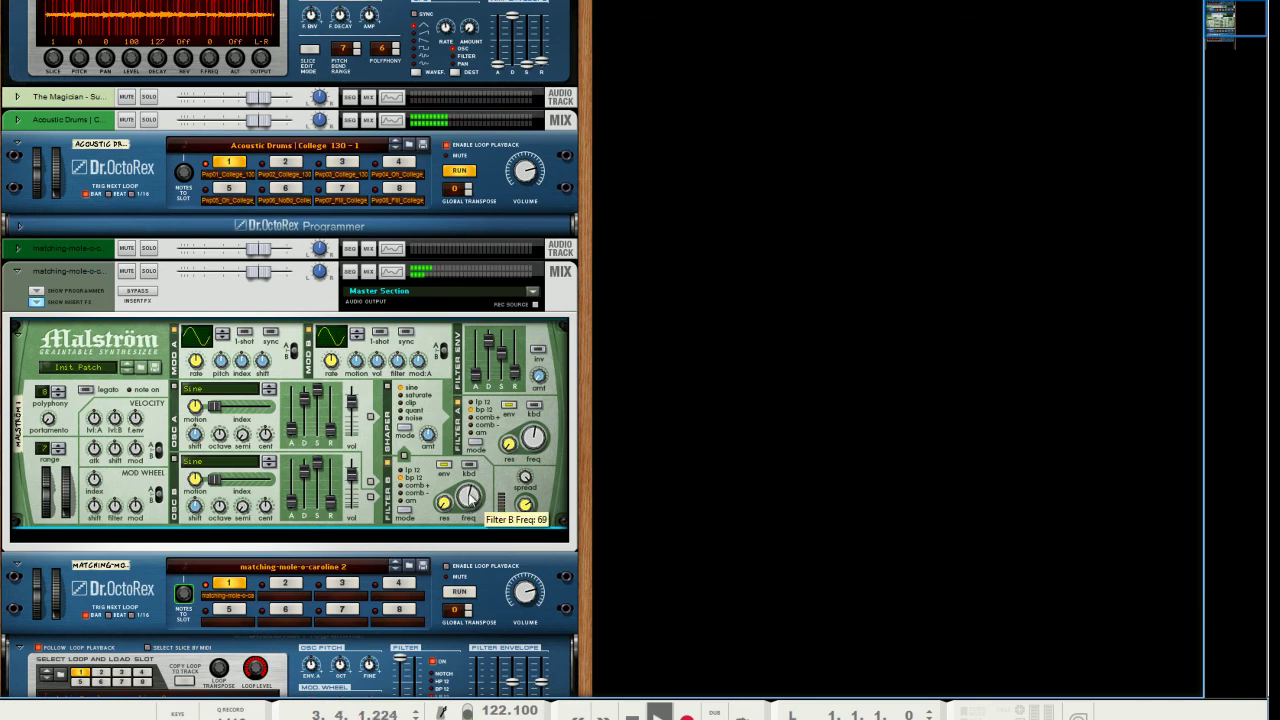
pyautogui.moveTo(470, 500); pyautogui.dragTo(482, 469)
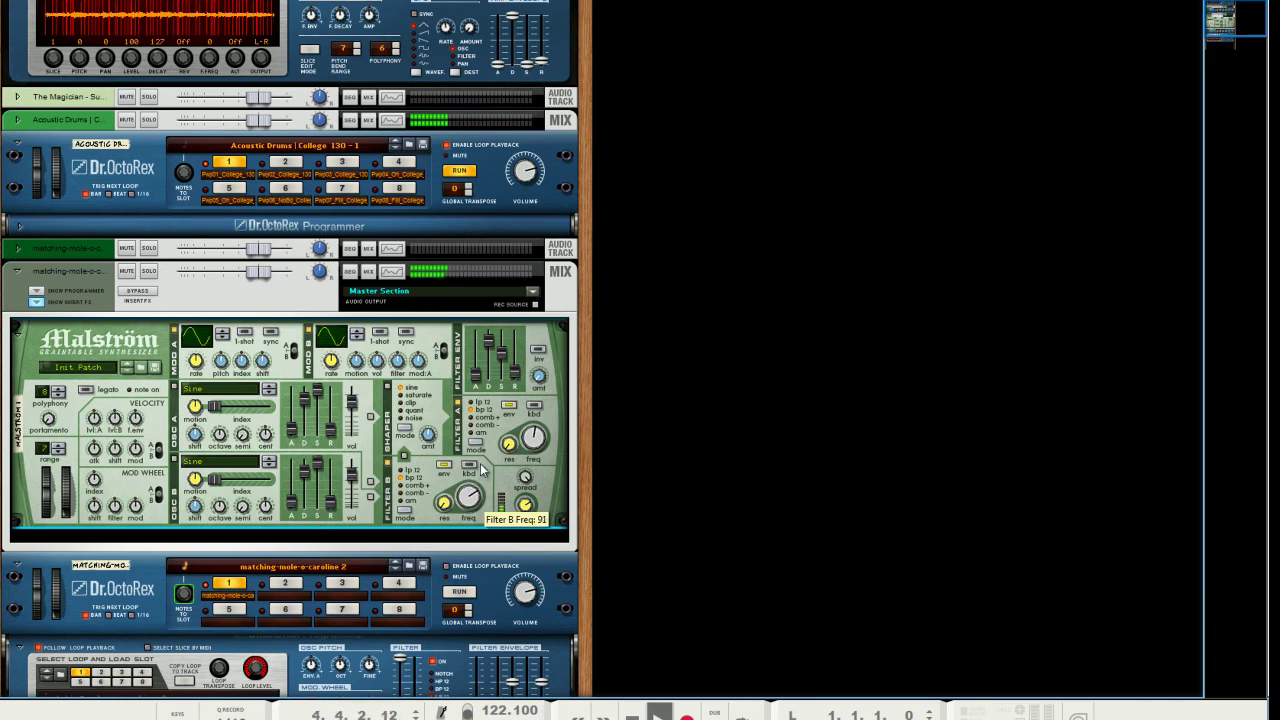
pyautogui.moveTo(542, 441)
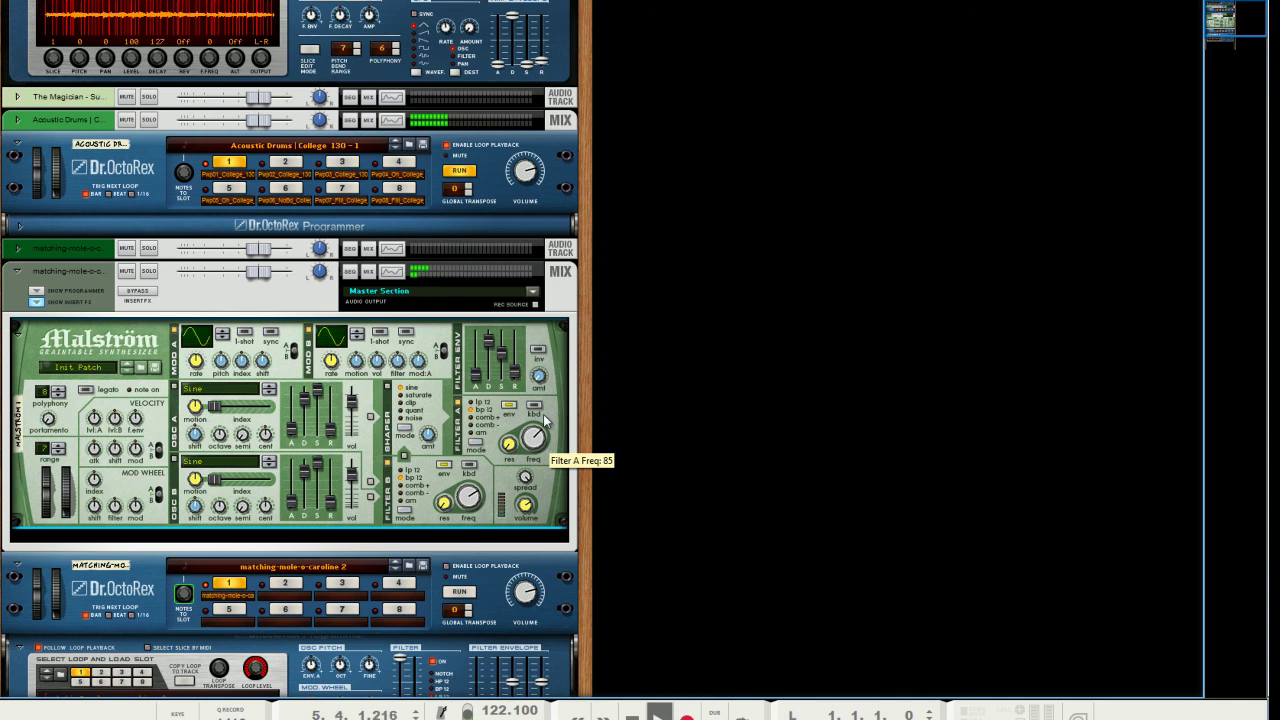
# Step: Add an RV-7 Digital Reverb after the Malström and set its dry/wet amount to 24 while playing the loop
pyautogui.rightClick(456, 525)
pyautogui.moveTo(630, 272)
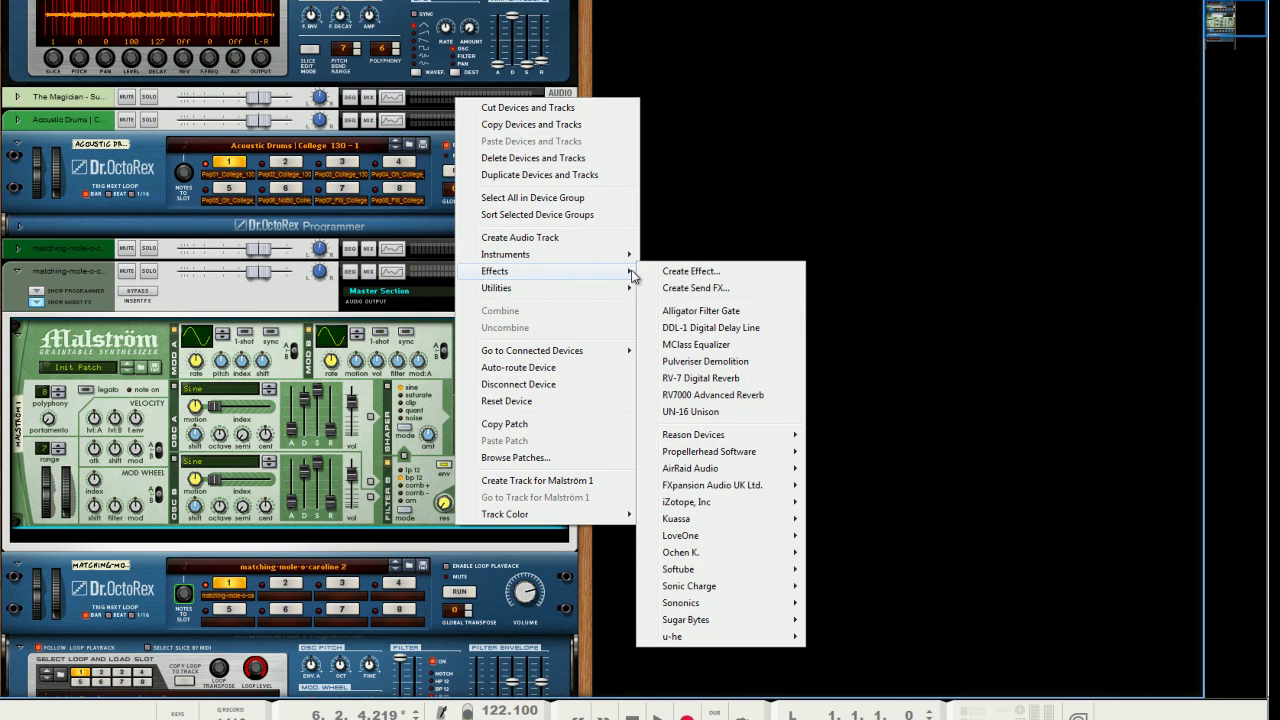
pyautogui.click(690, 379)
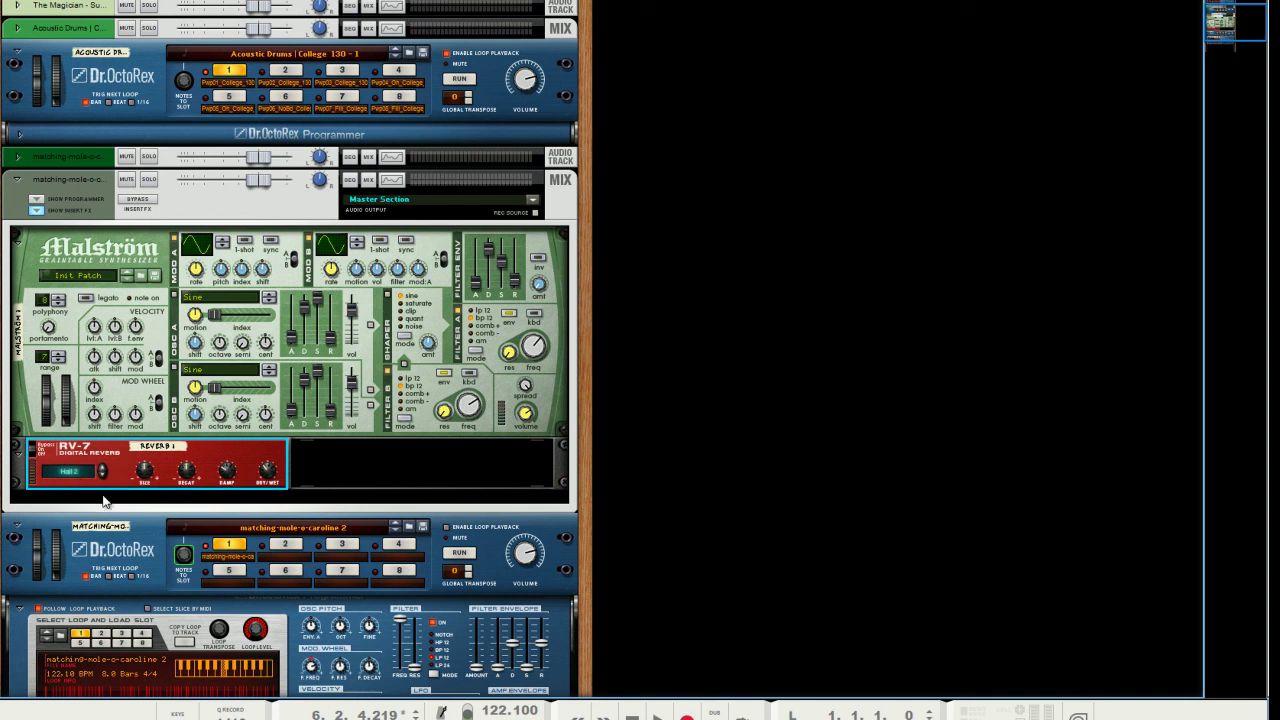
pyautogui.click(658, 716)
pyautogui.moveTo(268, 482)
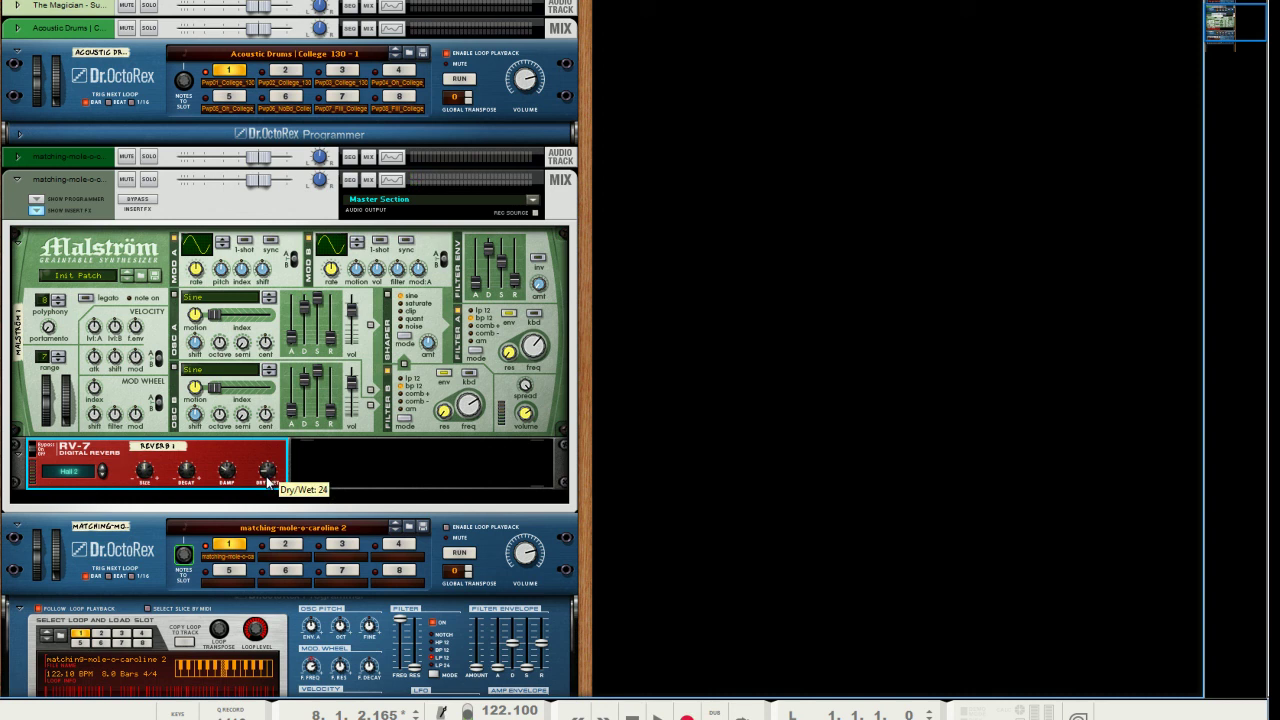
pyautogui.rightClick(320, 479)
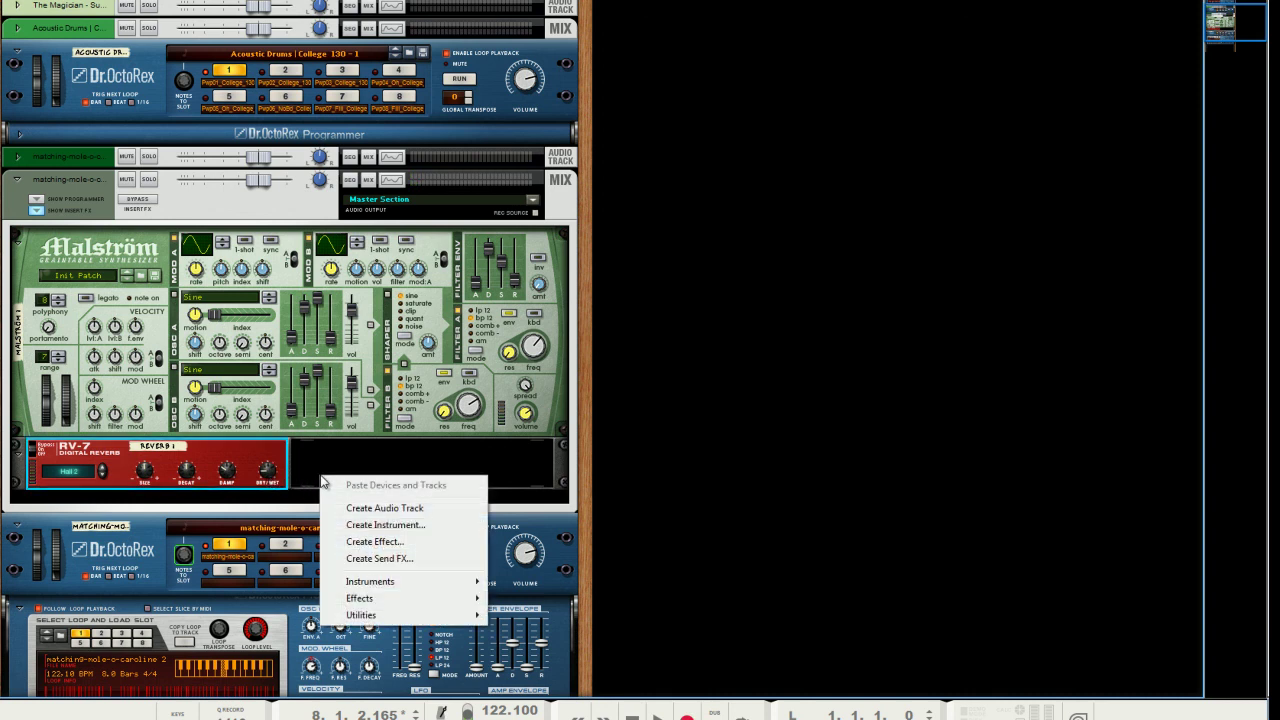
pyautogui.click(318, 466)
# Step: Delete the Acoustic Drums Dr. Octo Rex together with all devices, tracks and channels in its group
pyautogui.scroll(10, 495, 458)
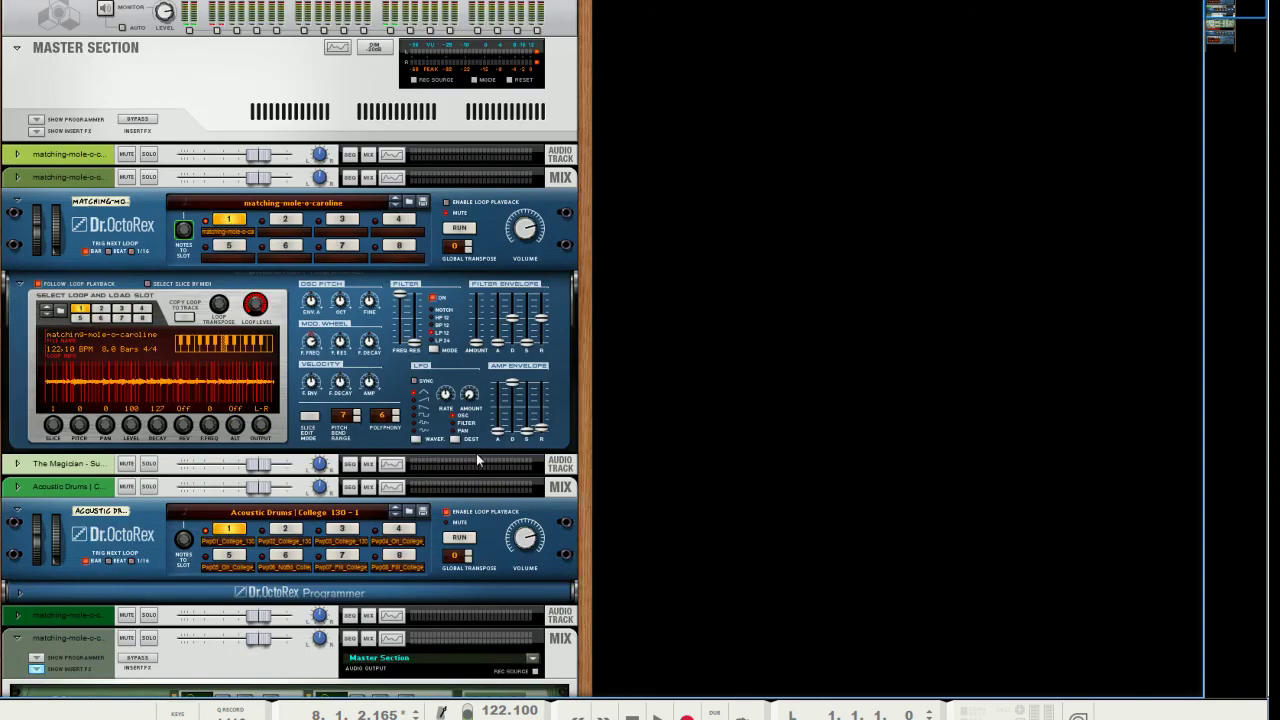
pyautogui.click(126, 252)
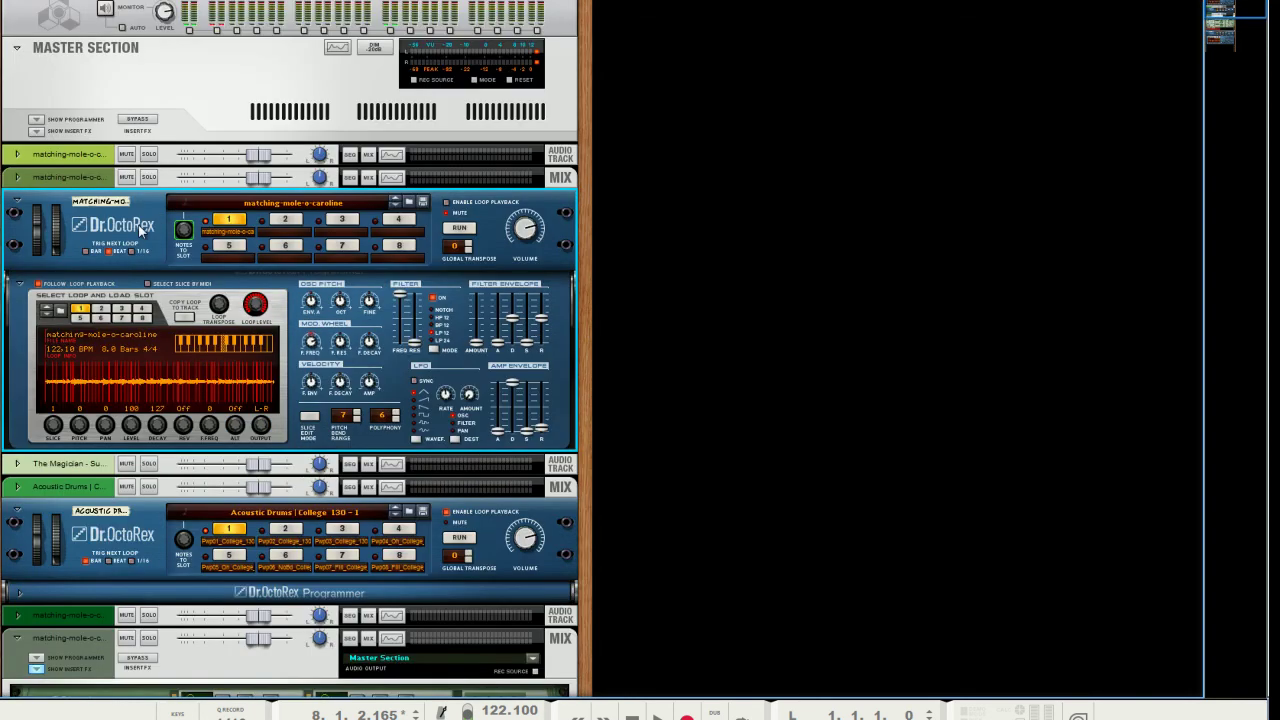
pyautogui.scroll(-3, 184, 368)
pyautogui.click(131, 373)
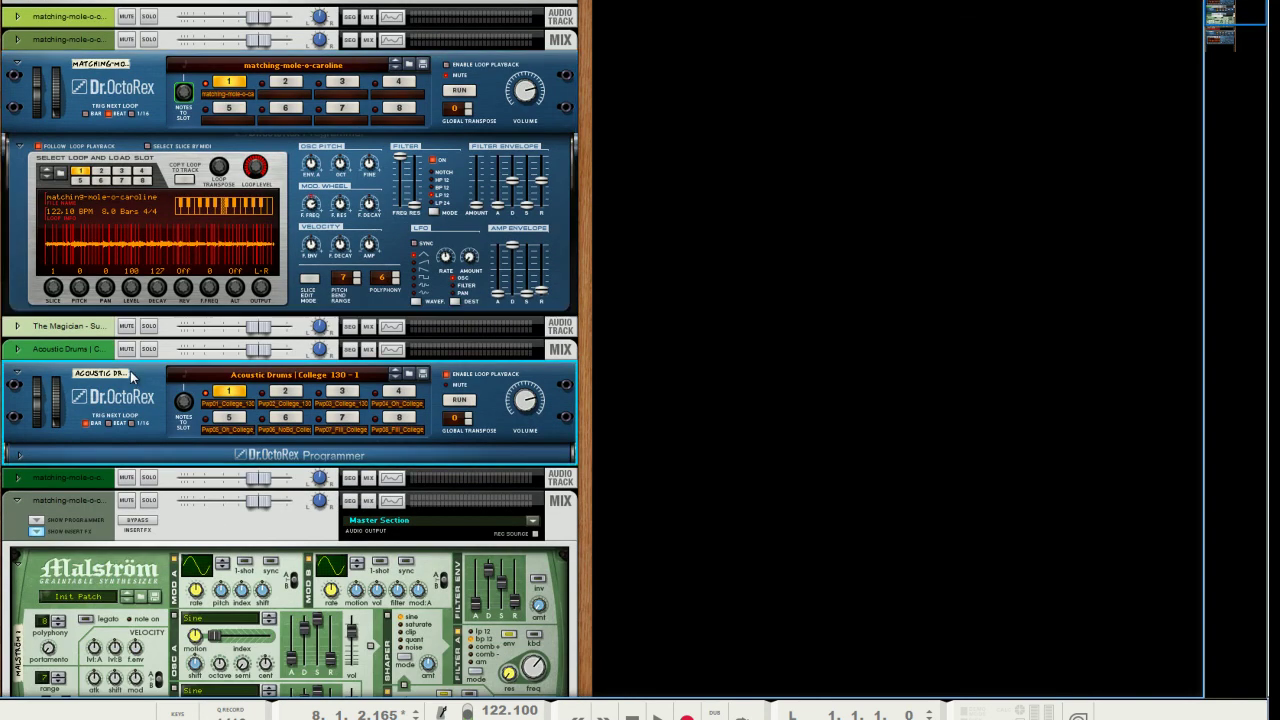
pyautogui.press('Delete')
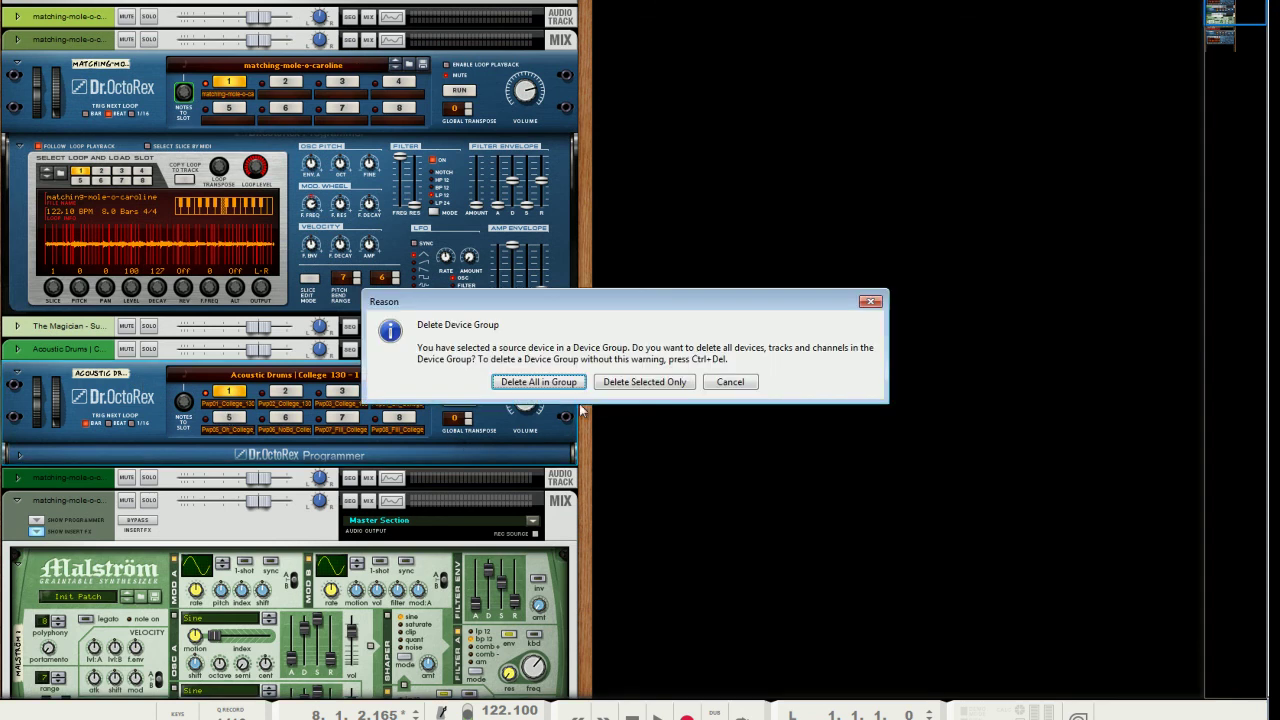
pyautogui.click(584, 390)
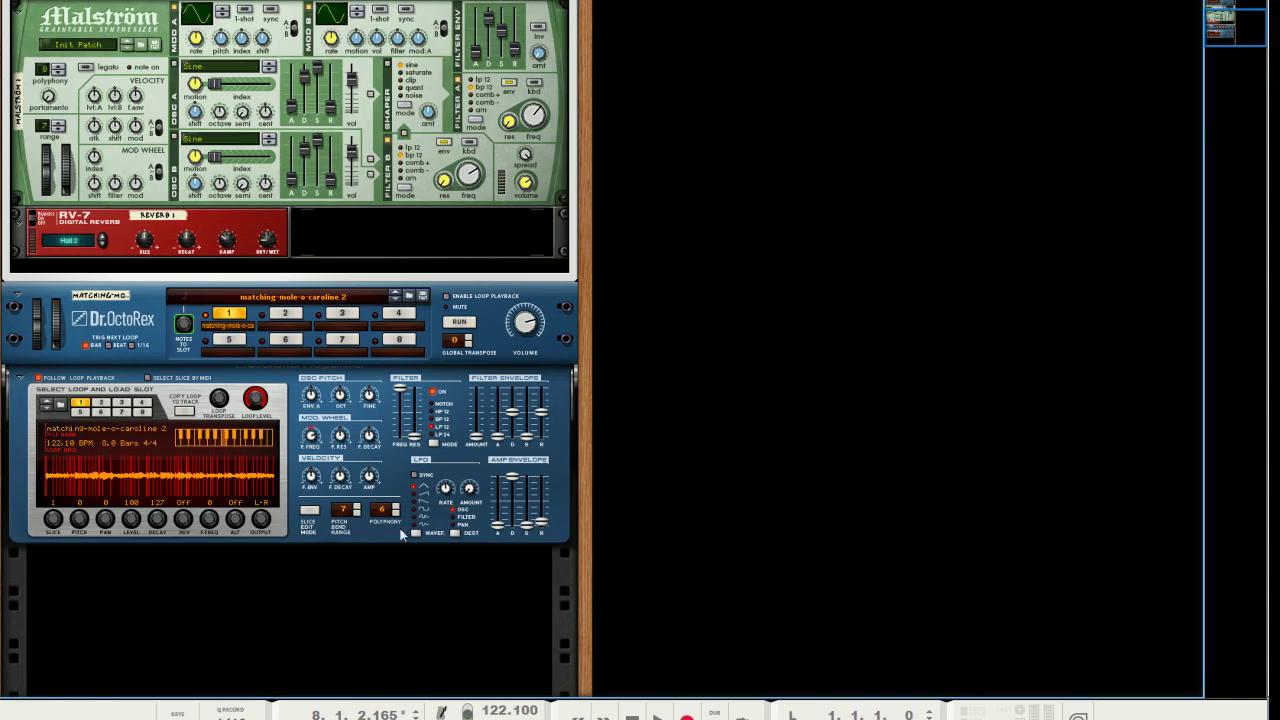
# Step: Create a Redrum Drum Computer below the matching-mole-o-caroline 2 loop player and return to the rack
pyautogui.rightClick(363, 550)
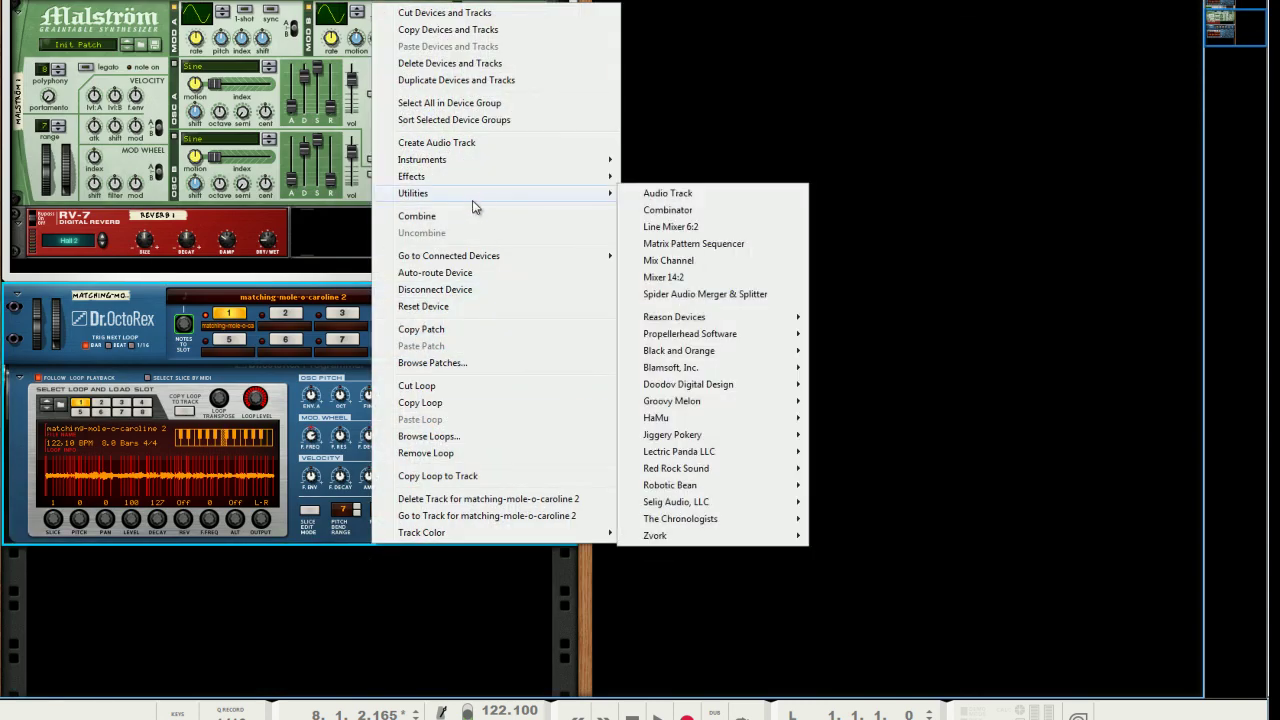
pyautogui.moveTo(535, 163)
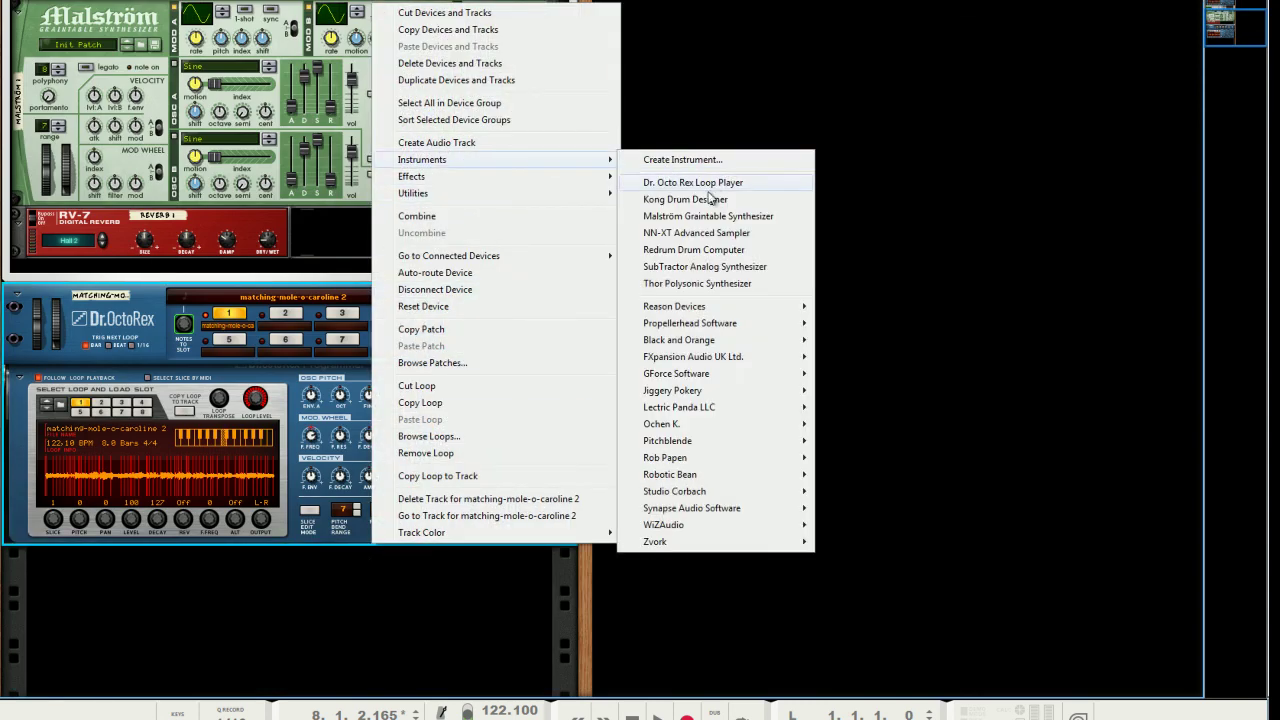
pyautogui.click(693, 250)
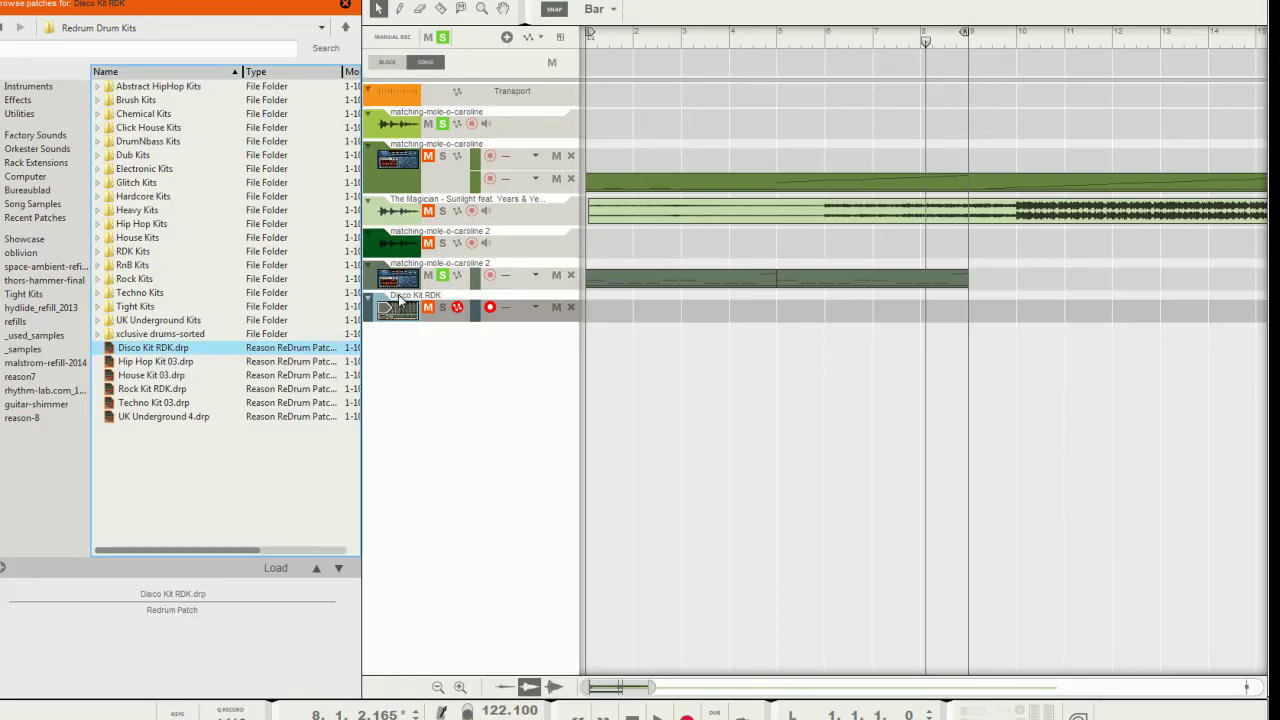
pyautogui.click(399, 304)
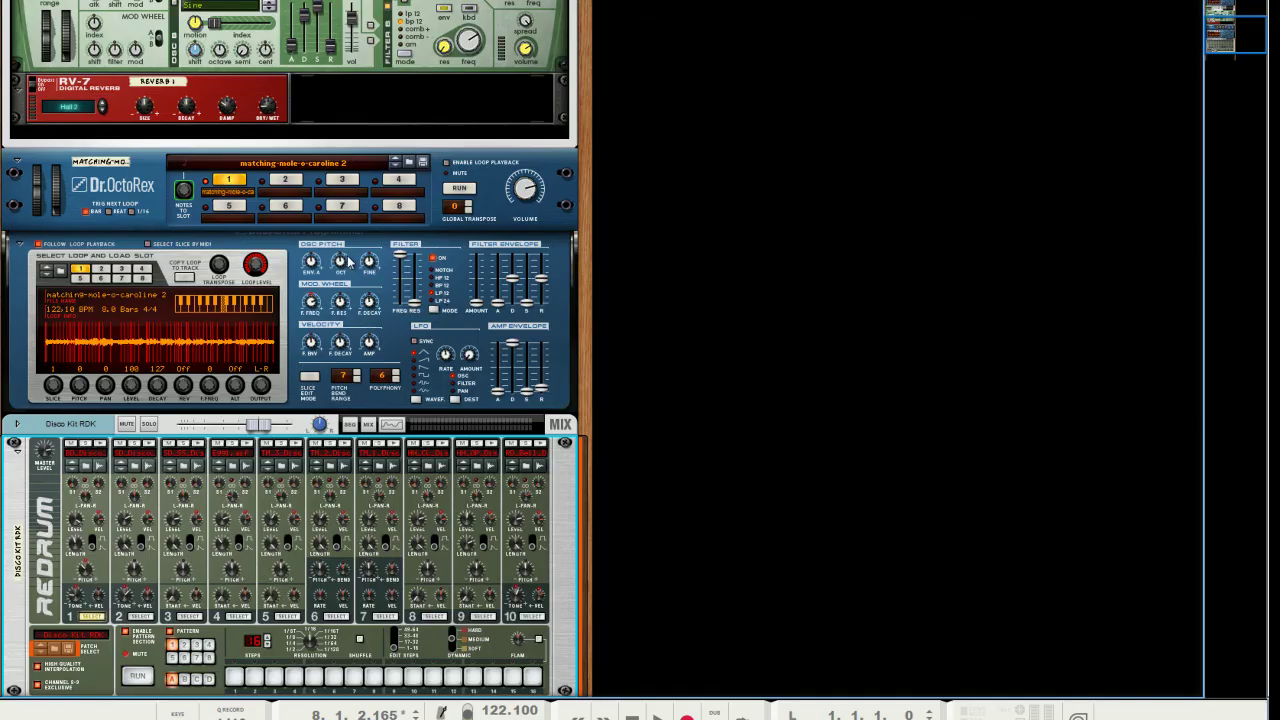
# Step: Review the General preferences
pyautogui.click(24, 2)
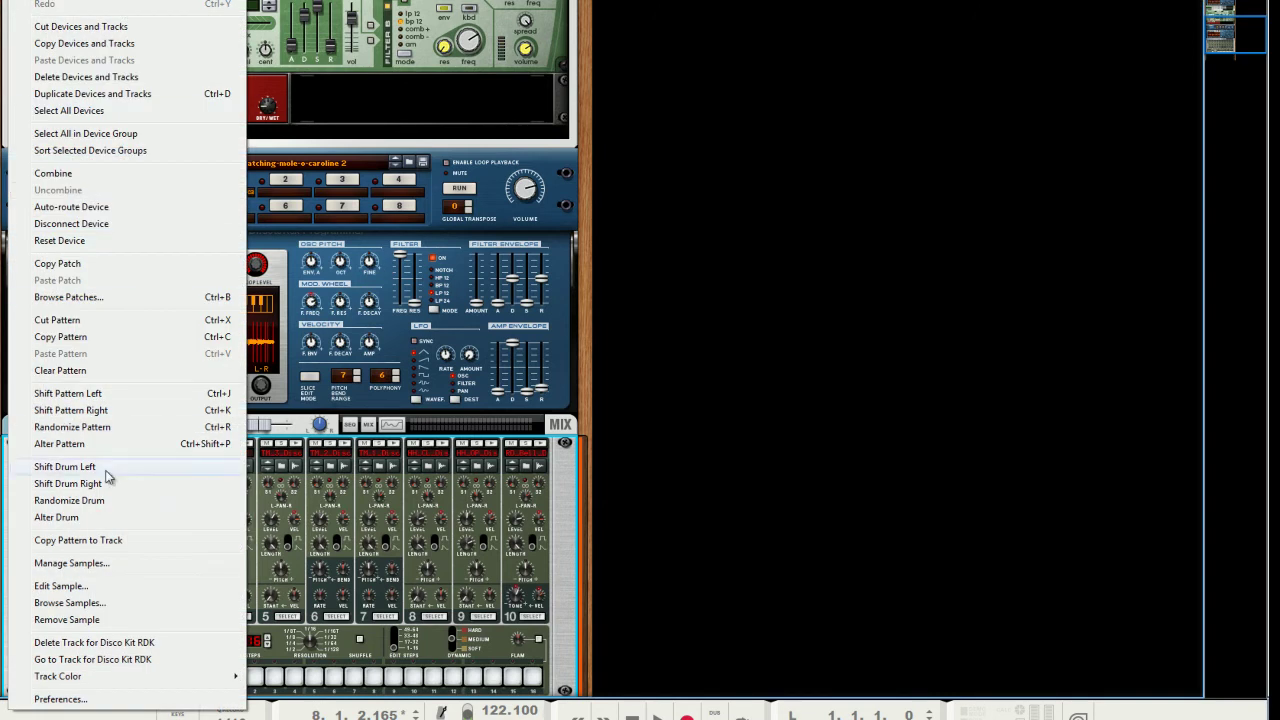
pyautogui.click(60, 699)
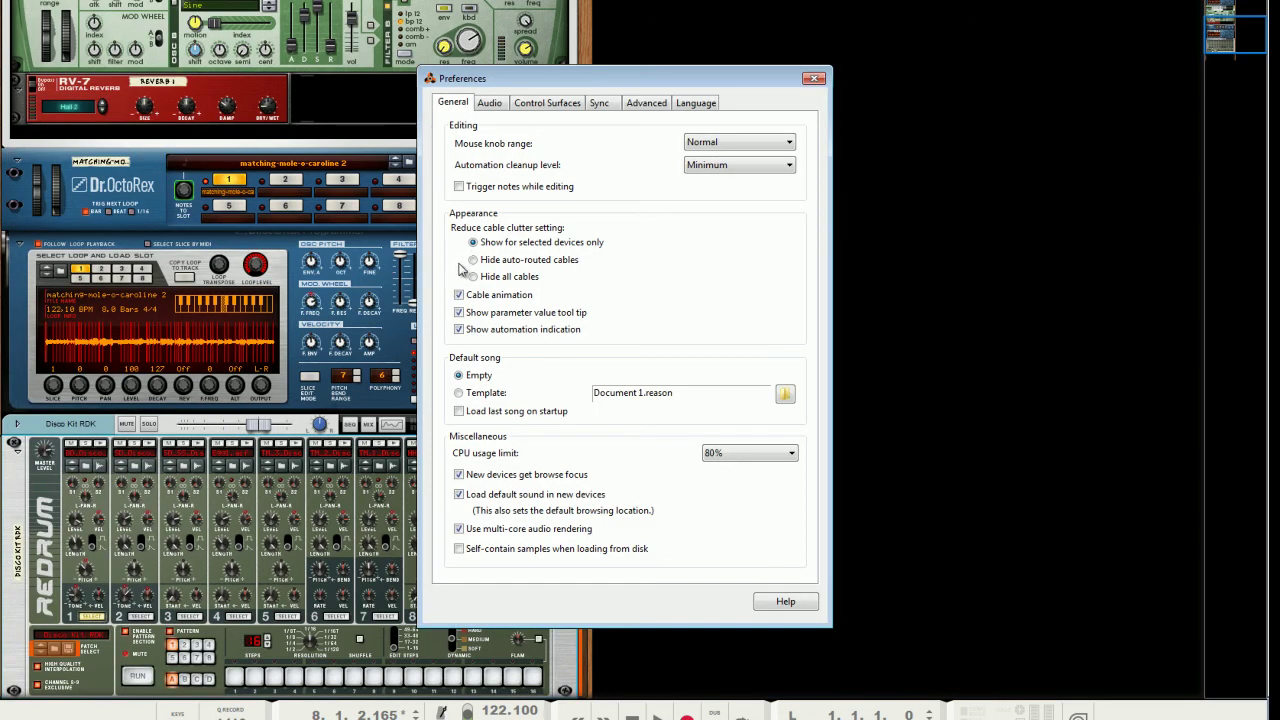
pyautogui.click(814, 78)
# Step: Audition Redrum's first drum, open its sample browser, and arrange the rack above the sequencer with Redrum's channels in view
pyautogui.scroll(-3, 197, 451)
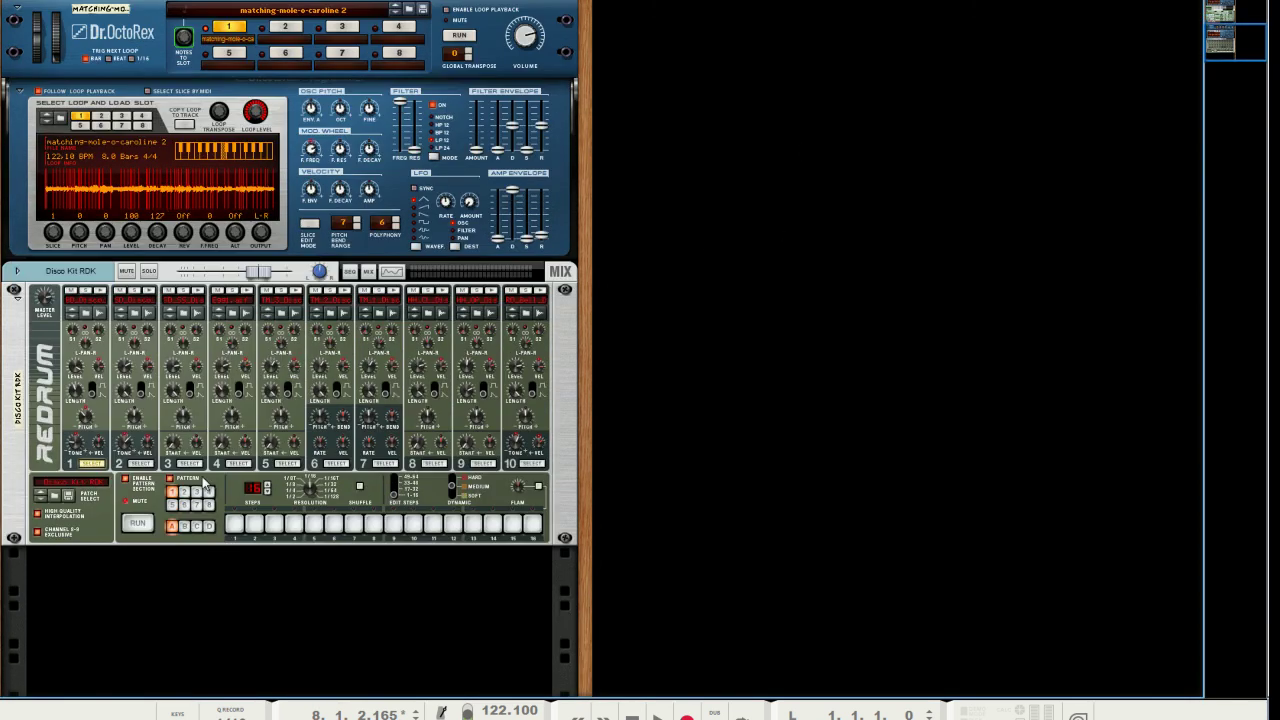
pyautogui.click(99, 291)
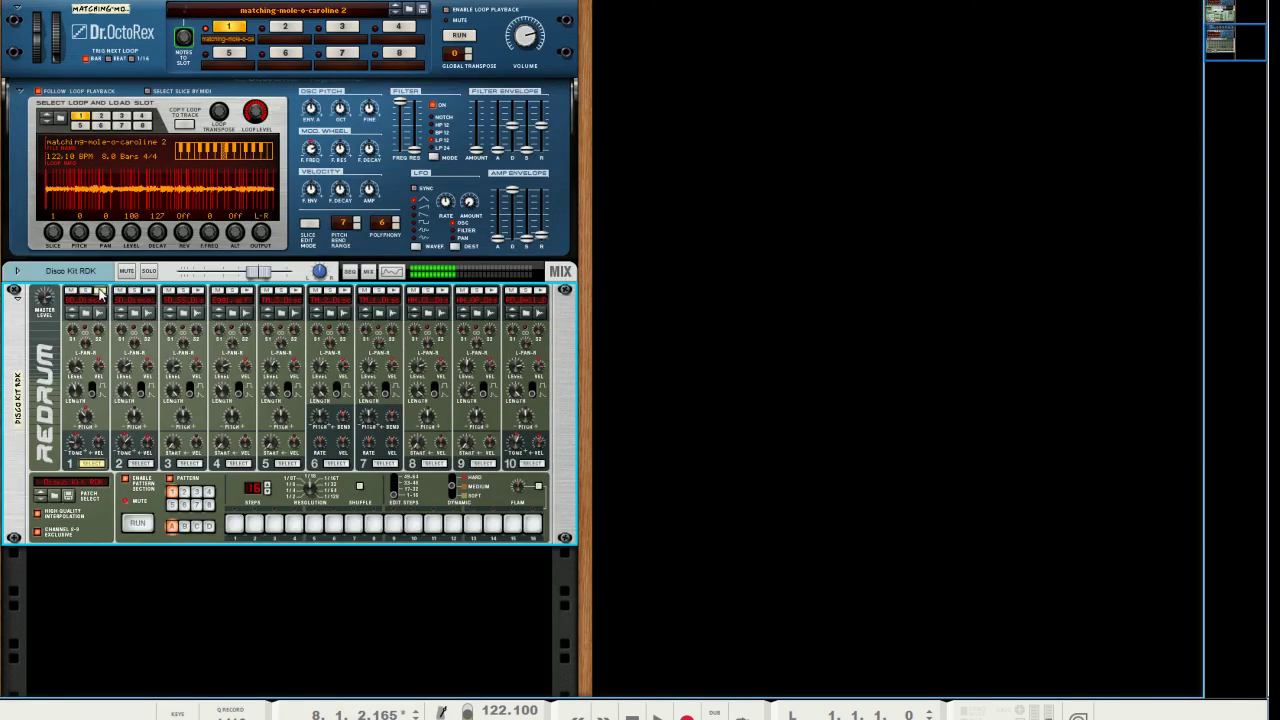
pyautogui.click(86, 313)
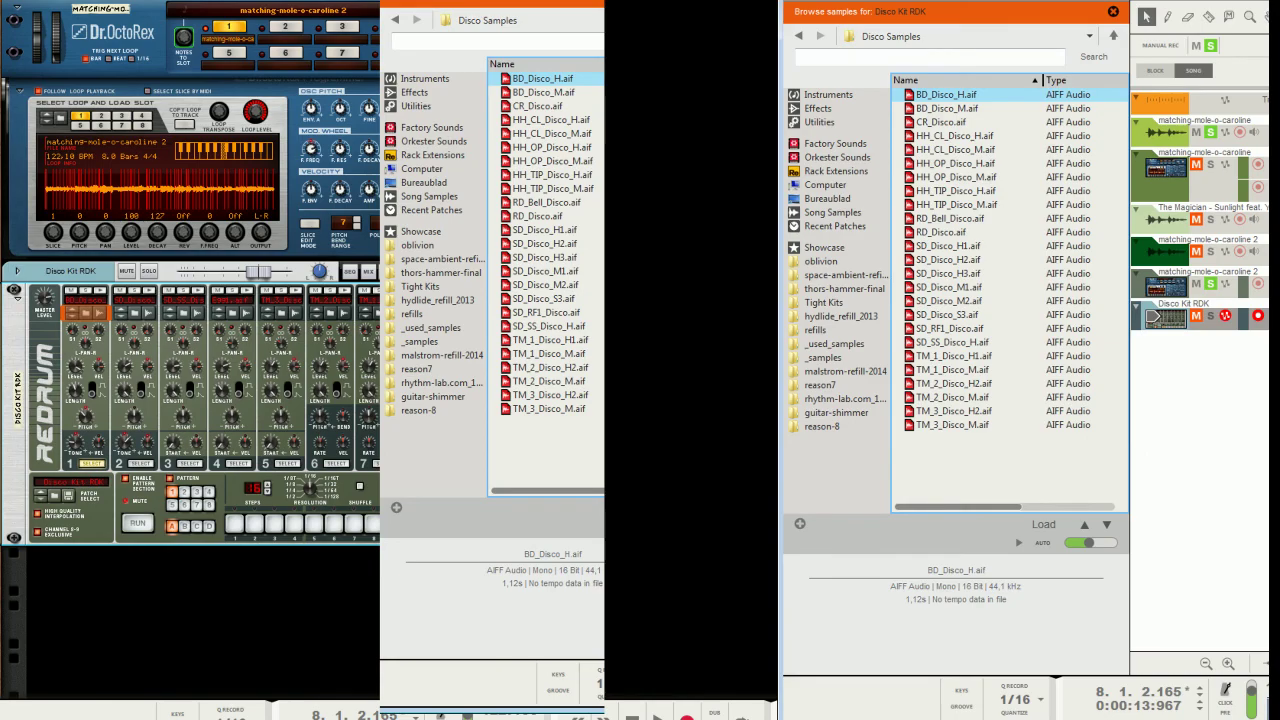
pyautogui.moveTo(914, 2); pyautogui.dragTo(249, 2)
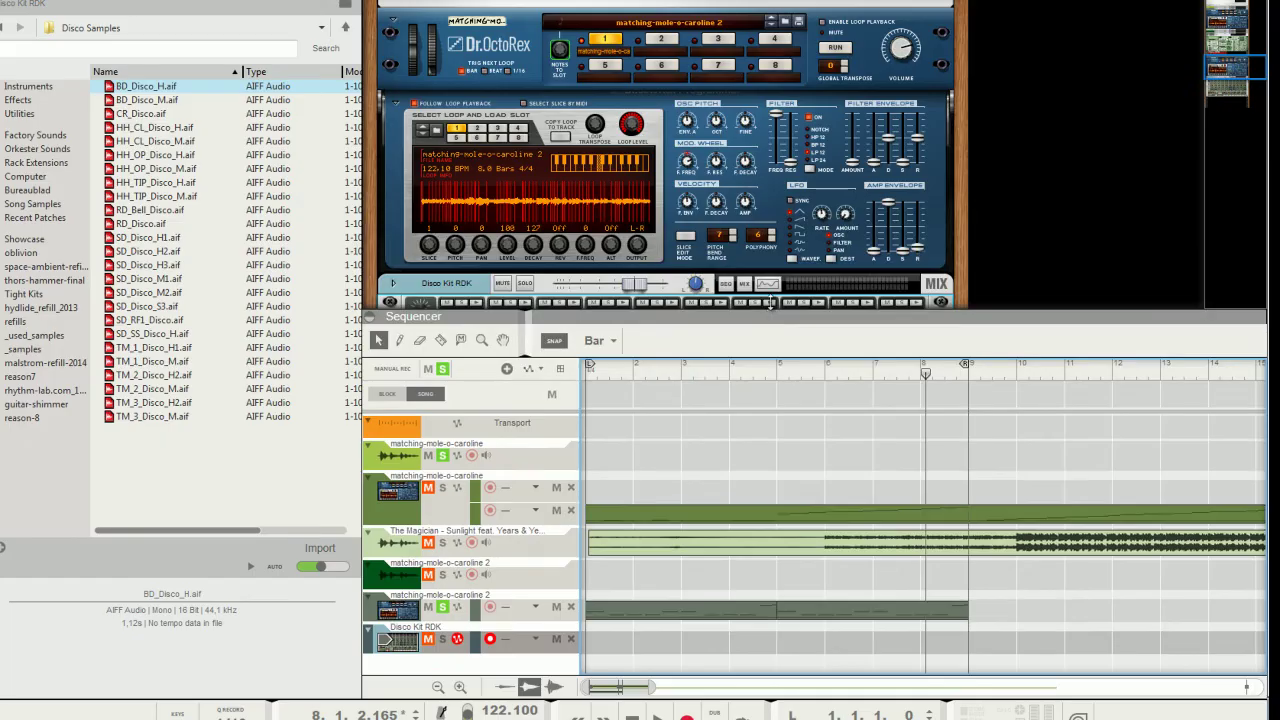
pyautogui.moveTo(760, 317)
pyautogui.mouseDown()
pyautogui.moveTo(766, 263)
pyautogui.moveTo(754, 358)
pyautogui.moveTo(754, 336)
pyautogui.mouseUp()
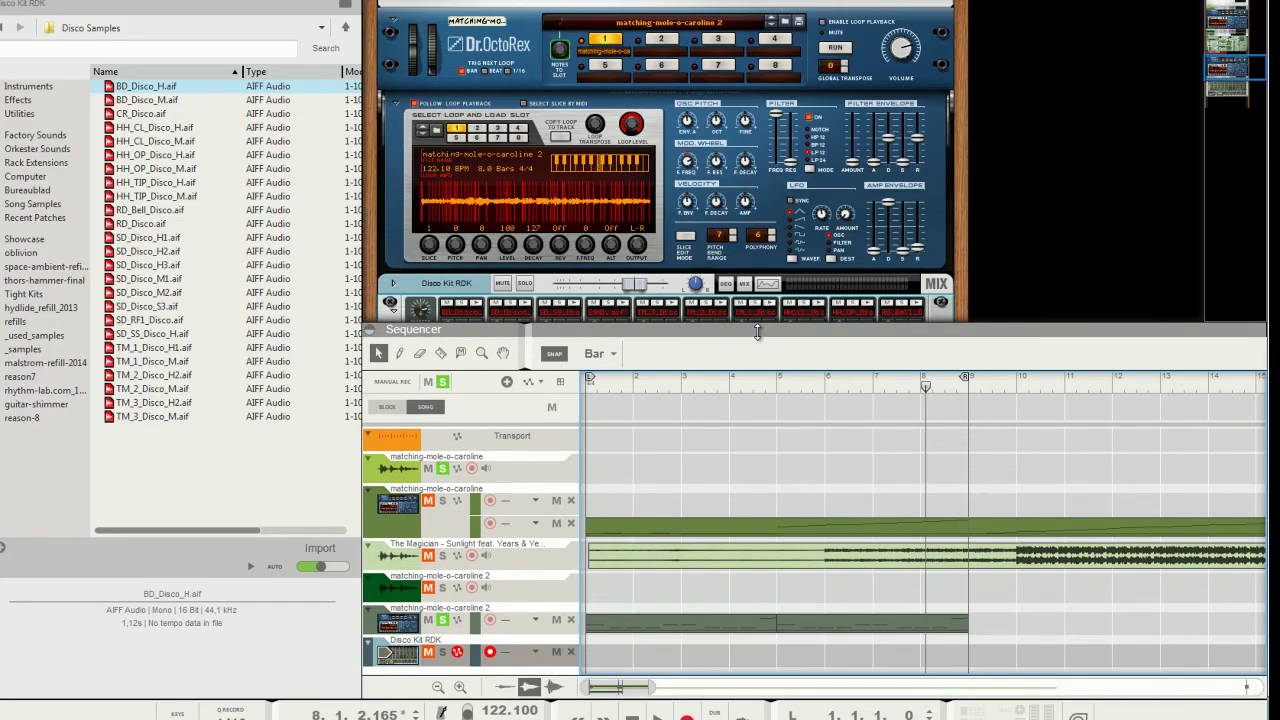
pyautogui.scroll(-3, 480, 240)
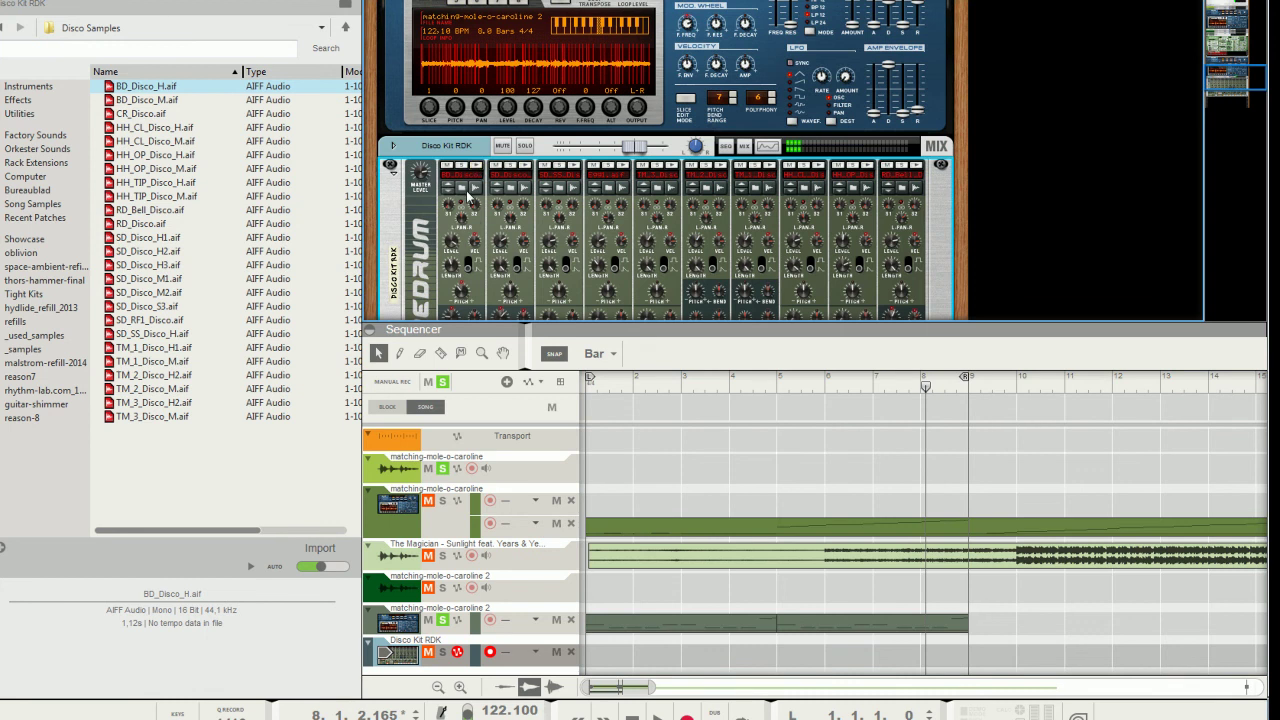
# Step: Load Bd_Conetearer_SHA.wav from the Factory Sounds' Kong bass drum samples into Redrum channel 1 and audition it
pyautogui.click(472, 189)
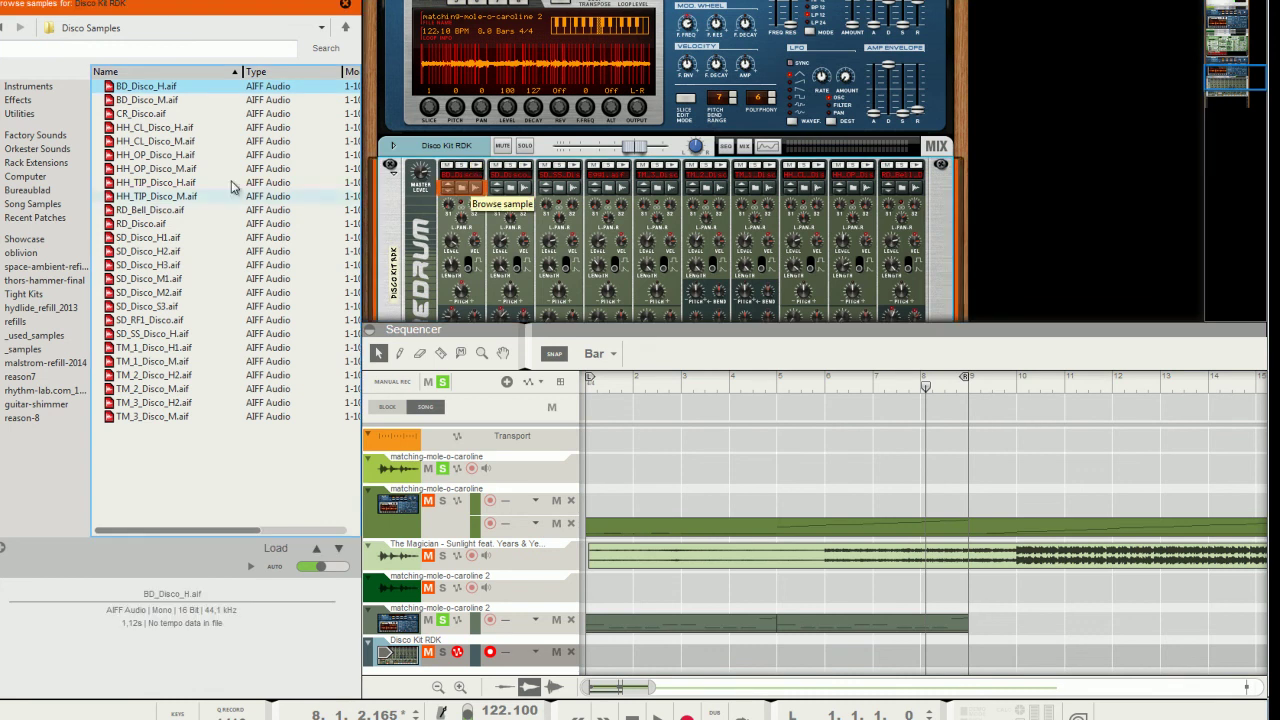
pyautogui.click(38, 136)
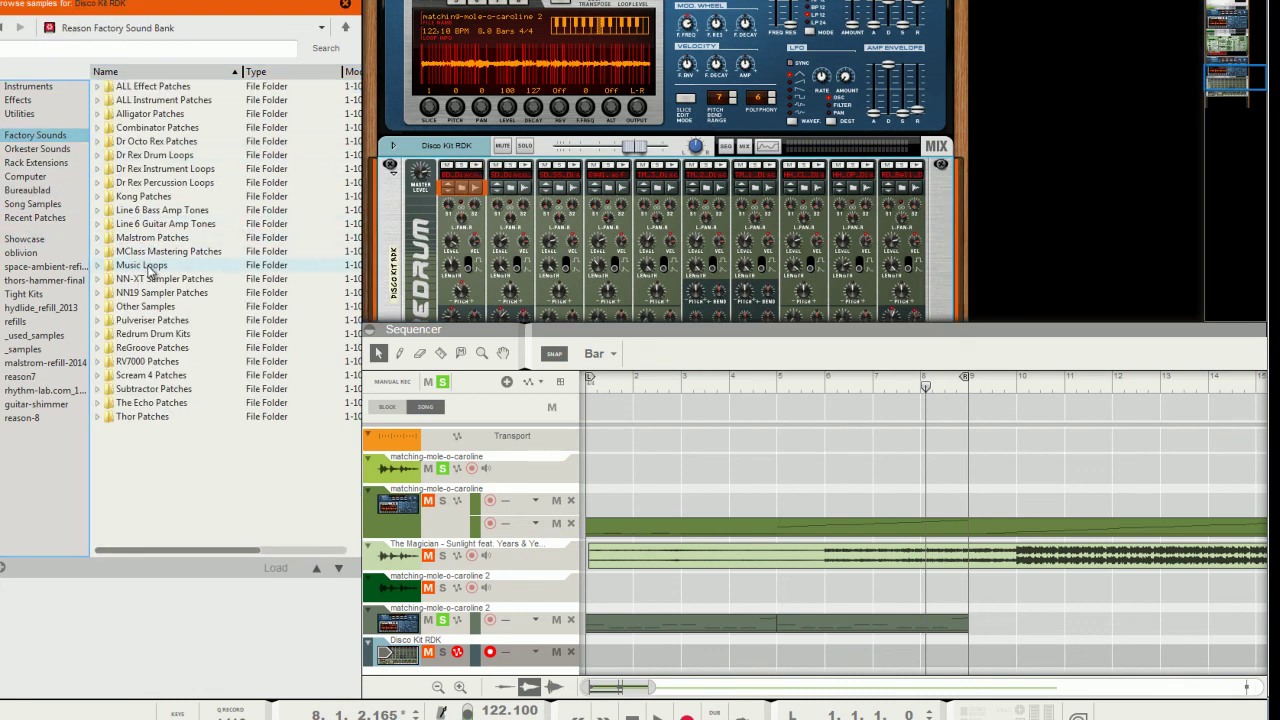
pyautogui.click(153, 198)
pyautogui.doubleClick(155, 199)
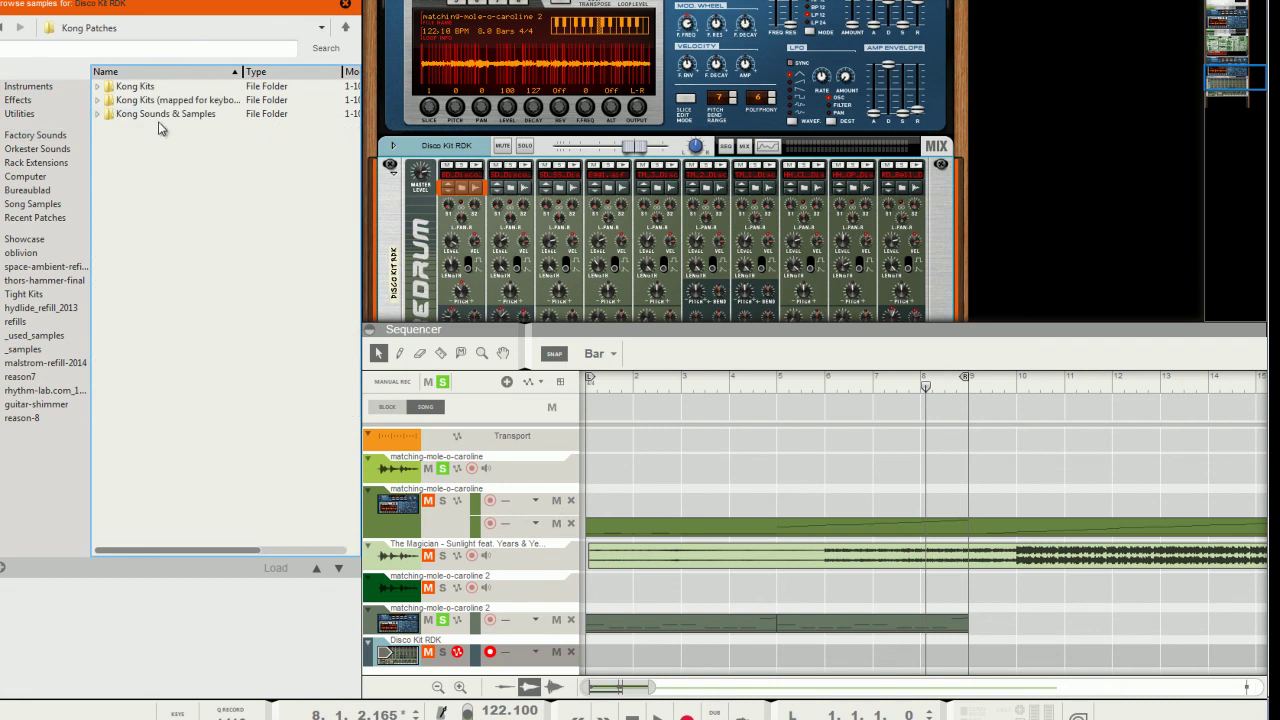
pyautogui.doubleClick(158, 115)
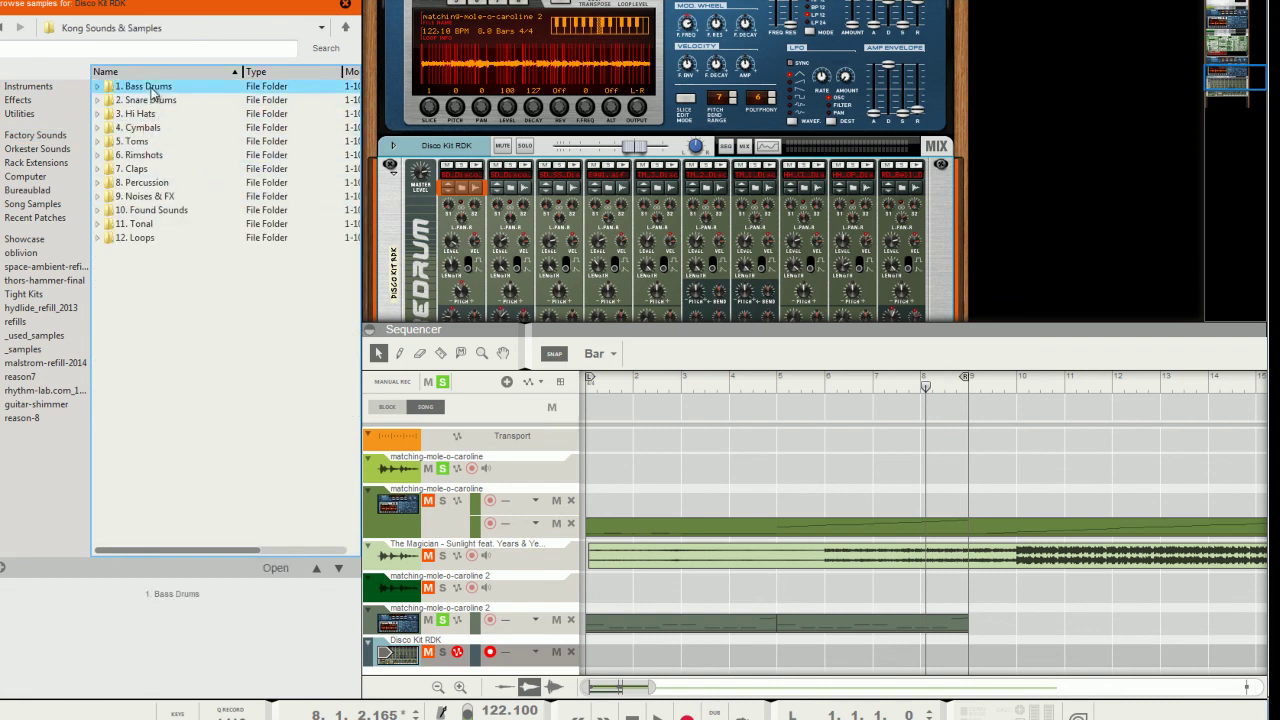
pyautogui.doubleClick(148, 87)
pyautogui.scroll(-15, 180, 195)
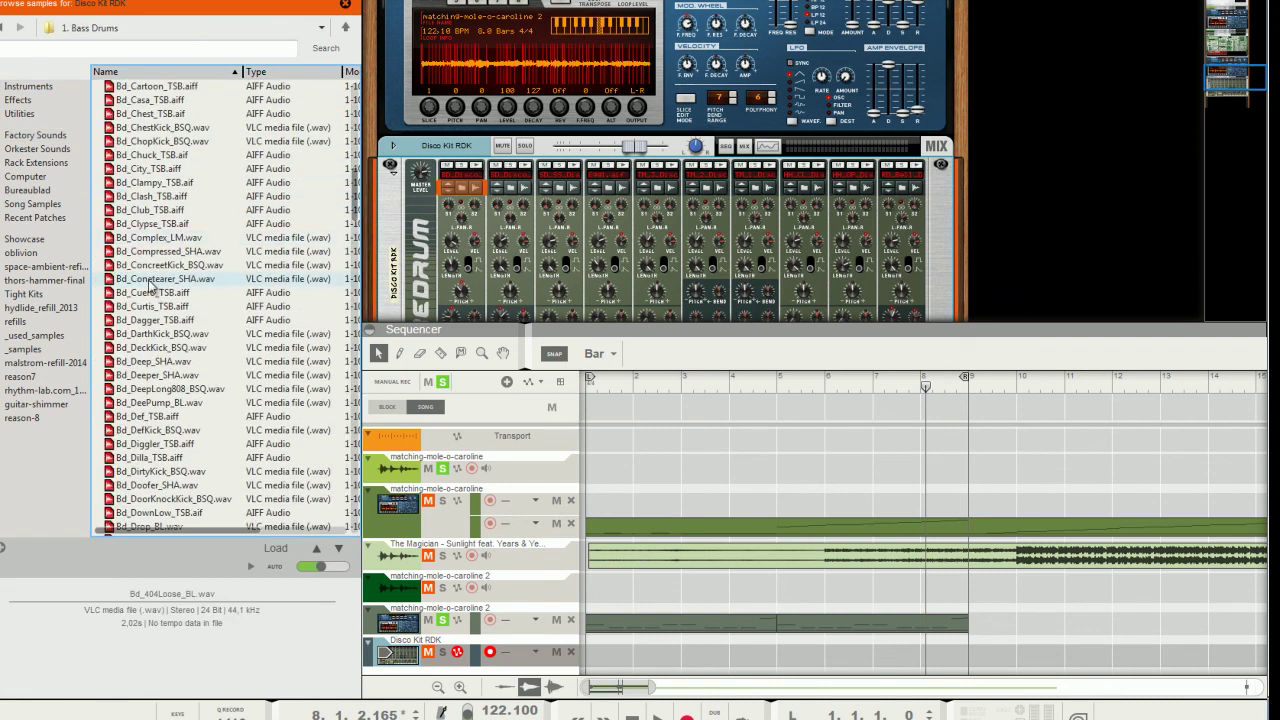
pyautogui.click(152, 268)
pyautogui.moveTo(145, 279); pyautogui.dragTo(452, 176)
pyautogui.click(477, 77)
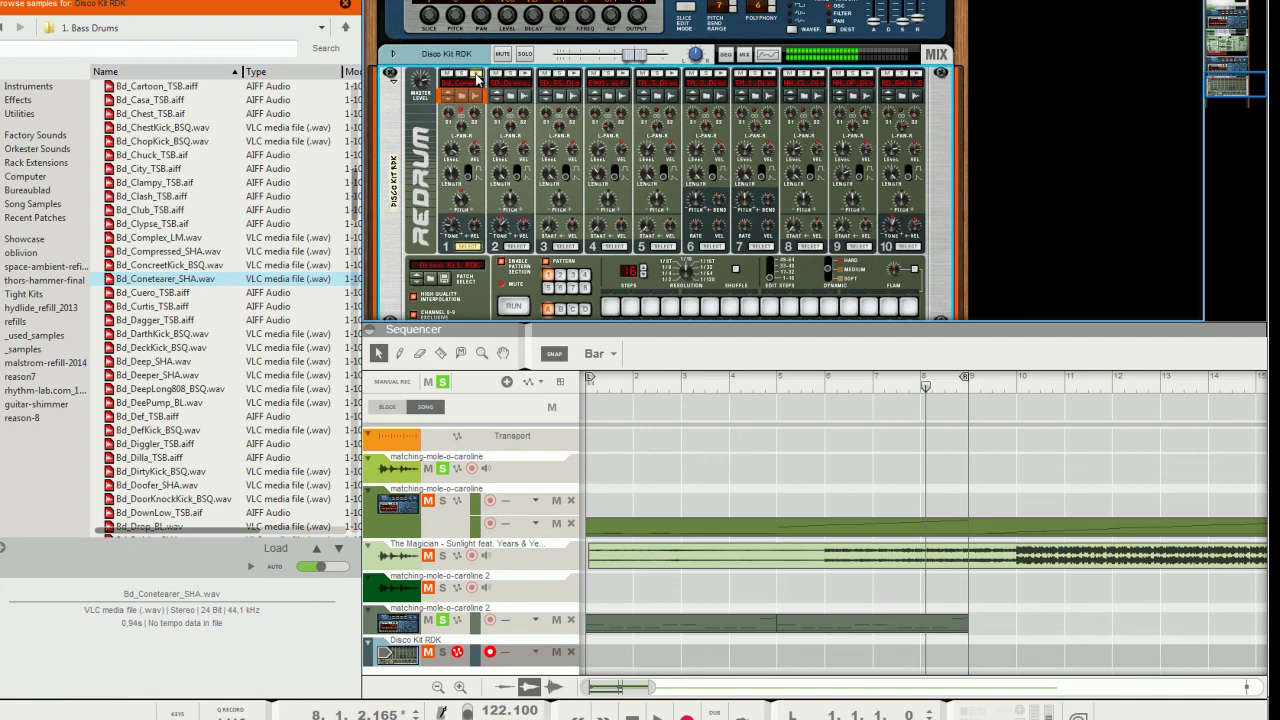
# Step: Load Sd_Tresor.wav from the Factory Sounds' xclusive drums-sorted 02_SnareDrums folder into Redrum channel 2 and audition it
pyautogui.click(523, 77)
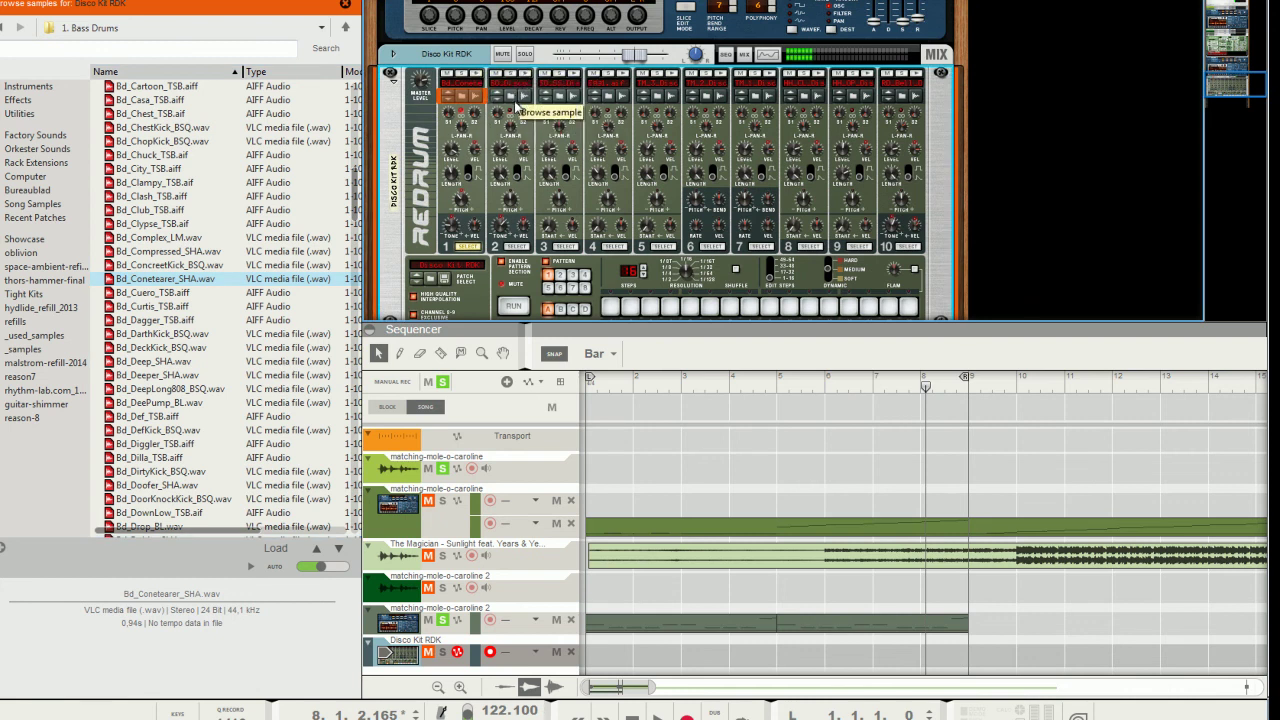
pyautogui.click(500, 95)
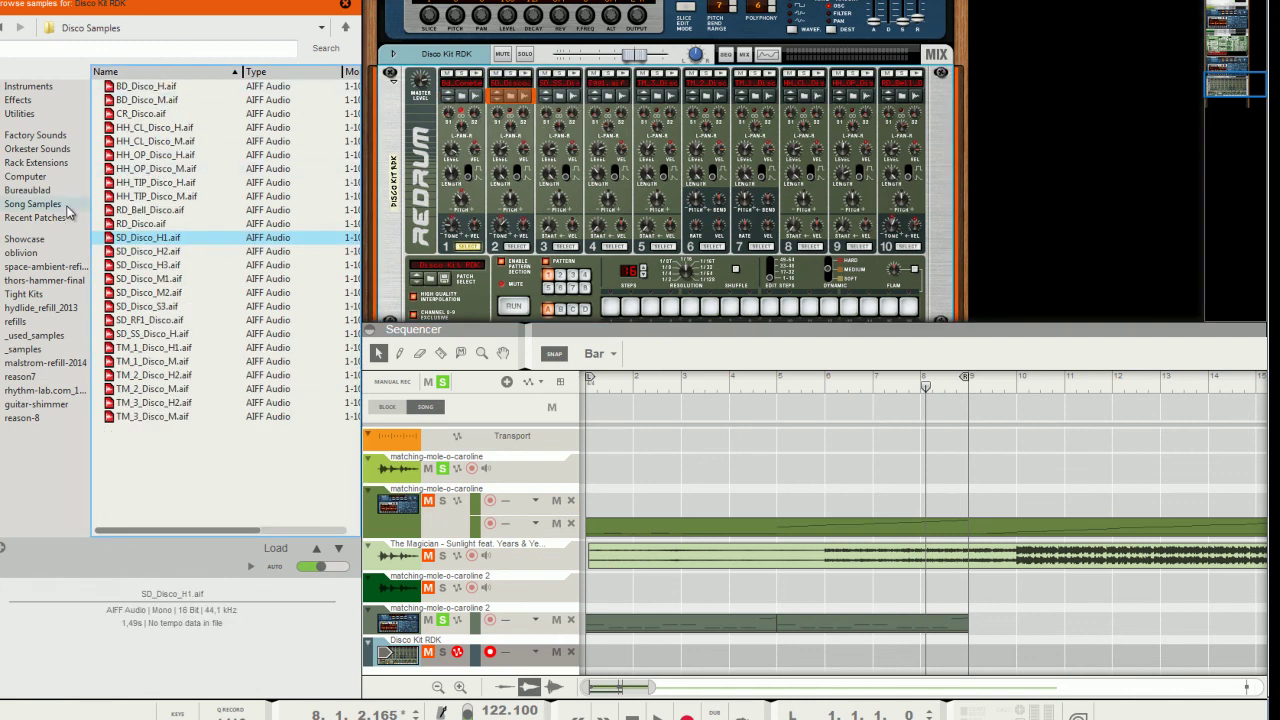
pyautogui.click(70, 137)
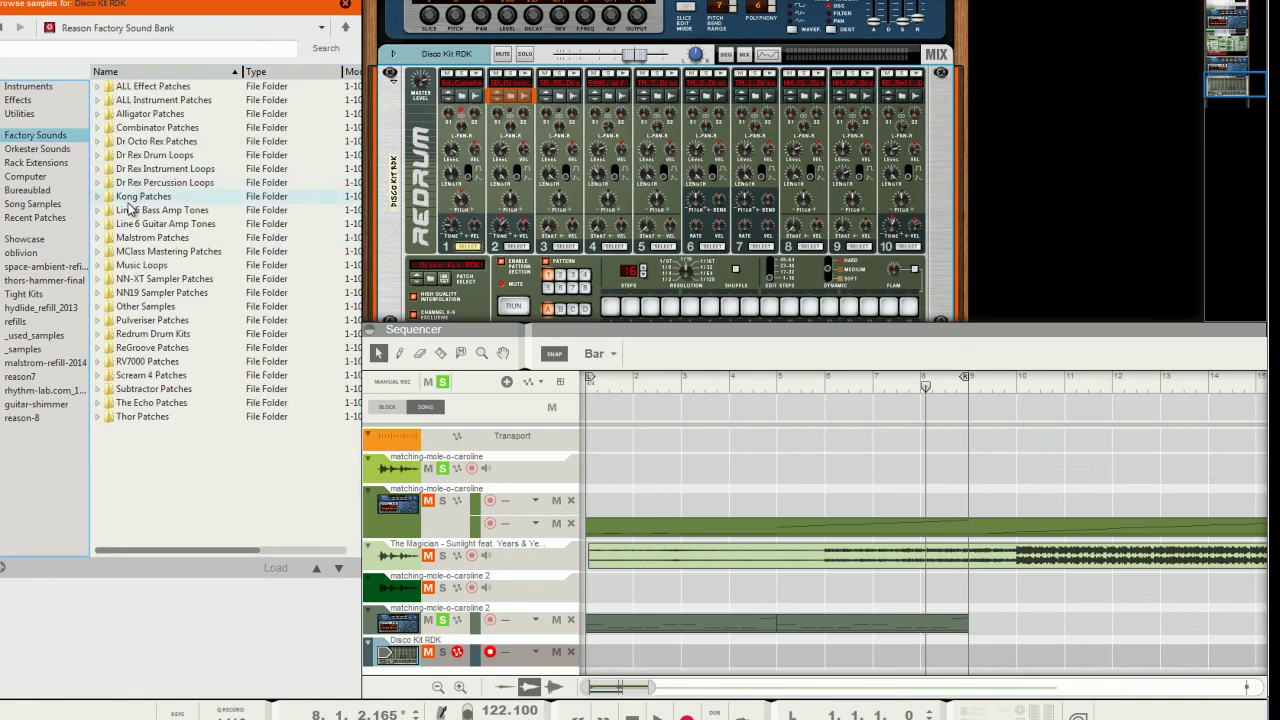
pyautogui.doubleClick(148, 334)
pyautogui.doubleClick(145, 335)
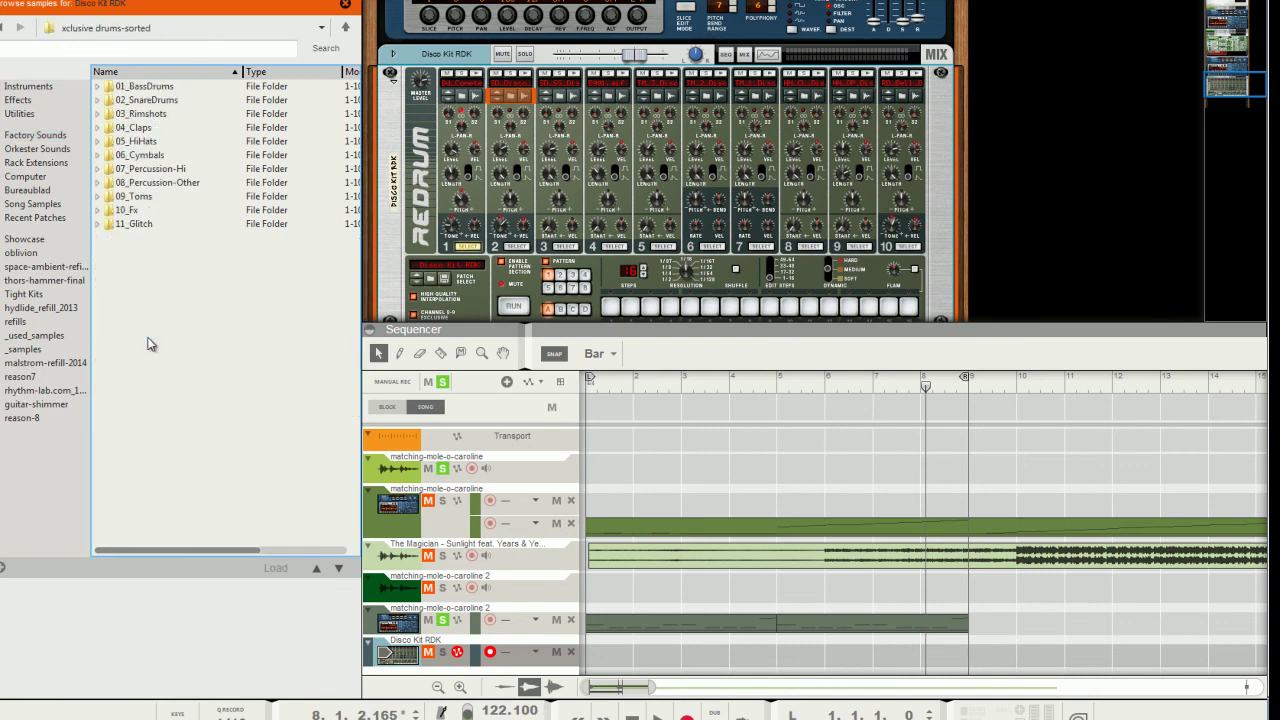
pyautogui.doubleClick(153, 101)
pyautogui.scroll(-15, 150, 250)
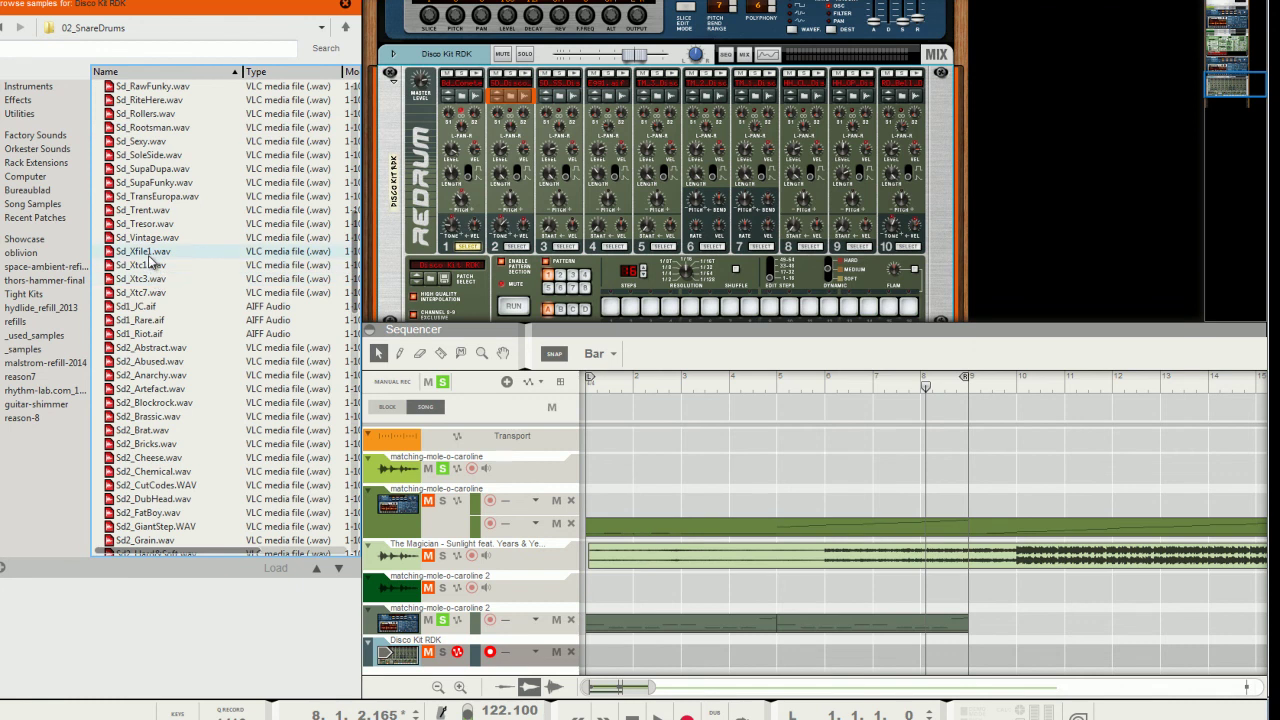
pyautogui.scroll(7, 150, 258)
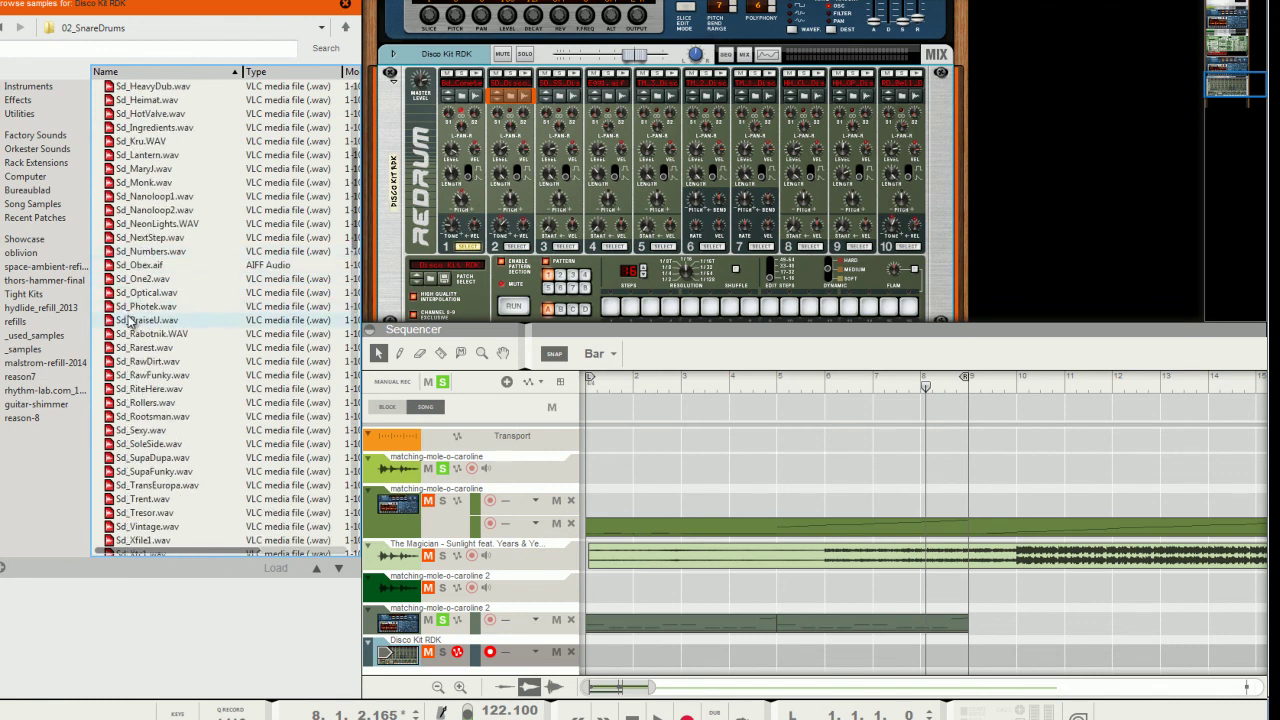
pyautogui.scroll(-2, 138, 398)
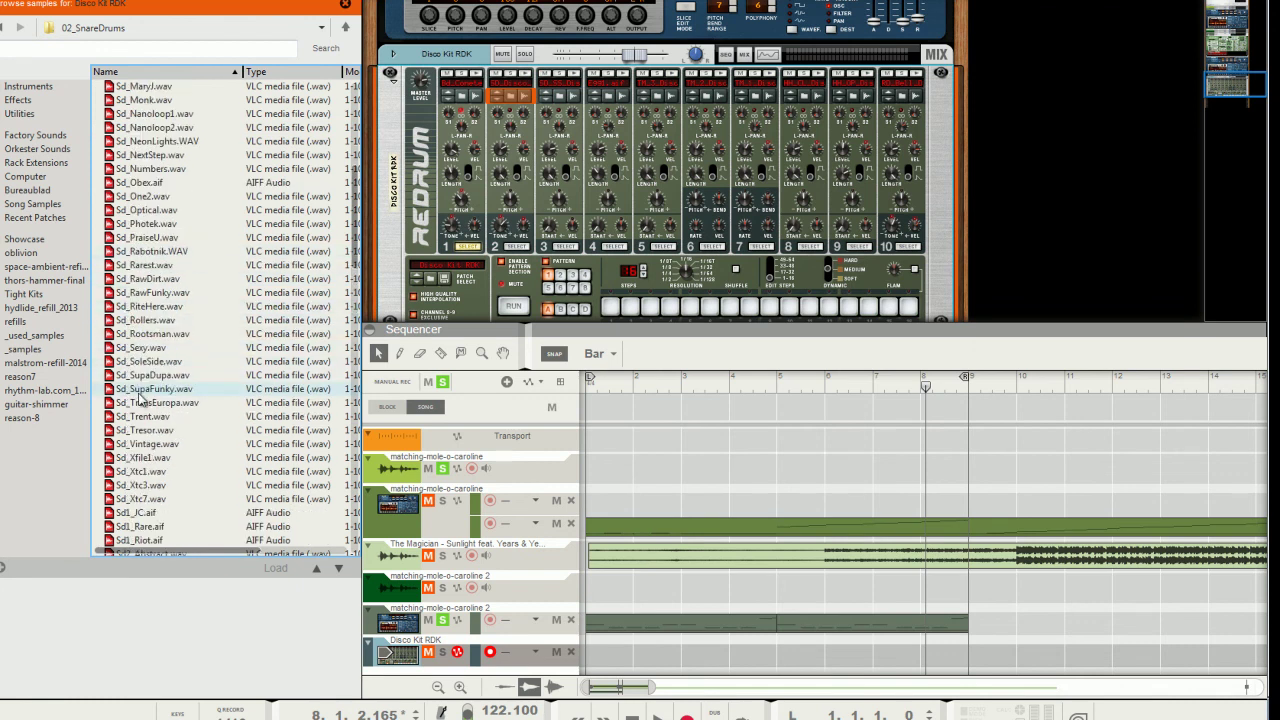
pyautogui.moveTo(146, 432); pyautogui.dragTo(518, 147)
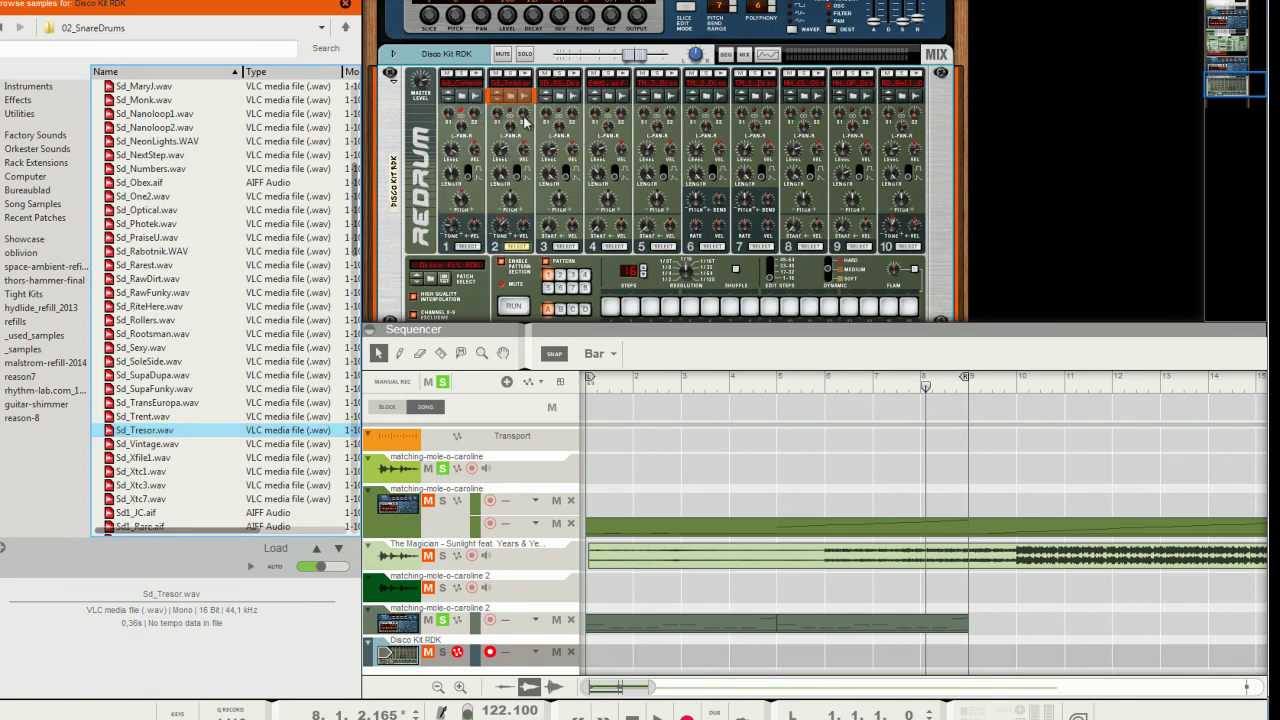
pyautogui.click(528, 73)
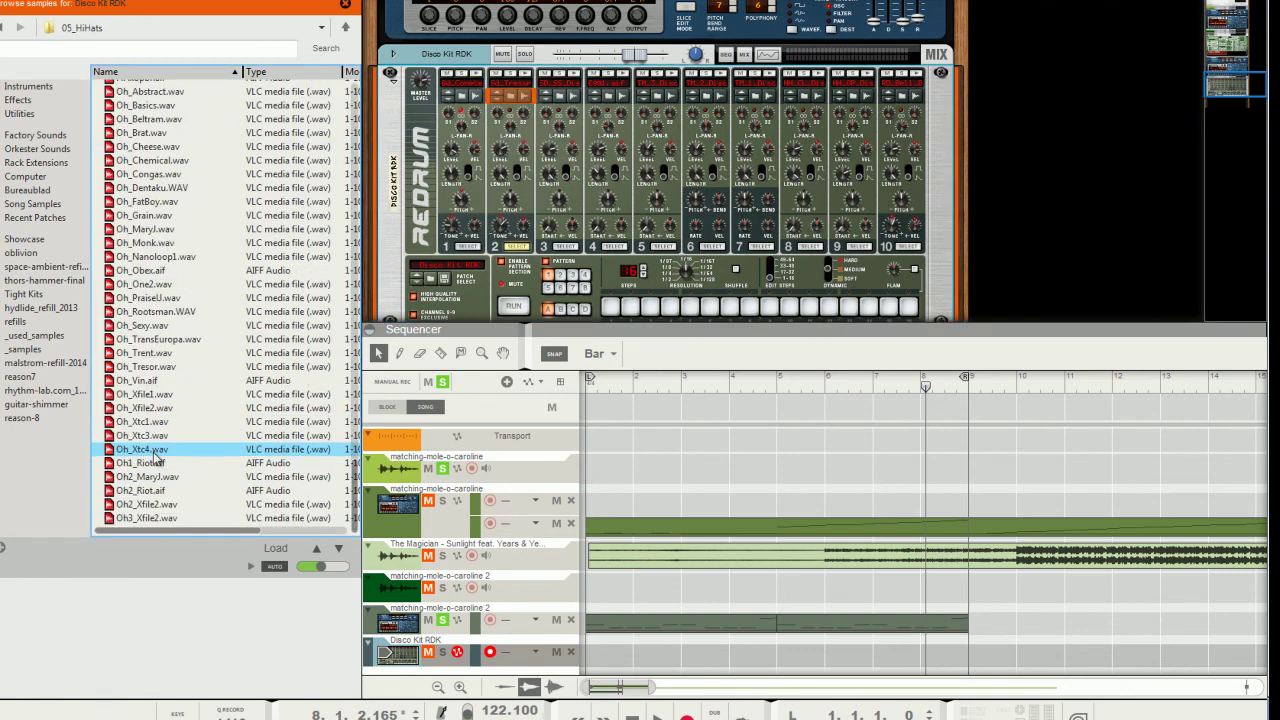
# Step: Load the Oh_Xtc4.wav hi-hat into Redrum channels 7 and 9, adjusting drum 7's level and auditioning drum 9
pyautogui.moveTo(150, 452); pyautogui.dragTo(850, 167)
pyautogui.moveTo(155, 452); pyautogui.dragTo(760, 120)
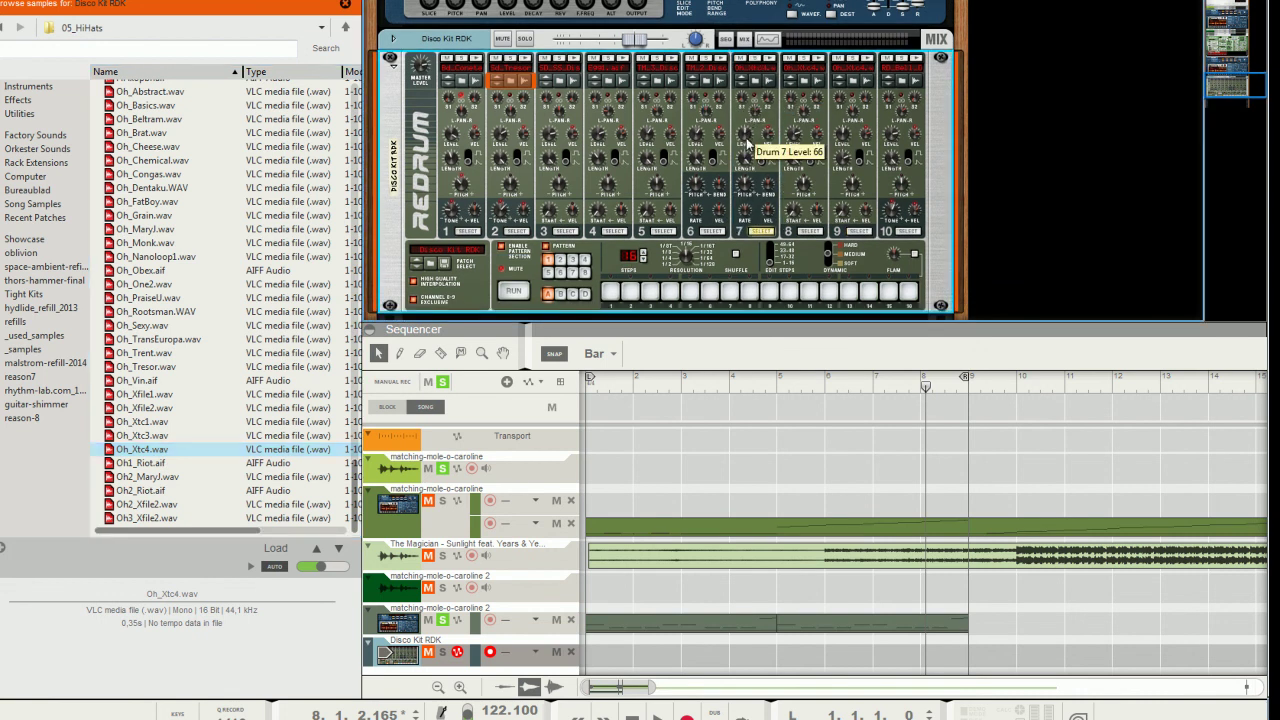
pyautogui.moveTo(749, 140); pyautogui.dragTo(797, 163)
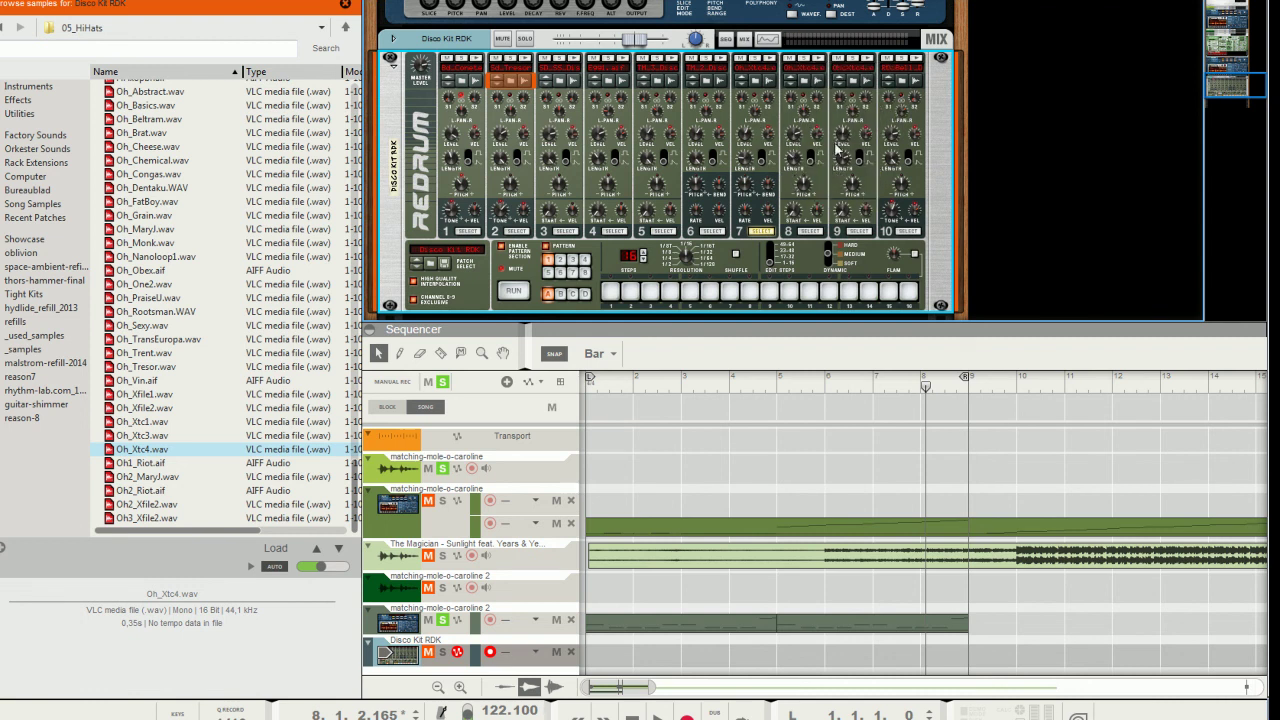
pyautogui.click(866, 60)
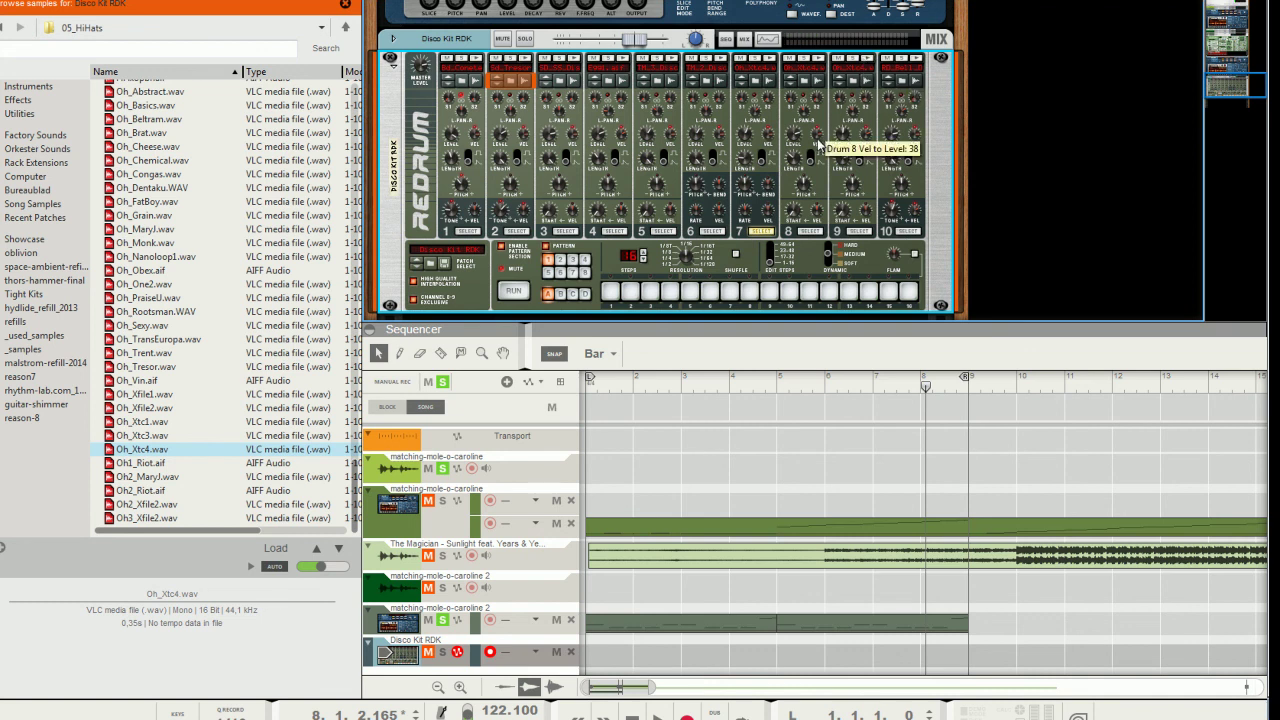
# Step: Program the Redrum pattern with the drum 1 kick on steps 1, 5, 9 and 13 and the drum 2 snare on step 13
pyautogui.click(468, 231)
pyautogui.click(610, 291)
pyautogui.click(689, 292)
pyautogui.click(769, 292)
pyautogui.click(848, 292)
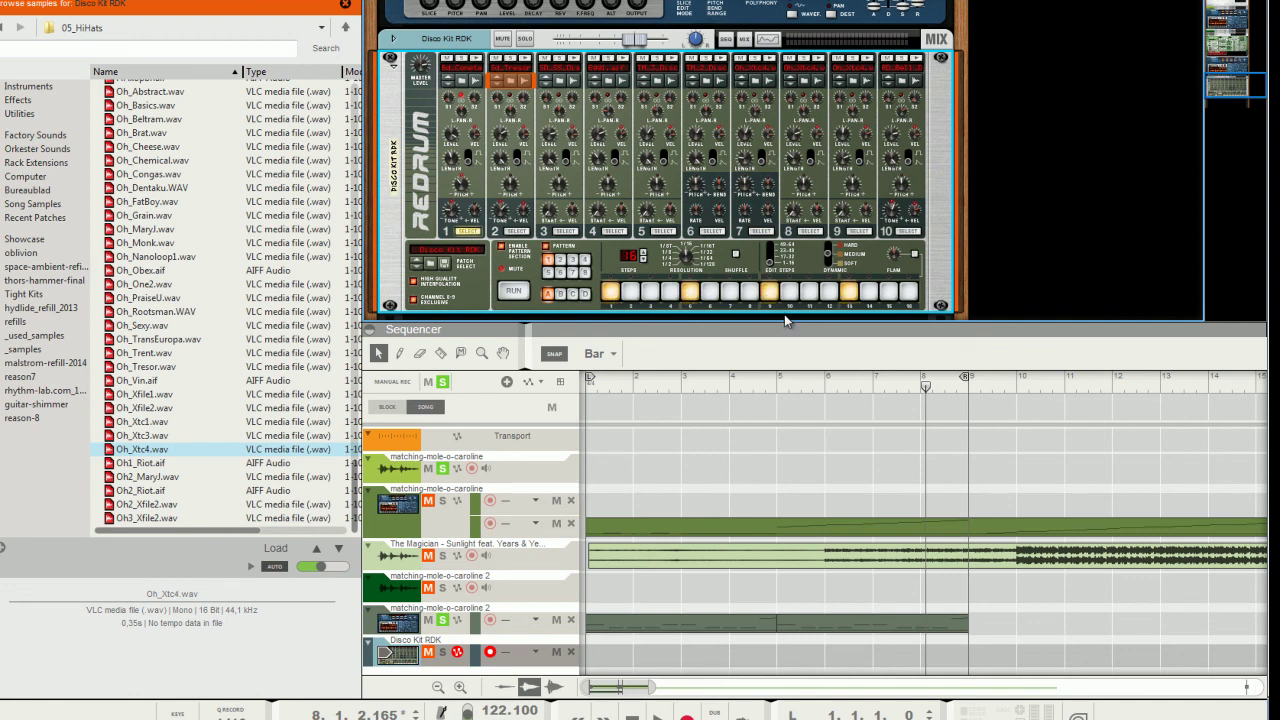
pyautogui.click(519, 231)
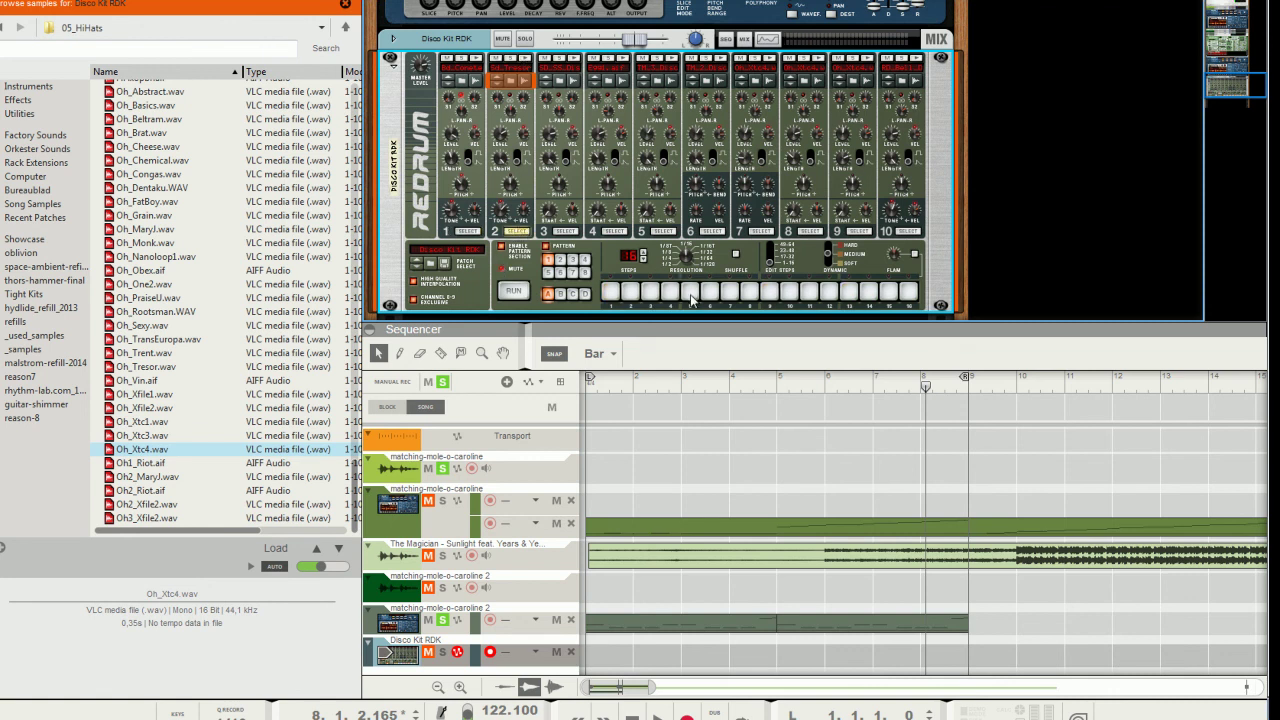
pyautogui.click(849, 295)
# Step: Program Redrum's drum 7 hi-hat on steps 1, 4, 7, 9 and 15
pyautogui.click(577, 232)
pyautogui.click(761, 231)
pyautogui.click(609, 293)
pyautogui.click(671, 294)
pyautogui.click(729, 293)
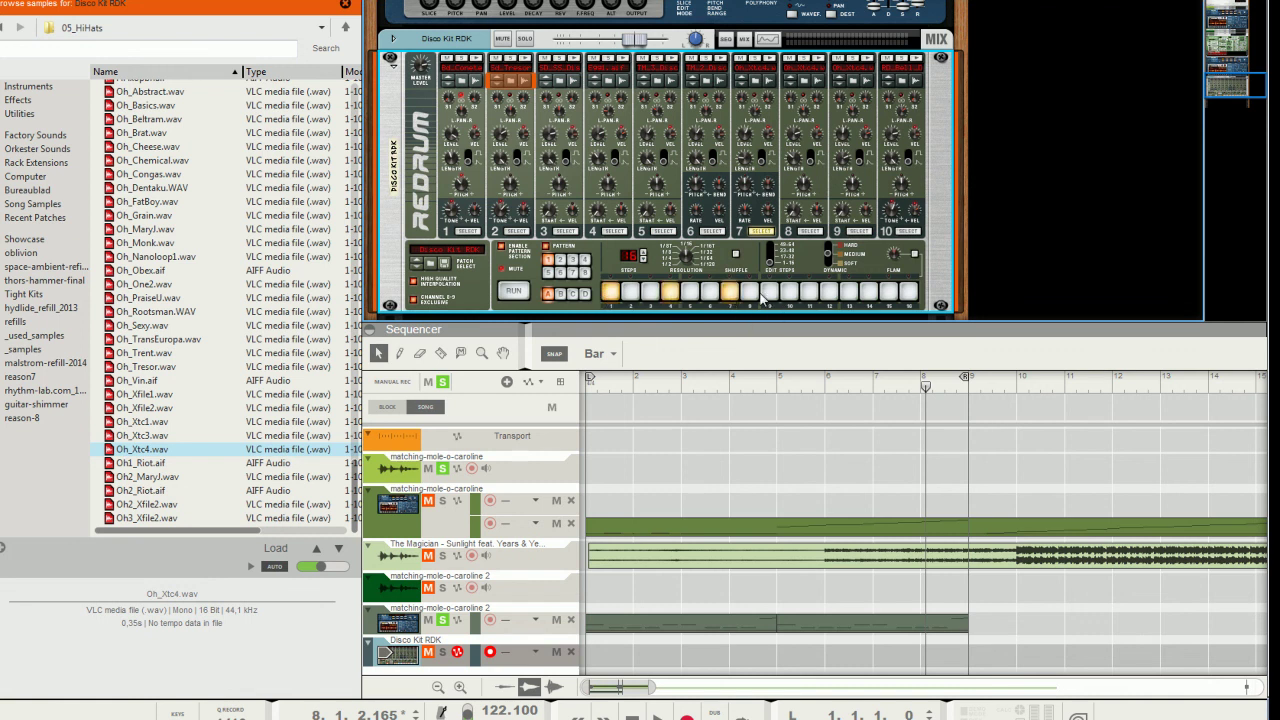
pyautogui.click(768, 293)
pyautogui.click(887, 293)
# Step: Program Redrum's drum 9 on steps 7, 11 and 15
pyautogui.click(811, 231)
pyautogui.click(860, 231)
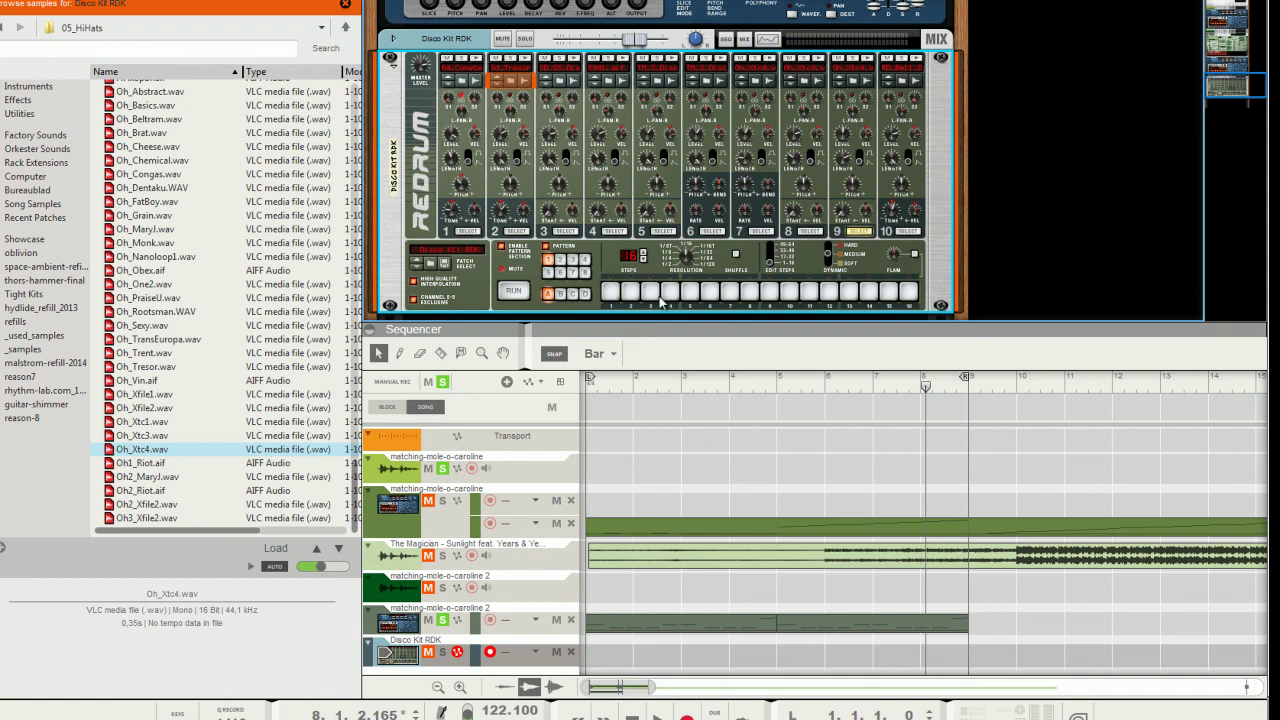
pyautogui.click(730, 292)
pyautogui.click(807, 296)
pyautogui.click(886, 292)
# Step: Program Redrum's drum 8 on steps 2, 5, 10 and 13
pyautogui.click(810, 231)
pyautogui.click(630, 291)
pyautogui.click(690, 291)
pyautogui.click(789, 293)
pyautogui.click(849, 291)
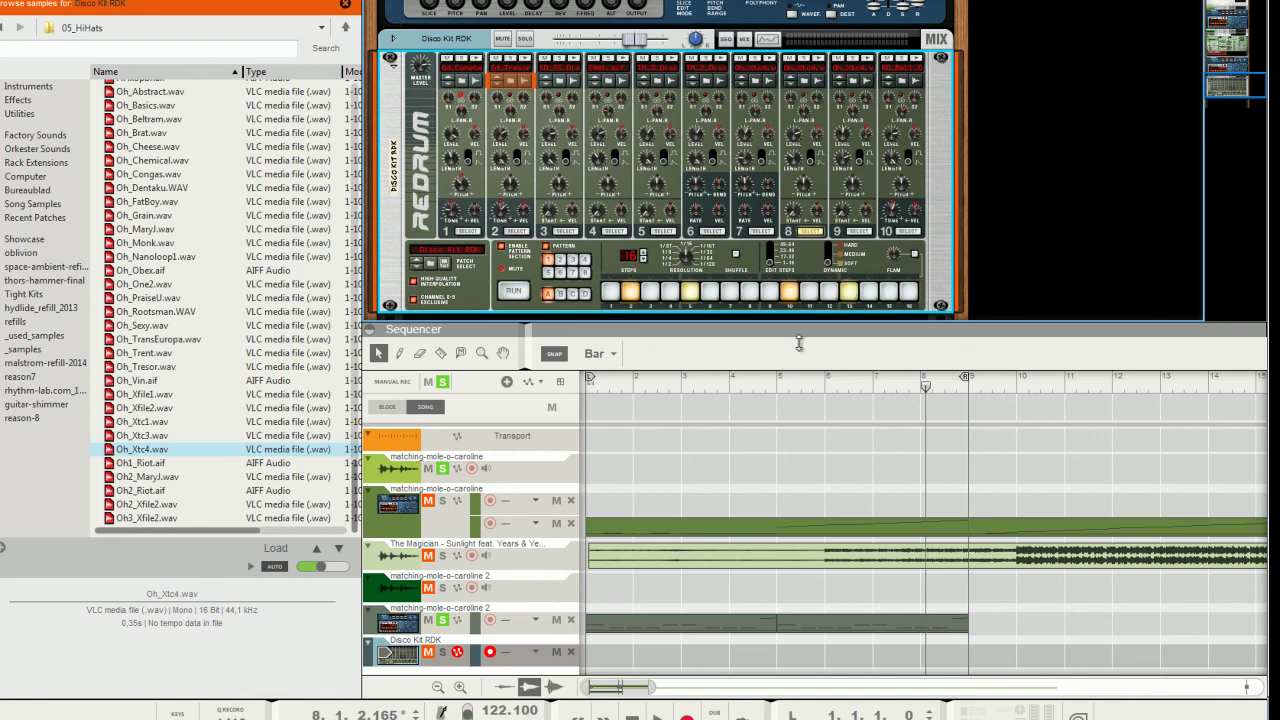
# Step: Run the Redrum pattern with its track soloed, and tune drum 7's pitch to -6, drum 8's to 5, and drum 9's by ear
pyautogui.click(517, 292)
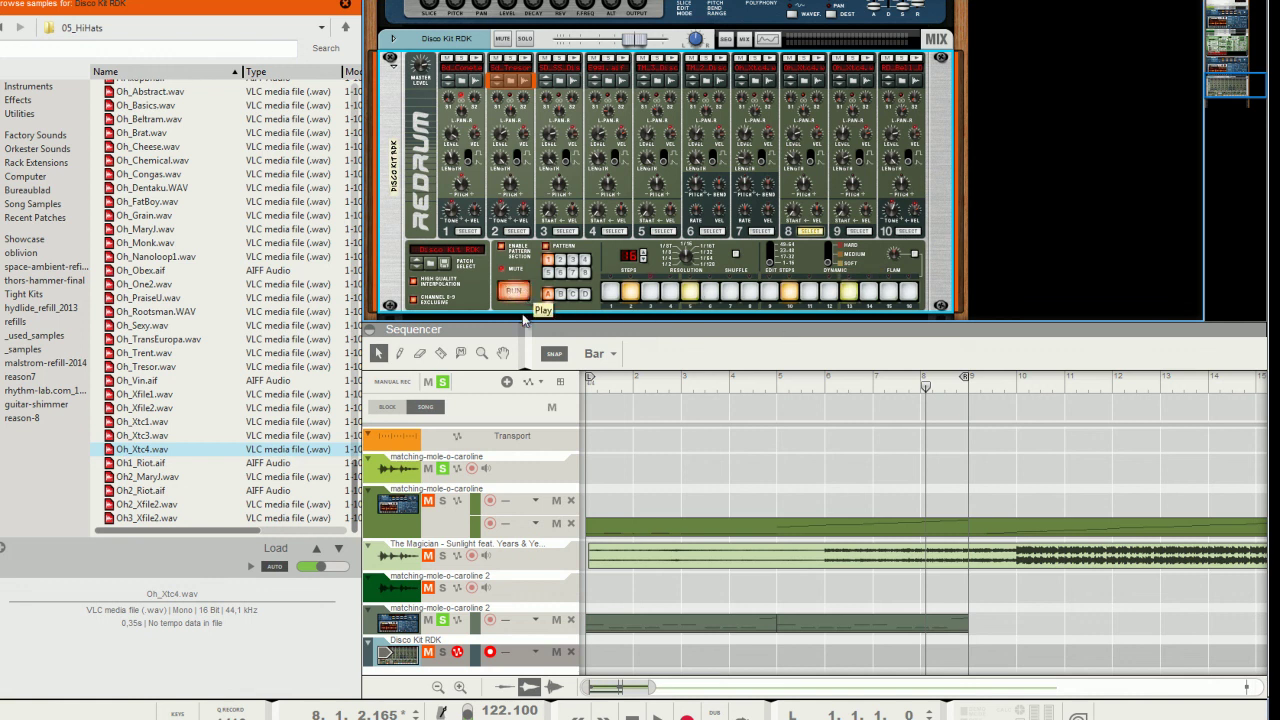
pyautogui.click(443, 652)
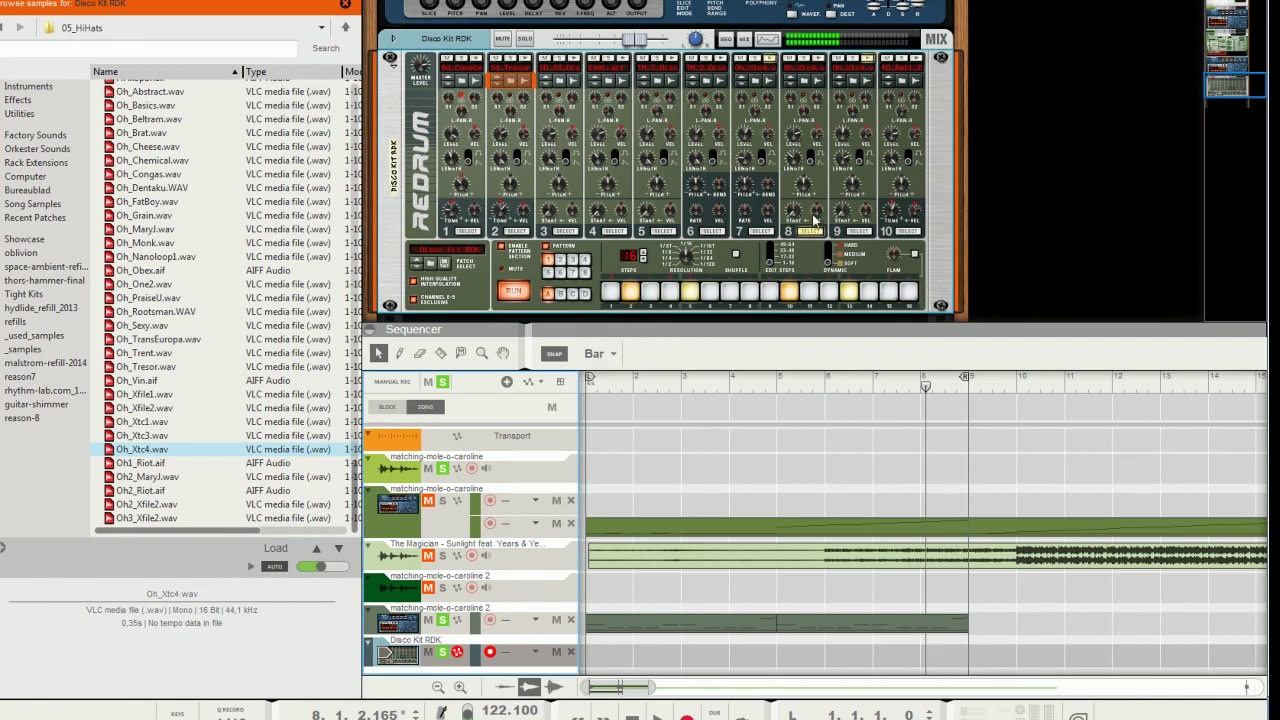
pyautogui.moveTo(792, 158); pyautogui.dragTo(791, 176)
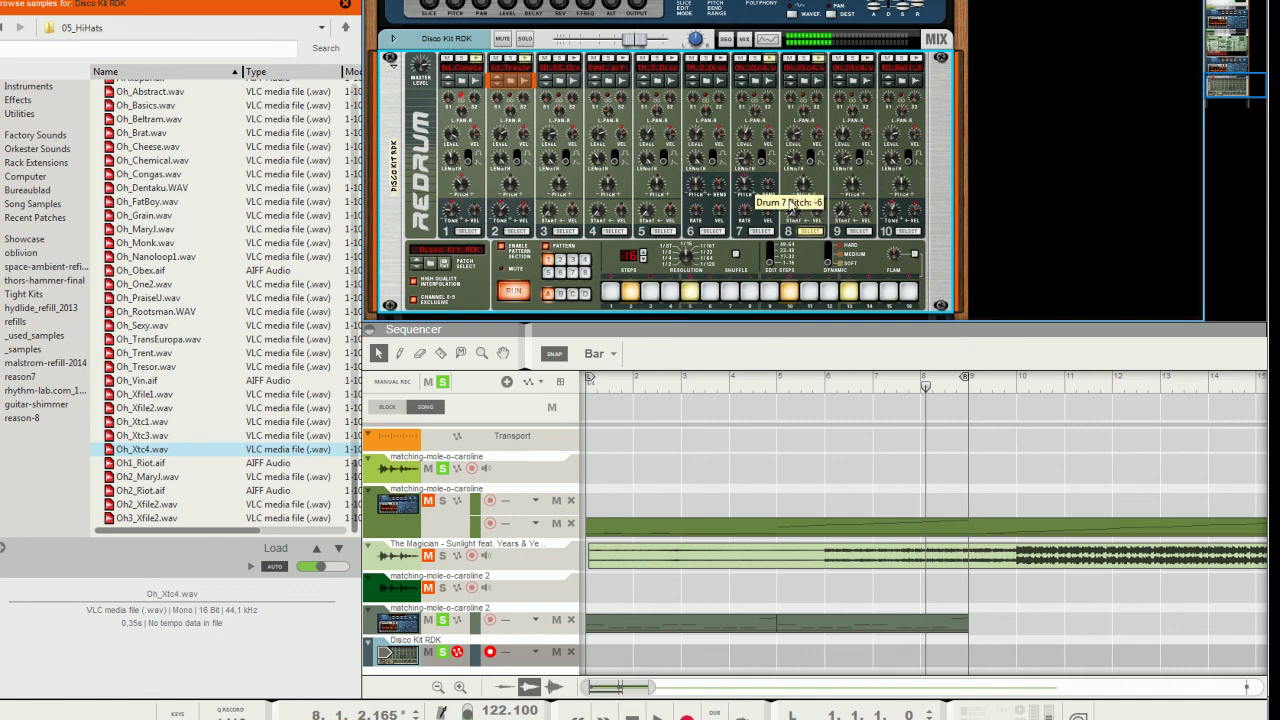
pyautogui.moveTo(852, 189); pyautogui.dragTo(856, 180)
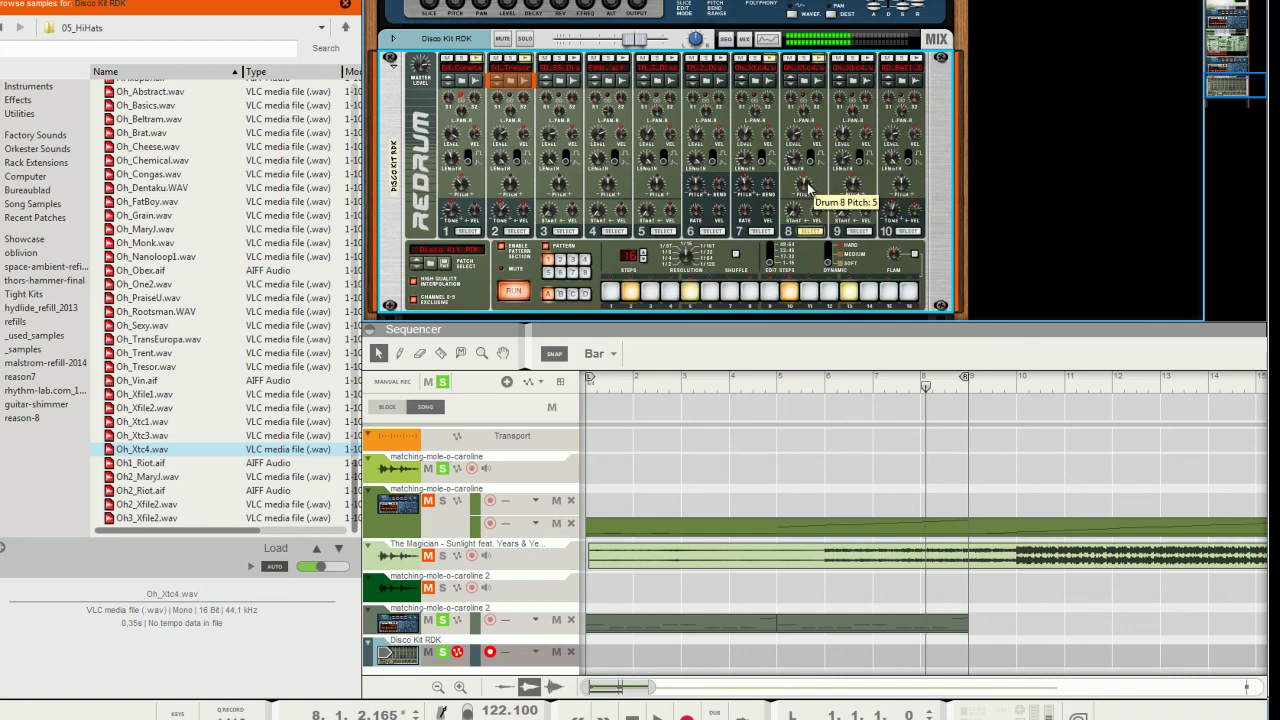
# Step: Copy the Redrum pattern to the Disco Kit RDK track, disable the pattern section, and play the loop
pyautogui.press('space')
pyautogui.rightClick(426, 174)
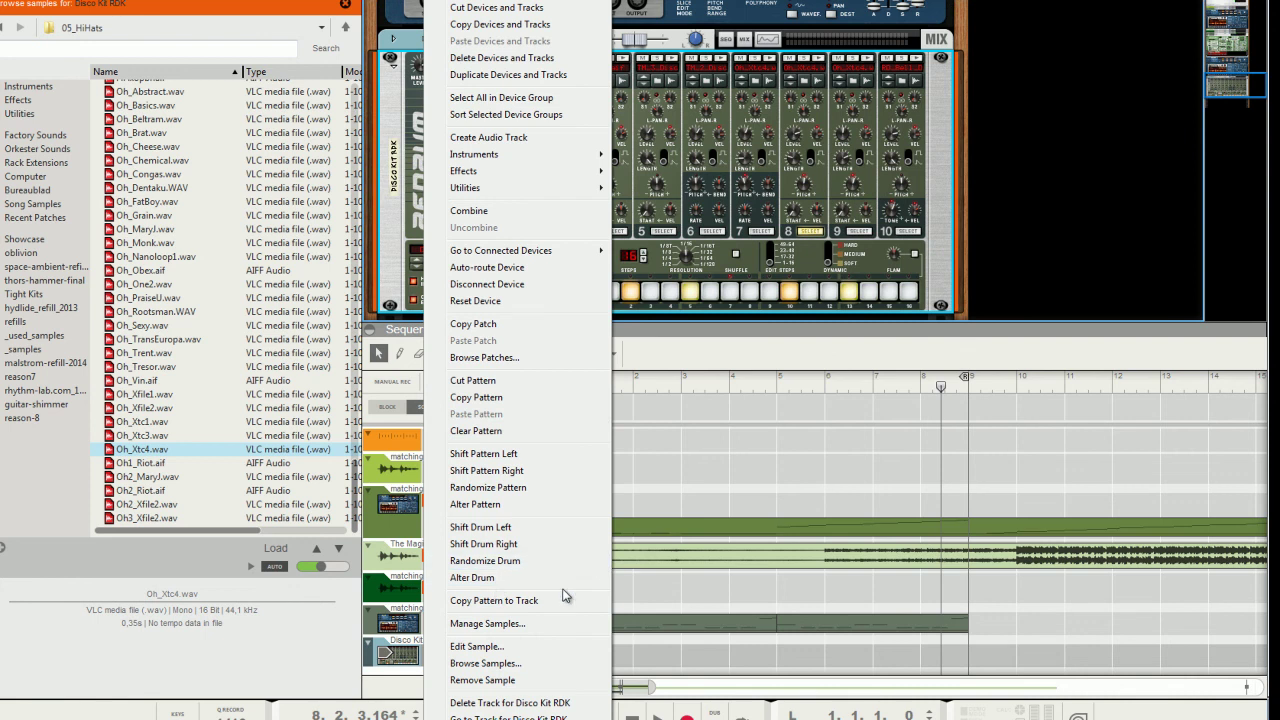
pyautogui.click(538, 601)
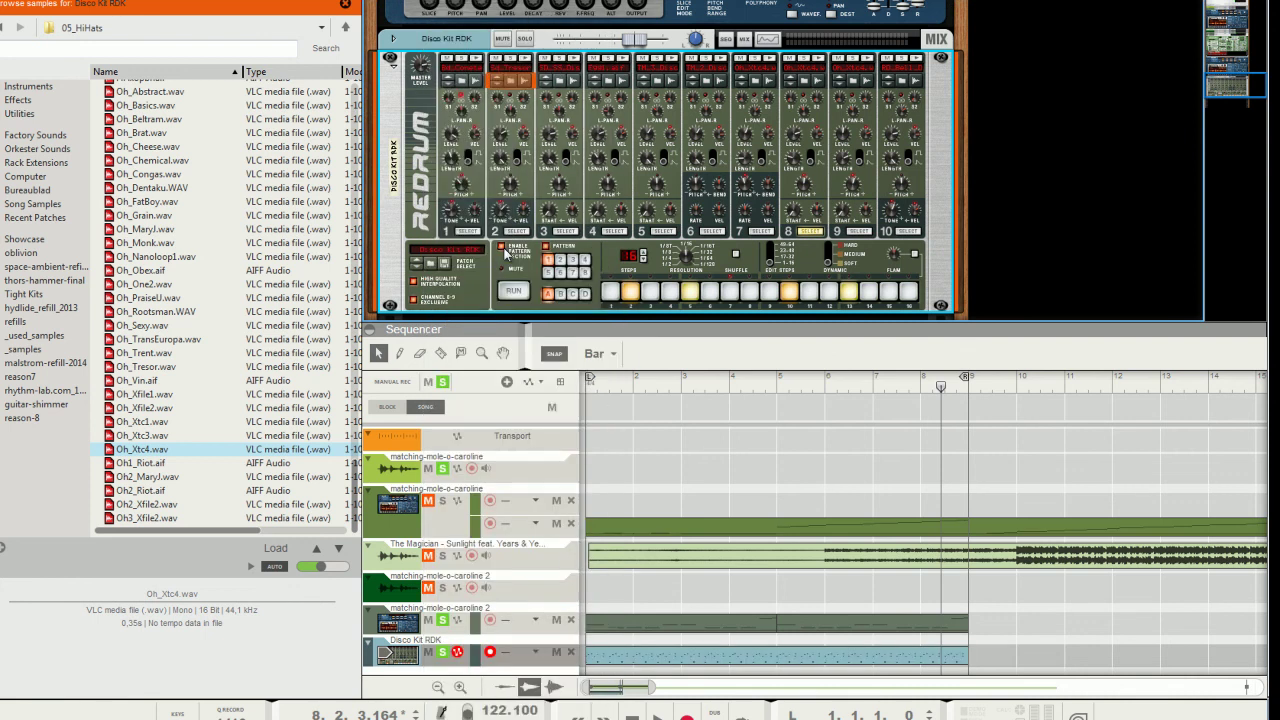
pyautogui.click(627, 390)
pyautogui.press('space')
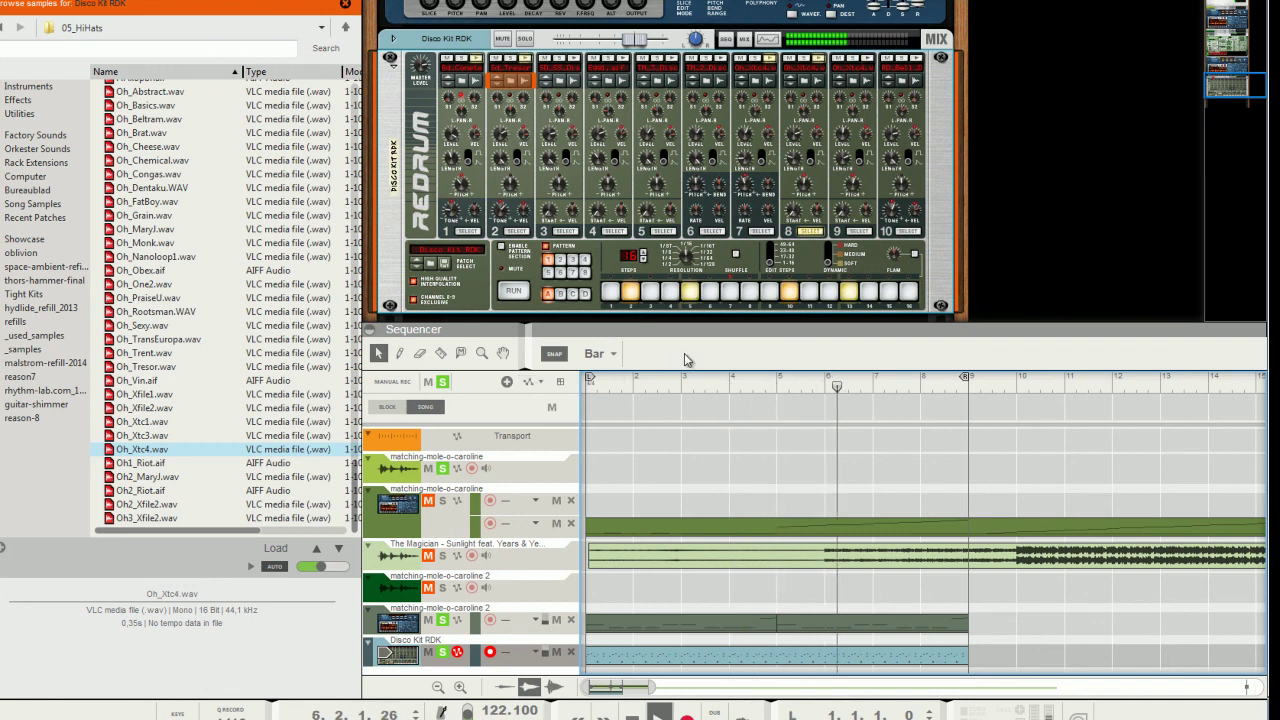
pyautogui.scroll(-3, 812, 284)
pyautogui.rightClick(712, 250)
pyautogui.click(660, 255)
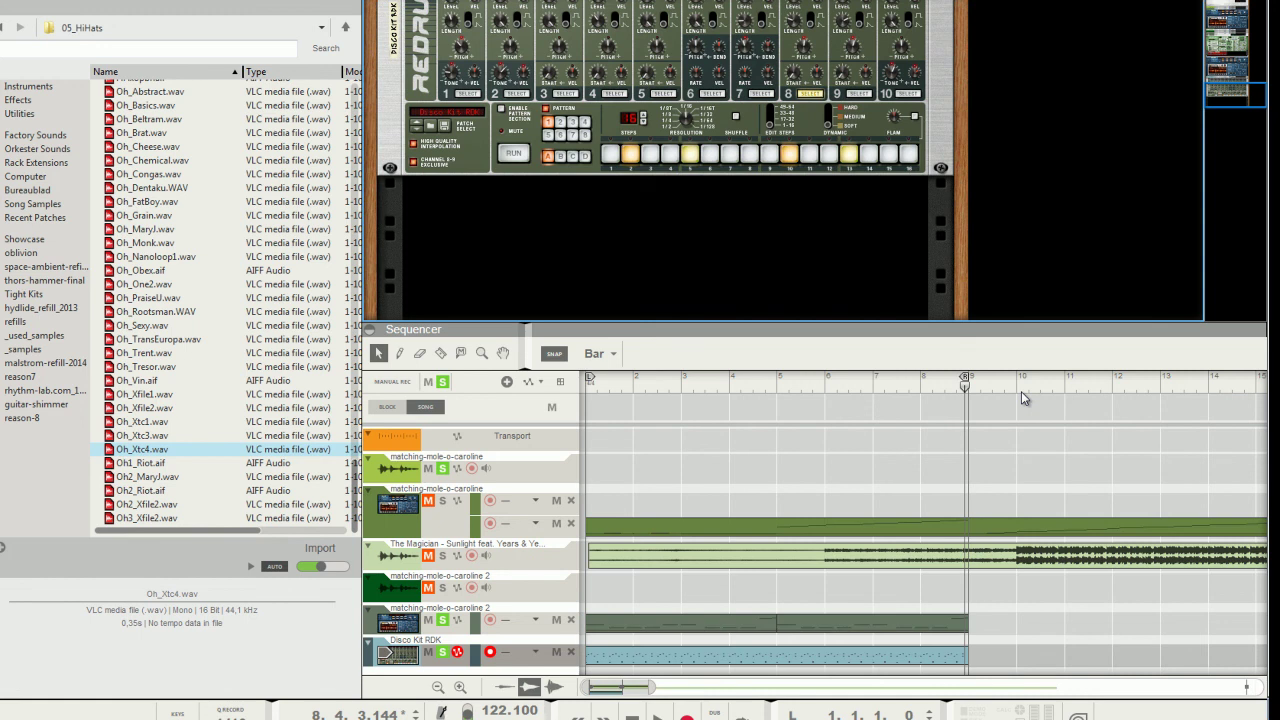
# Step: Examine the full sequencer arrangement, comparing the matching-mole-o-caroline audio and loop clips with the Magician - Sunlight song clip
pyautogui.press('F7')
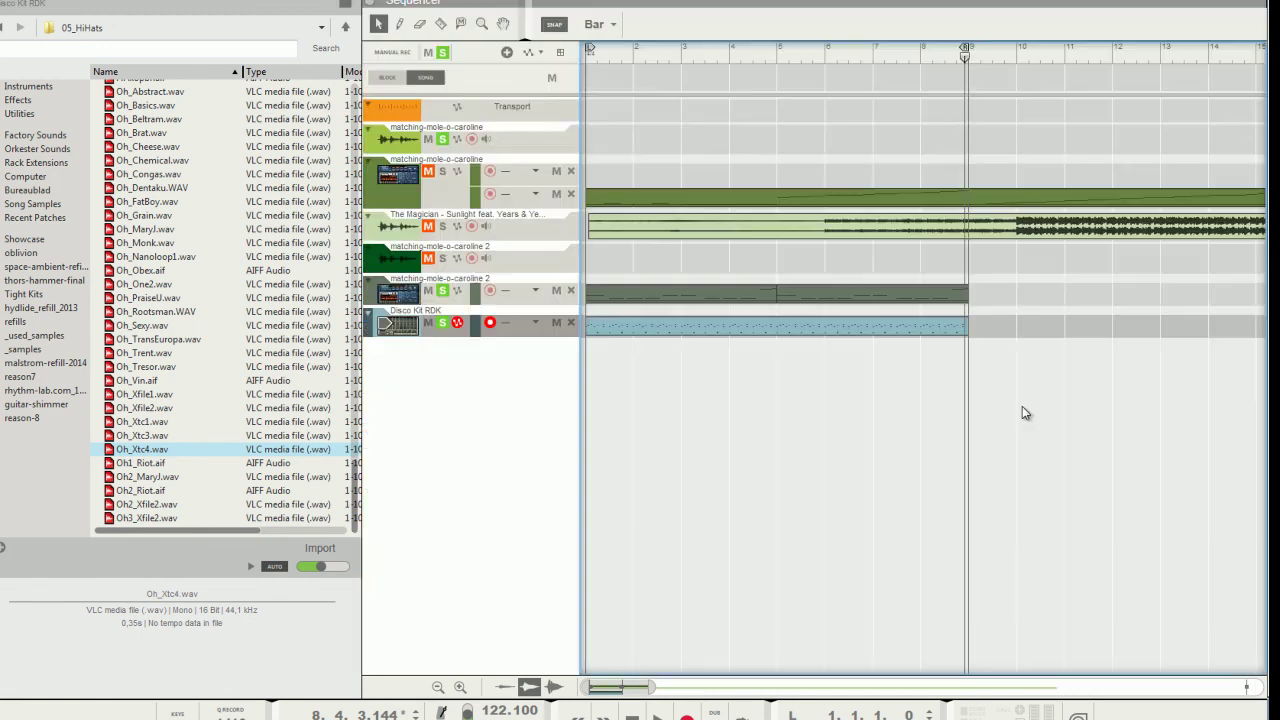
pyautogui.moveTo(651, 687); pyautogui.dragTo(746, 687)
pyautogui.click(848, 227)
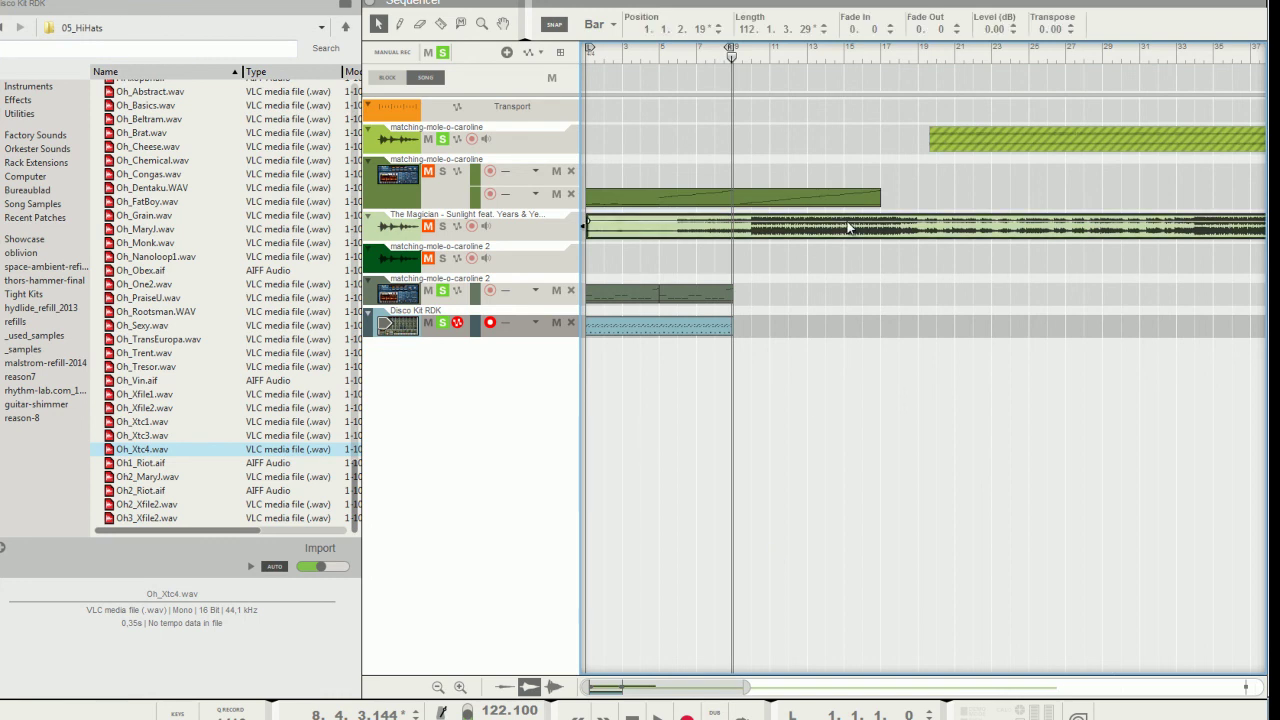
pyautogui.moveTo(920, 163); pyautogui.dragTo(715, 217)
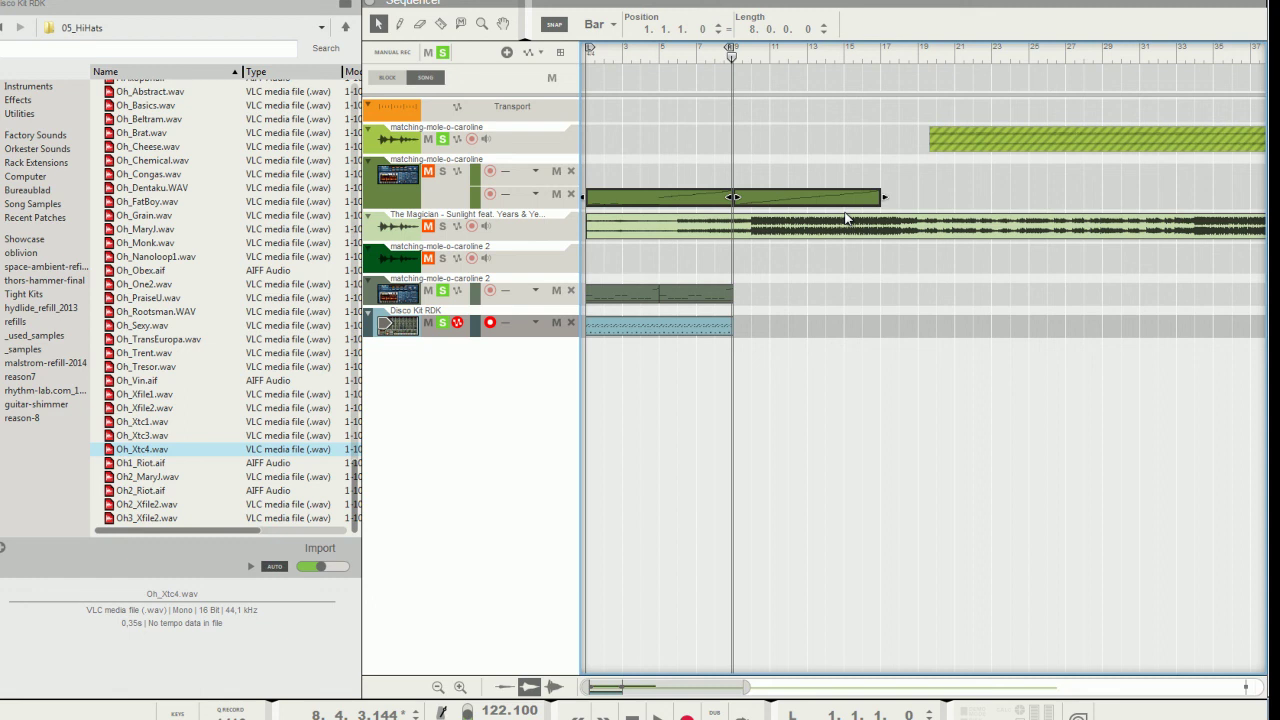
pyautogui.click(762, 236)
pyautogui.scroll(2, 500, 712)
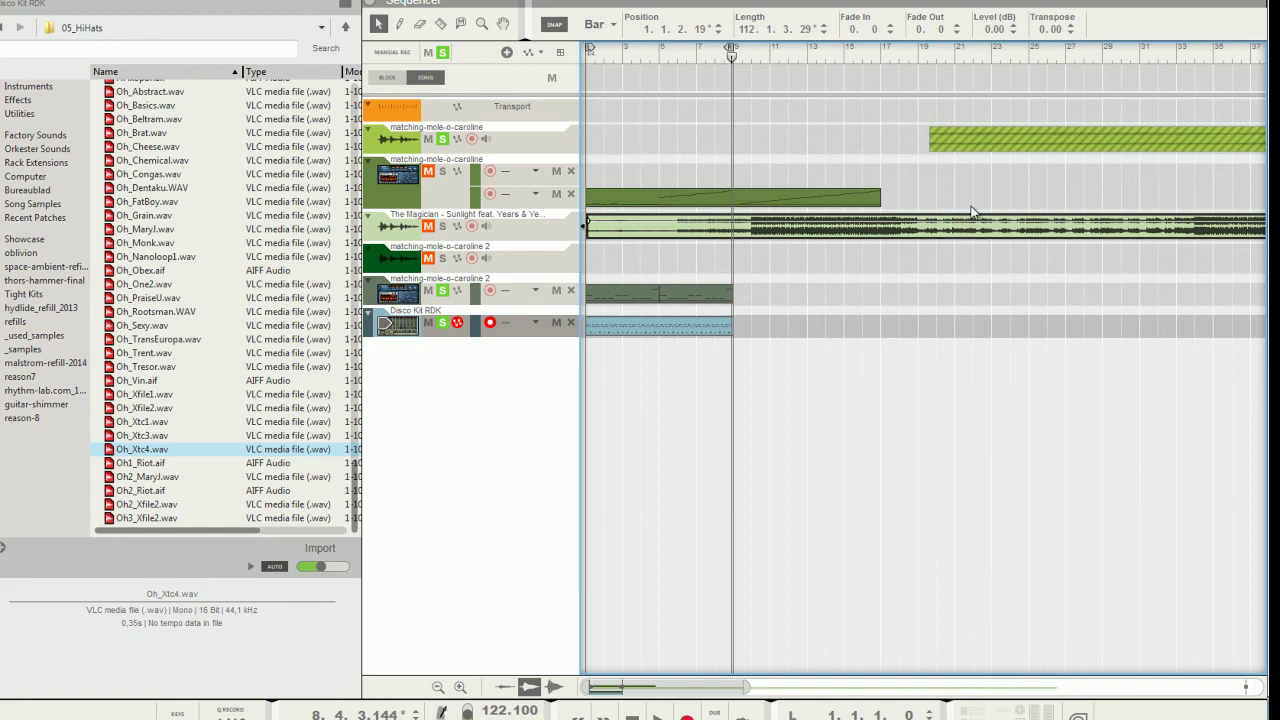
pyautogui.moveTo(1036, 190); pyautogui.dragTo(1004, 254)
pyautogui.click(952, 138)
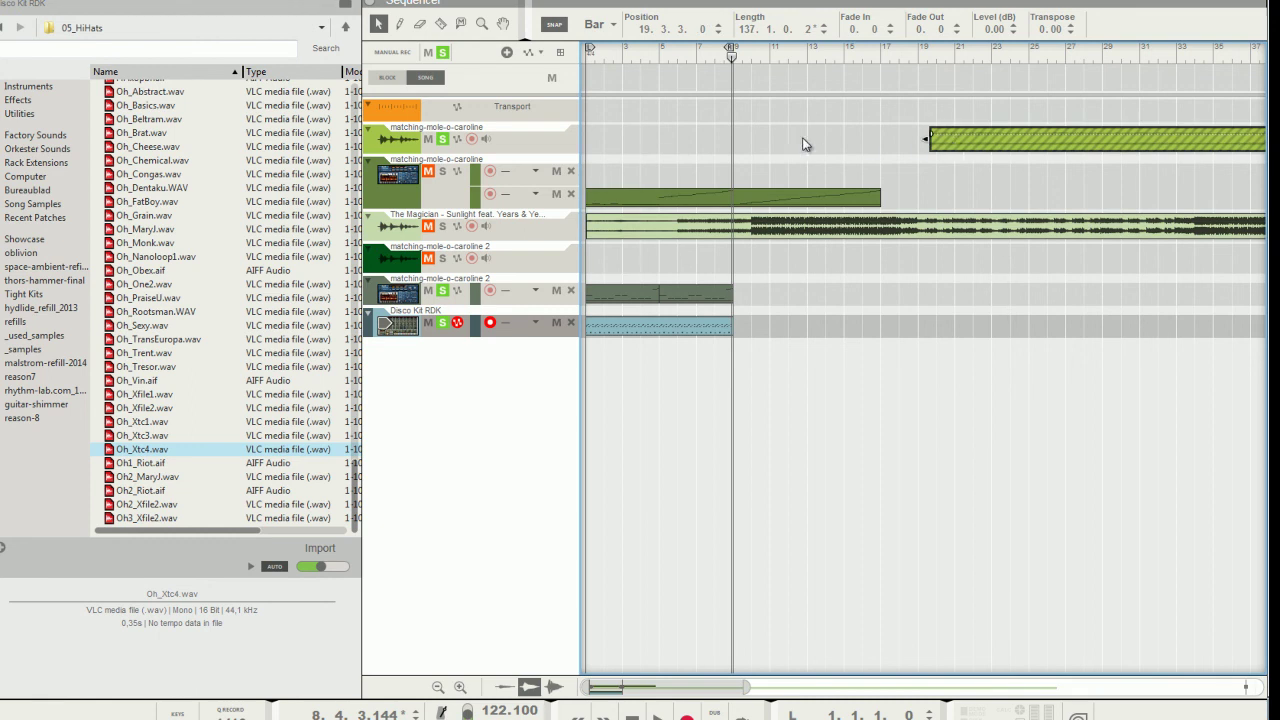
pyautogui.click(554, 145)
pyautogui.moveTo(997, 100)
pyautogui.mouseDown()
pyautogui.moveTo(968, 167)
pyautogui.moveTo(967, 270)
pyautogui.mouseUp()
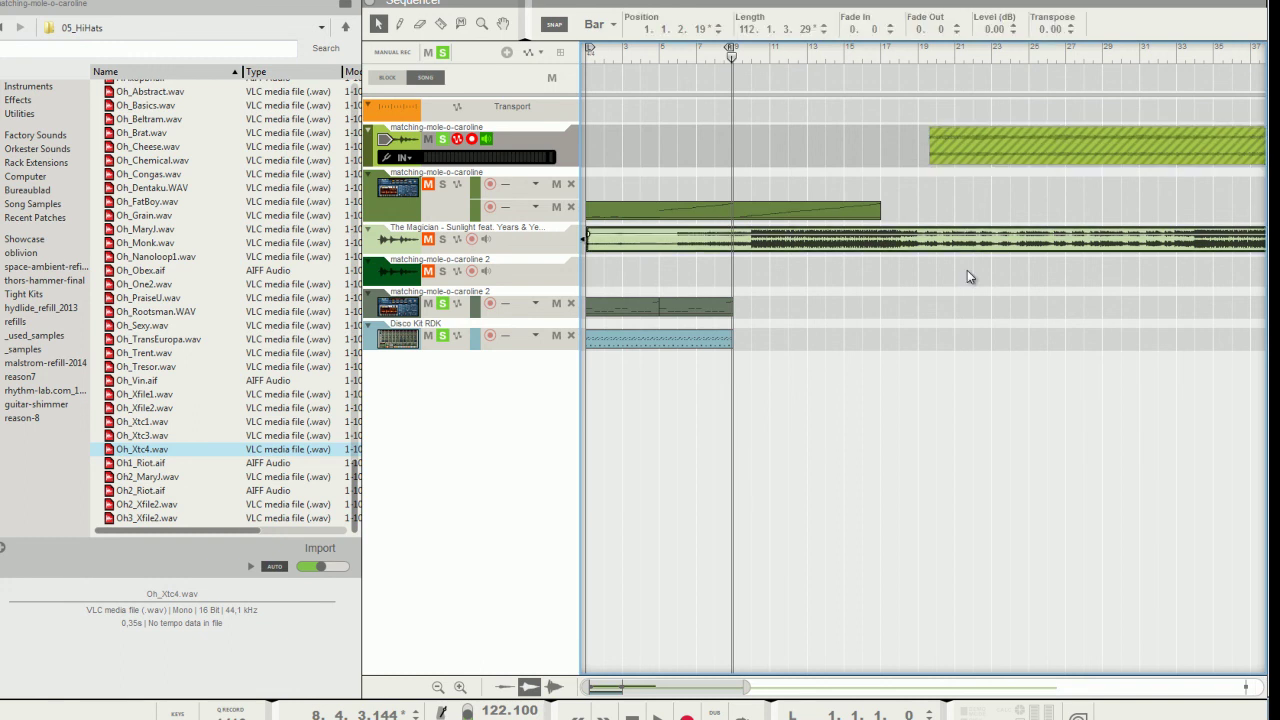